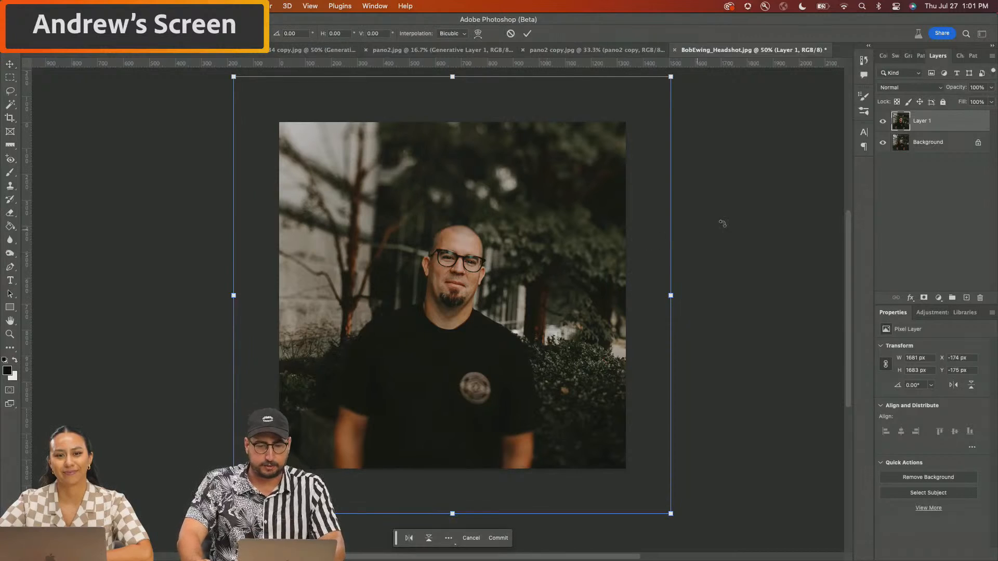
# Step: Straighten the tilted headshot with the Crop tool, filling the exposed corners with Generative Expand
pyautogui.press('Escape')
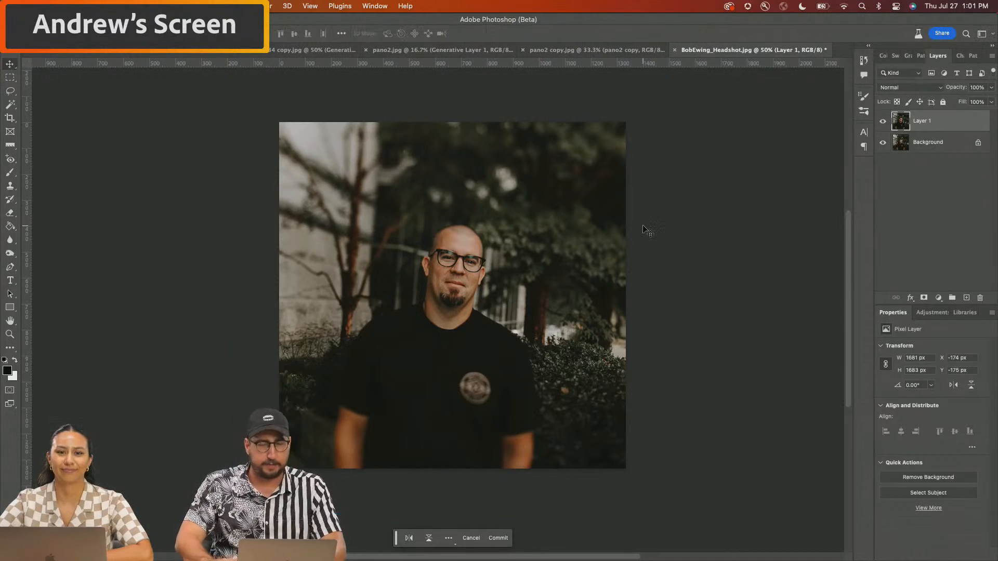
pyautogui.press('c')
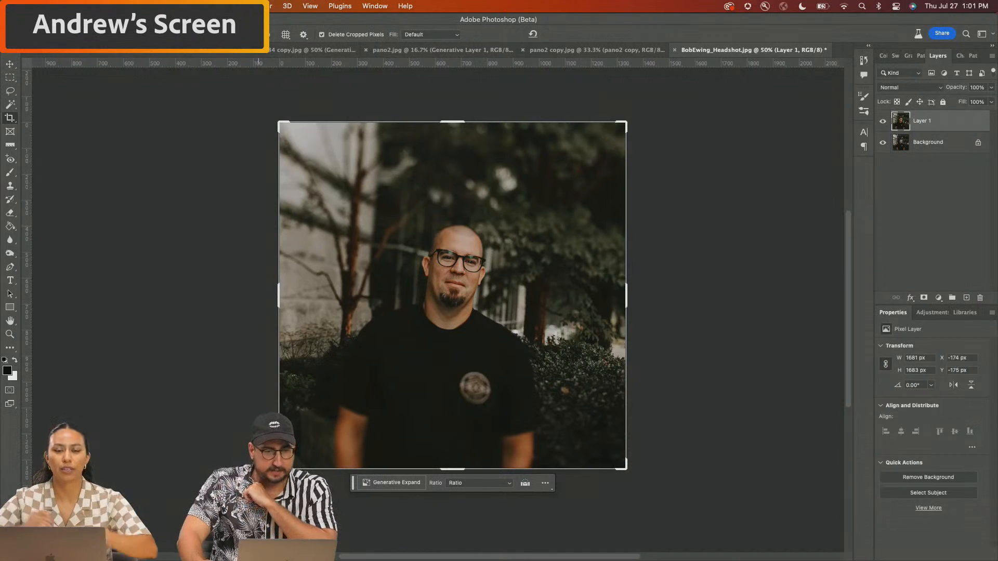
pyautogui.click(426, 36)
pyautogui.click(430, 44)
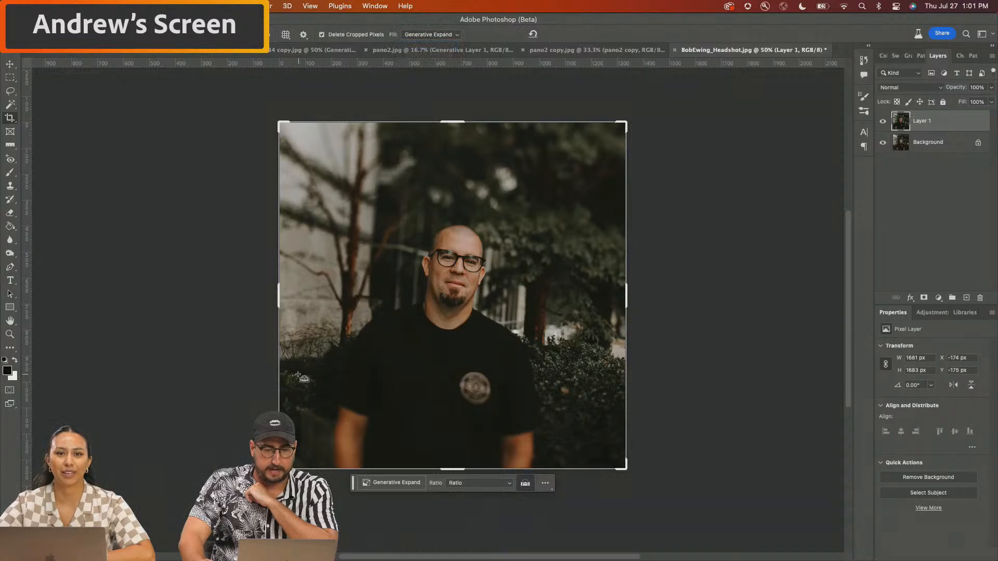
pyautogui.moveTo(286, 374); pyautogui.dragTo(604, 414)
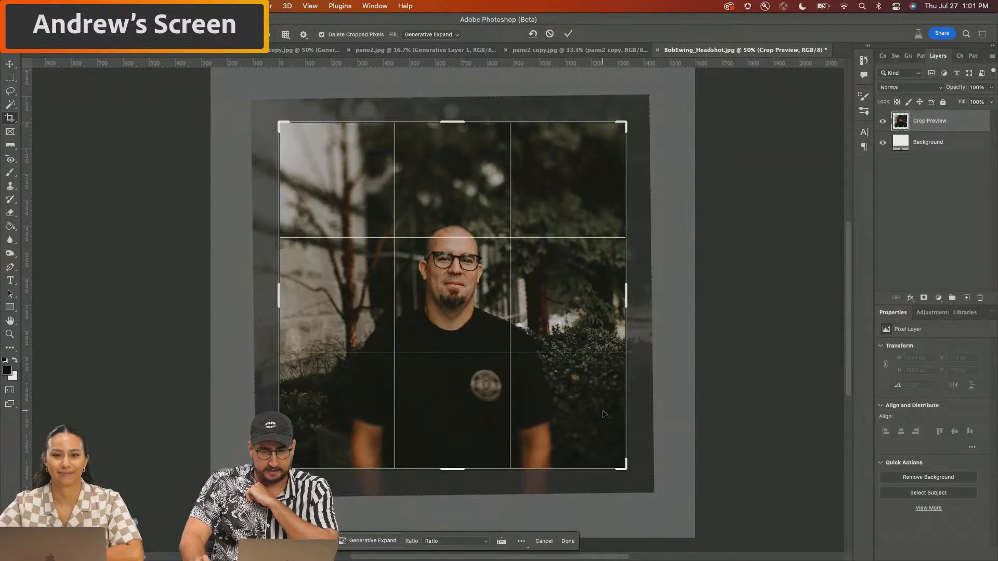
pyautogui.press('Return')
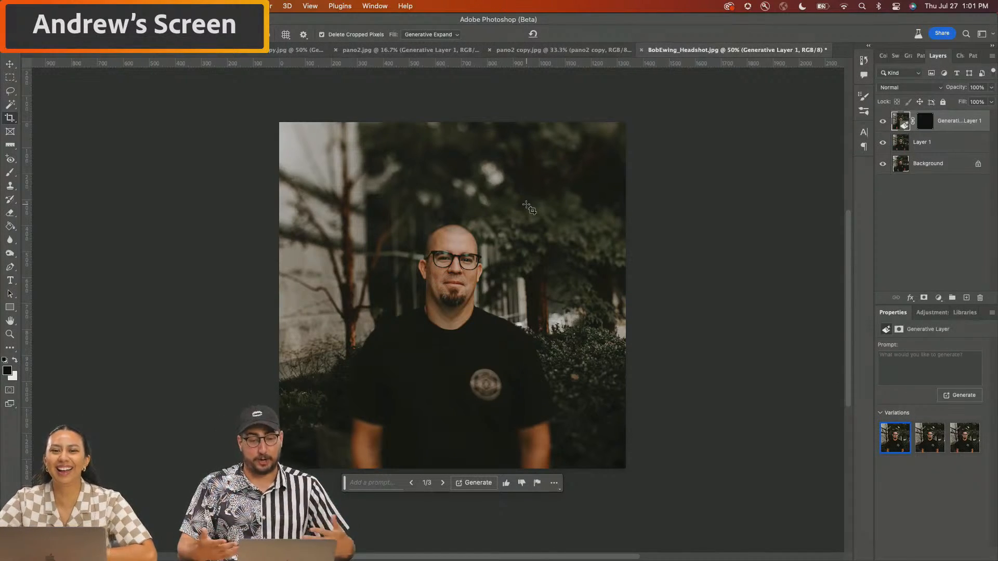
# Step: Open the road panorama AdobeStock_212352434.jpeg from the Downloads folder
pyautogui.press('super+o')
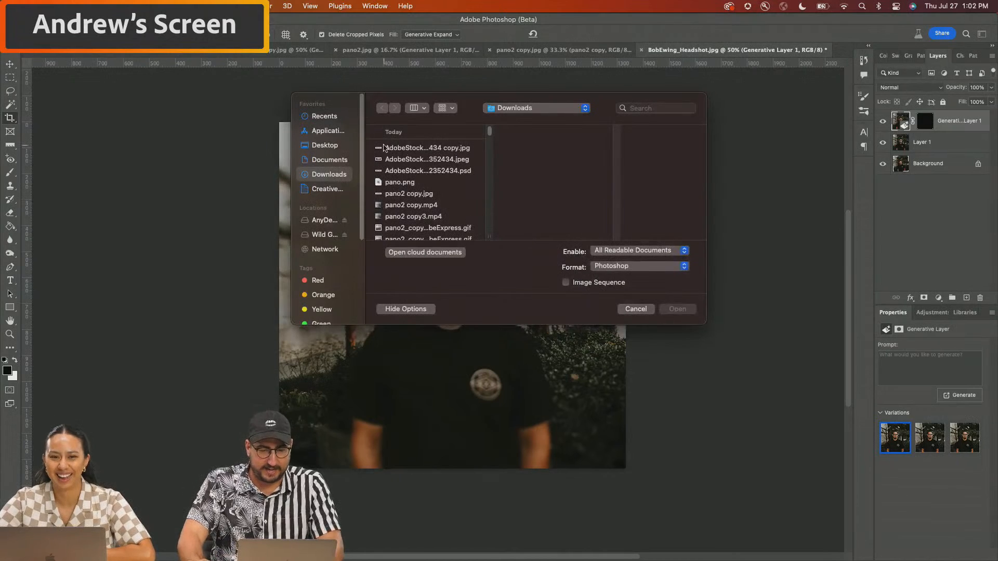
pyautogui.click(386, 148)
pyautogui.press('Down')
pyautogui.press('Down')
pyautogui.press('Up')
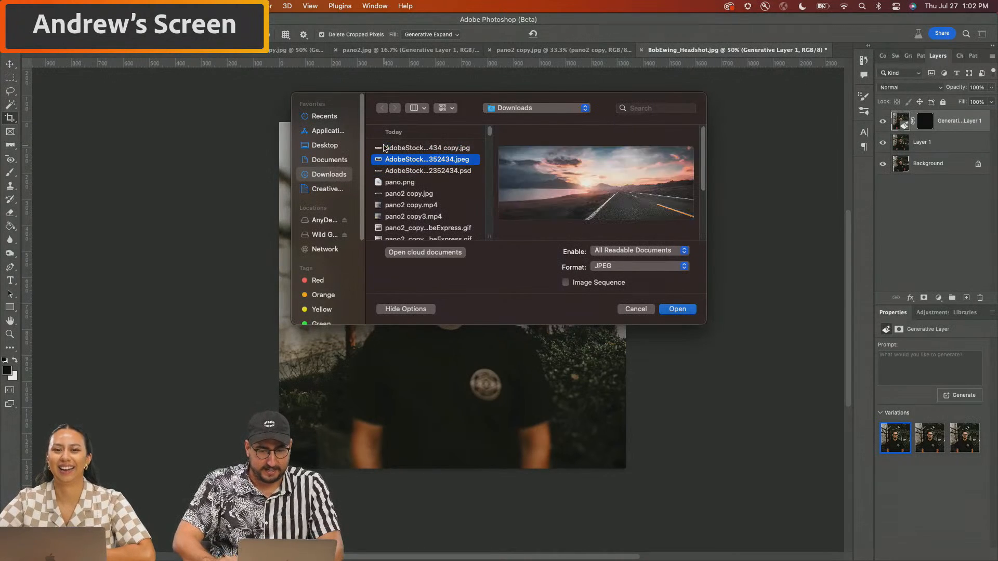
pyautogui.press('Return')
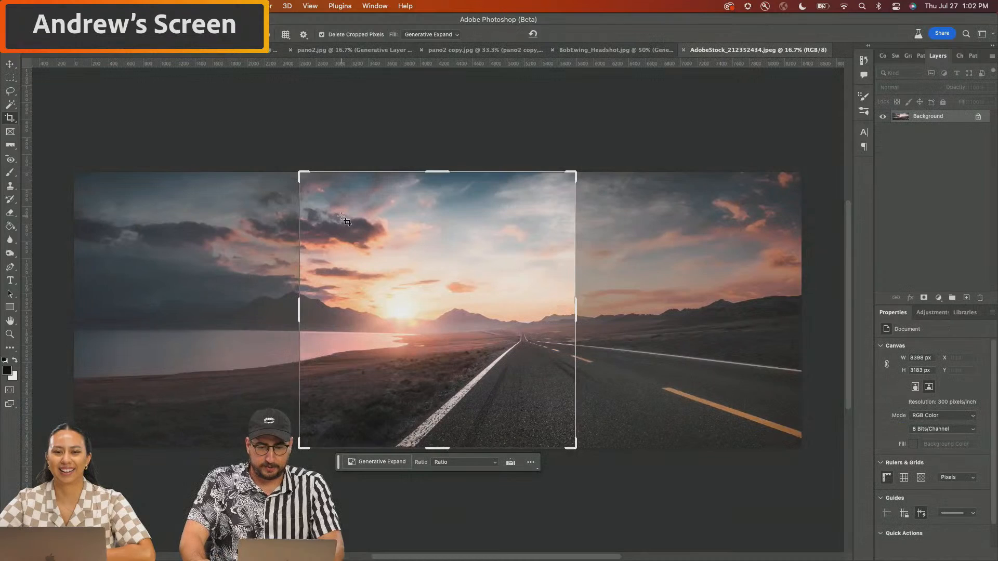
# Step: Try to crop the road panorama with the crop fill set to Generative Expand
pyautogui.press('v')
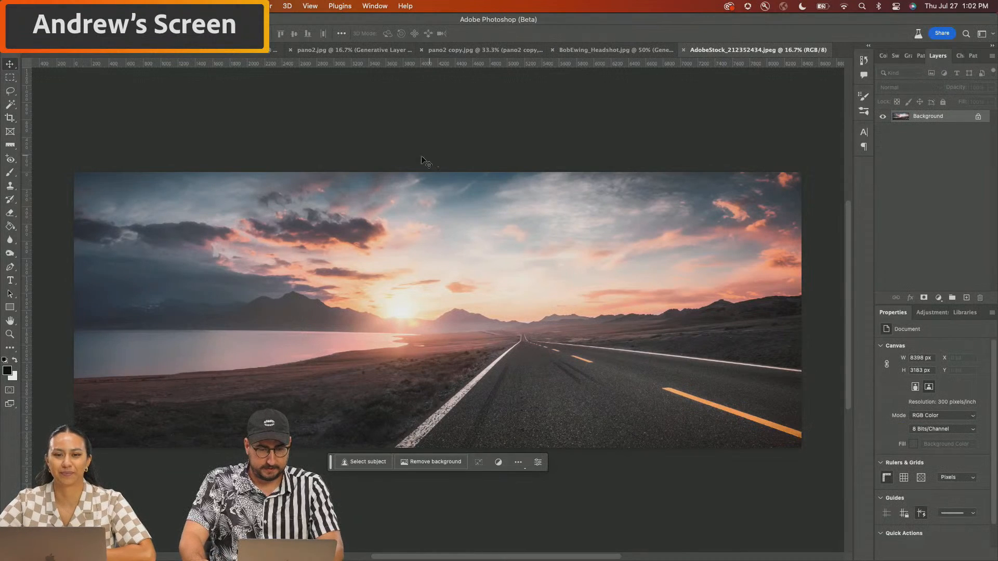
pyautogui.press('c')
pyautogui.click(96, 35)
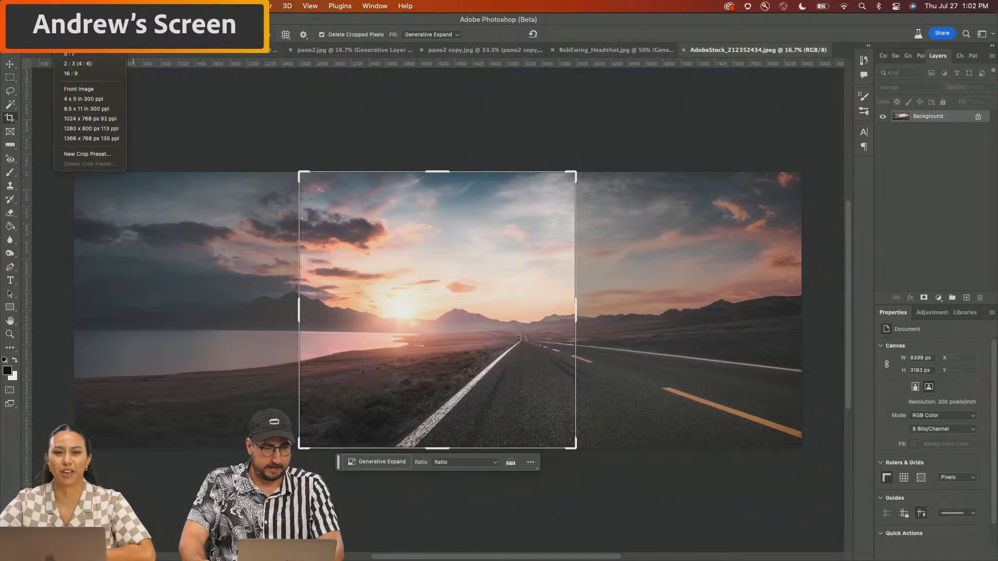
pyautogui.click(199, 77)
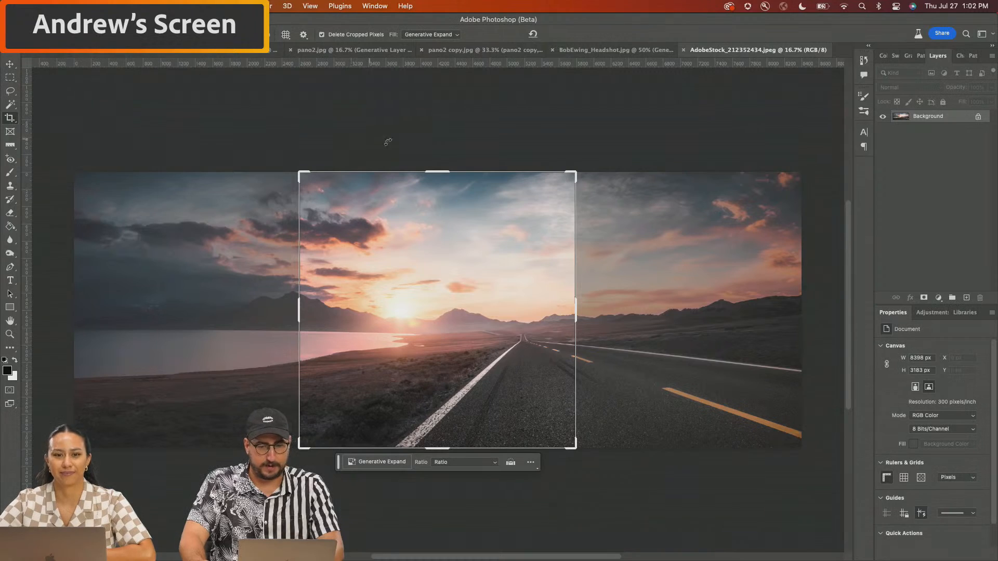
pyautogui.moveTo(575, 308); pyautogui.dragTo(676, 310)
pyautogui.press('Return')
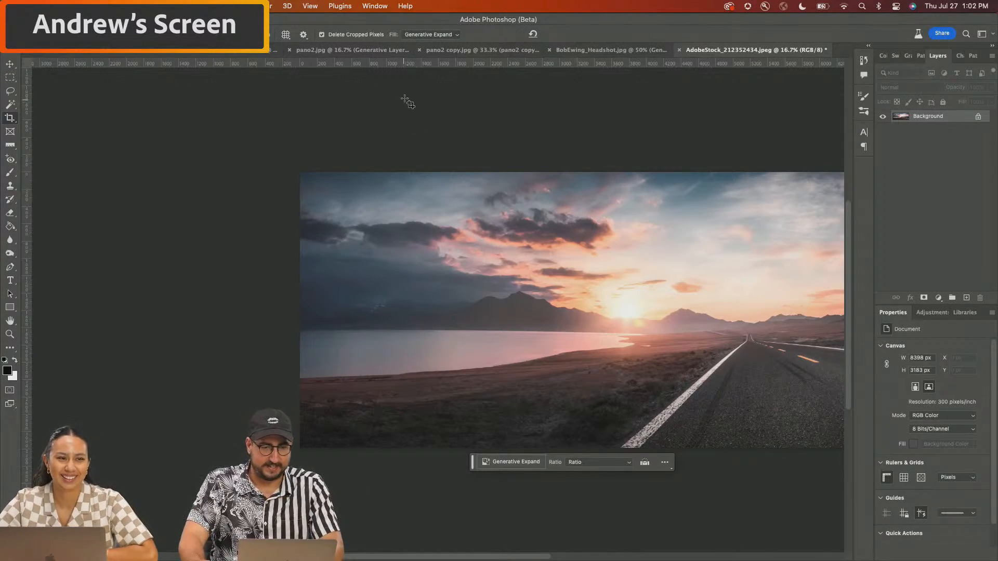
# Step: Set the crop fill to Default and crop the road panorama to a 3183 px square around the sun and road
pyautogui.press('v')
pyautogui.press('c')
pyautogui.click(430, 35)
pyautogui.click(419, 25)
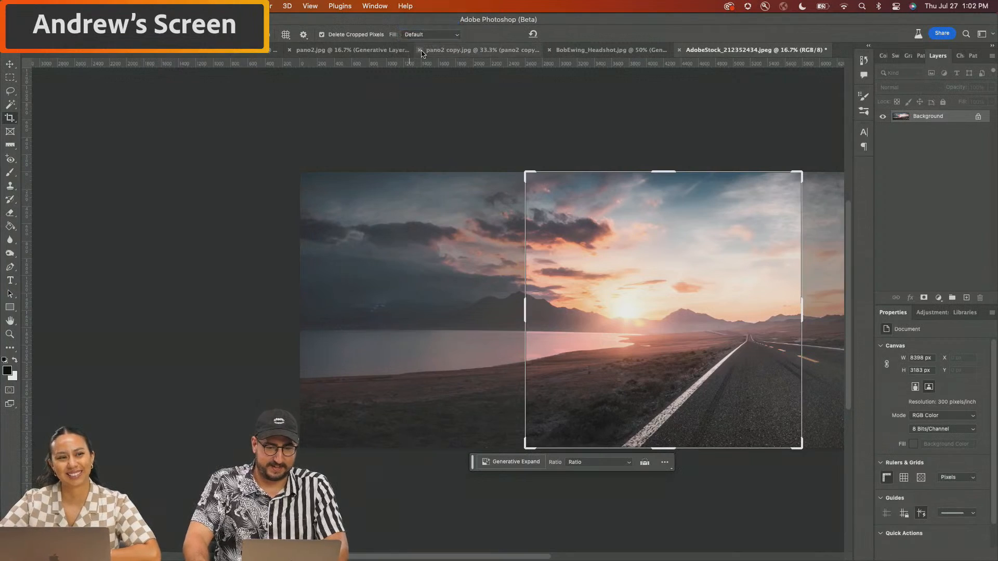
pyautogui.press('Return')
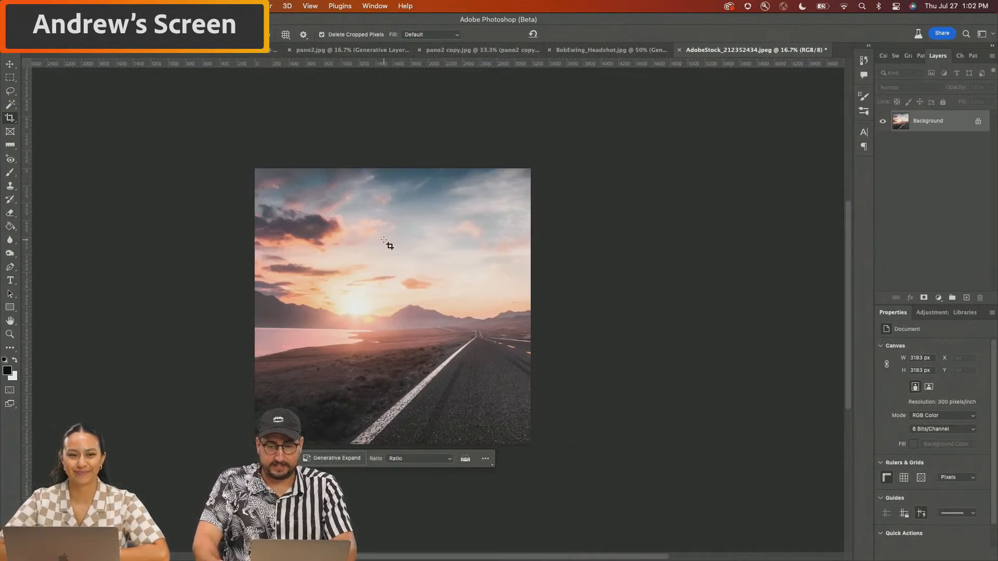
# Step: Rotate a duplicate of the background layer about 21.5° clockwise and crop the image to a square of about 2431 px without empty corners
pyautogui.press('super+j')
pyautogui.press('super+t')
pyautogui.moveTo(543, 155); pyautogui.dragTo(616, 205)
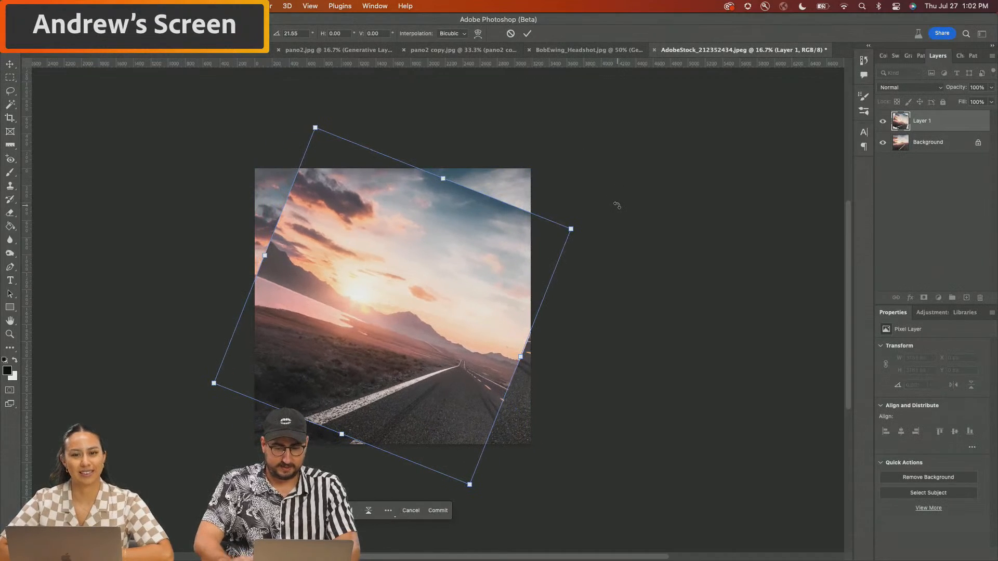
pyautogui.press('Return')
pyautogui.press('c')
pyautogui.moveTo(528, 171); pyautogui.dragTo(496, 201)
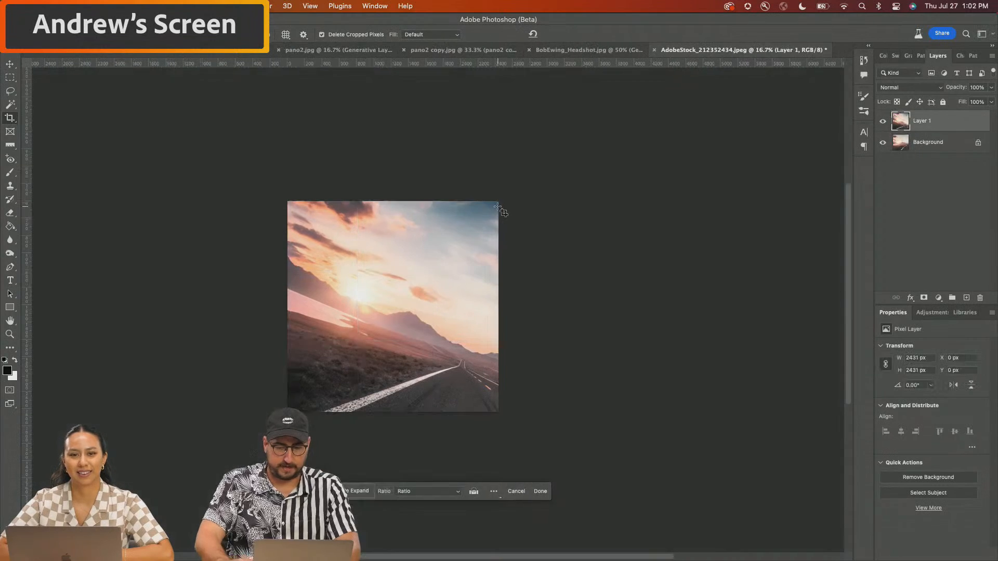
# Step: Straighten the tilted road image along its horizon with the crop fill set to Generative Expand, and step through the generated variations
pyautogui.press('z')
pyautogui.click(444, 353)
pyautogui.moveTo(449, 337); pyautogui.dragTo(500, 328)
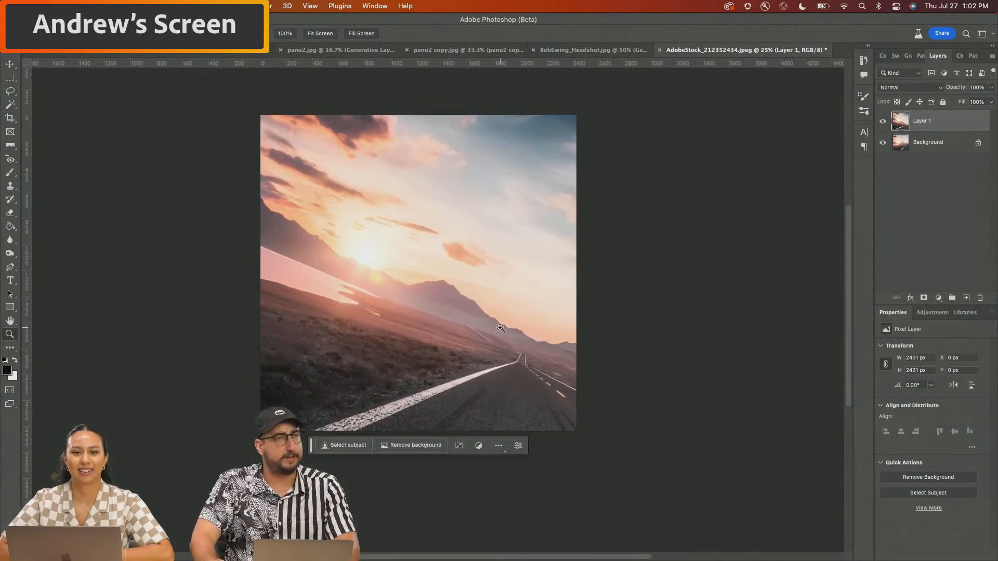
pyautogui.press('c')
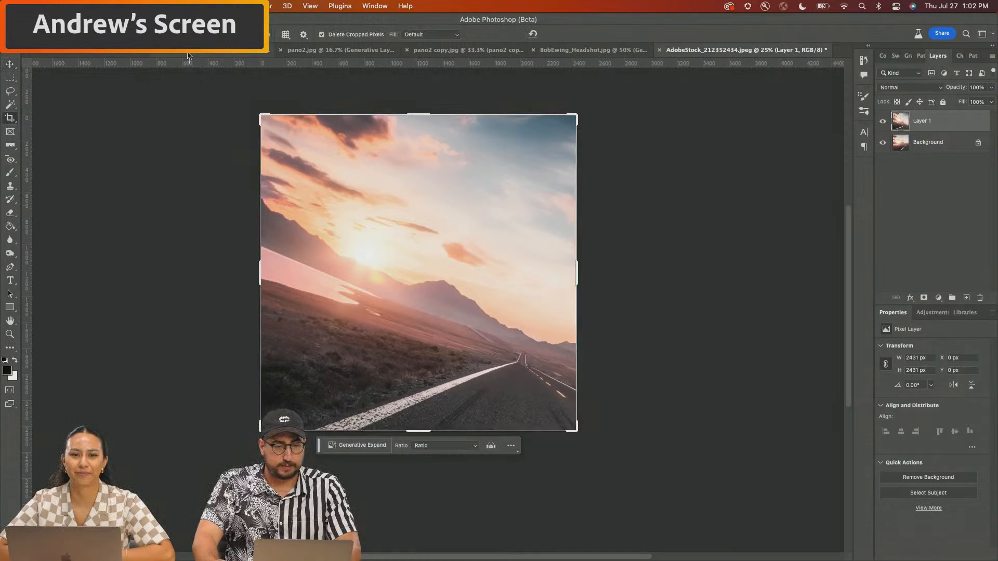
pyautogui.click(431, 35)
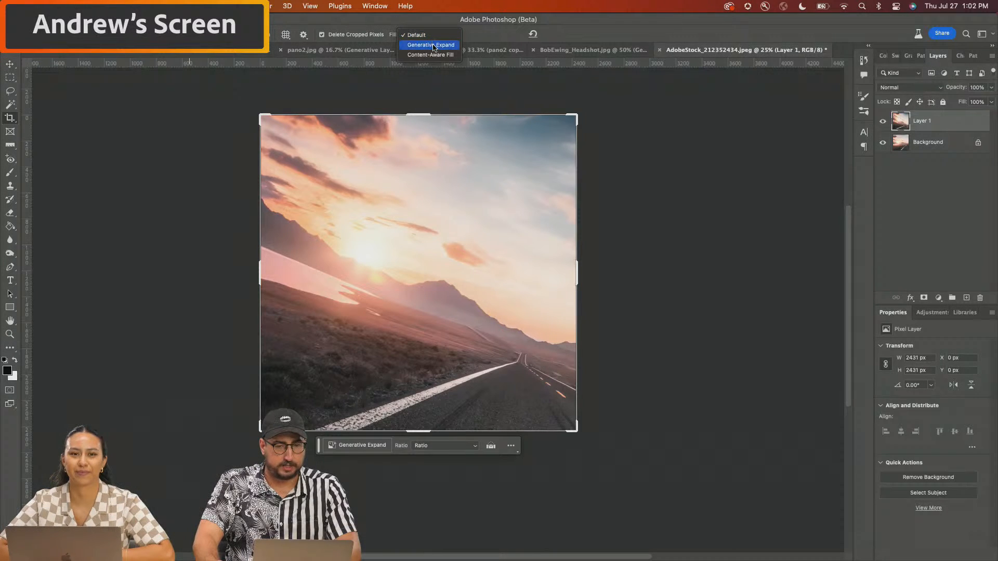
pyautogui.click(436, 47)
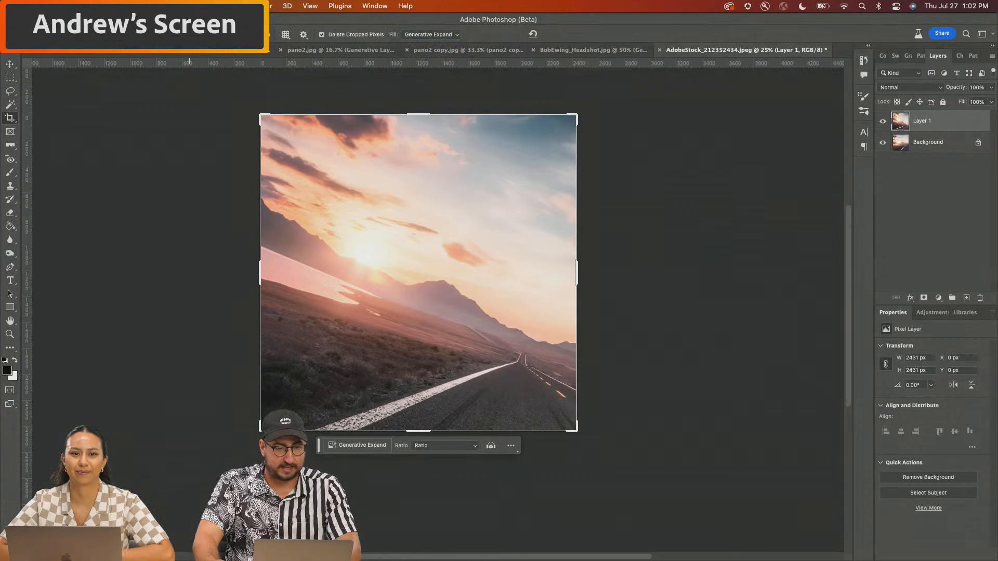
pyautogui.moveTo(284, 256); pyautogui.dragTo(433, 321)
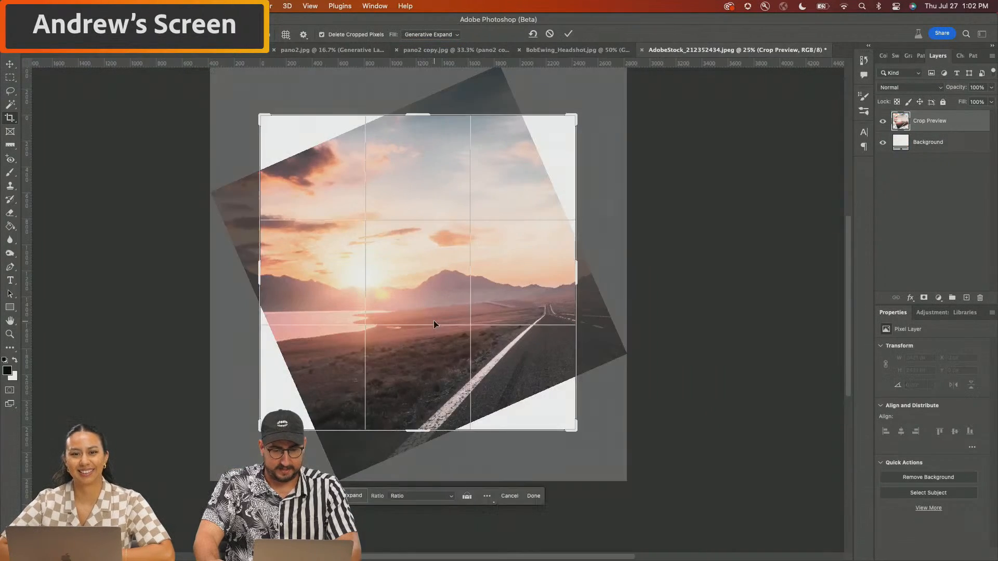
pyautogui.press('Return')
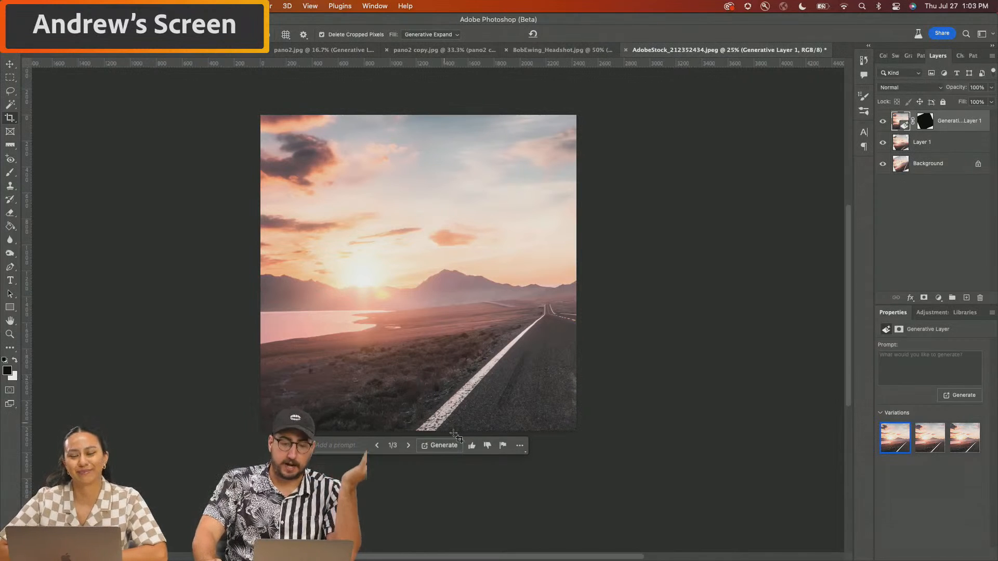
pyautogui.click(409, 445)
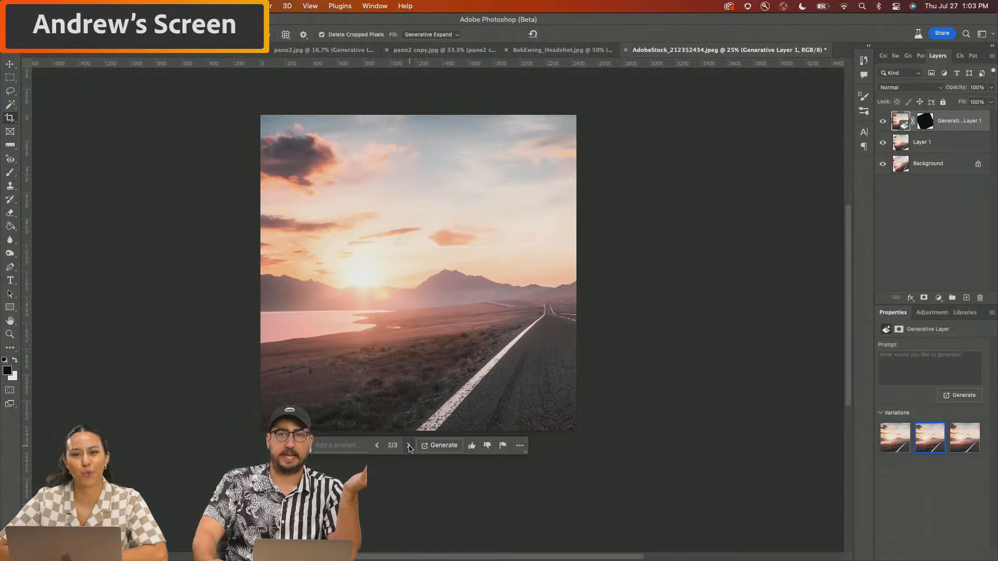
pyautogui.click(408, 446)
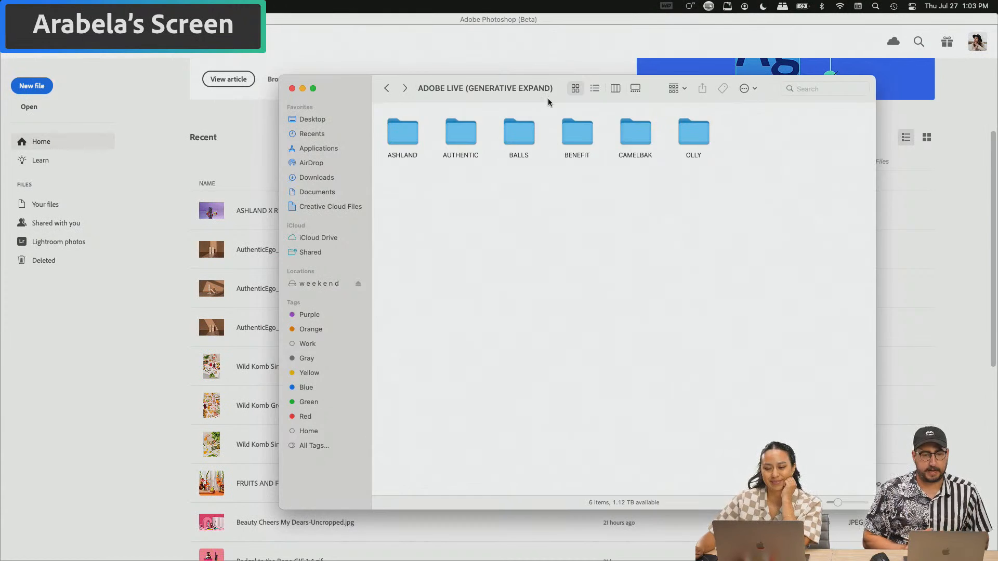
# Step: Open Hey Balls Jan 8 2020 Social-4.jpg from the BALLS folder in Photoshop
pyautogui.moveTo(548, 99); pyautogui.dragTo(674, 110)
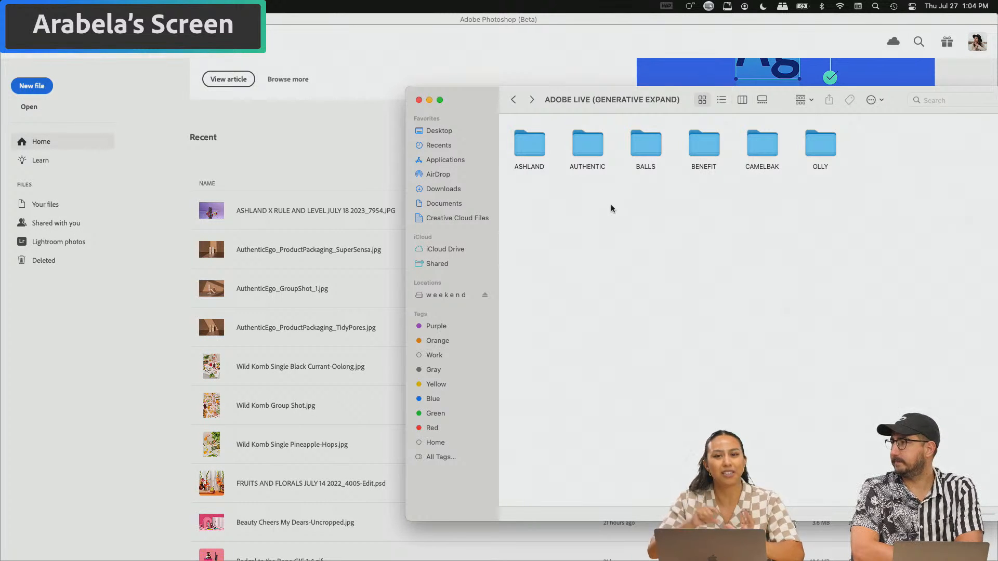
pyautogui.doubleClick(645, 144)
pyautogui.moveTo(529, 143); pyautogui.dragTo(650, 533)
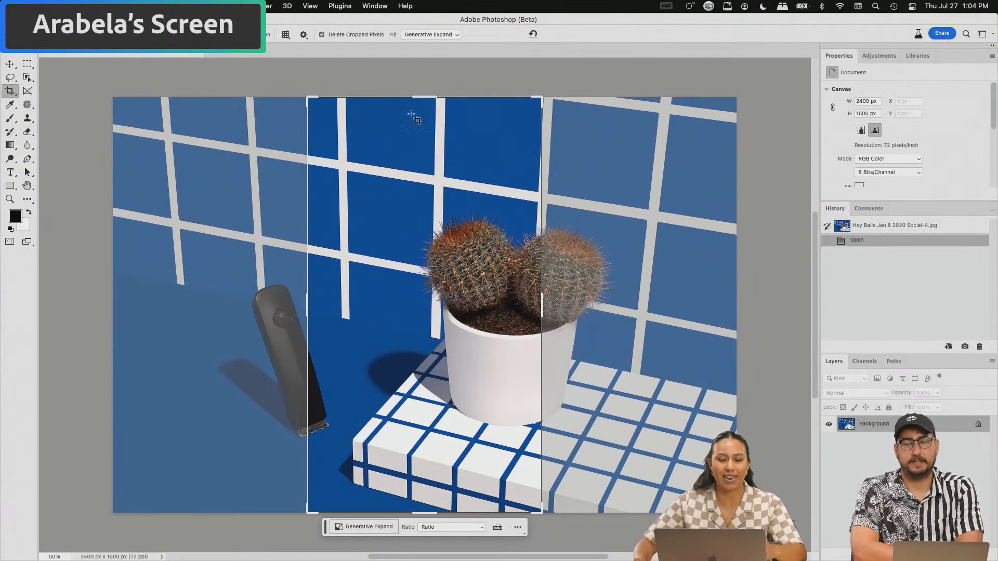
# Step: Set the crop ratio of the cactus image to 16:9 with the Crop tool
pyautogui.click(27, 63)
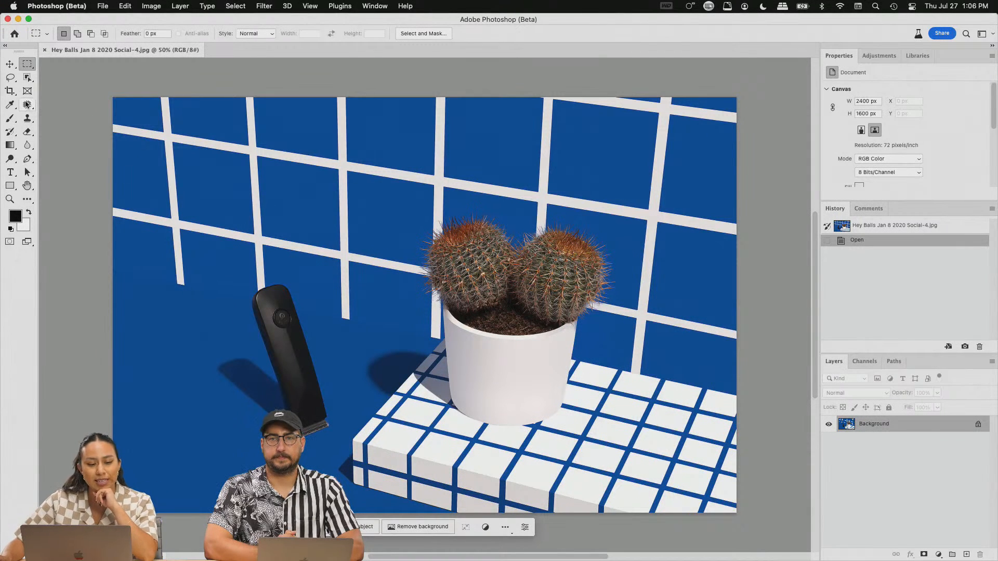
pyautogui.click(10, 90)
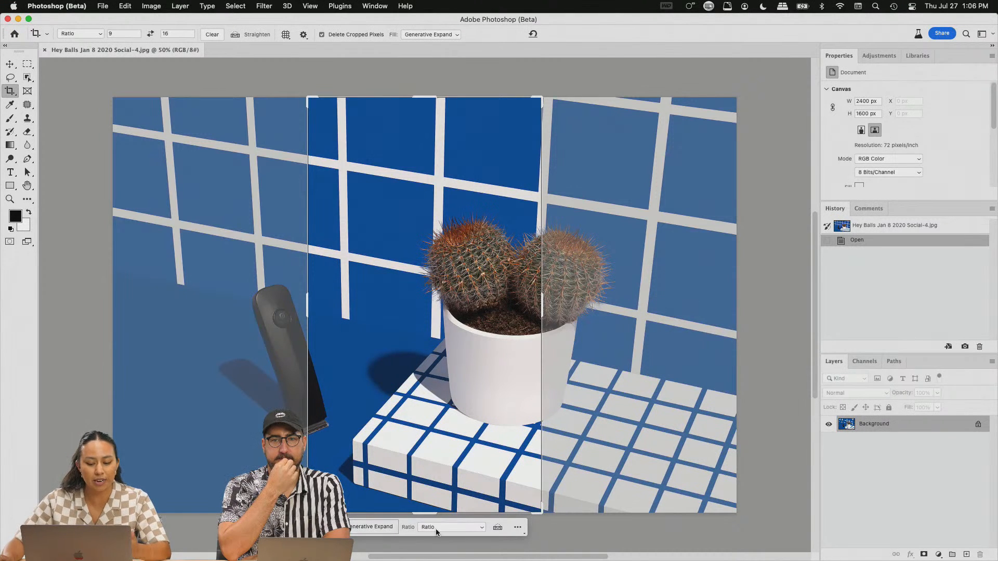
pyautogui.click(463, 528)
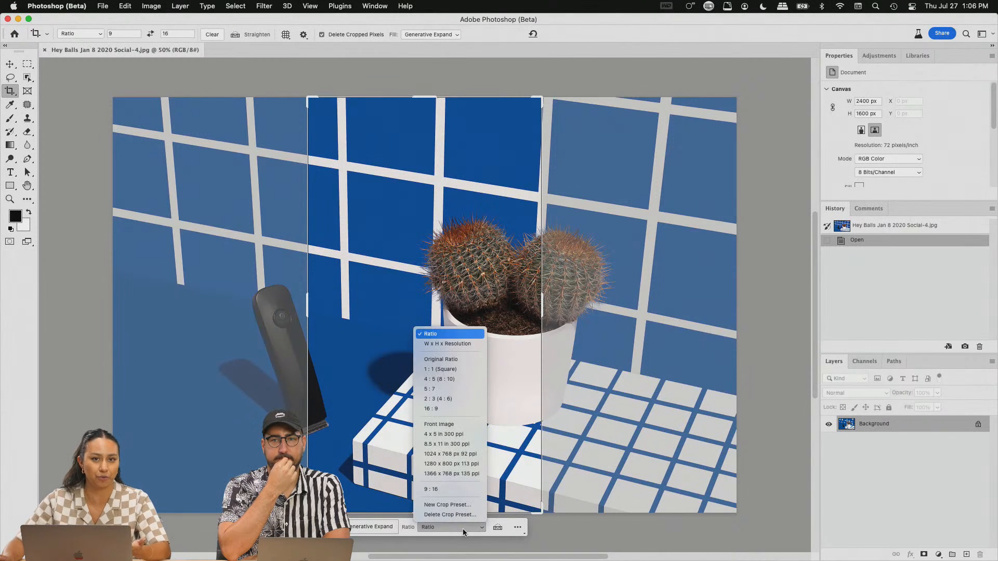
pyautogui.click(448, 409)
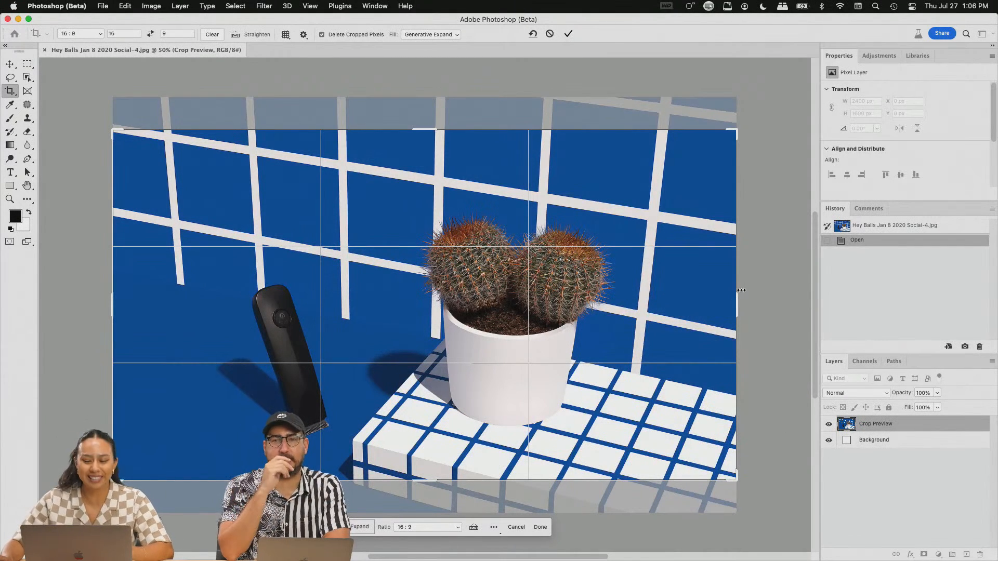
# Step: Extend the 16:9 crop beyond the right edge of the cactus image at full image height and fill it with Generative Expand without a prompt
pyautogui.moveTo(737, 298); pyautogui.dragTo(796, 300)
pyautogui.moveTo(739, 288); pyautogui.dragTo(652, 285)
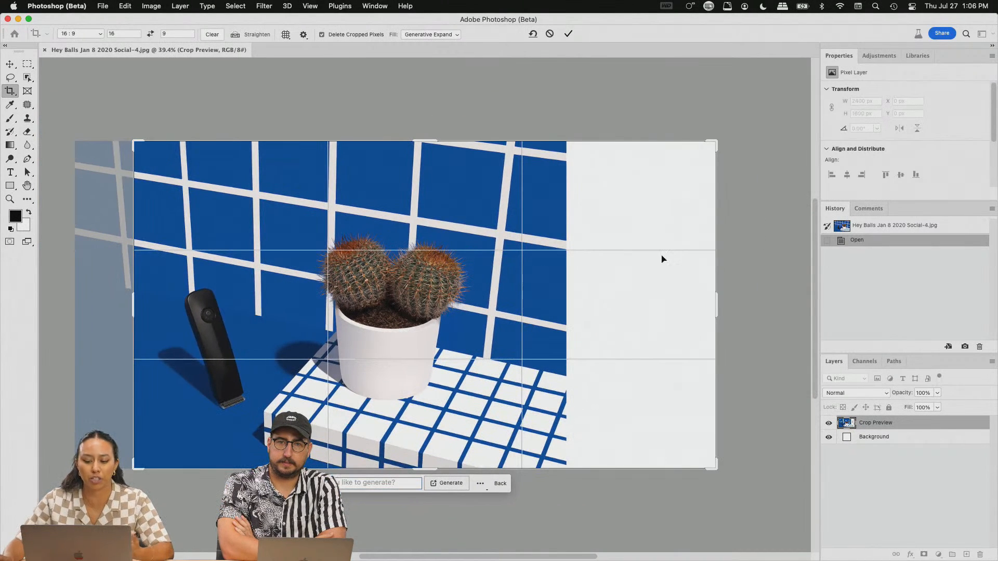
pyautogui.moveTo(636, 302); pyautogui.dragTo(623, 305)
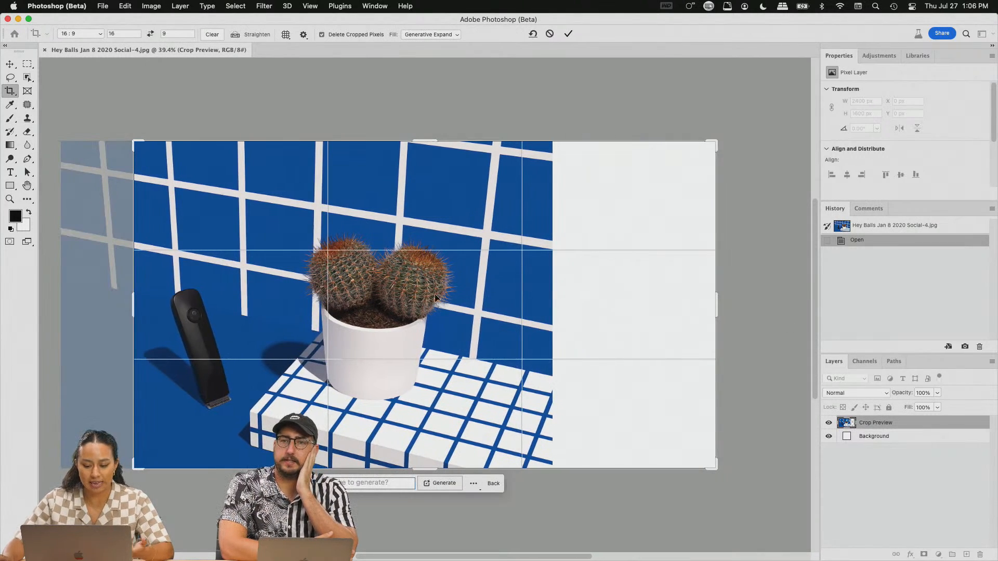
pyautogui.press('Return')
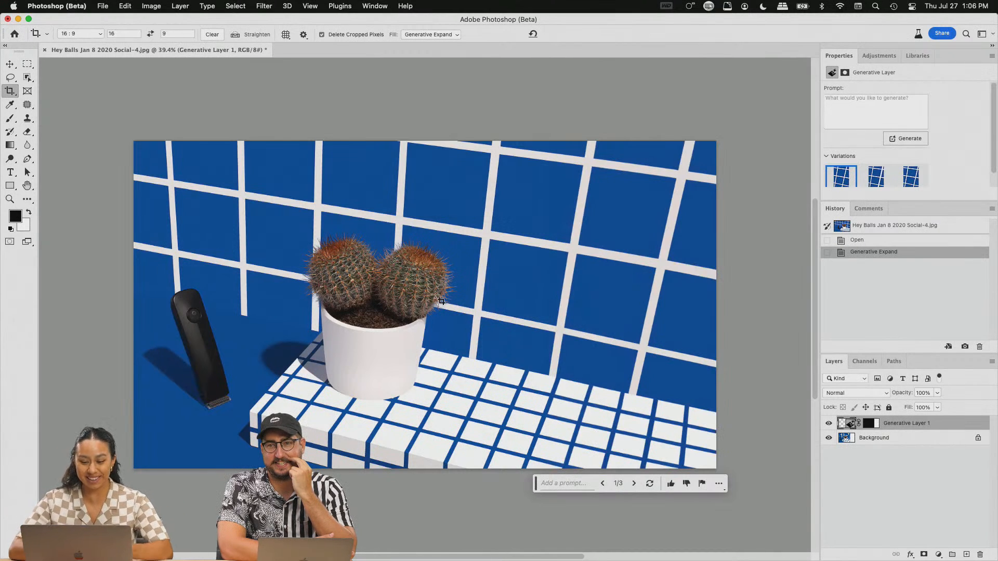
# Step: Switch the expanded background to its third variation and restore the cactus image to its opening history snapshot
pyautogui.click(634, 484)
pyautogui.click(634, 483)
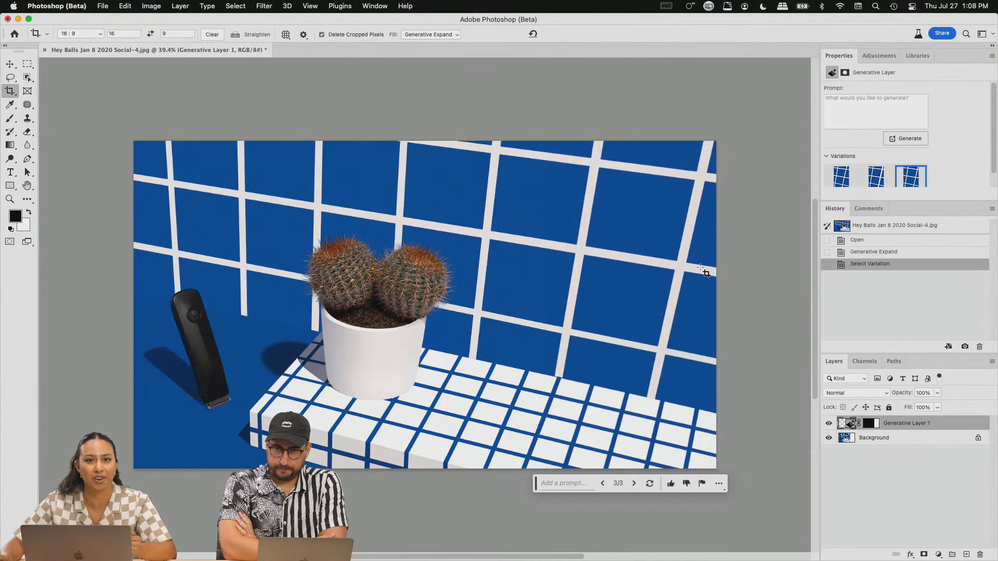
pyautogui.click(925, 229)
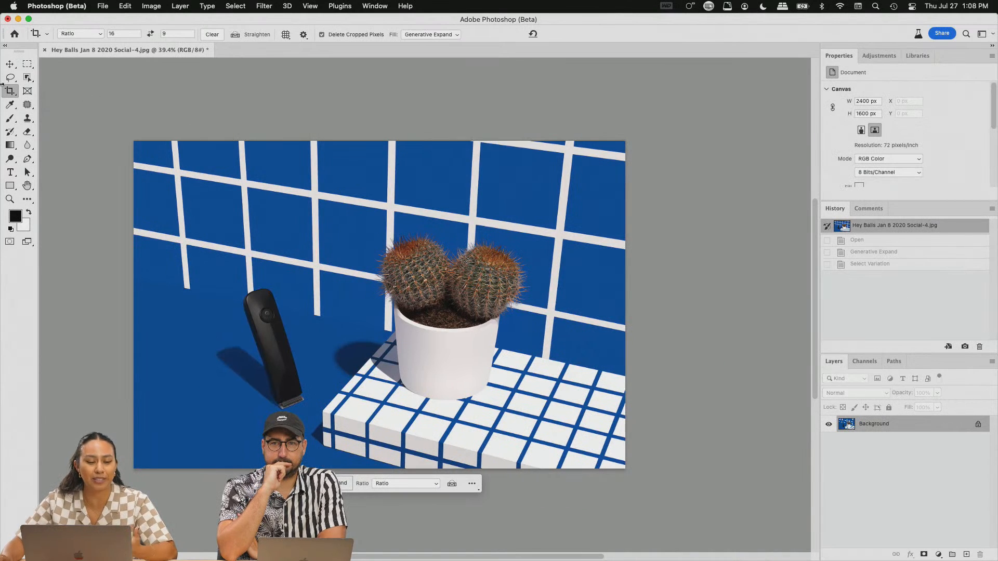
pyautogui.click(445, 371)
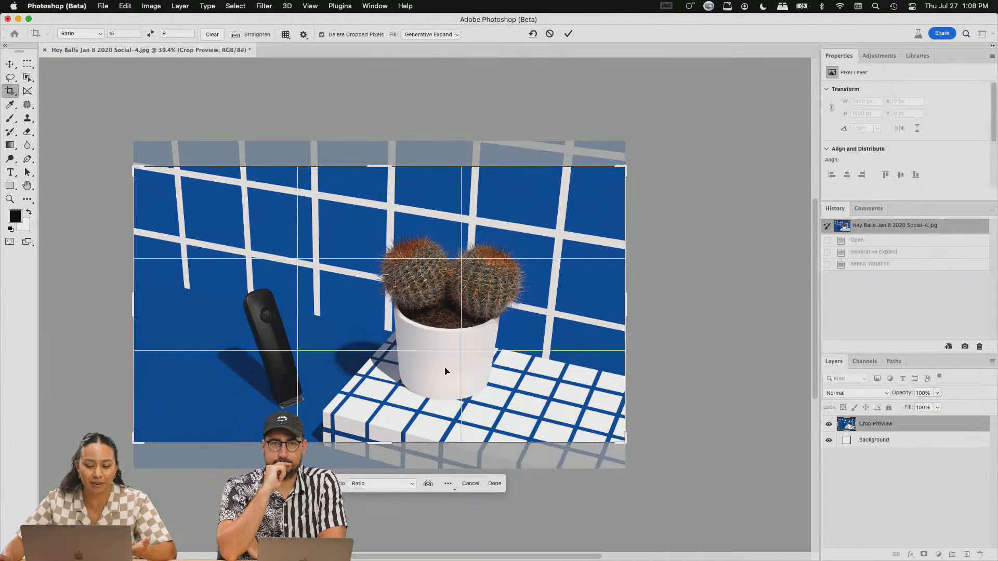
pyautogui.click(403, 486)
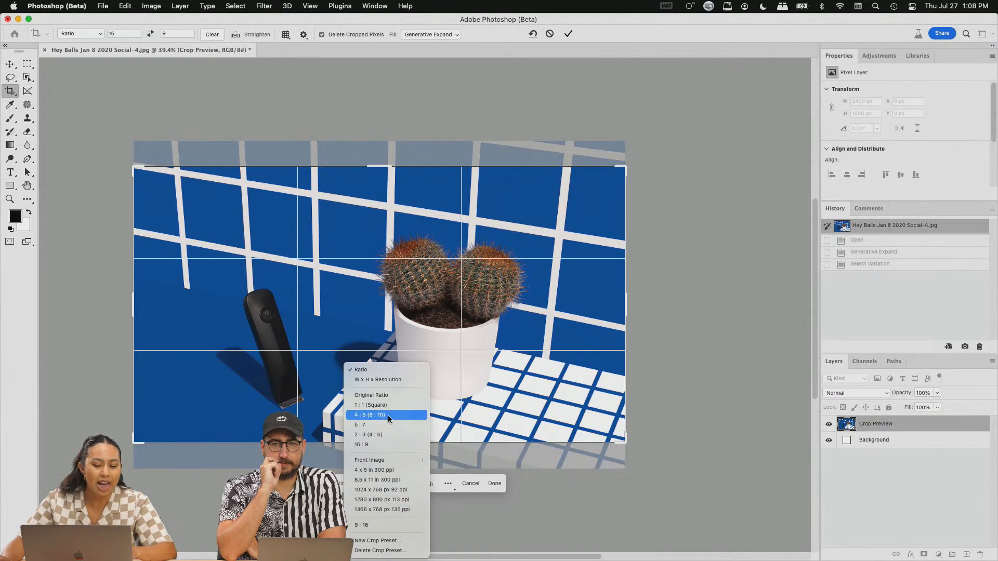
pyautogui.click(384, 541)
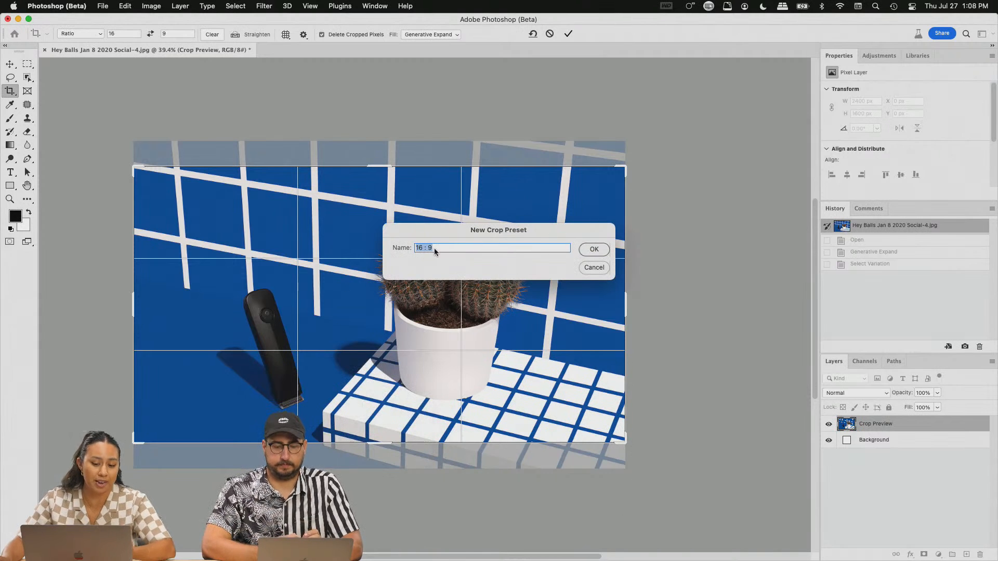
pyautogui.press('Return')
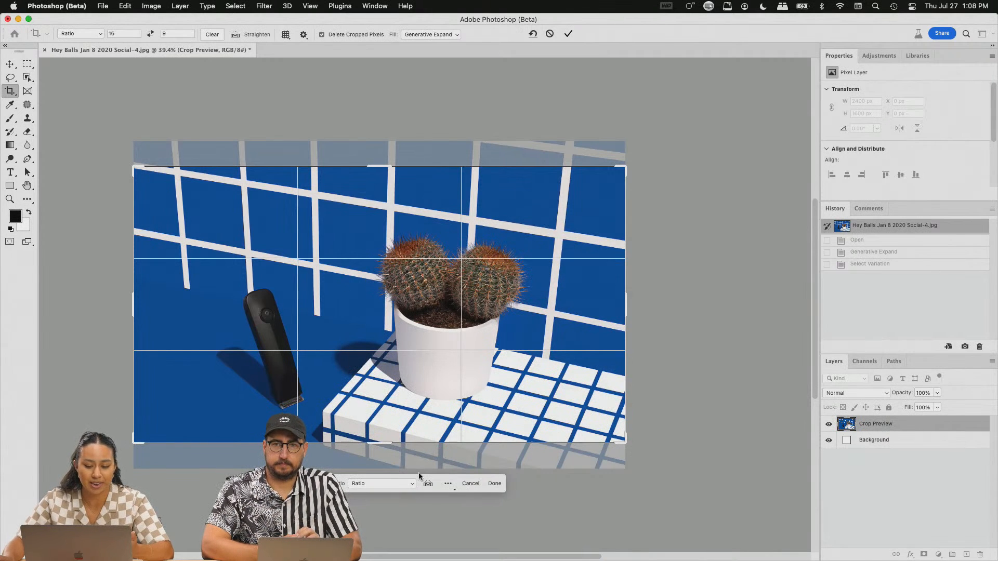
# Step: Set the cactus image's crop ratio to the saved 9:16 preset and enlarge the frame beyond the image's top edge
pyautogui.click(408, 486)
pyautogui.scroll(-3, 387, 517)
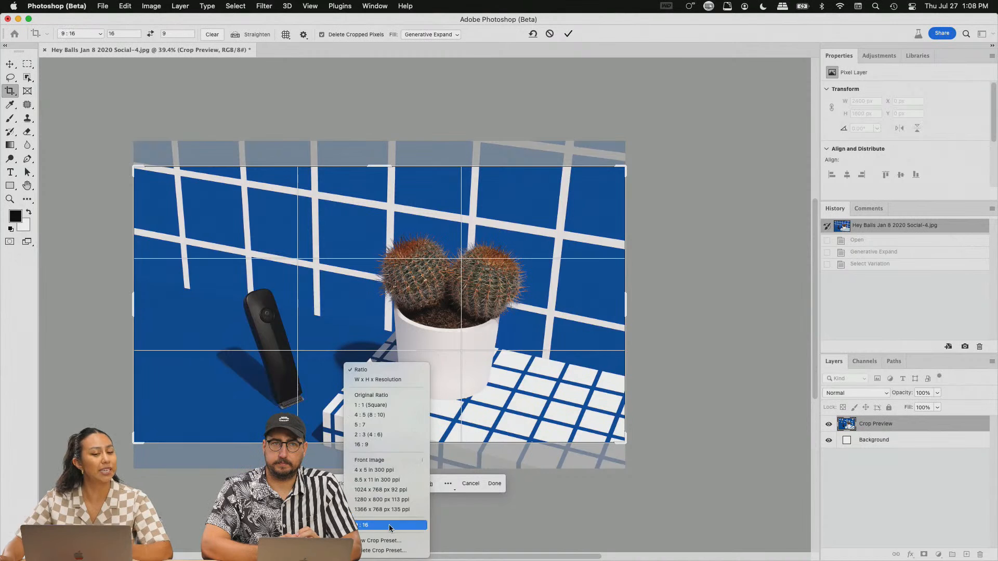
pyautogui.click(386, 525)
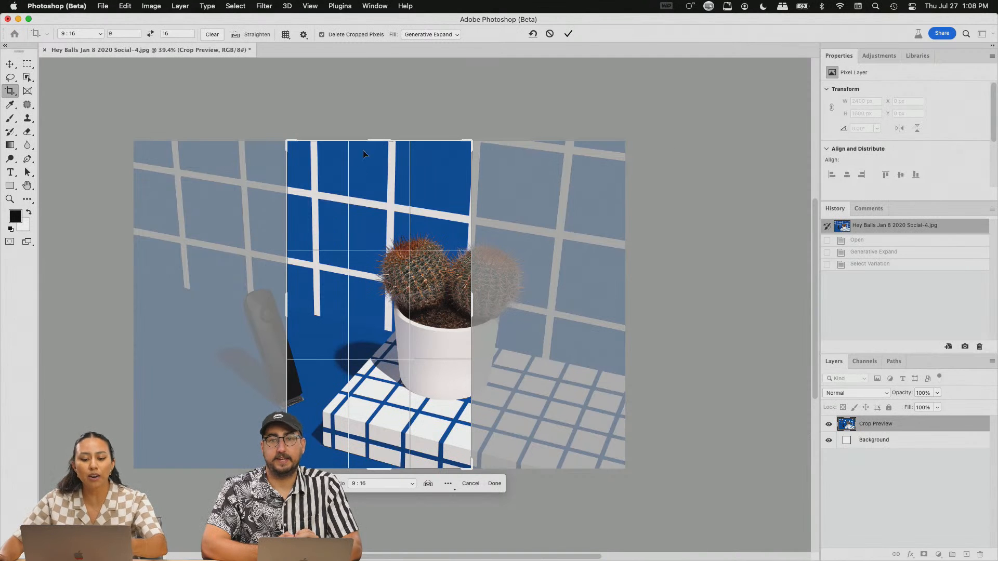
pyautogui.moveTo(378, 140)
pyautogui.mouseDown()
pyautogui.moveTo(377, 50)
pyautogui.moveTo(388, 134)
pyautogui.mouseUp()
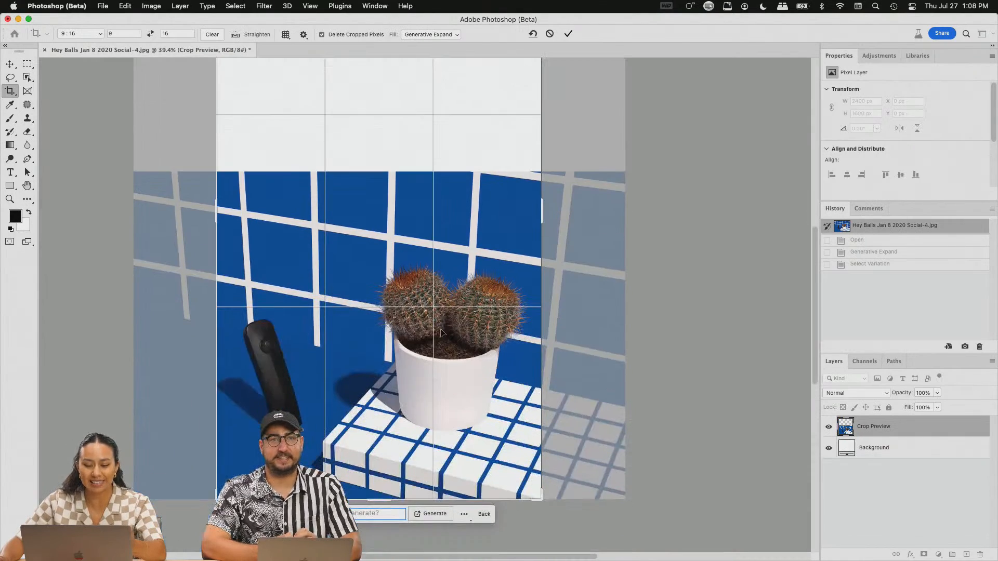
# Step: Position the cactus and clipper inside the 9:16 frame with empty space above and below, and fill it with Generative Expand without a prompt
pyautogui.moveTo(429, 416); pyautogui.dragTo(430, 357)
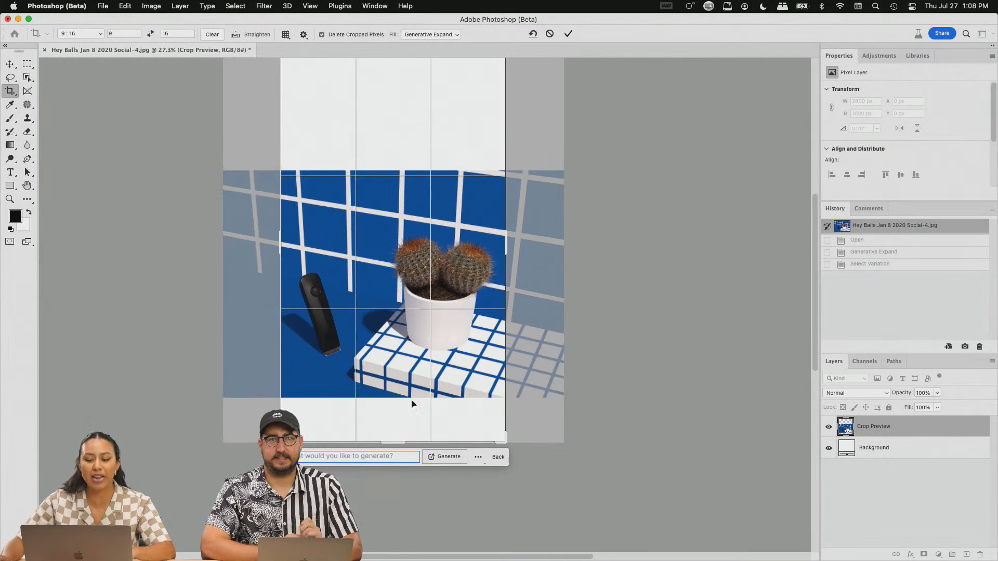
pyautogui.scroll(5, 365, 356)
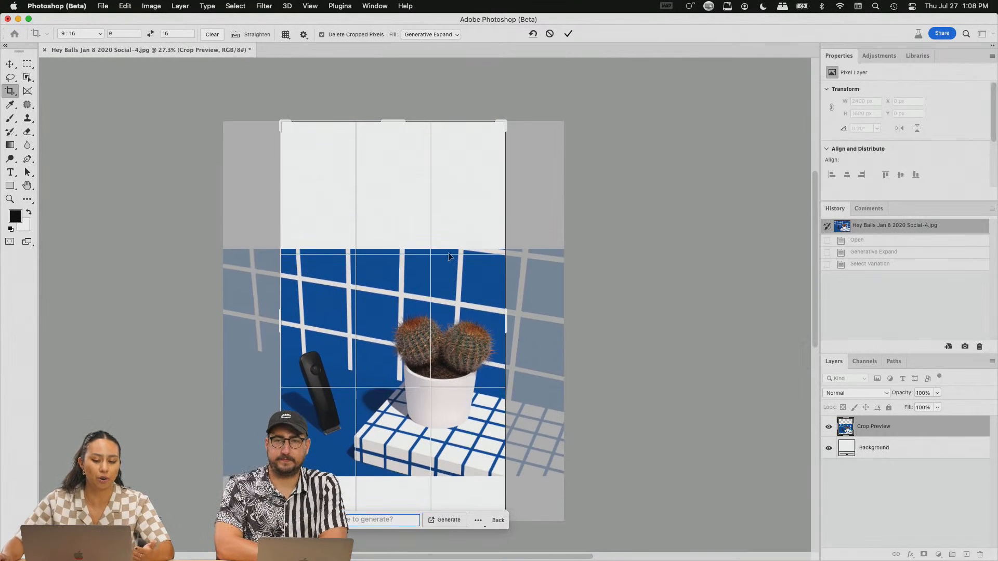
pyautogui.scroll(1, 442, 275)
pyautogui.scroll(-5, 441, 271)
pyautogui.scroll(2, 450, 145)
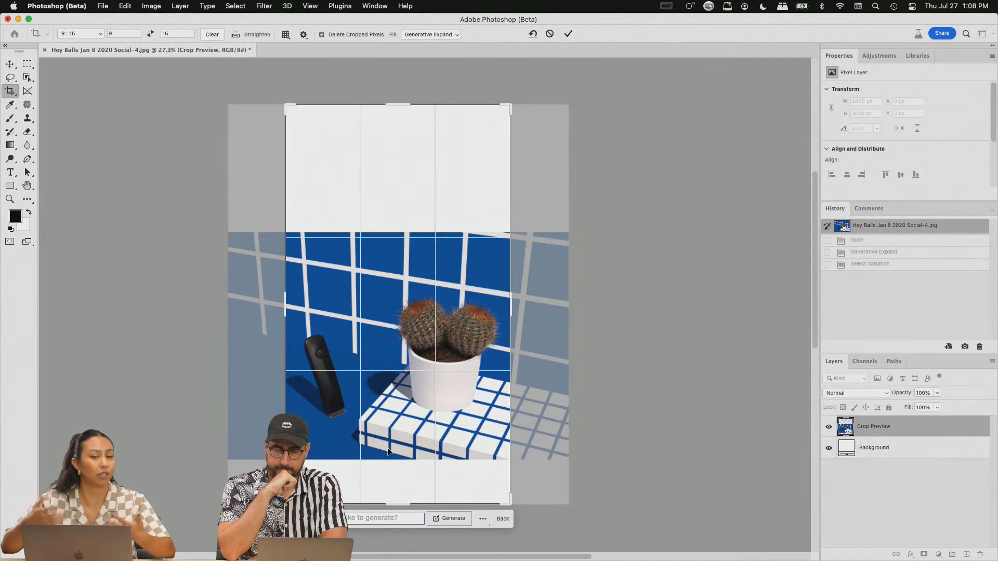
pyautogui.moveTo(392, 379); pyautogui.dragTo(397, 378)
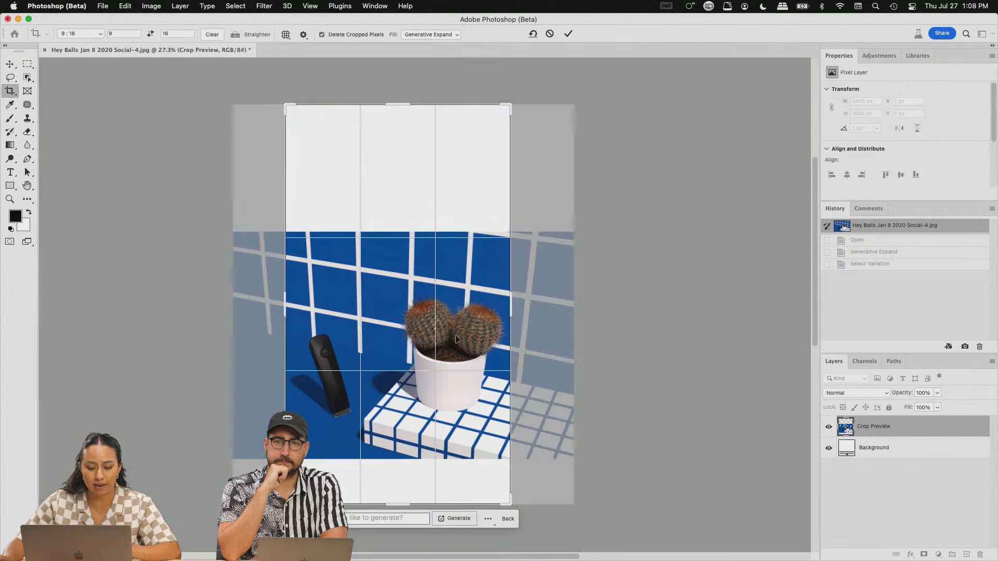
pyautogui.click(453, 518)
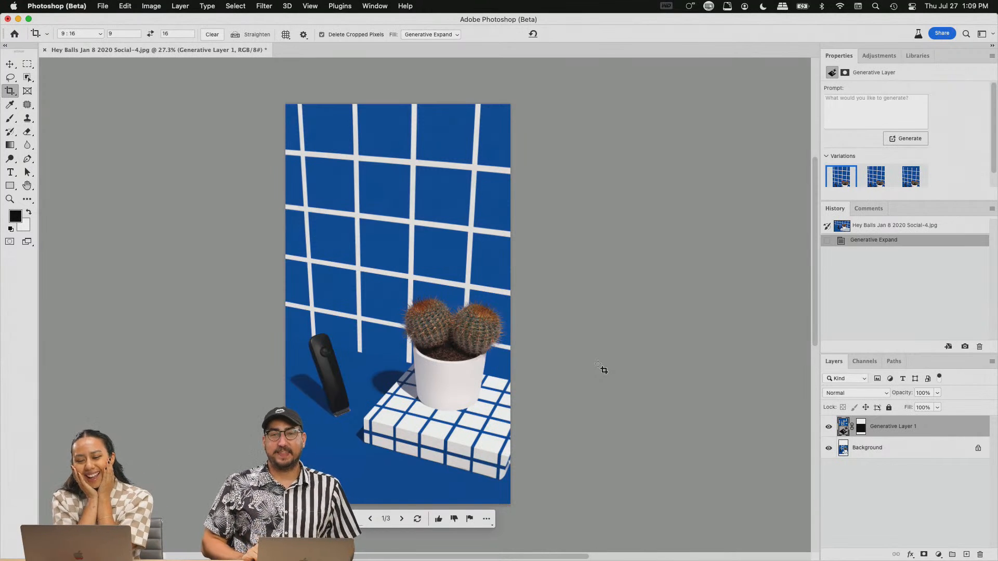
# Step: Compare the second variation of the expanded cactus image with the first, reselect the first and inspect it up close
pyautogui.click(875, 179)
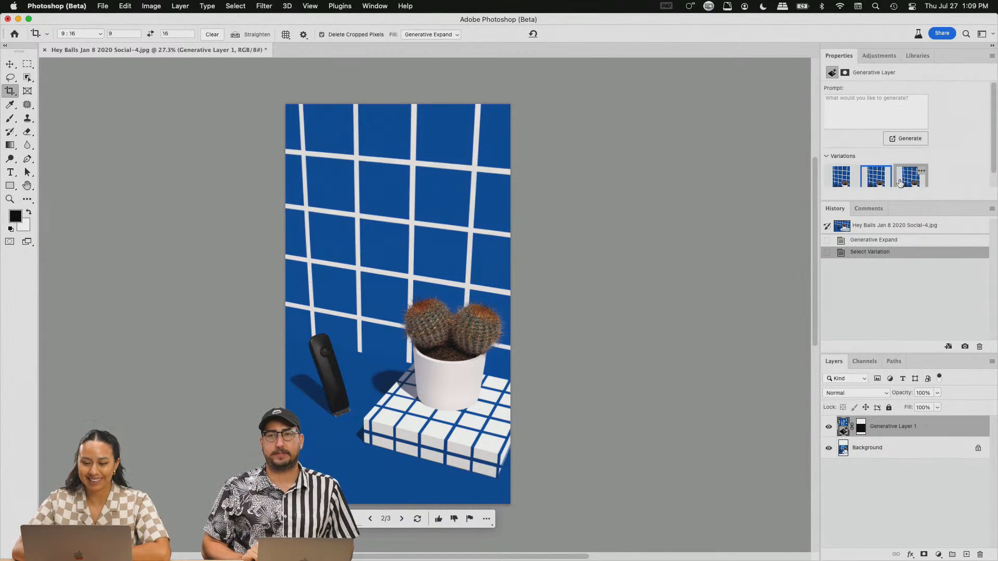
pyautogui.click(842, 179)
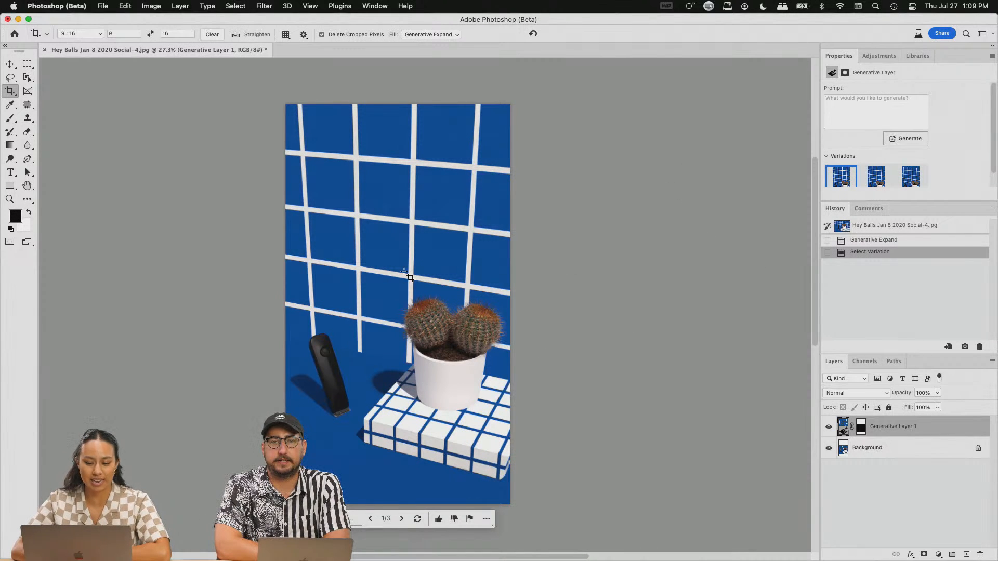
pyautogui.scroll(4, 466, 299)
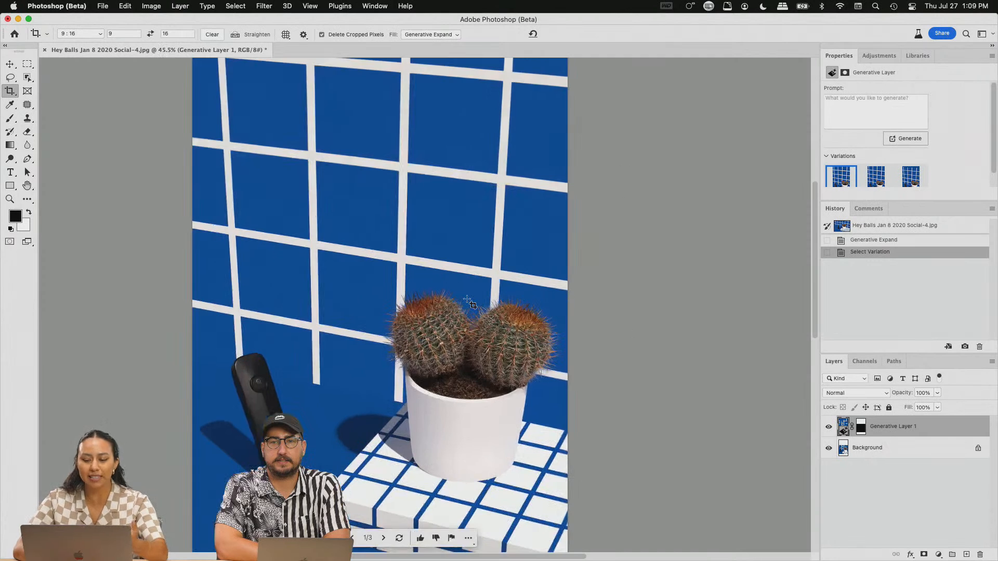
pyautogui.scroll(-4, 467, 300)
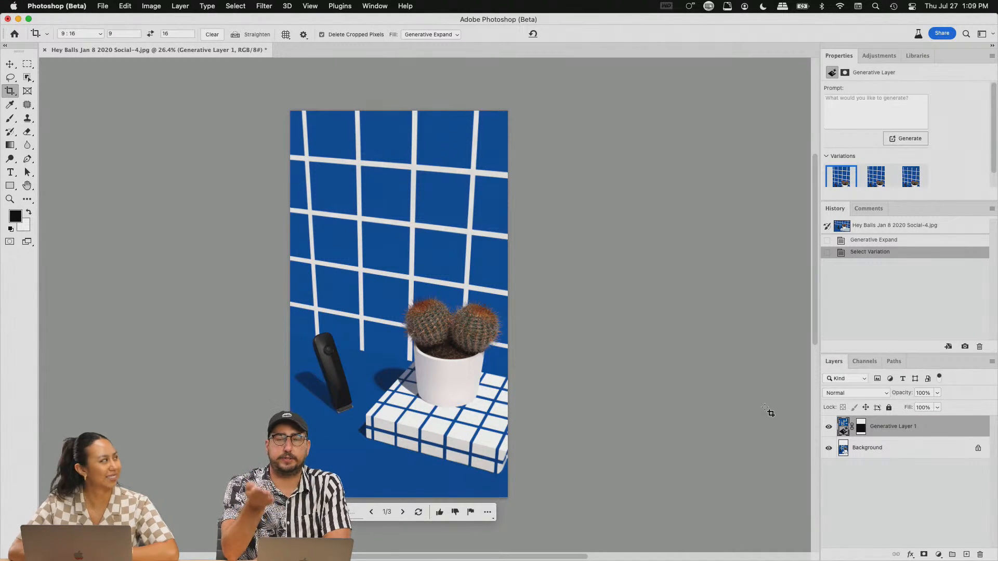
# Step: Open Hey Balls Jan 8 2020 Social-6.jpg from the BALLS folder in Photoshop
pyautogui.moveTo(520, 559)
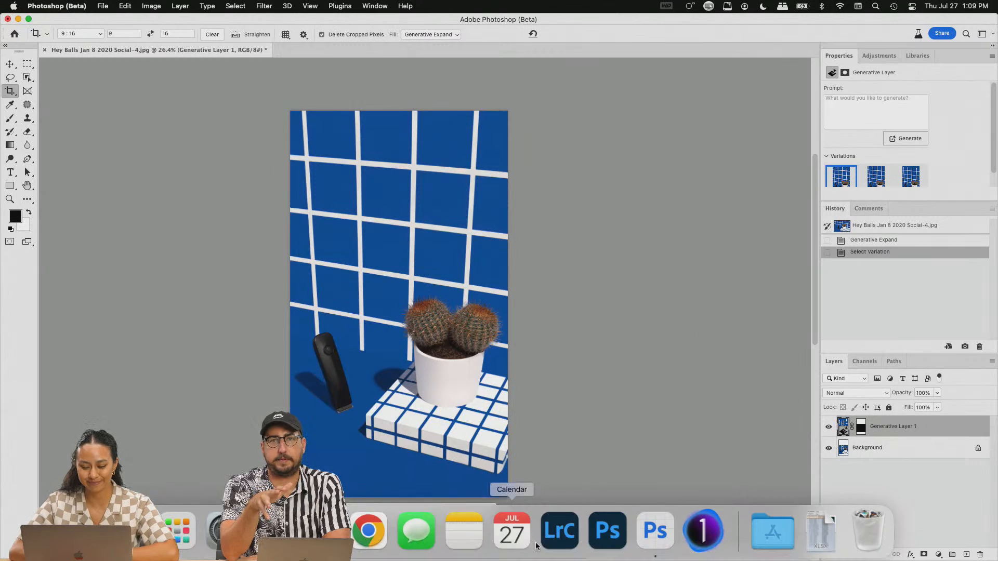
pyautogui.click(130, 531)
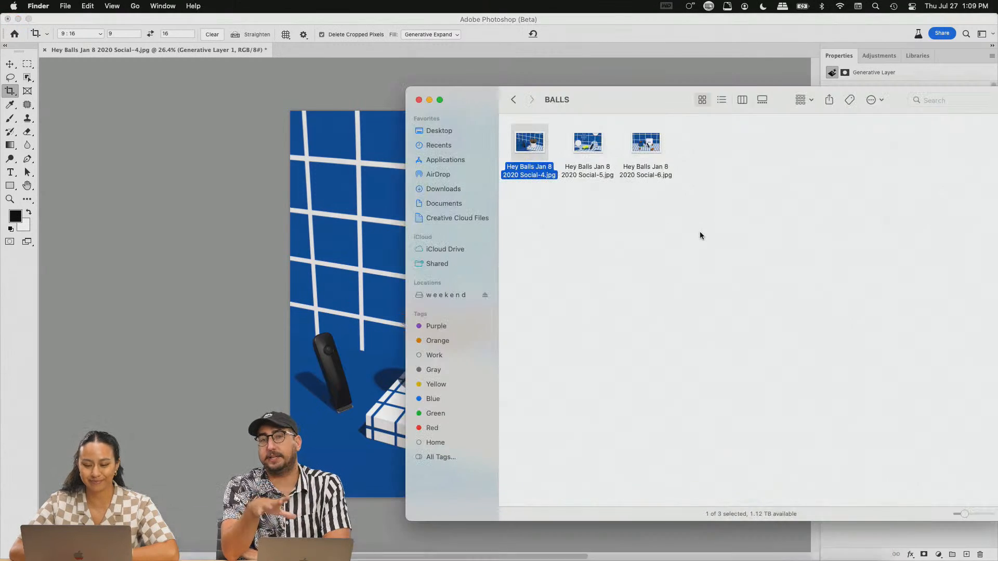
pyautogui.moveTo(645, 146); pyautogui.dragTo(656, 535)
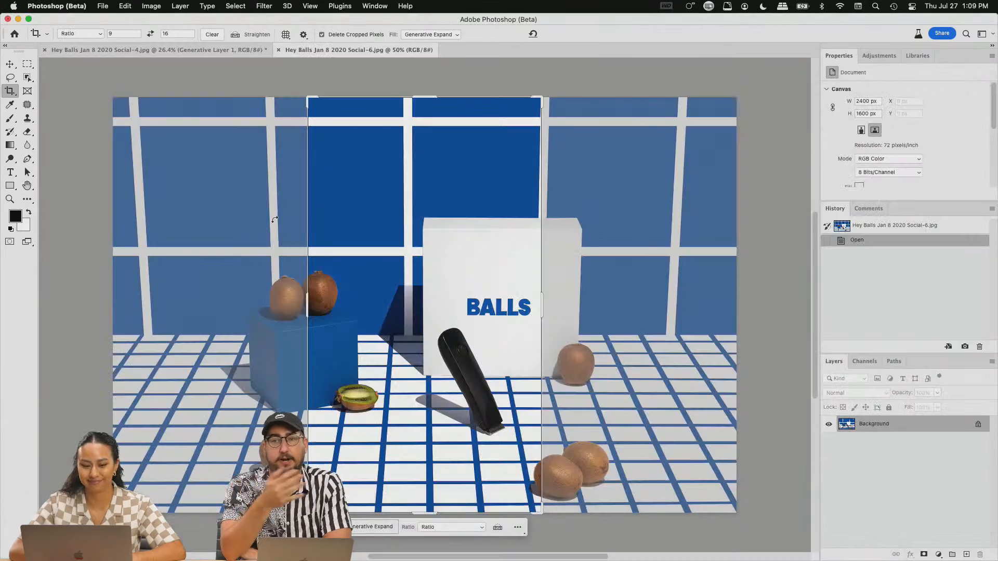
# Step: Switch to the Rectangular Marquee tool and close the Hey Balls Jan 8 2020 Social-4.jpg document
pyautogui.click(28, 64)
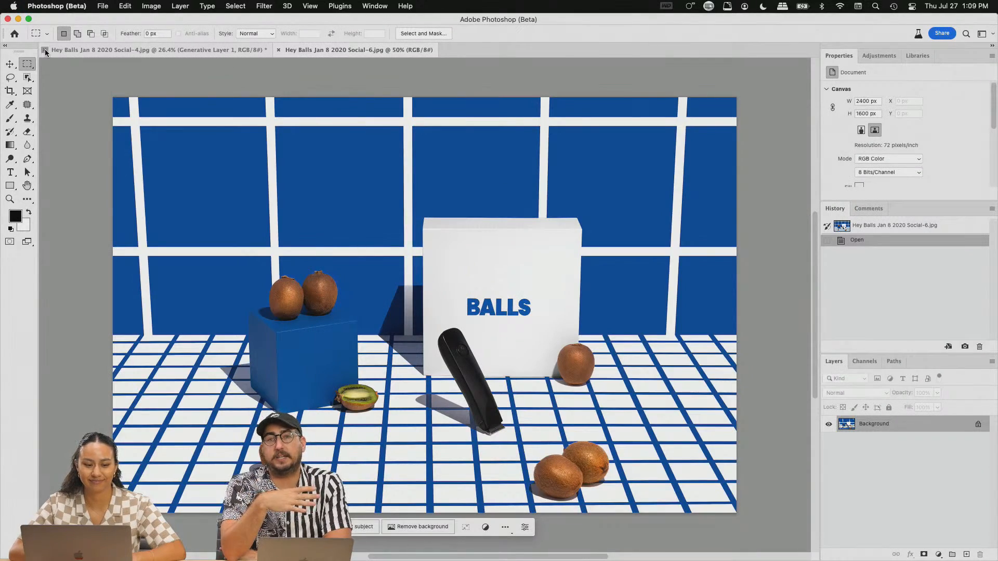
pyautogui.click(46, 52)
pyautogui.click(523, 234)
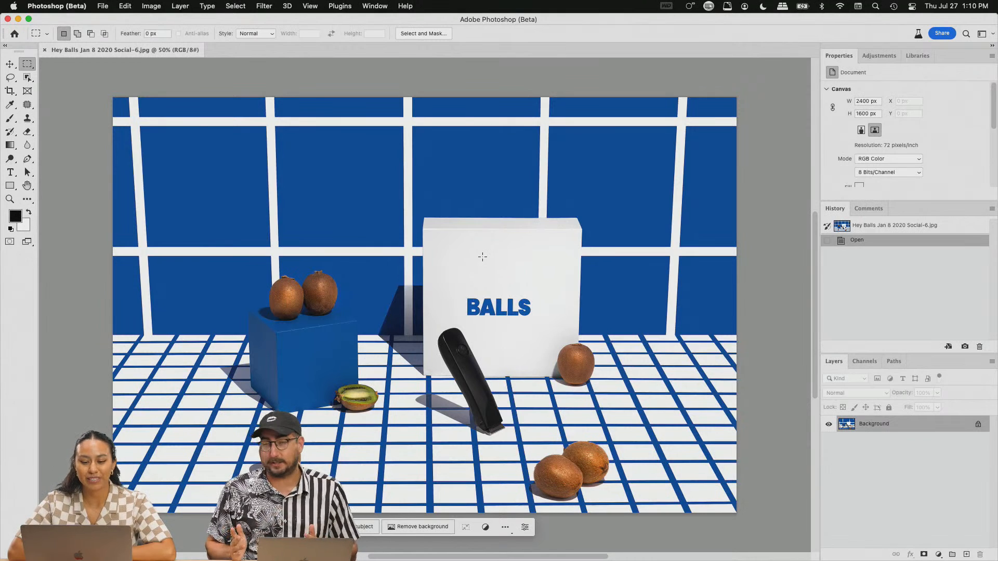
# Step: Crop the BALLS box image to a 1:1 square of about 1323 px, framed around the box, clipper and kiwis
pyautogui.click(10, 91)
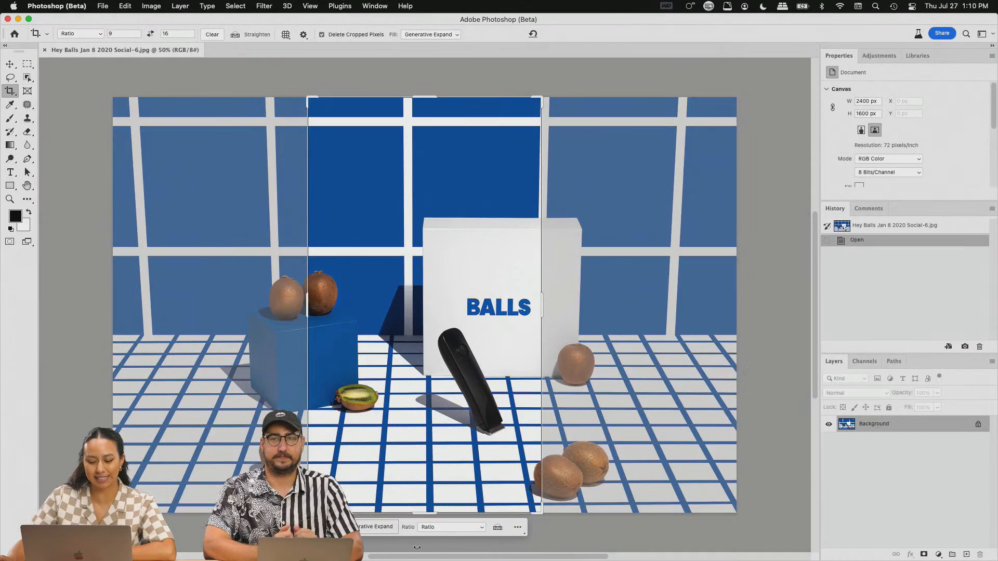
pyautogui.click(450, 527)
pyautogui.click(447, 367)
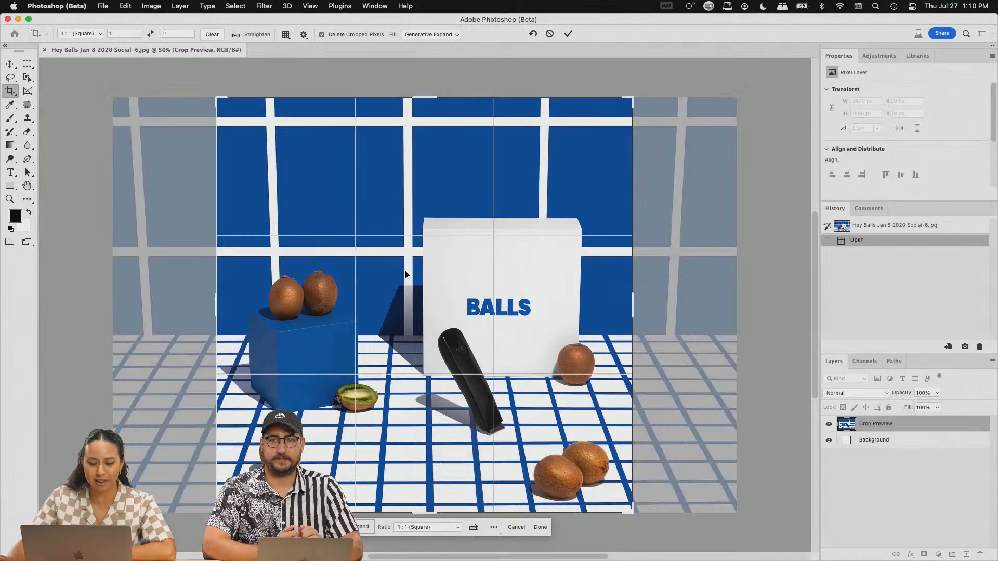
pyautogui.moveTo(424, 97); pyautogui.dragTo(426, 136)
pyautogui.moveTo(438, 276); pyautogui.dragTo(429, 278)
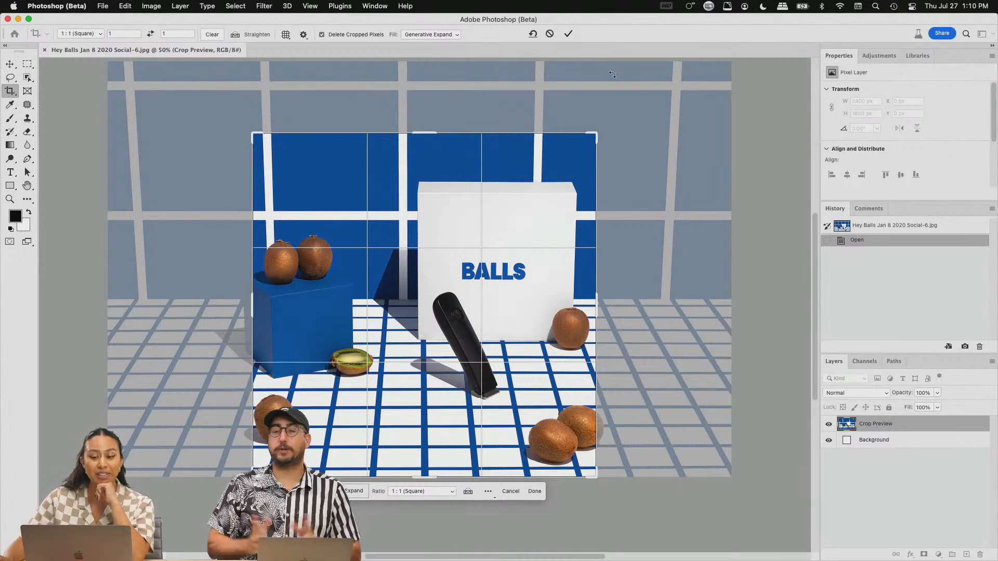
pyautogui.click(568, 33)
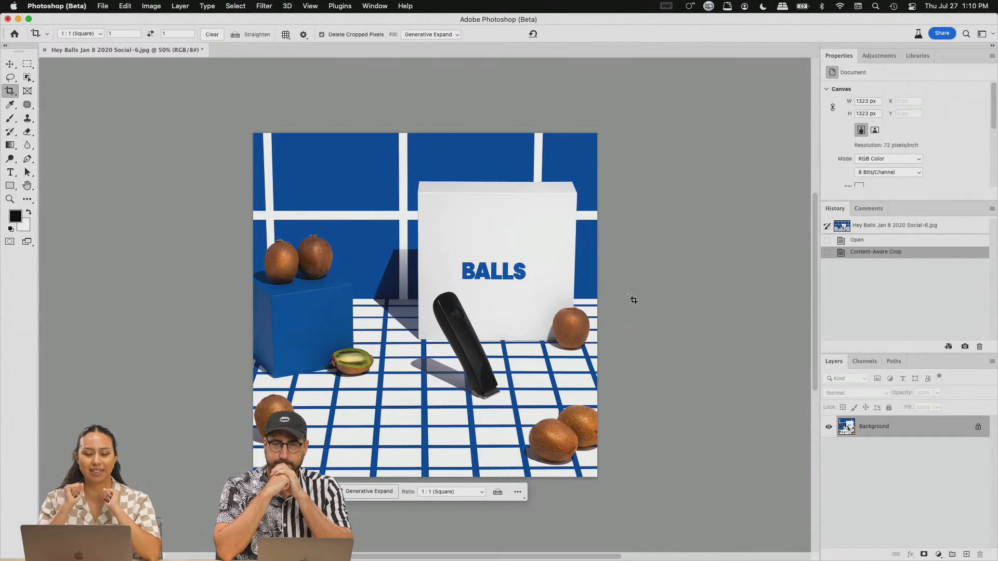
# Step: Extend the square image on both sides to a landscape 3:2 frame at full height, using the 2:3 (4:6) preset, and fill it with Generative Expand
pyautogui.click(513, 294)
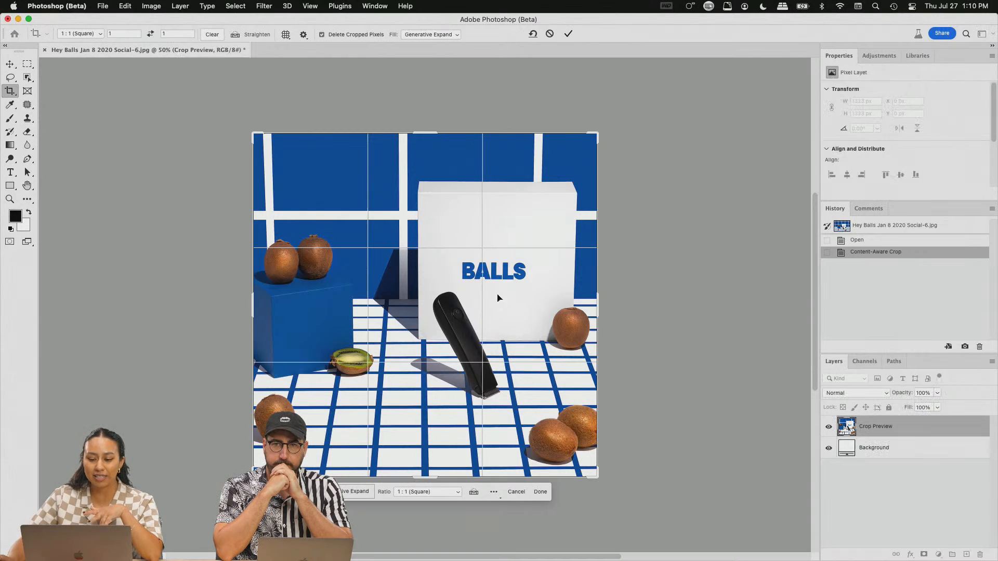
pyautogui.click(435, 493)
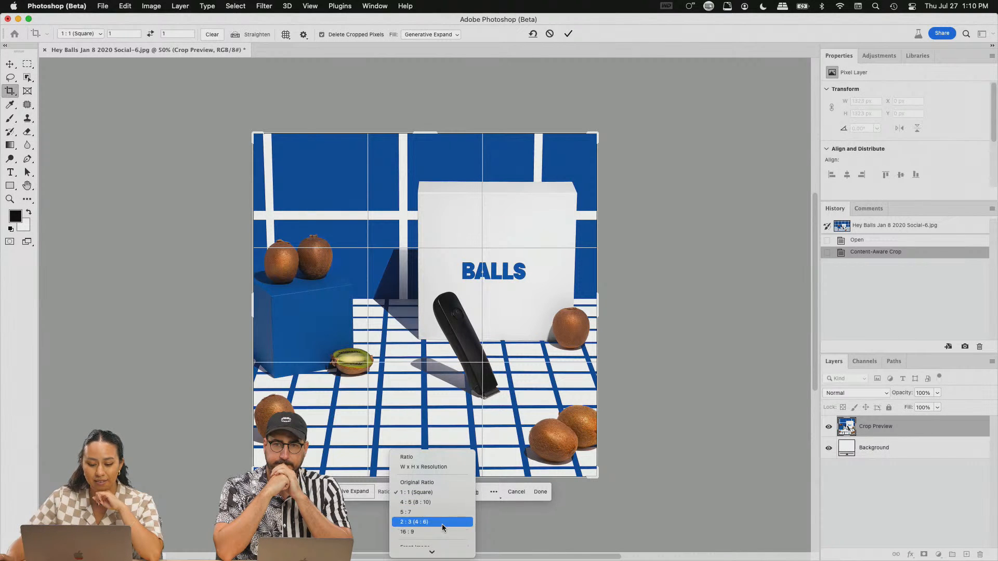
pyautogui.click(445, 528)
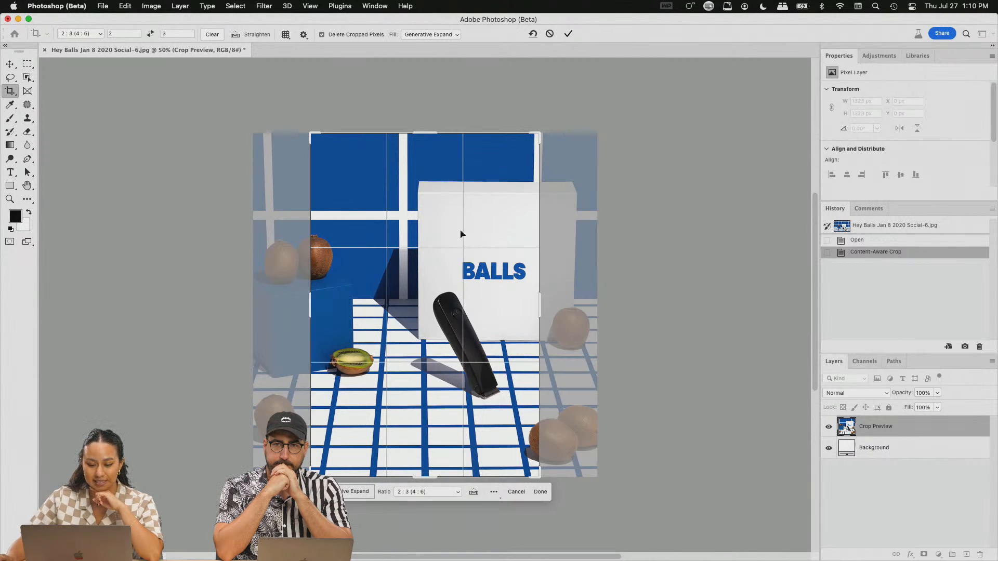
pyautogui.moveTo(538, 134); pyautogui.dragTo(601, 133)
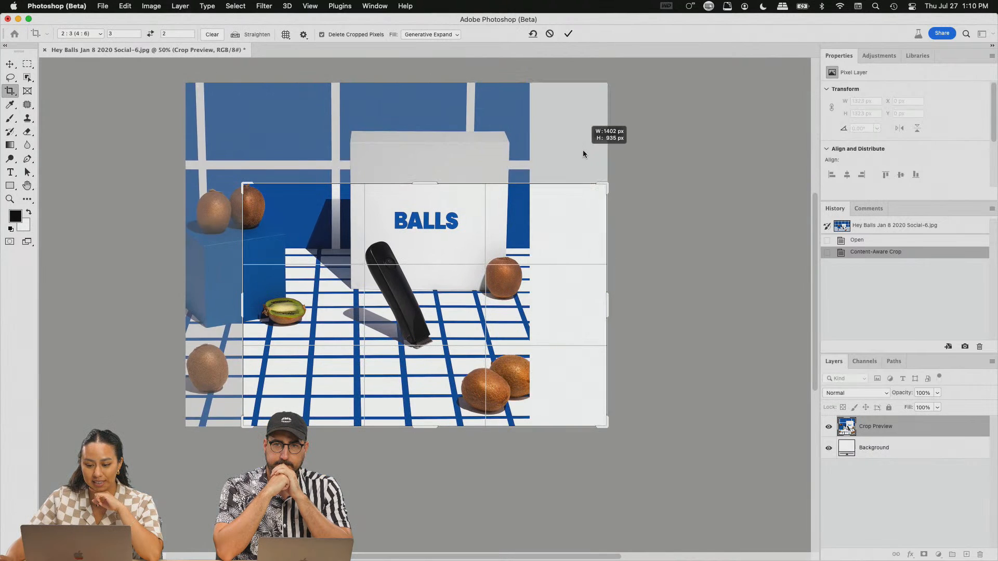
pyautogui.moveTo(238, 182); pyautogui.dragTo(166, 134)
pyautogui.moveTo(482, 244); pyautogui.dragTo(452, 233)
pyautogui.press('Return')
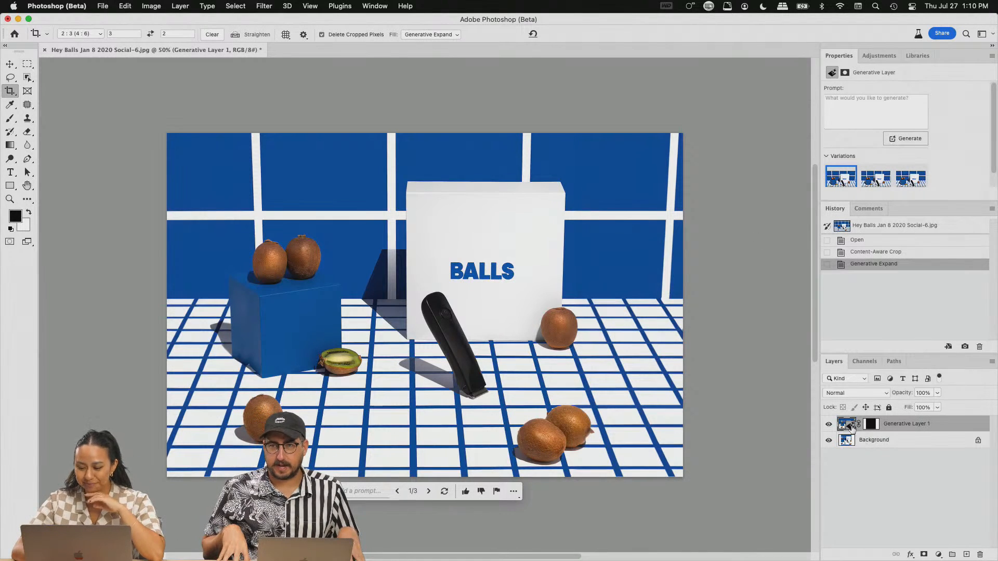
# Step: Compare the Open, Content-Aware Crop and Generative Expand history states, and toggle Generative Layer 1 off and back on
pyautogui.click(891, 241)
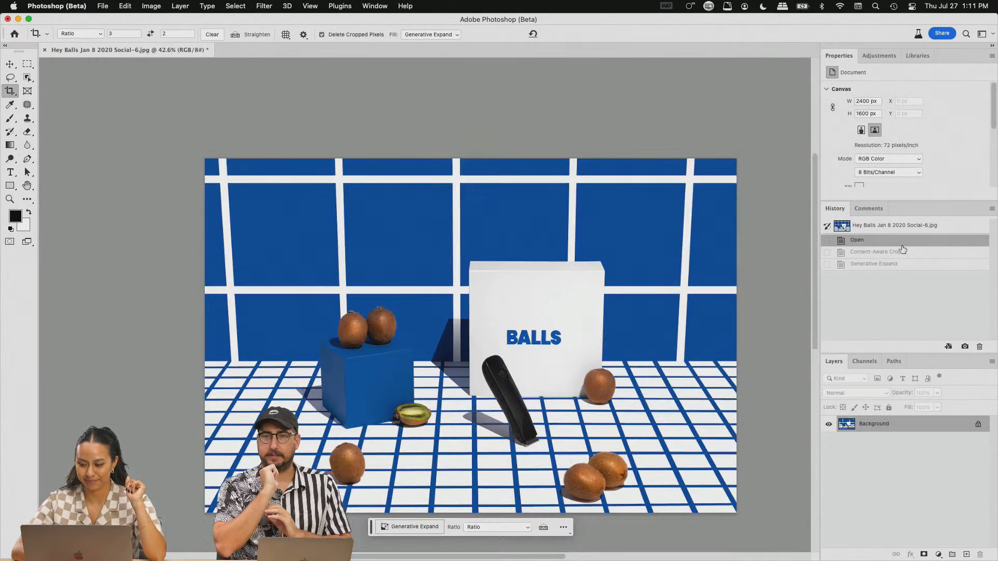
pyautogui.click(895, 252)
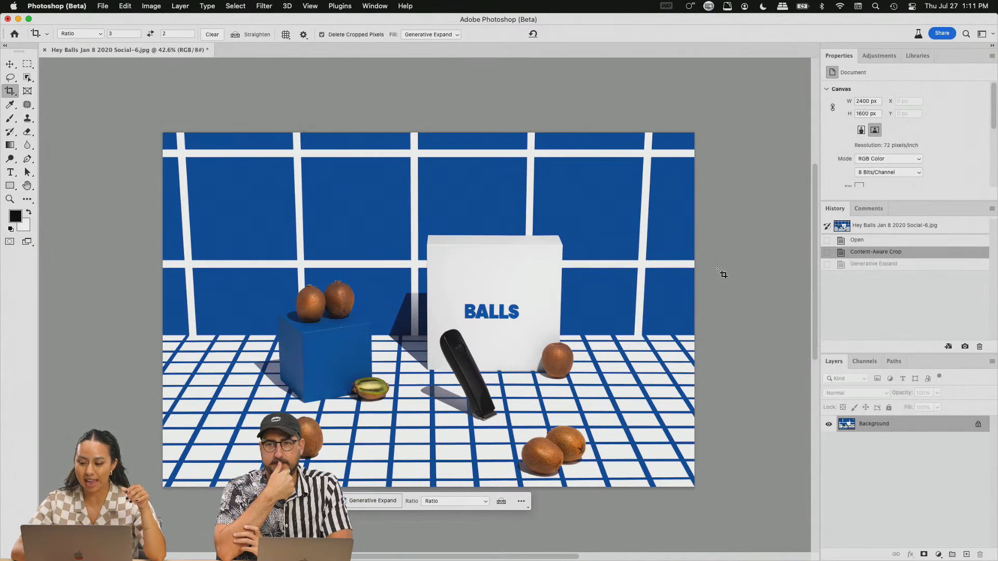
pyautogui.click(890, 265)
pyautogui.click(829, 424)
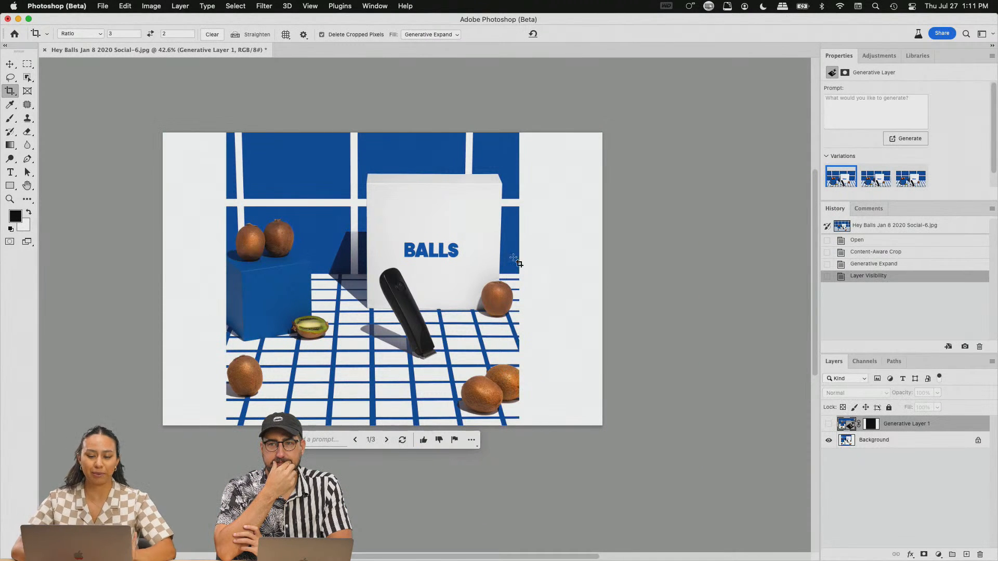
pyautogui.click(829, 423)
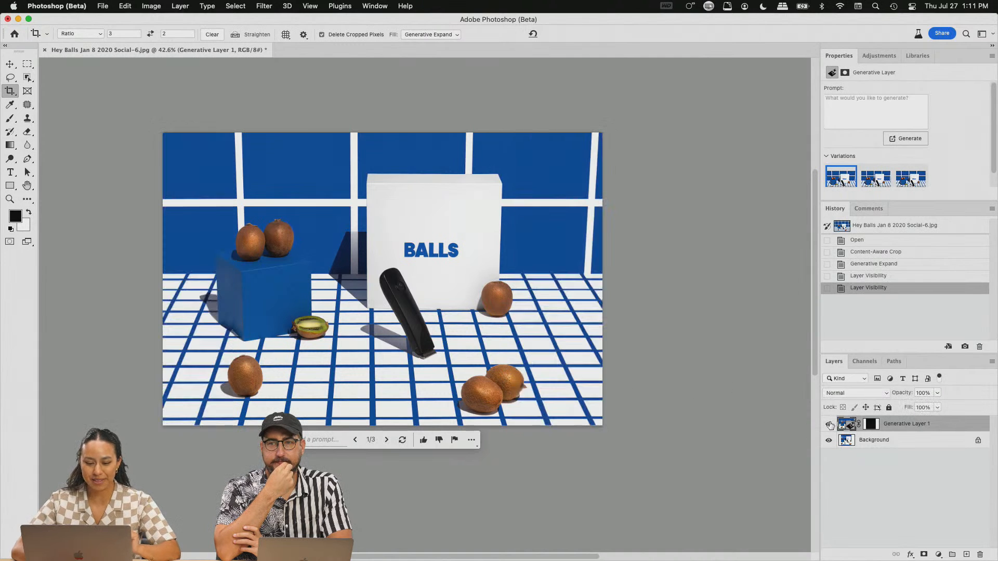
pyautogui.click(862, 242)
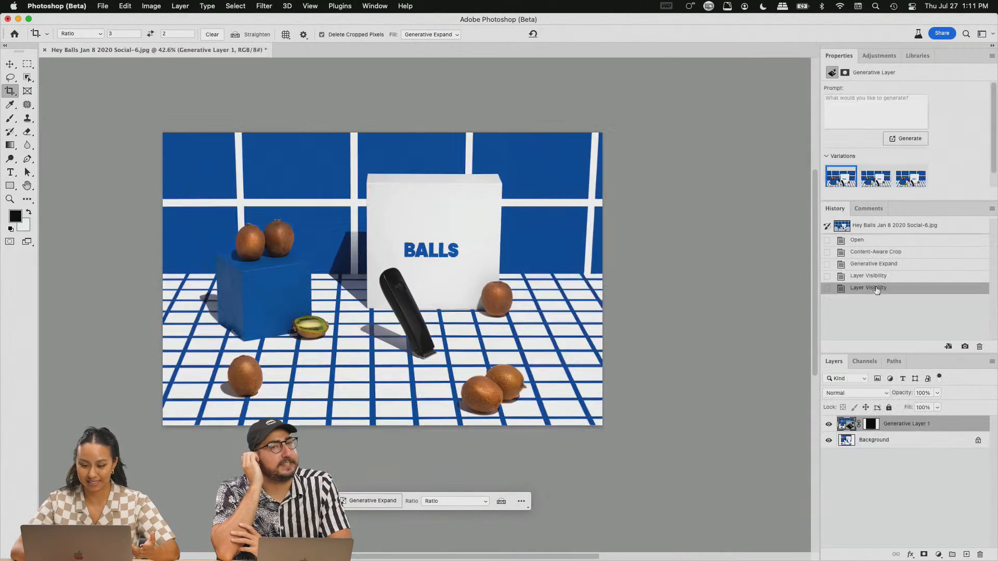
# Step: Compare the first and second Generative Layer 1 variations, examining the generated area around the blue block
pyautogui.click(878, 287)
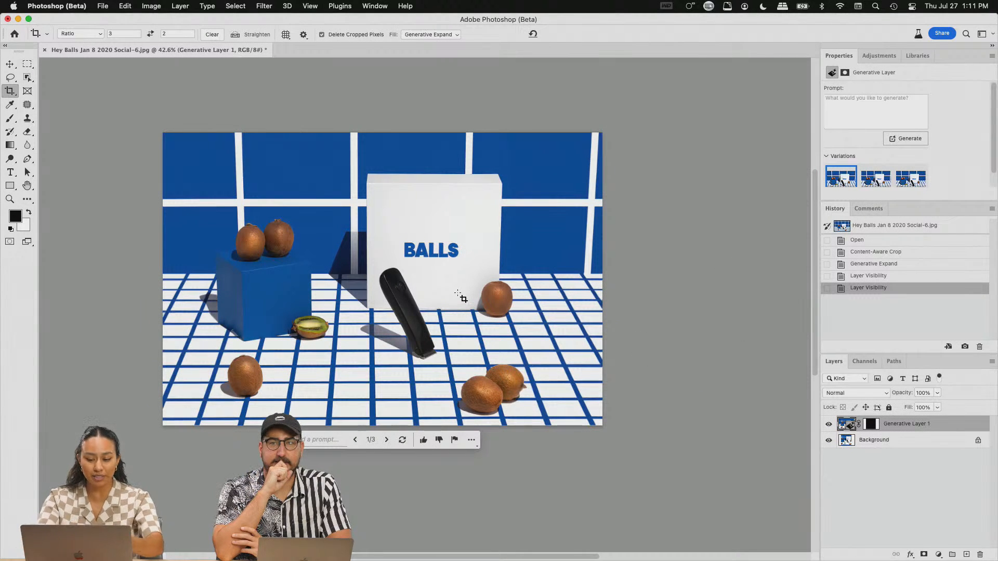
pyautogui.scroll(3, 488, 364)
pyautogui.hscroll(-3, 537, 341)
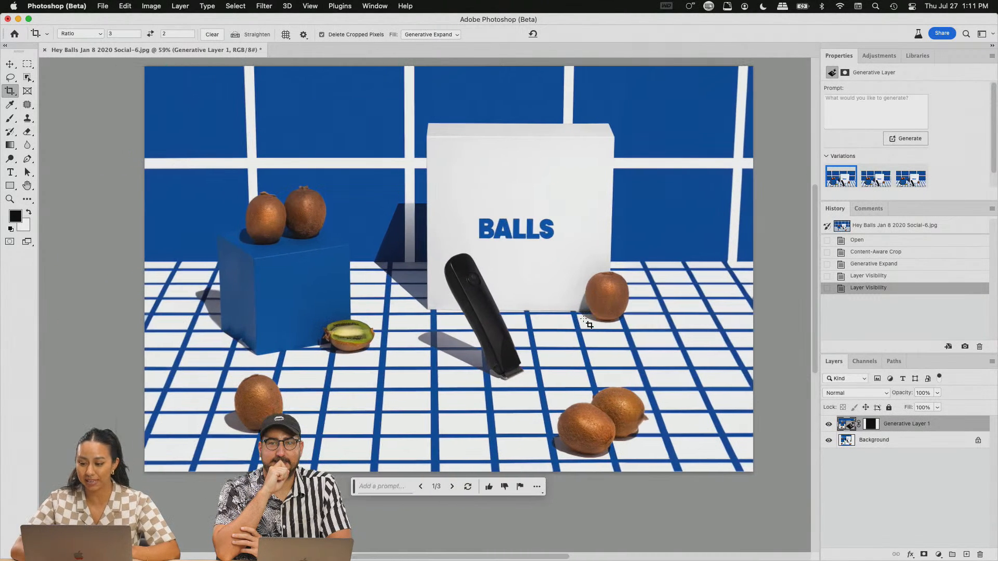
pyautogui.click(875, 177)
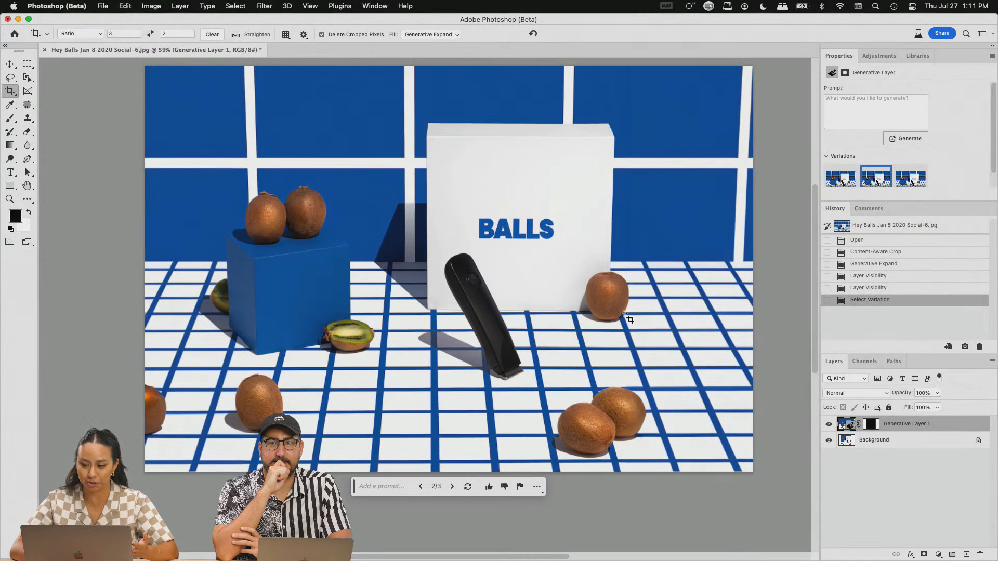
pyautogui.click(840, 177)
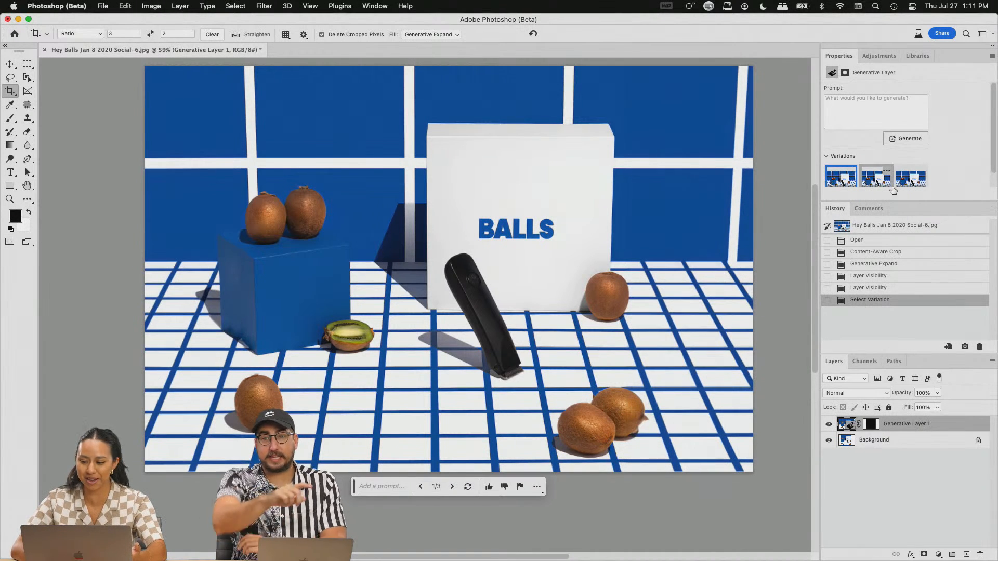
pyautogui.click(875, 177)
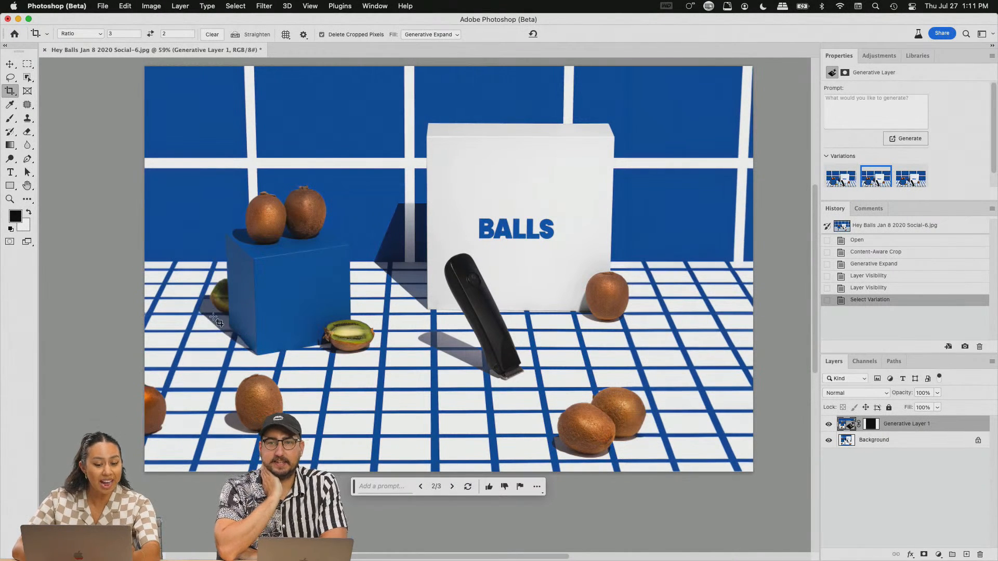
pyautogui.scroll(3, 224, 327)
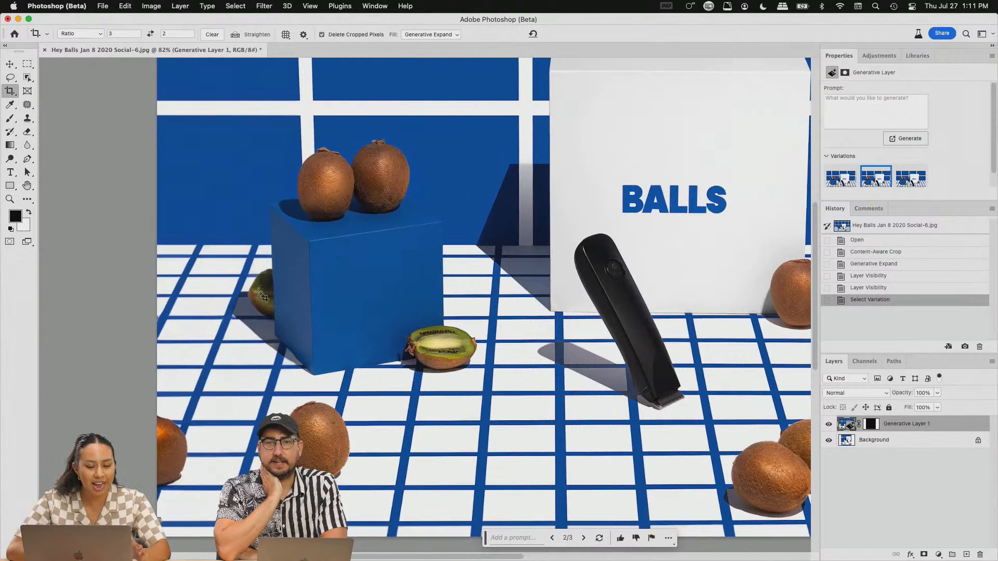
pyautogui.moveTo(834, 175)
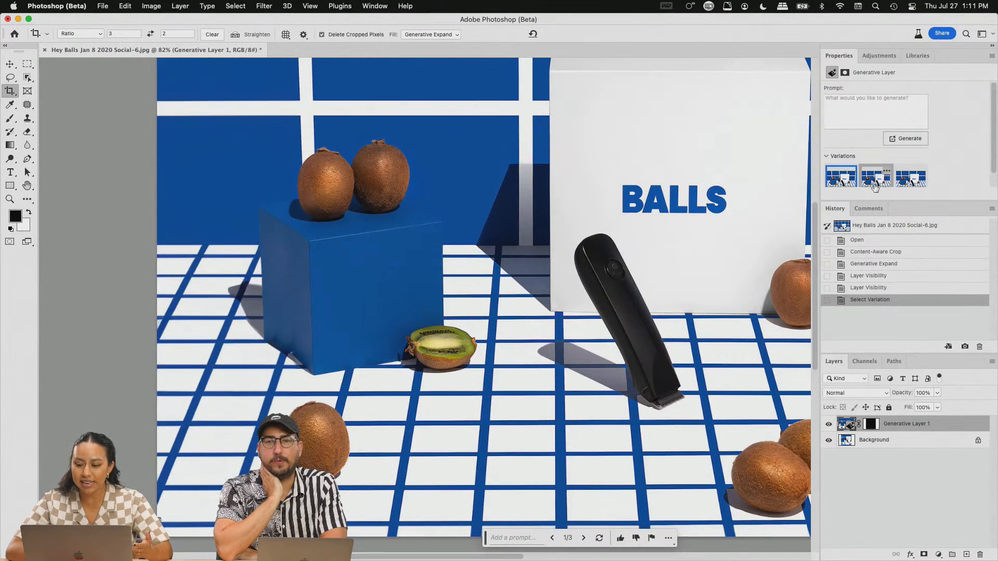
pyautogui.scroll(-3, 592, 283)
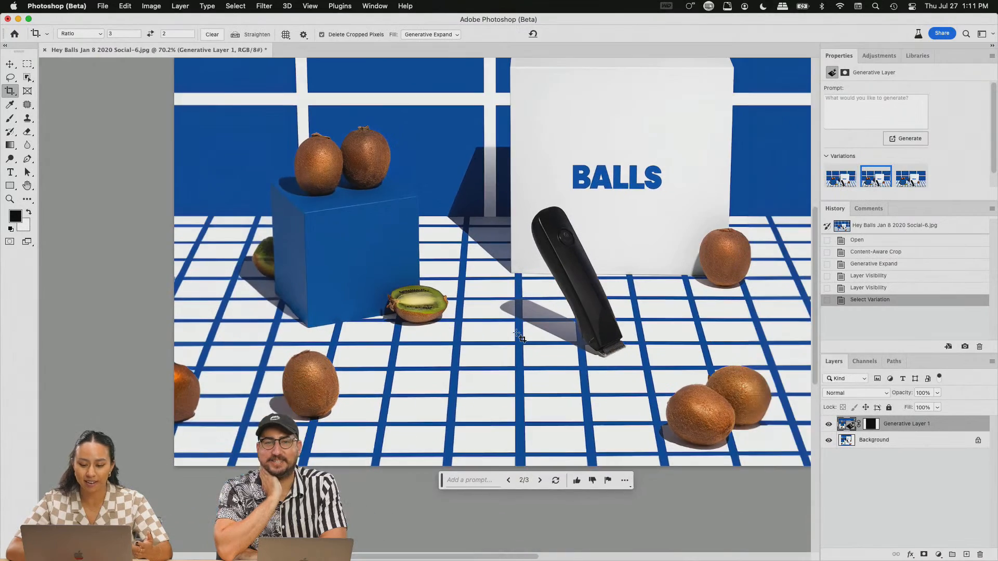
# Step: Inspect the third variation up close around the blue block and switch Generative Layer 1 back to the second variation
pyautogui.click(911, 183)
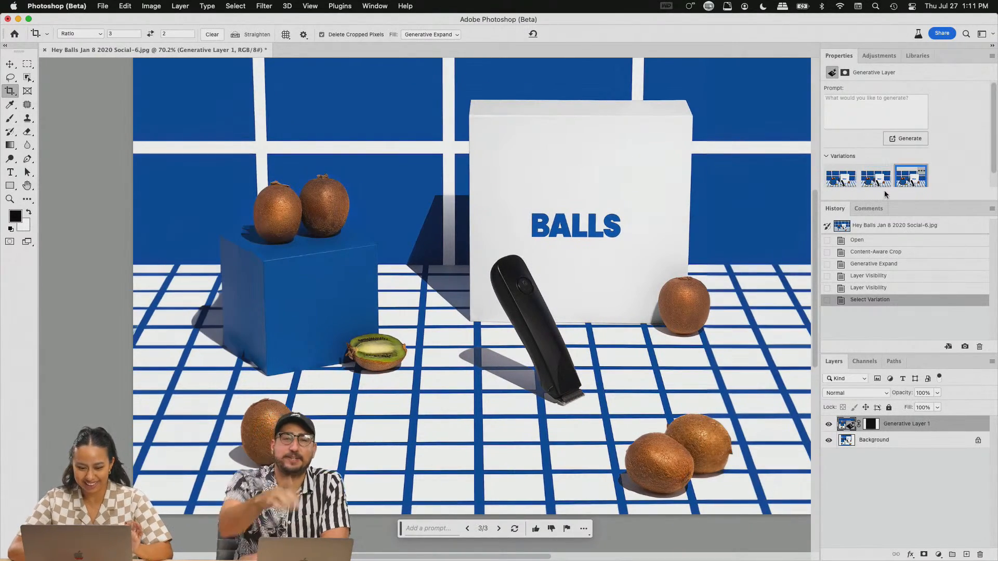
pyautogui.scroll(4, 416, 312)
pyautogui.hscroll(-4, 297, 430)
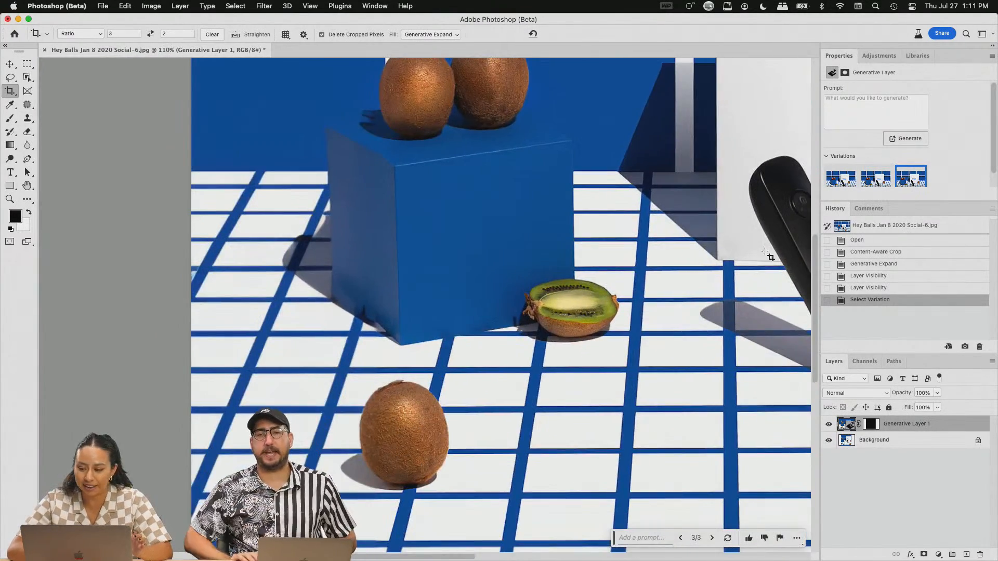
pyautogui.click(875, 177)
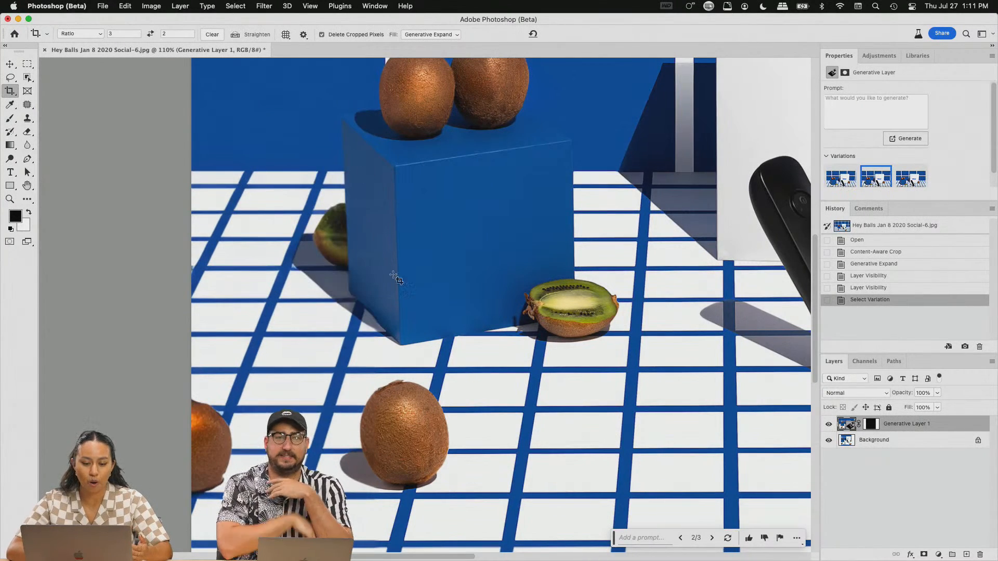
pyautogui.press('super+minus')
pyautogui.press('super+minus')
pyautogui.hscroll(3, 395, 250)
pyautogui.scroll(-5, 421, 305)
pyautogui.hscroll(-3, 421, 306)
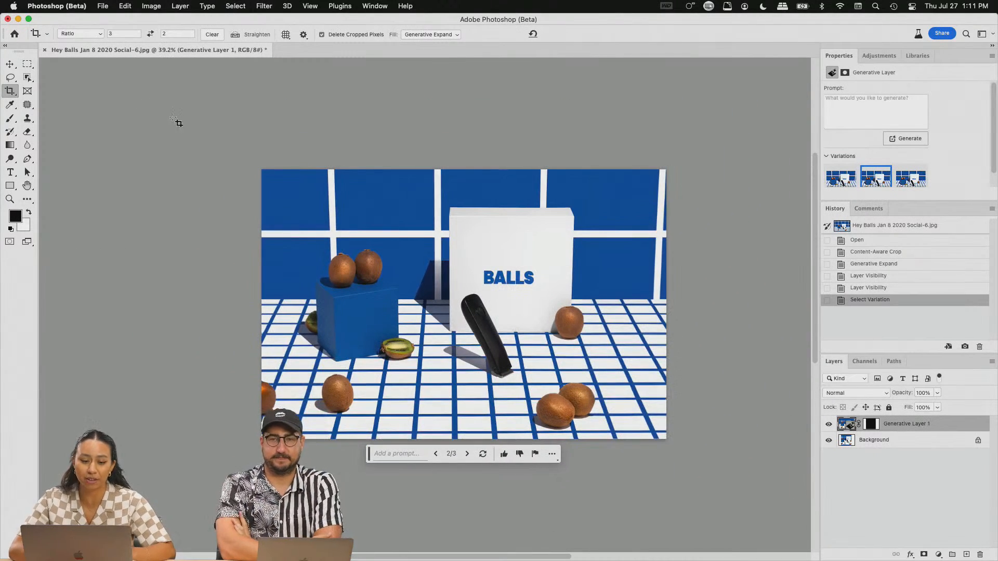
# Step: Close Hey Balls Jan 8 2020 Social-6.jpg without saving and switch to Finder
pyautogui.click(46, 50)
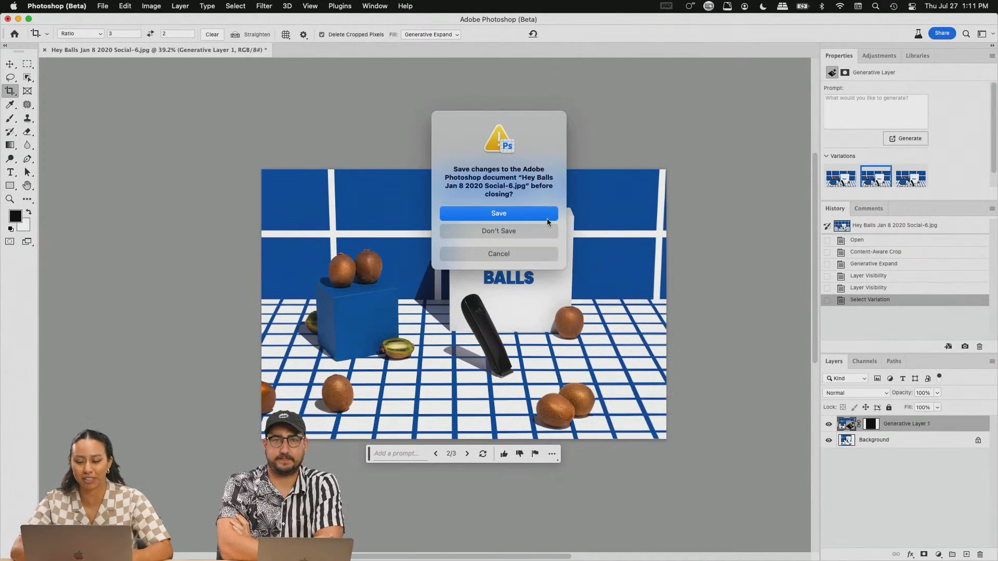
pyautogui.click(524, 231)
pyautogui.click(129, 531)
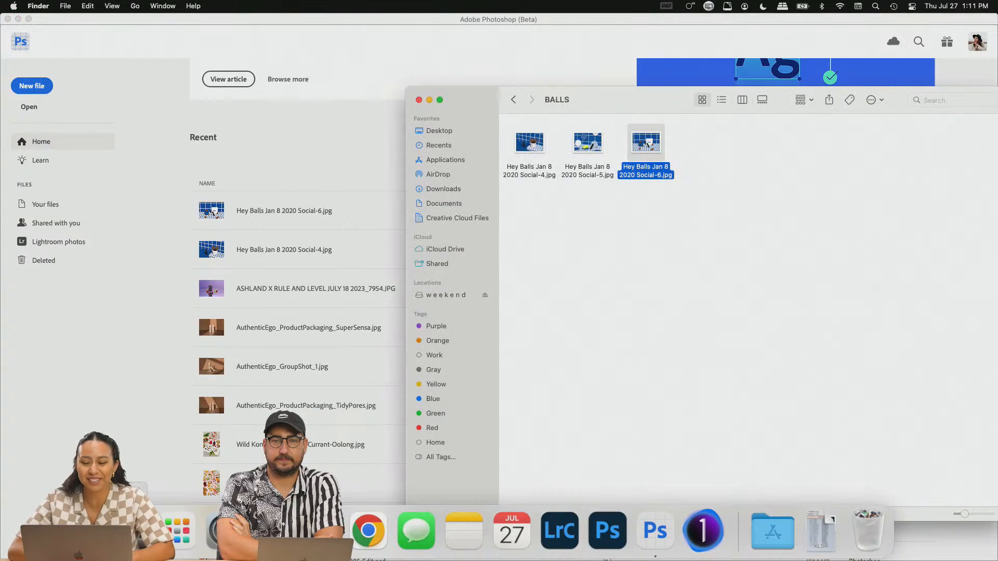
# Step: Open the Beauty Cheers My Dears, Beauty Thrills and Magnificent Brow Show Still 1x1 images from the BENEFIT folder in Photoshop (Beta)
pyautogui.click(513, 101)
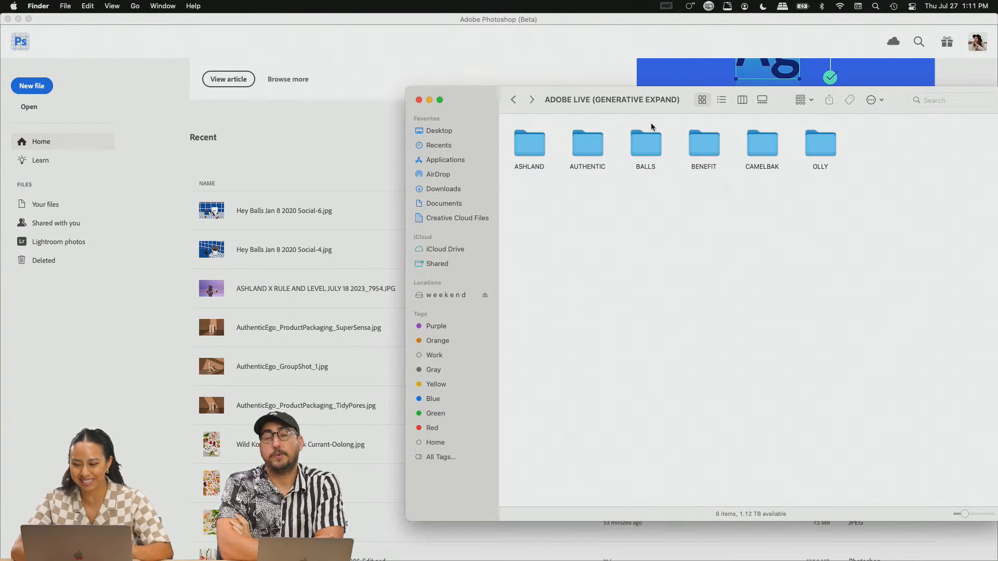
pyautogui.doubleClick(704, 148)
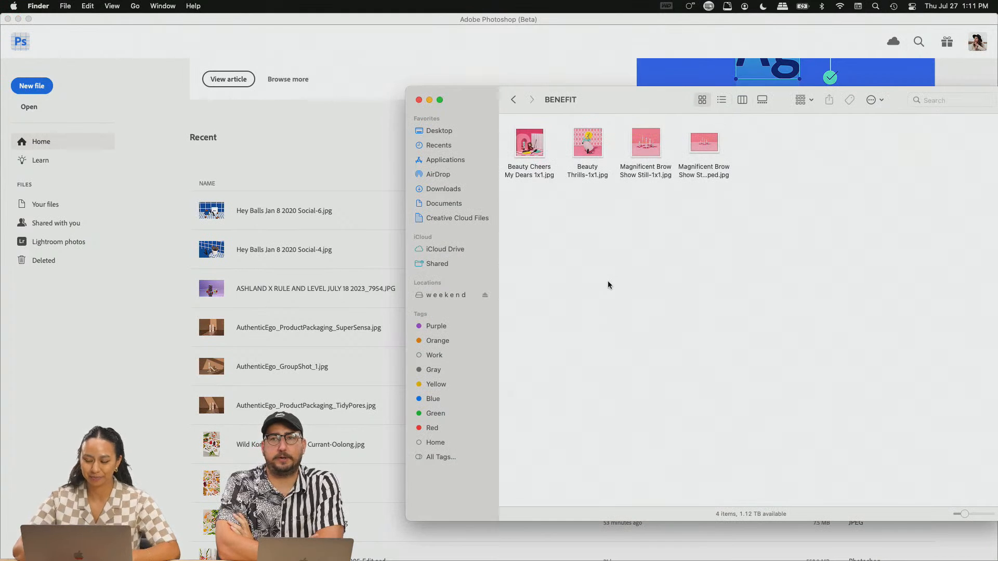
pyautogui.click(538, 153)
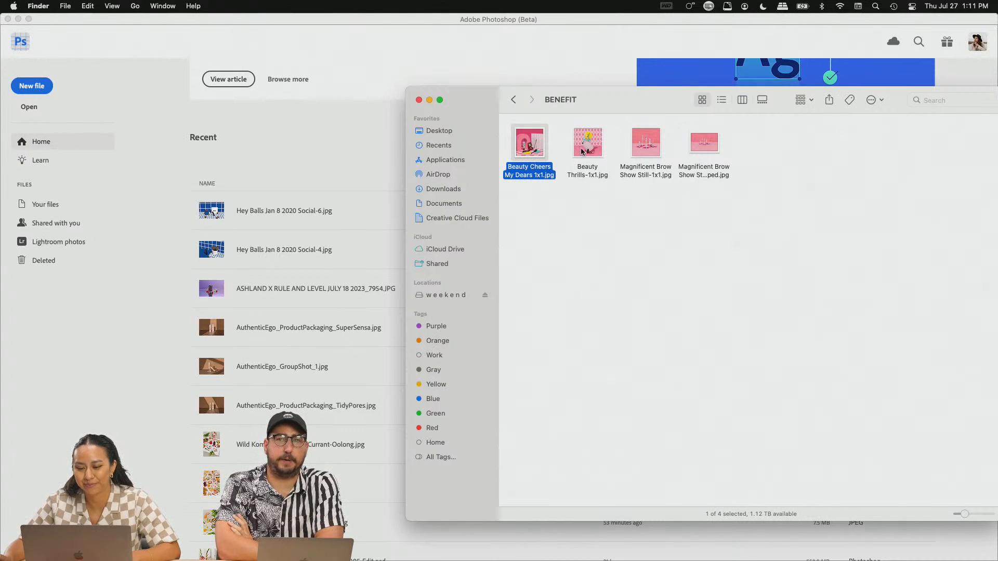
pyautogui.keyDown('super'); pyautogui.click(598, 148); pyautogui.keyUp('super')
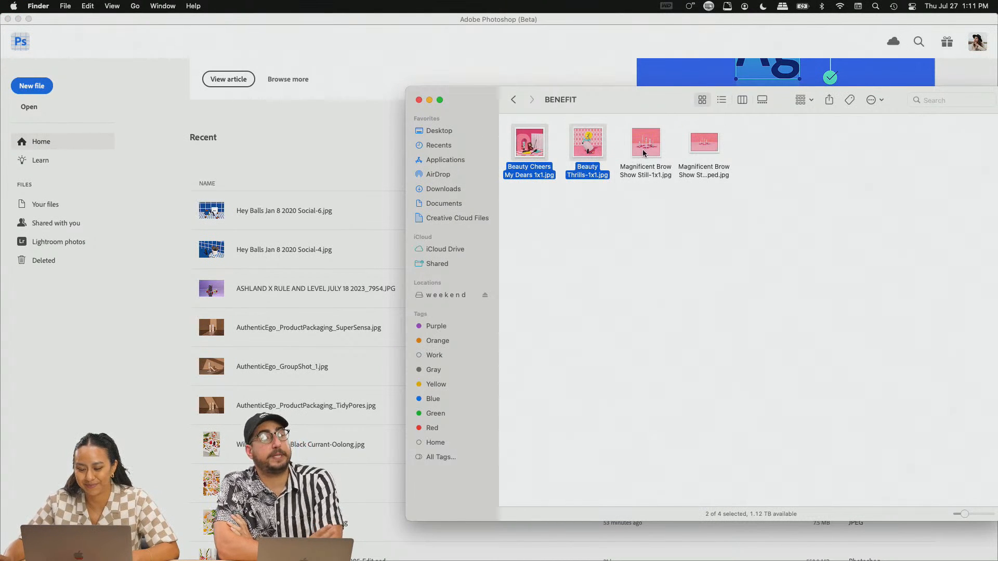
pyautogui.moveTo(648, 157); pyautogui.dragTo(653, 535)
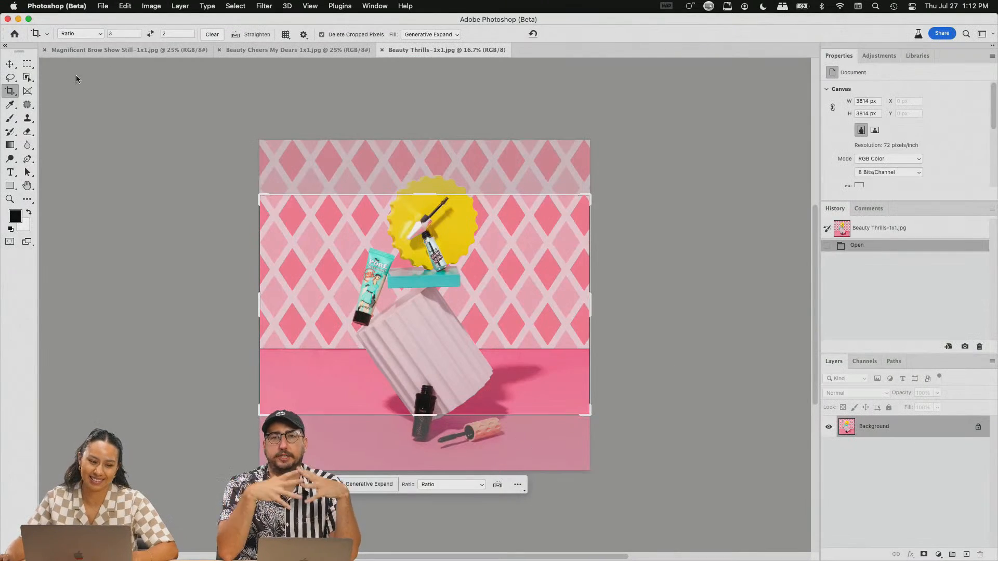
# Step: Extend a 3:2 crop frame beyond the right edge of the Beauty Thrills image and return to the crop options
pyautogui.click(27, 63)
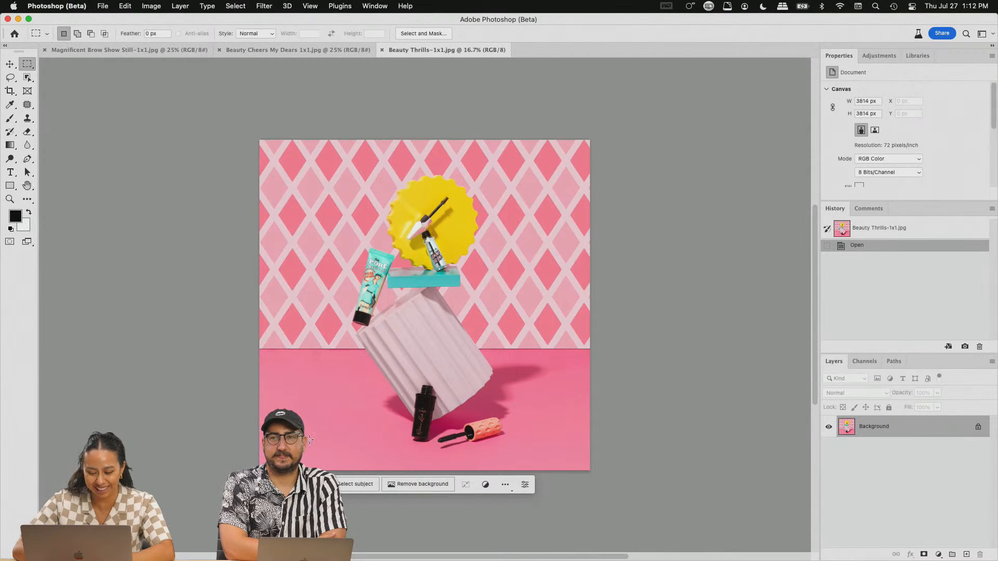
pyautogui.click(10, 91)
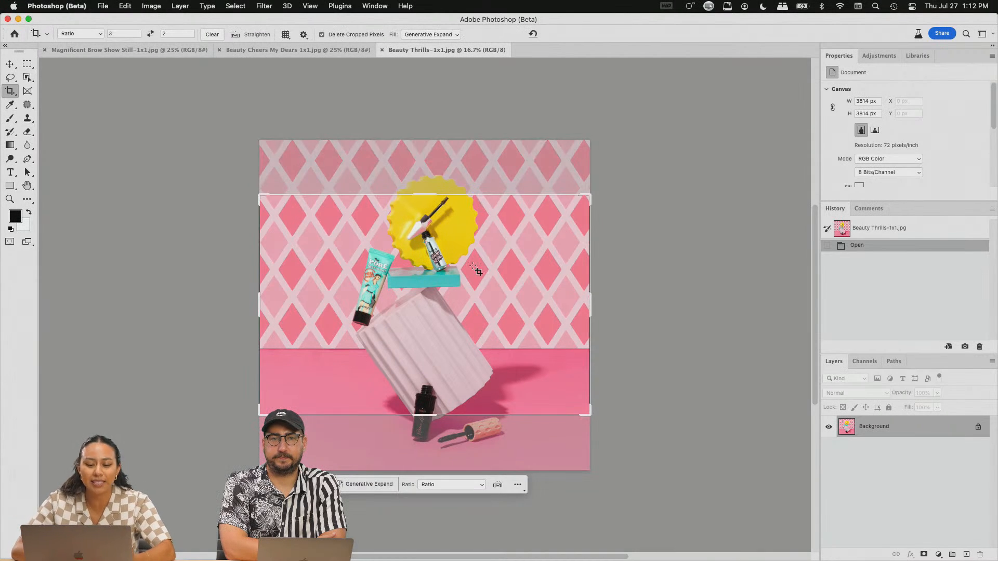
pyautogui.click(400, 305)
pyautogui.moveTo(591, 307); pyautogui.dragTo(656, 302)
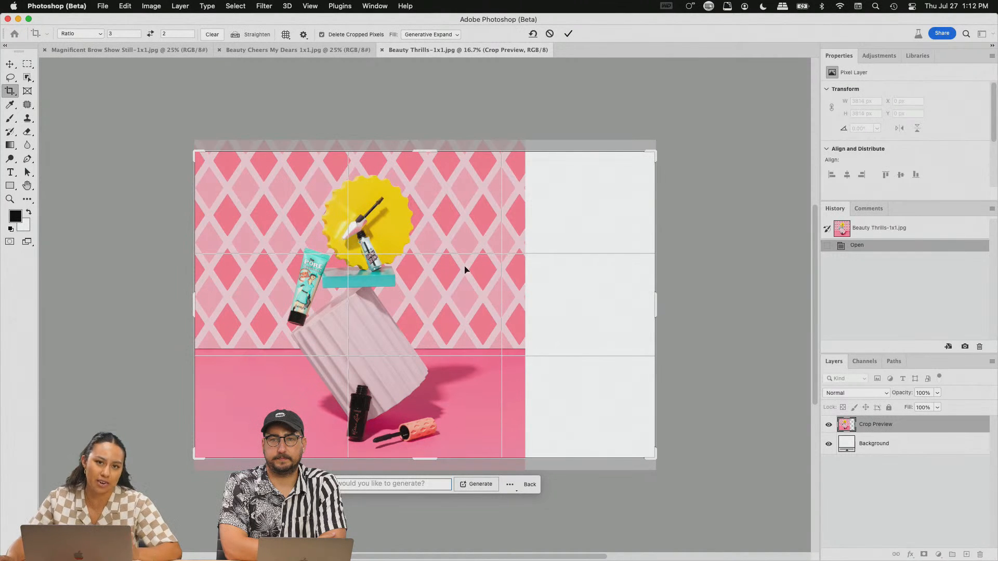
pyautogui.click(529, 484)
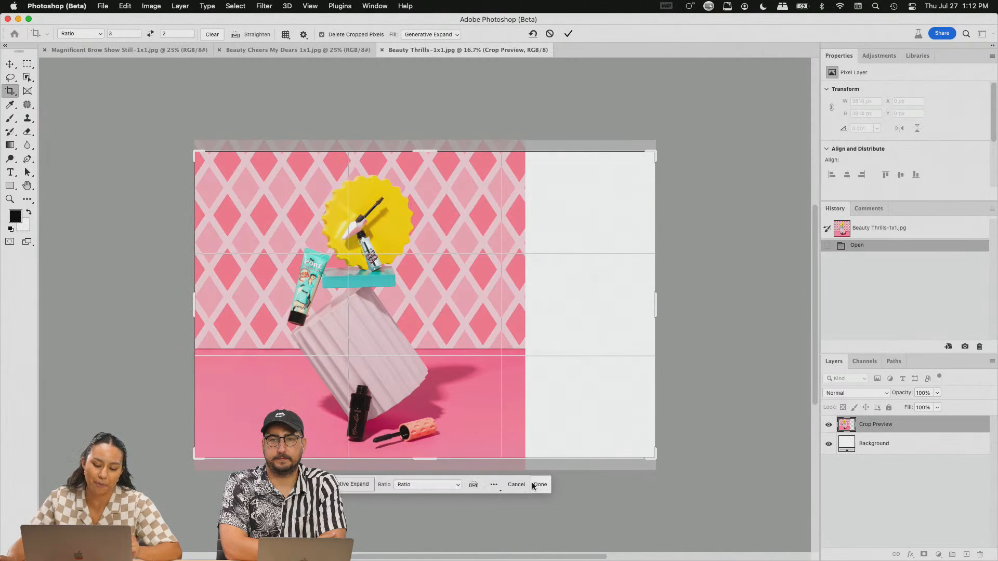
# Step: Set the crop ratio to 16:9, widen the frame rightward to the image's full height, and fill it with Generative Expand
pyautogui.click(431, 484)
pyautogui.scroll(-5, 442, 527)
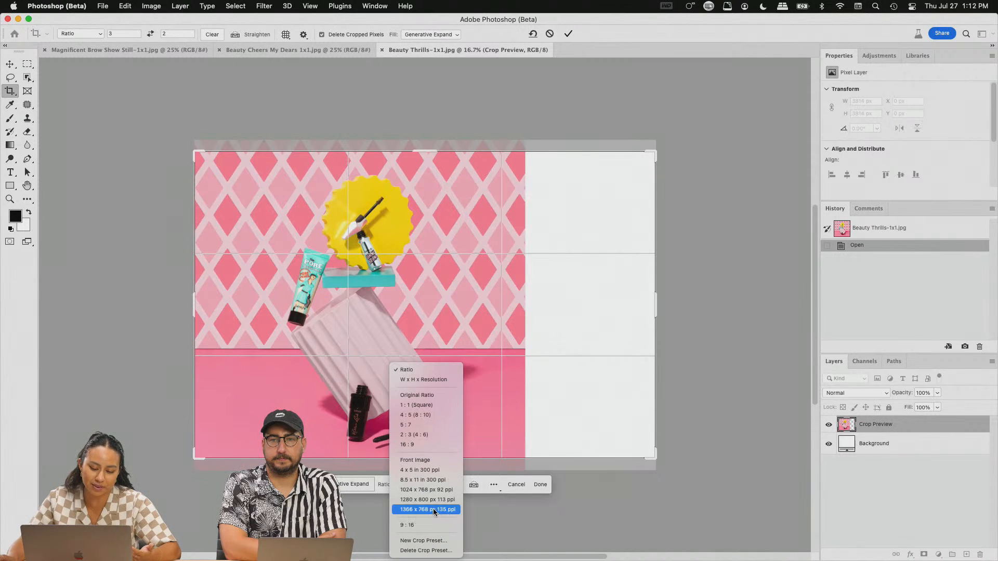
pyautogui.click(425, 445)
pyautogui.moveTo(656, 310); pyautogui.dragTo(718, 299)
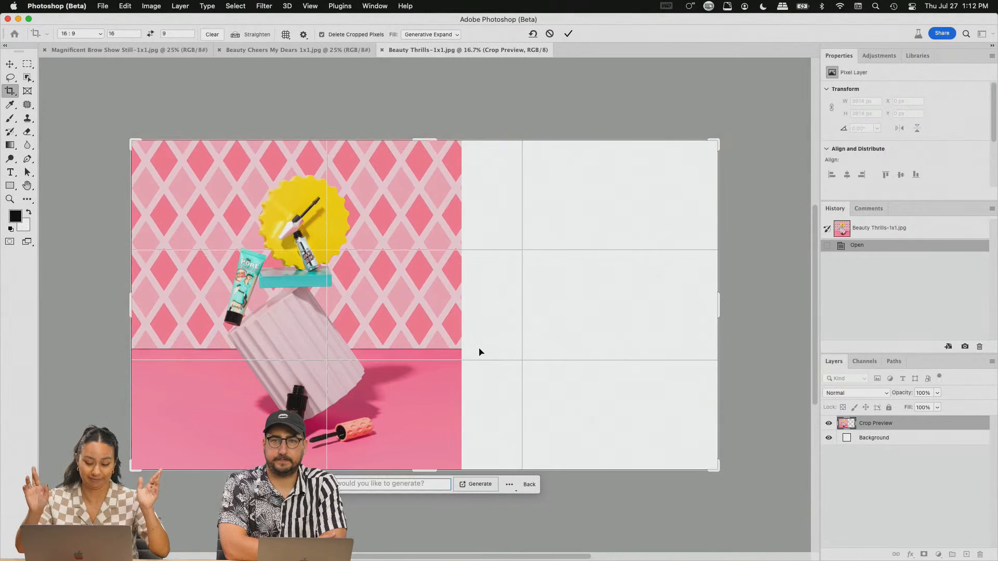
pyautogui.press('Return')
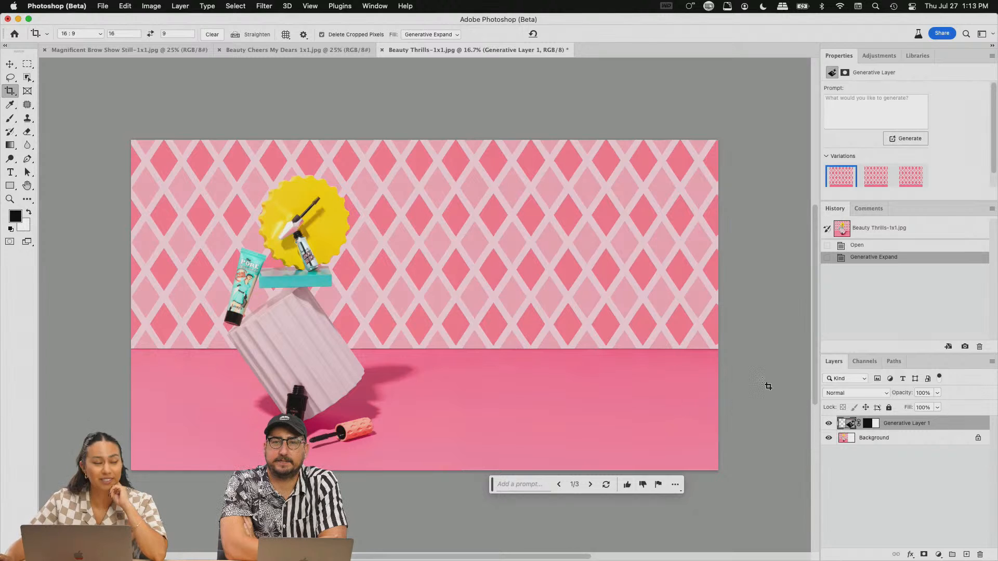
# Step: Compare the second and third variations of the expanded Beauty Thrills image and return to the first
pyautogui.click(876, 175)
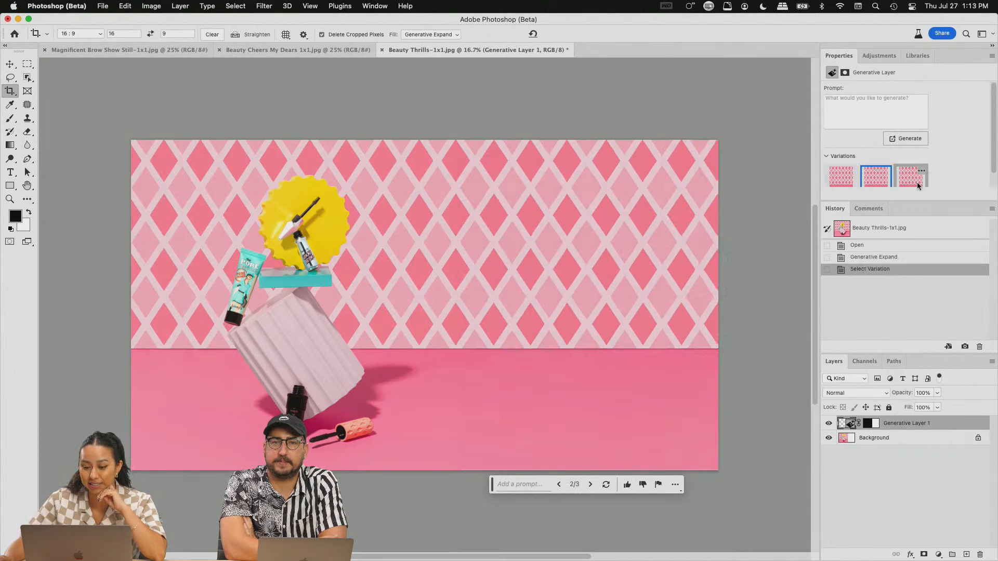
pyautogui.click(910, 183)
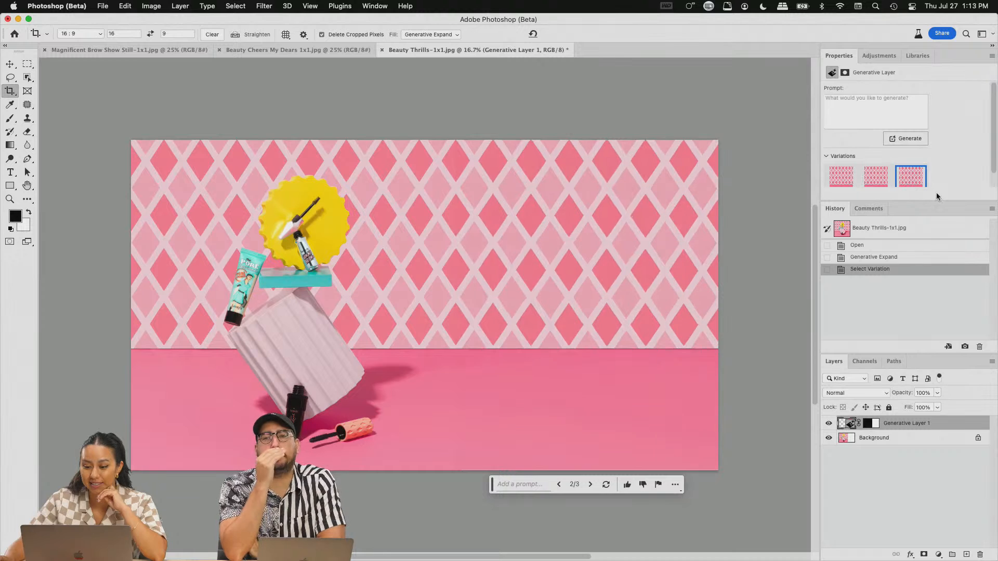
pyautogui.click(842, 182)
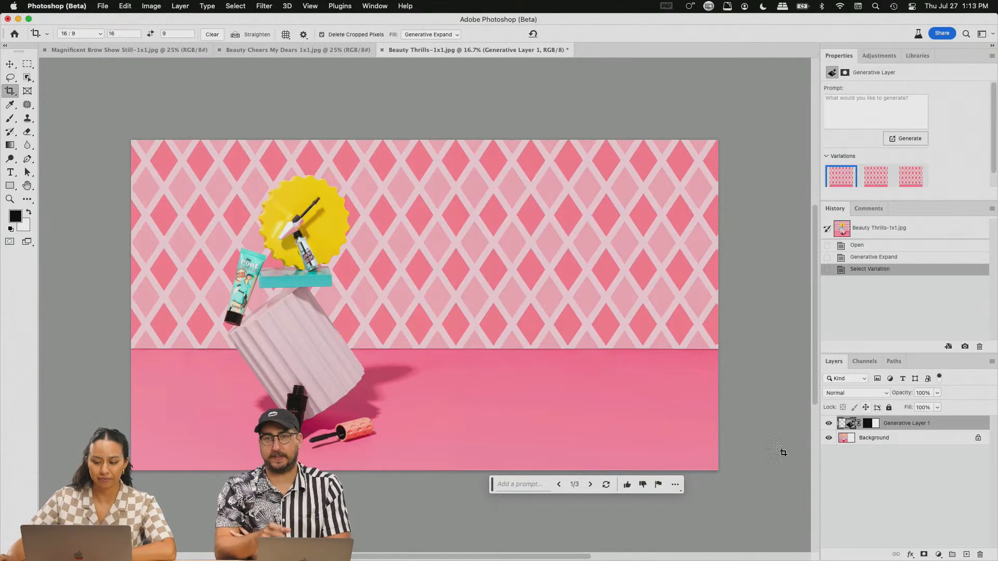
# Step: View the whole Beauty Cheers My Dears image without the crop overlay, using the Rectangular Marquee tool, and revisit the expanded Beauty Thrills image
pyautogui.click(305, 50)
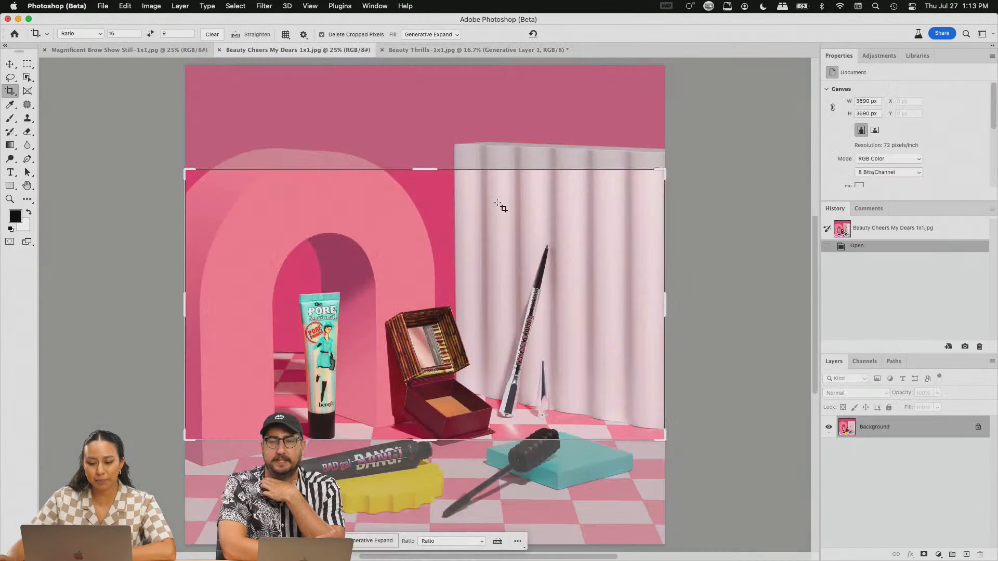
pyautogui.click(31, 70)
pyautogui.scroll(-5, 448, 272)
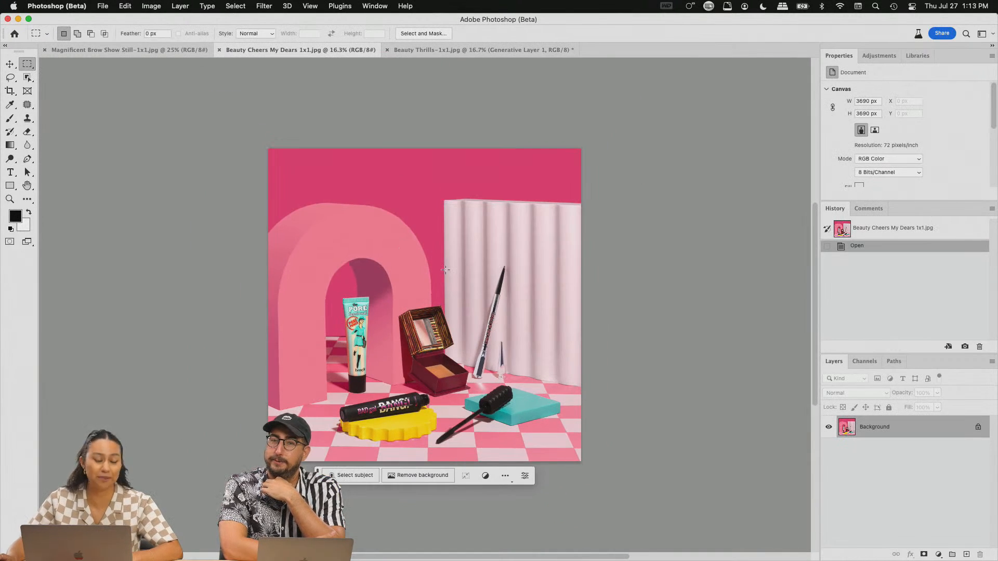
pyautogui.scroll(1, 447, 272)
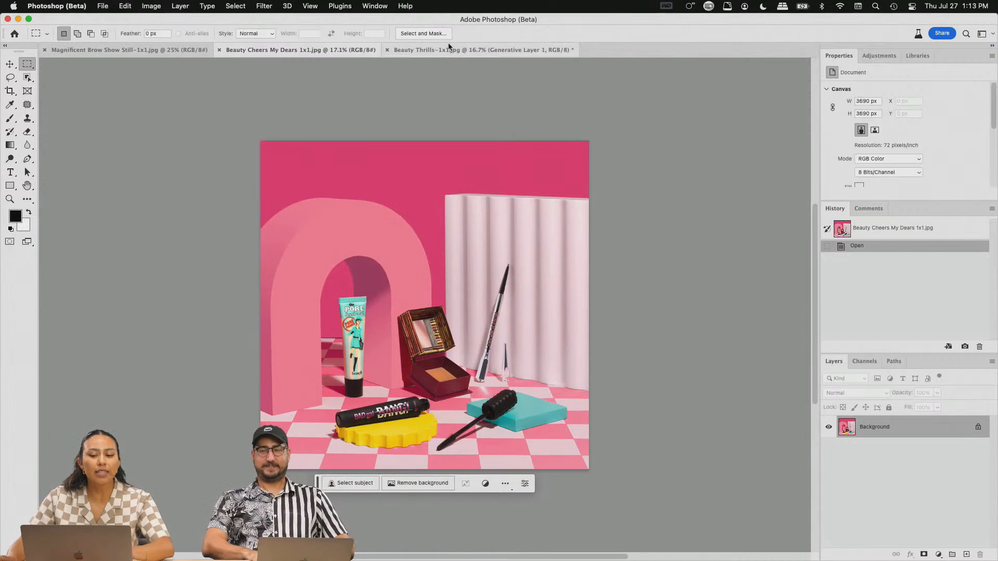
pyautogui.click(448, 49)
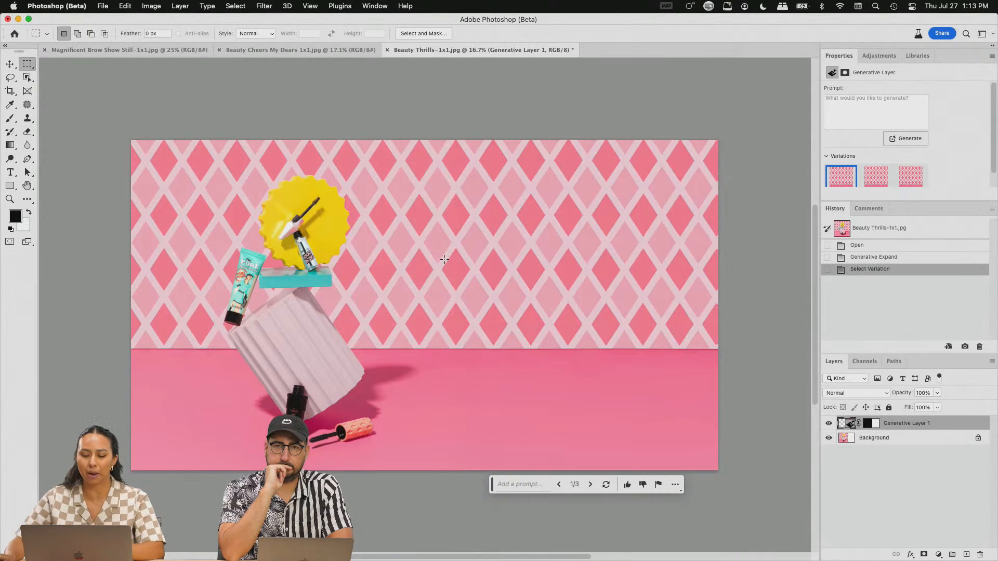
# Step: Widen the Beauty Cheers My Dears image's 16:9 crop frame equally on both sides to full height and fill it with Generative Expand
pyautogui.click(297, 49)
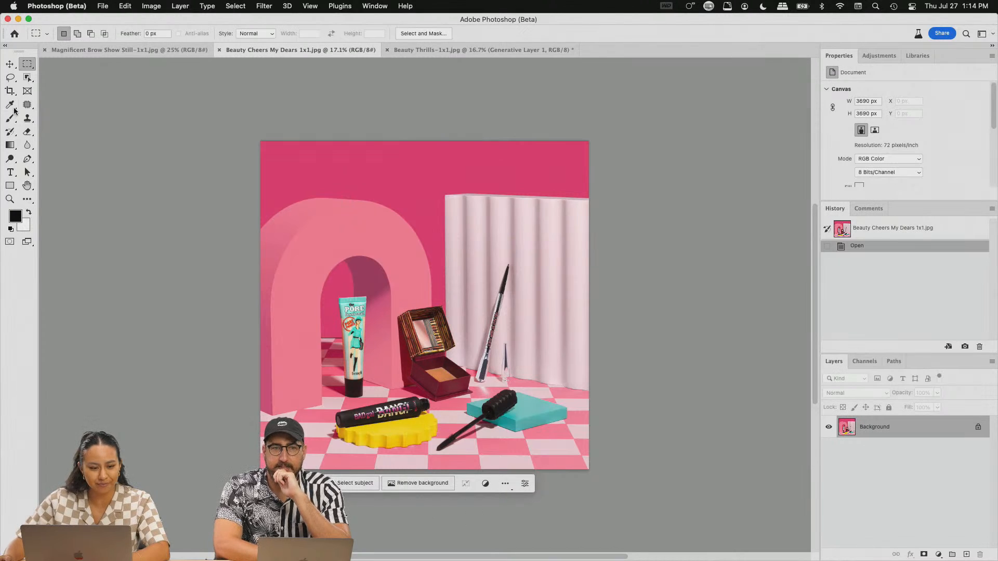
pyautogui.click(9, 92)
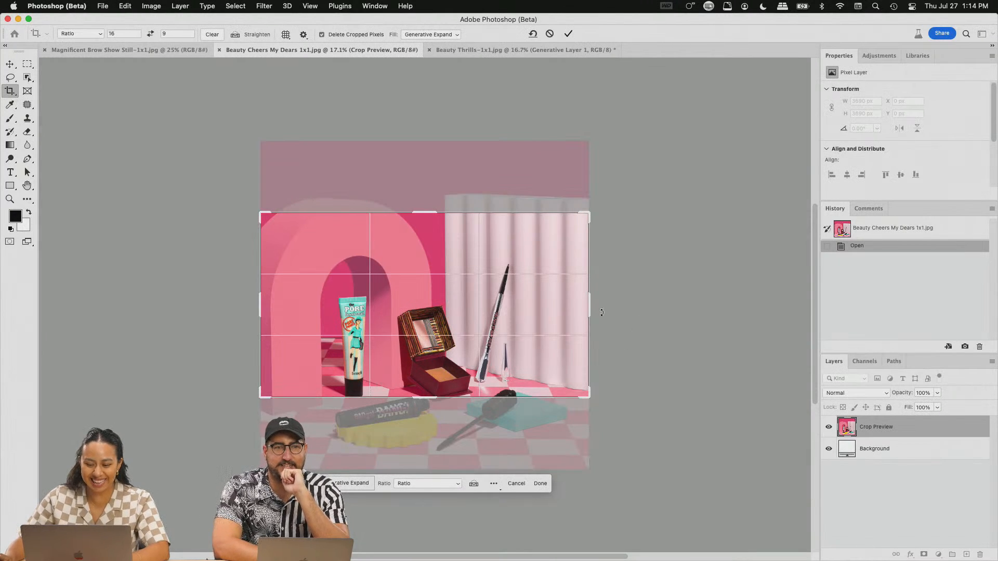
pyautogui.moveTo(586, 306); pyautogui.dragTo(710, 297)
pyautogui.moveTo(510, 305); pyautogui.dragTo(637, 304)
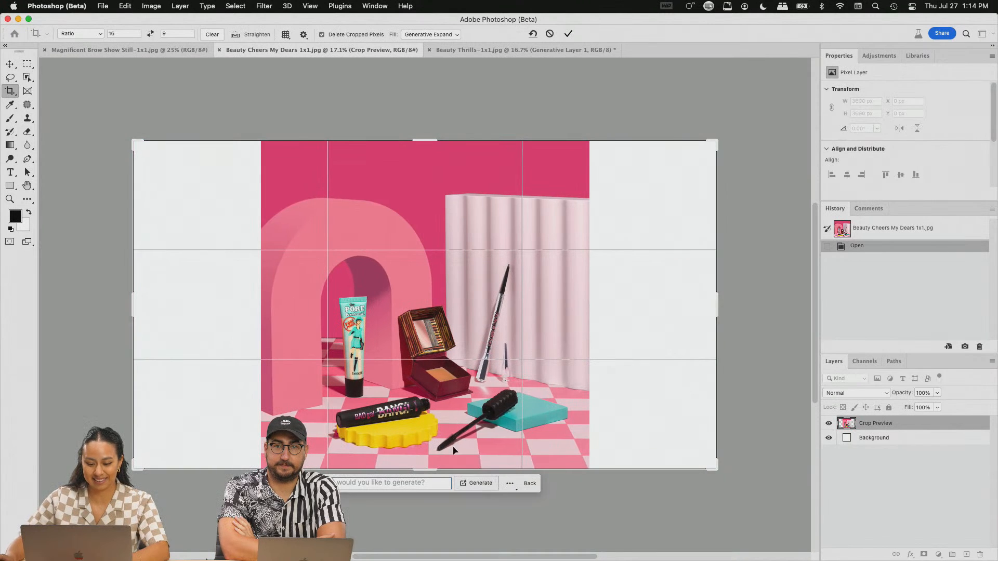
pyautogui.click(479, 484)
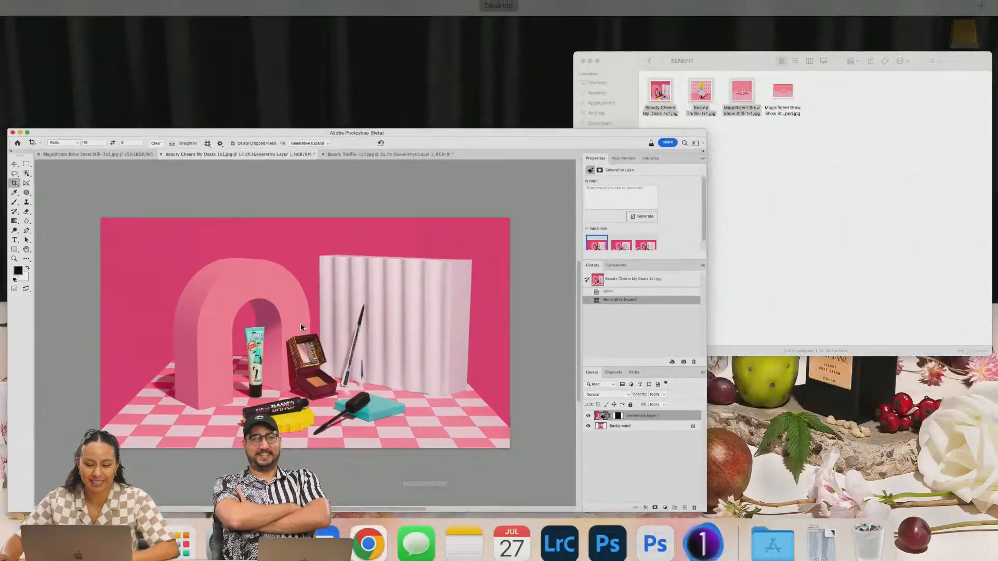
# Step: Switch to Finder and browse the weekend drive's CLIENTS > BENEFIT > JULY 2020 folder to its FINAL folder
pyautogui.click(771, 221)
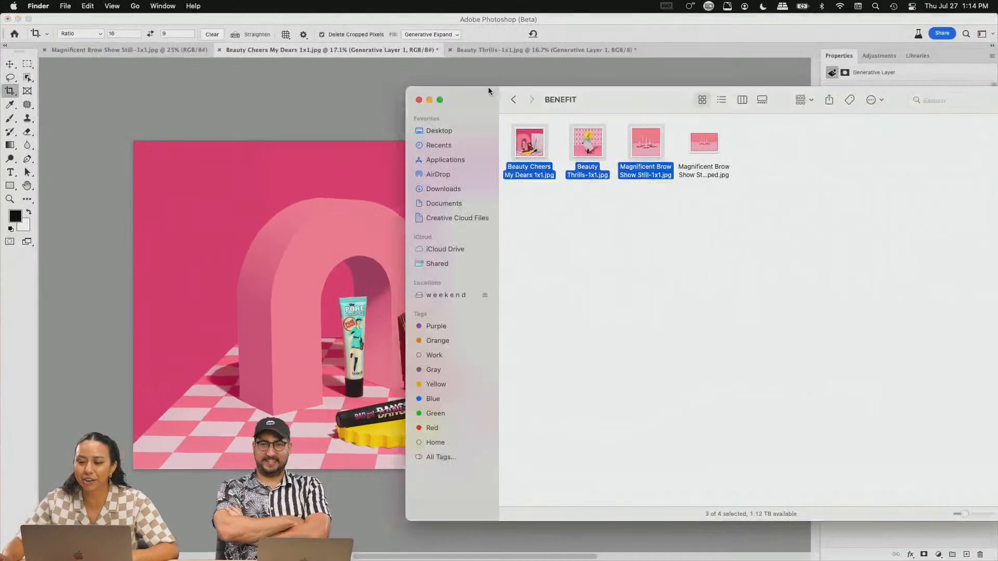
pyautogui.click(511, 99)
pyautogui.click(445, 294)
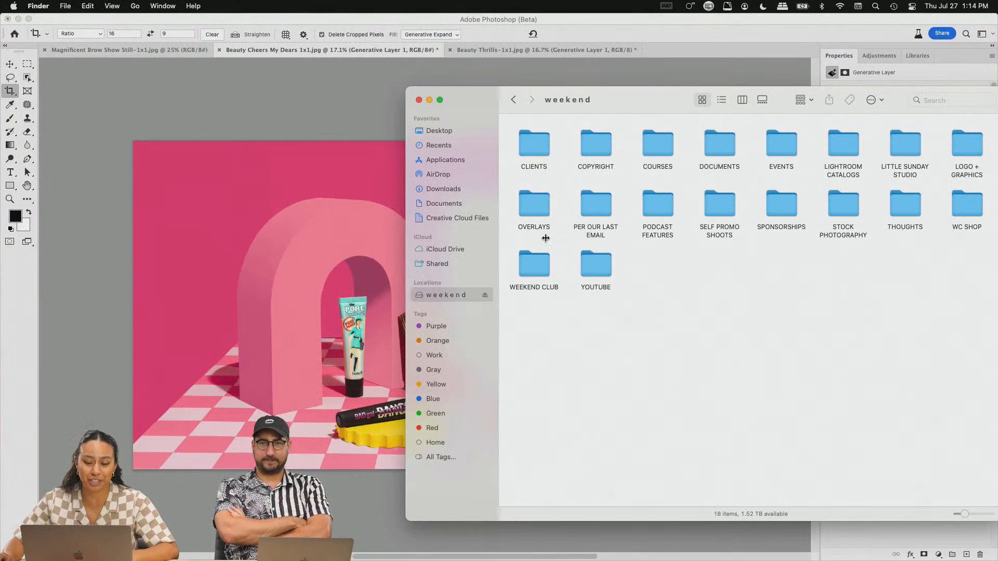
pyautogui.doubleClick(530, 147)
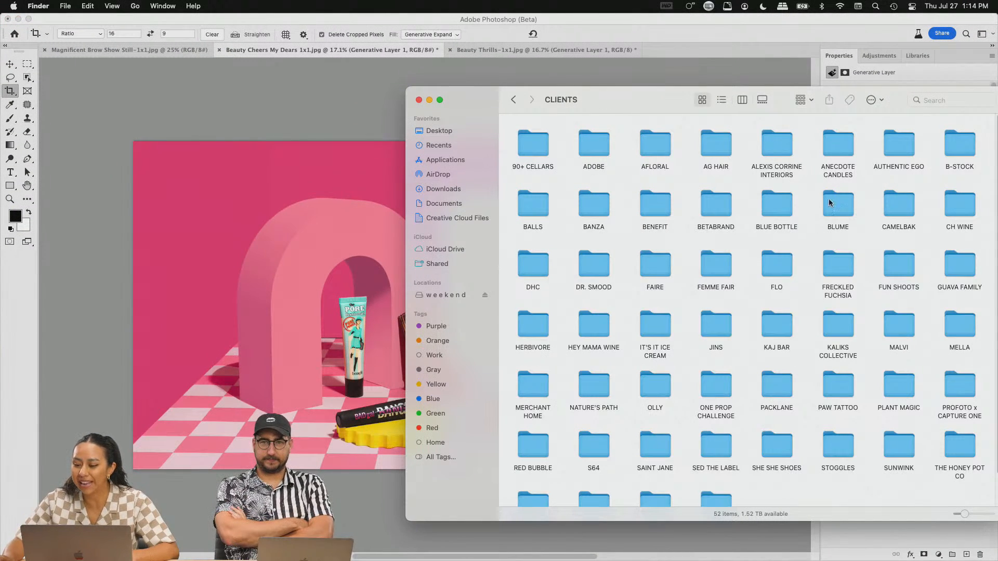
pyautogui.doubleClick(665, 206)
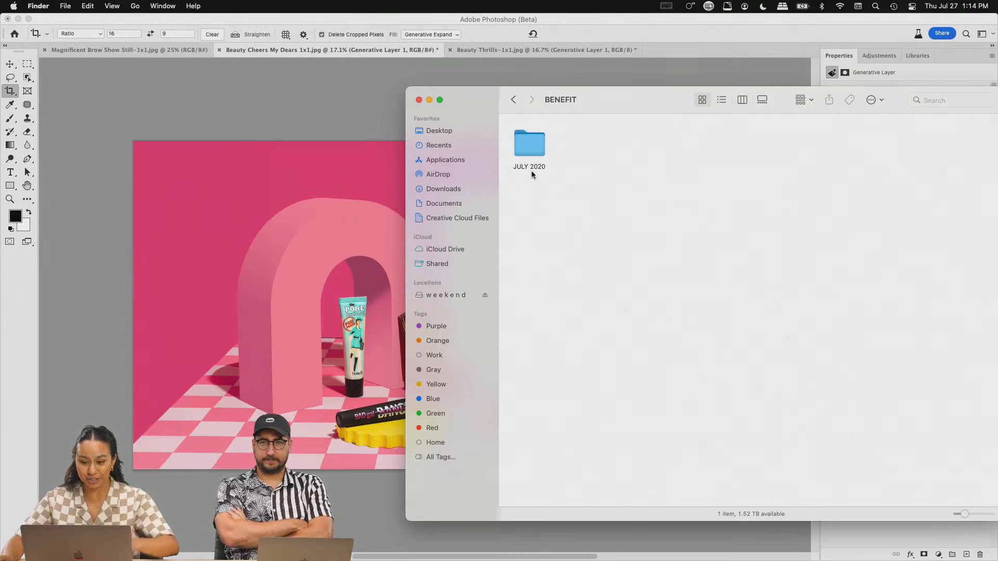
pyautogui.doubleClick(526, 141)
pyautogui.doubleClick(647, 151)
# Step: Preview the original Beauty Cheers My Dears-Uncropped.jpg for comparison, close the preview and return to Photoshop
pyautogui.click(658, 141)
pyautogui.press('space')
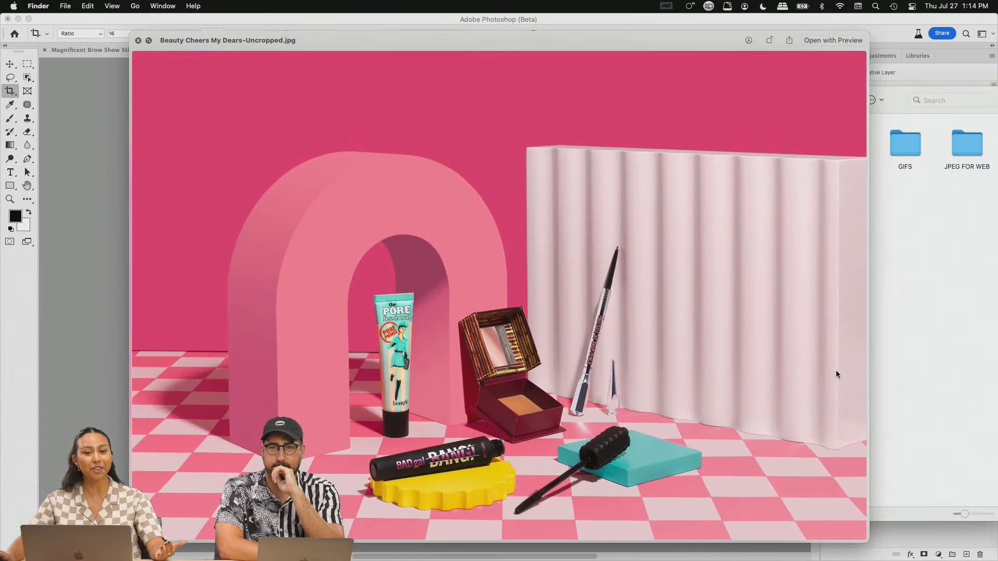
pyautogui.press('space')
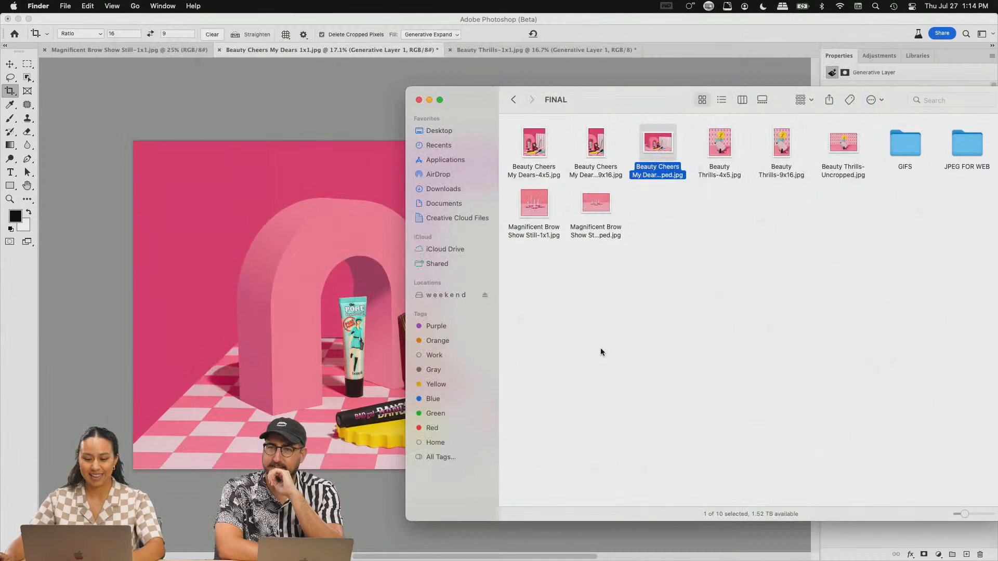
pyautogui.click(74, 319)
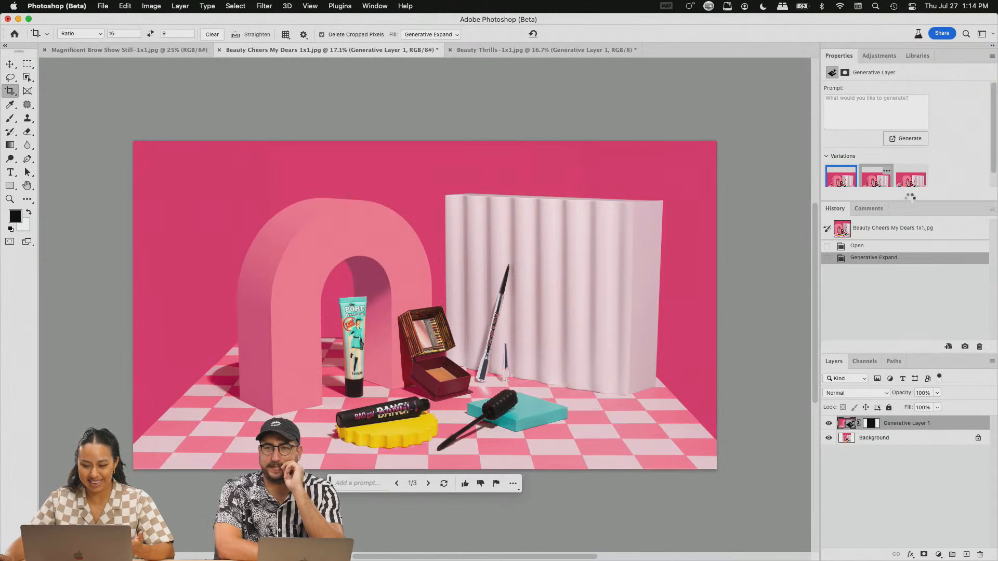
# Step: Compare the second and third variations of the expanded Beauty Cheers My Dears image and return to the first
pyautogui.click(868, 181)
pyautogui.scroll(-1, 618, 293)
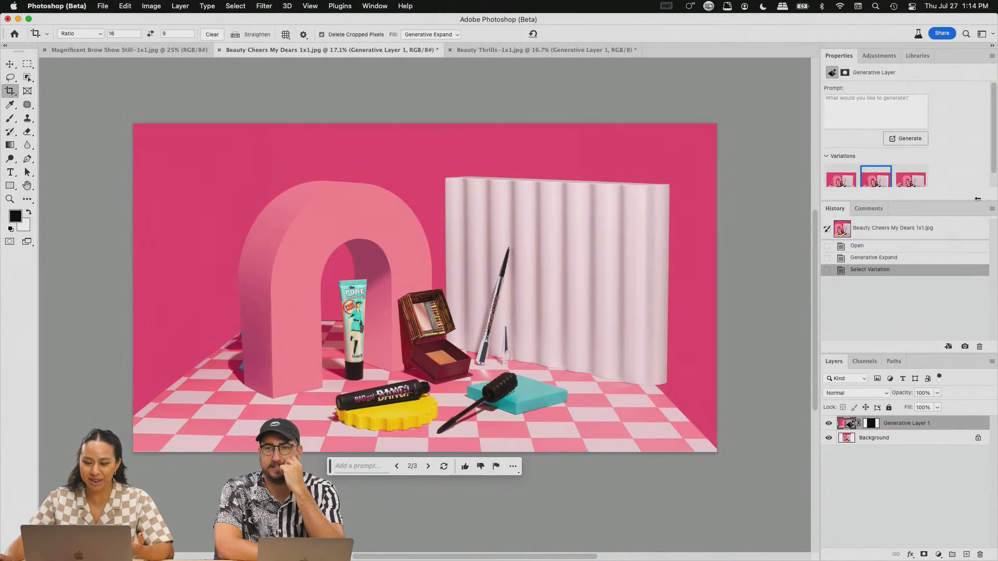
pyautogui.scroll(-2, 261, 342)
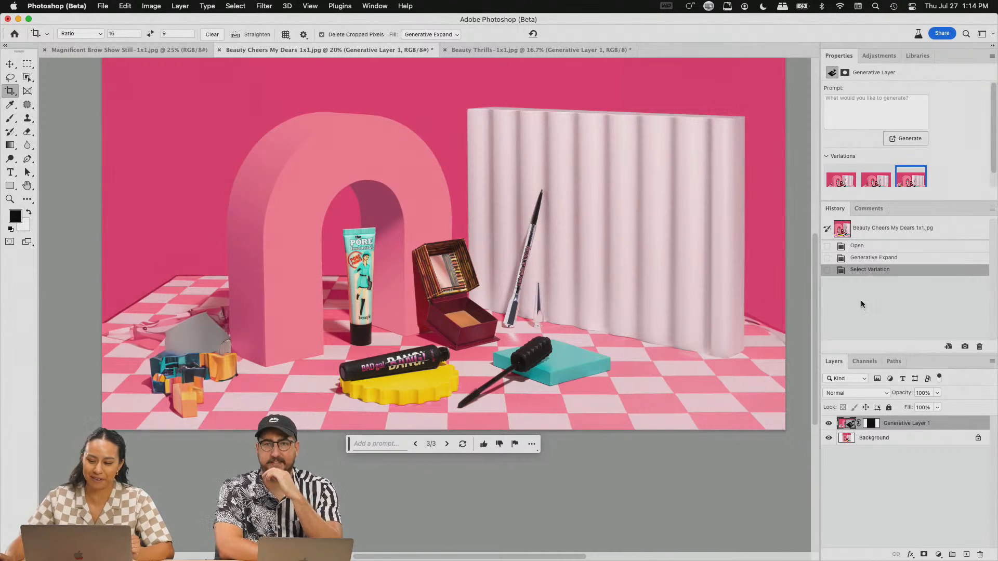
pyautogui.click(841, 176)
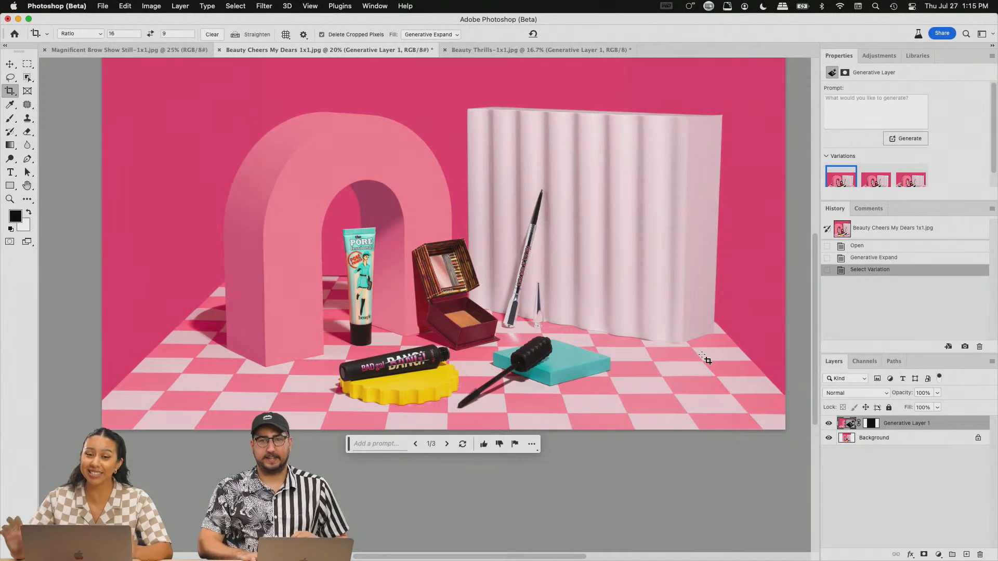
pyautogui.scroll(2, 543, 331)
pyautogui.hscroll(1, 543, 330)
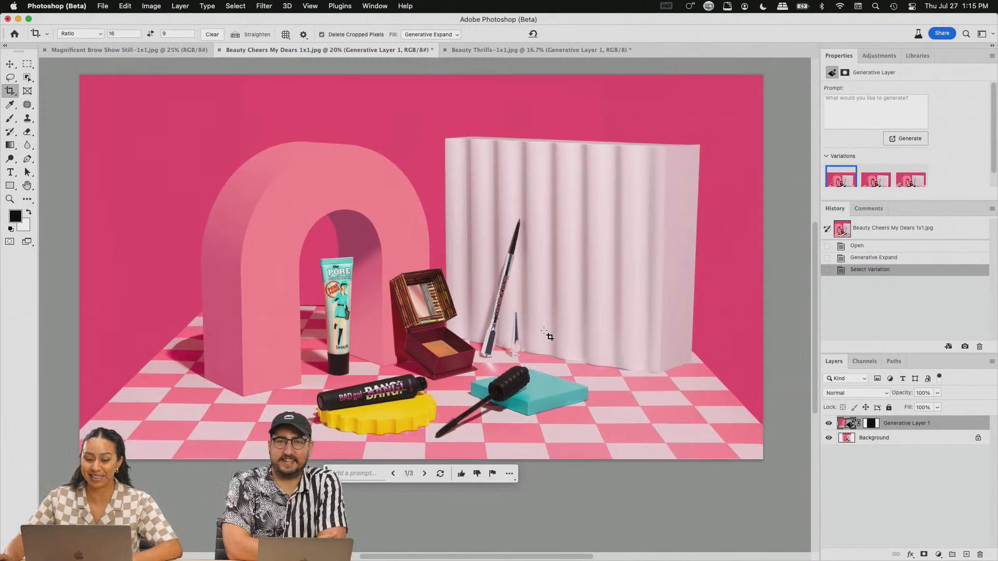
# Step: Crop a narrow strip off the left and top edges of the expanded Beauty Cheers My Dears image at 16:9
pyautogui.click(416, 270)
pyautogui.moveTo(72, 86); pyautogui.dragTo(80, 90)
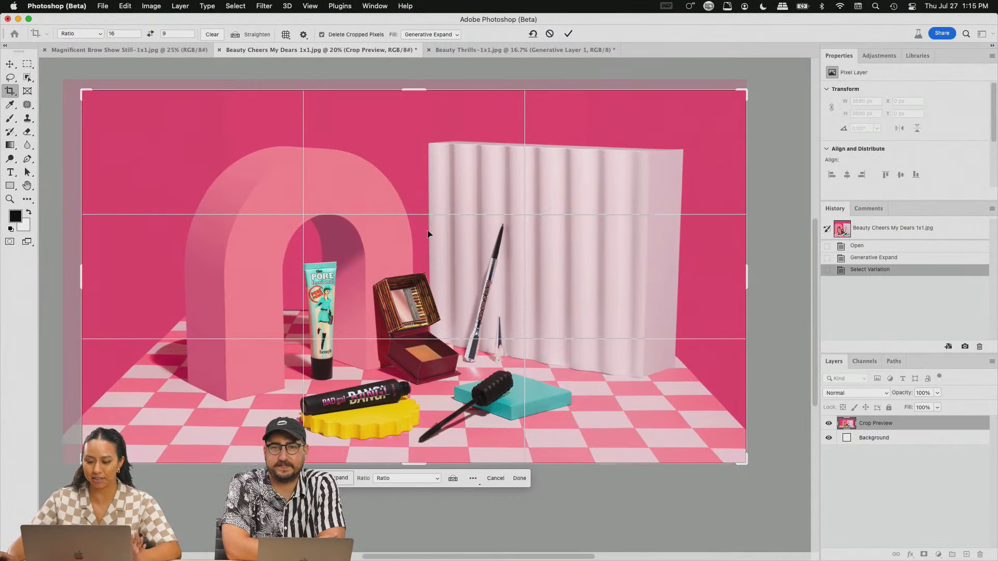
pyautogui.press('Return')
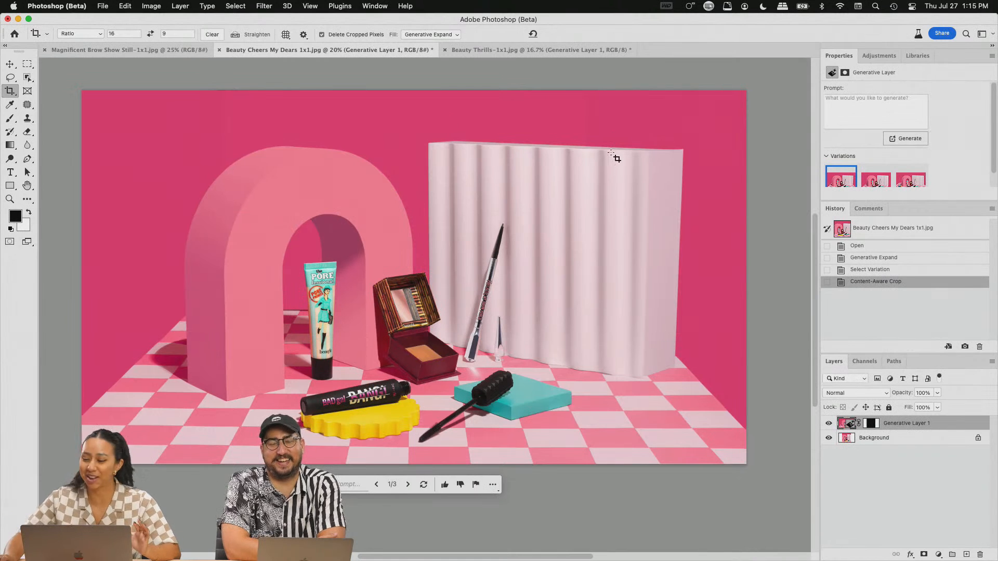
# Step: View the Magnificent Brow Show image without the crop overlay, using the Rectangular Marquee tool, and return to Beauty Cheers My Dears
pyautogui.click(129, 50)
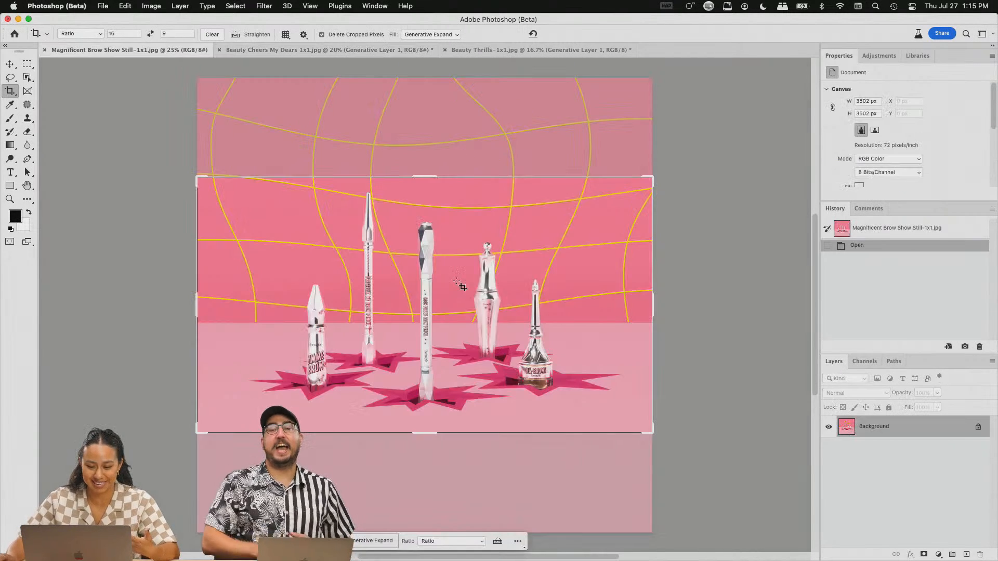
pyautogui.click(29, 64)
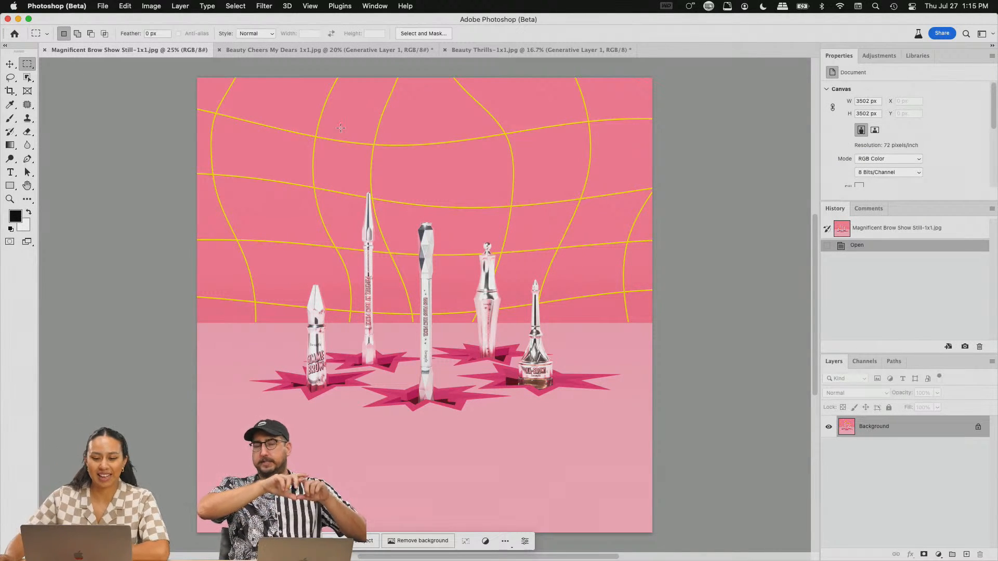
pyautogui.click(278, 47)
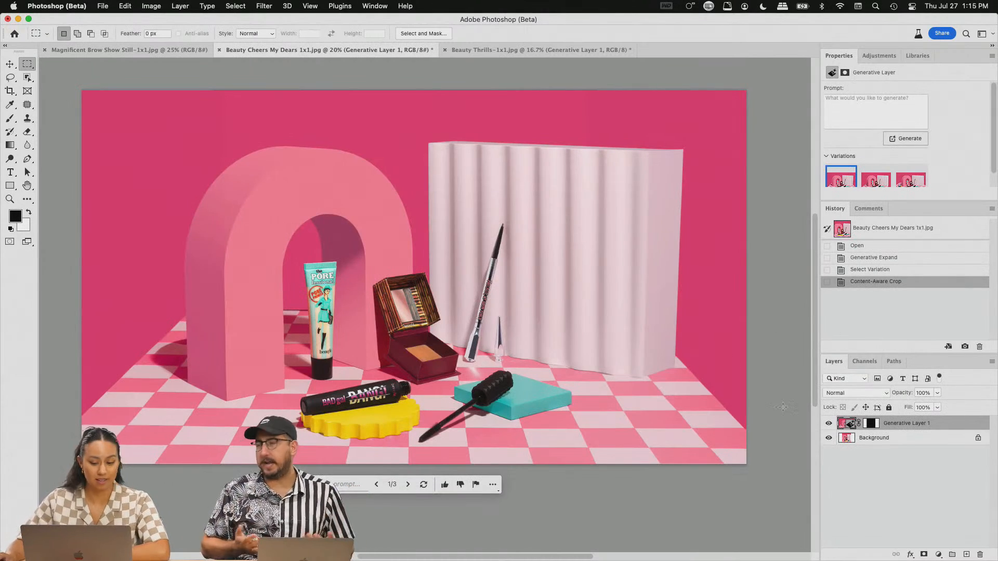
# Step: Enlarge and shift the 16:9 crop frame to add space right of, above and below the scene, and fill it with Generative Expand
pyautogui.click(10, 92)
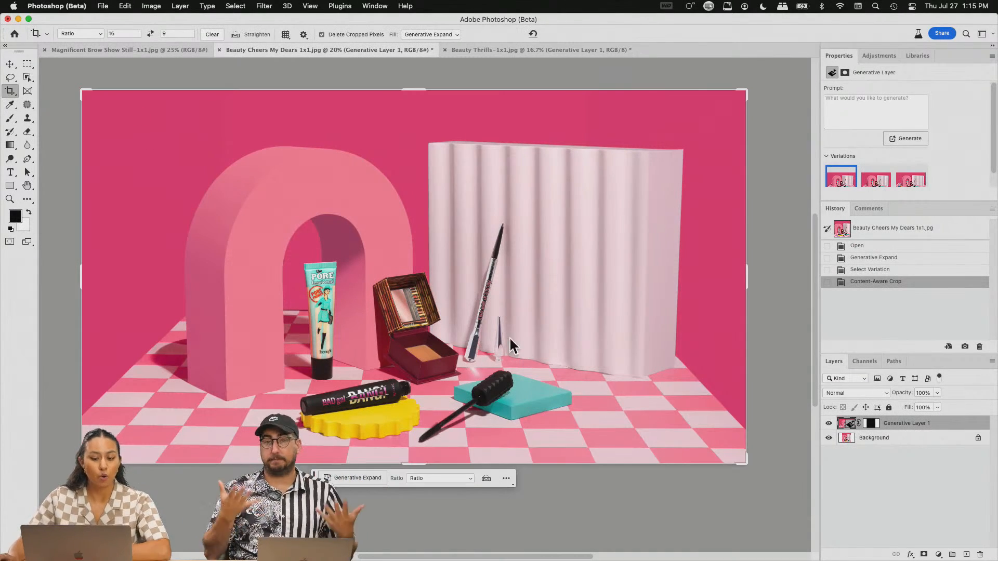
pyautogui.moveTo(645, 301); pyautogui.dragTo(574, 305)
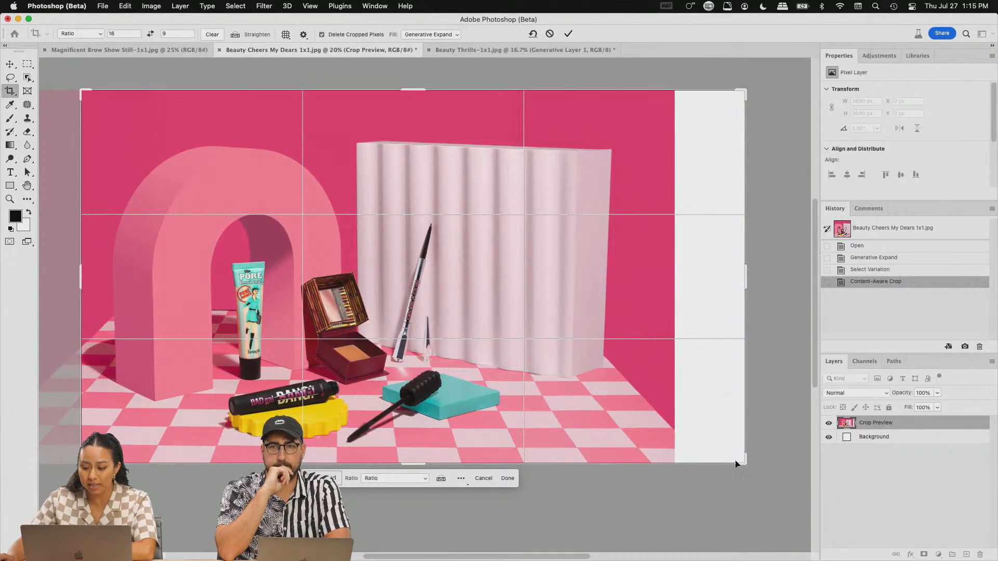
pyautogui.moveTo(744, 463); pyautogui.dragTo(815, 502)
pyautogui.moveTo(666, 311); pyautogui.dragTo(668, 337)
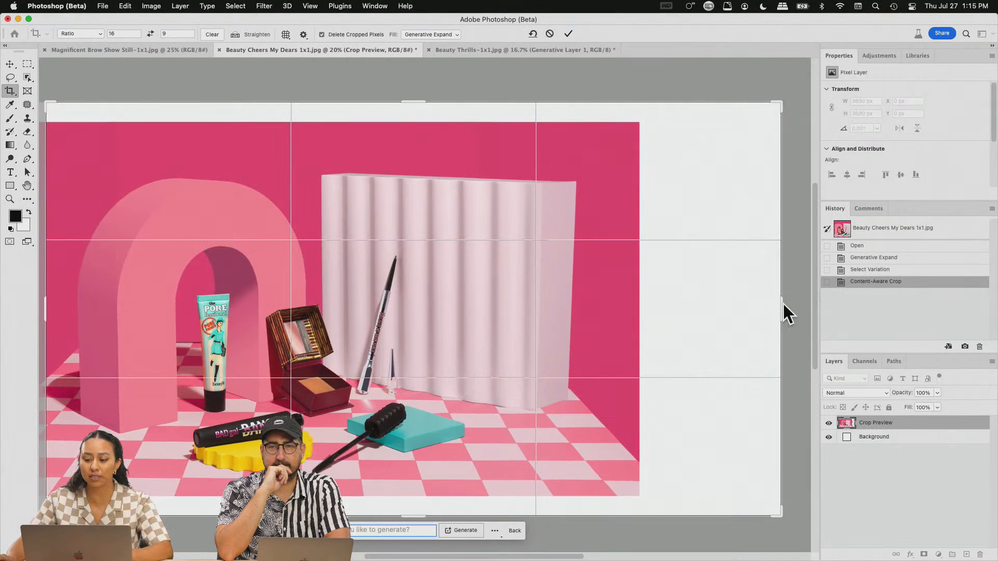
pyautogui.moveTo(784, 307); pyautogui.dragTo(805, 307)
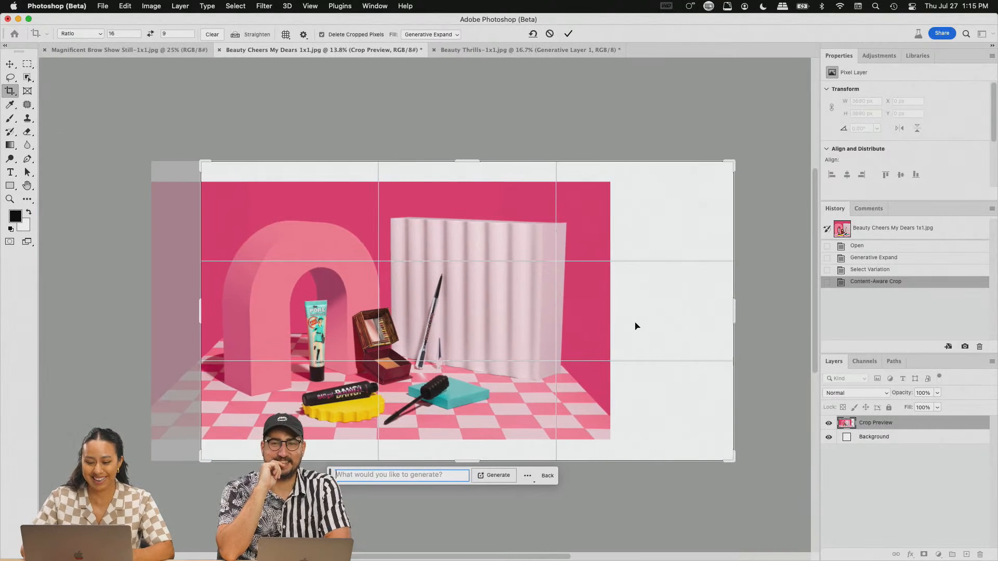
pyautogui.press('Return')
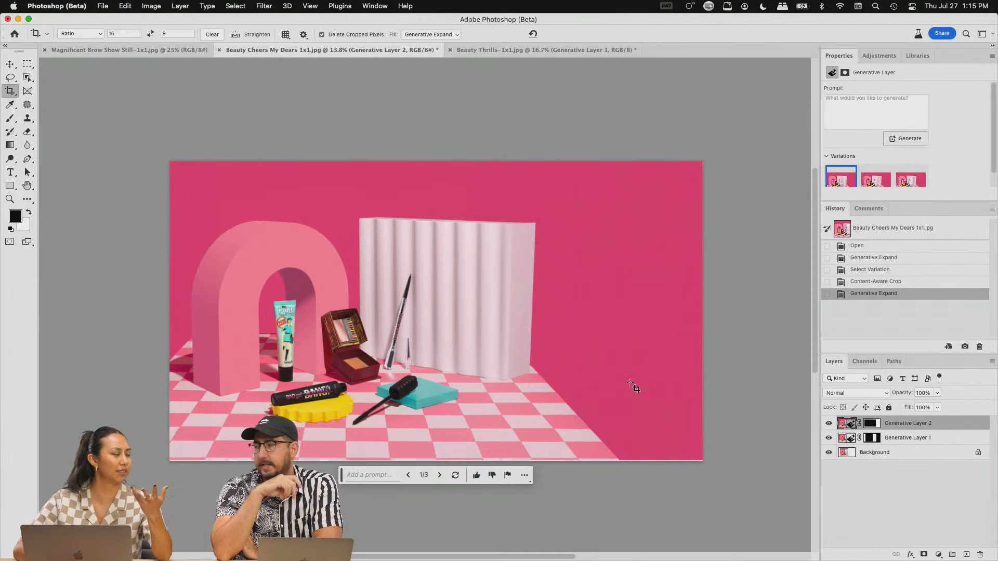
# Step: Inspect the newly expanded wall and floor, and crop the image slightly tighter at 16:9
pyautogui.scroll(3, 412, 362)
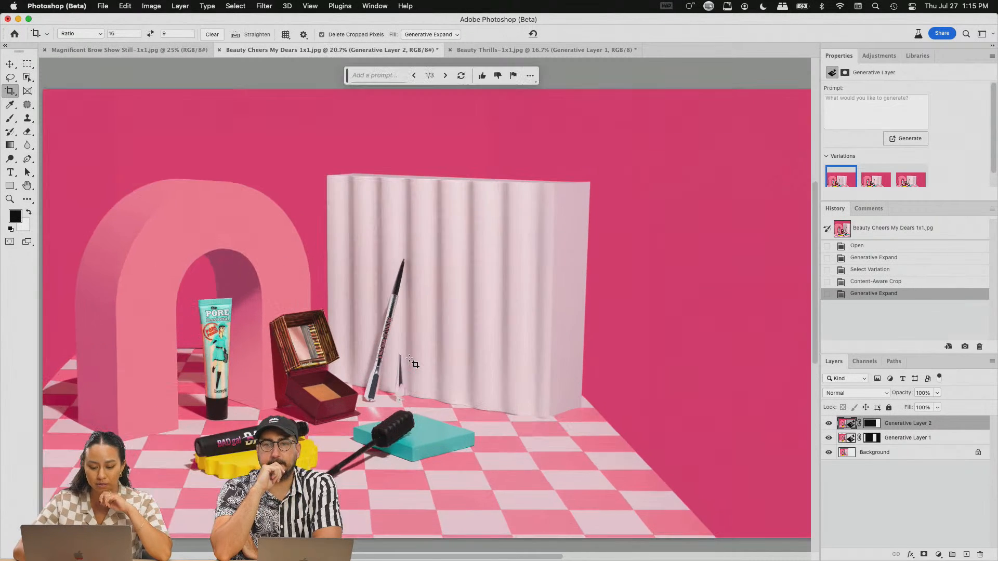
pyautogui.scroll(-1, 410, 358)
pyautogui.hscroll(3, 409, 358)
pyautogui.scroll(1, 409, 359)
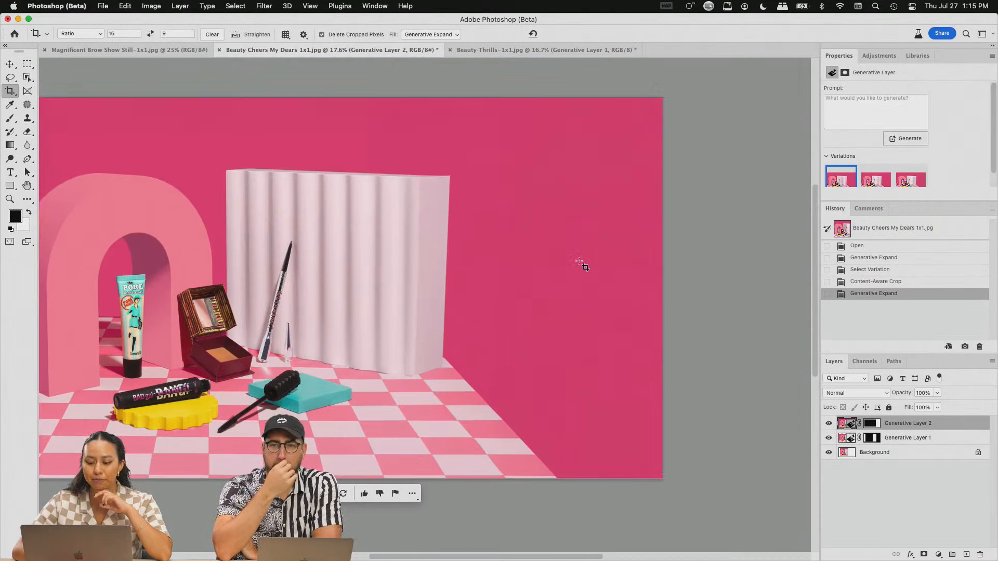
pyautogui.click(390, 373)
pyautogui.moveTo(380, 410); pyautogui.dragTo(381, 406)
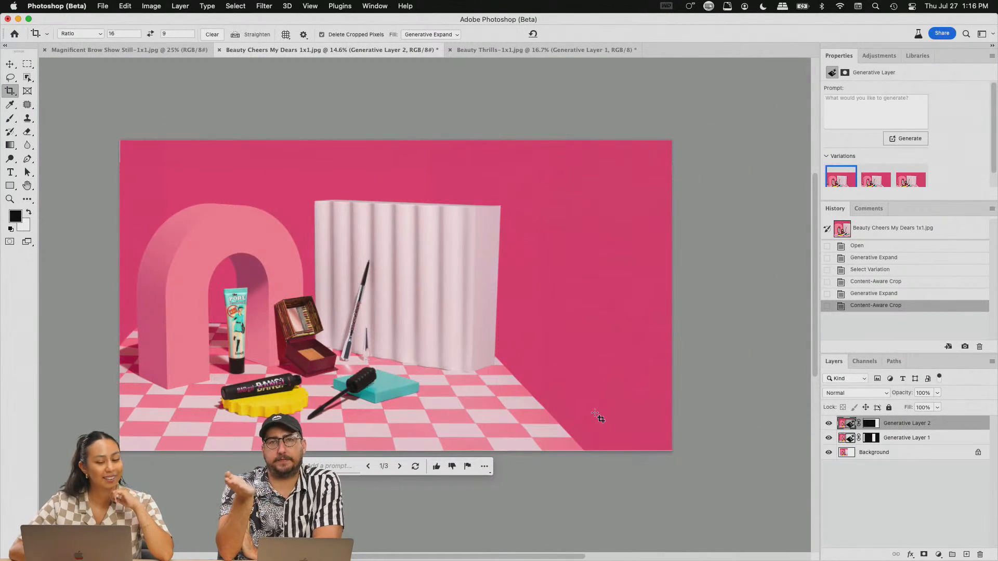
# Step: Examine the generated checkered floor, arch and left edge of the expanded Beauty Cheers My Dears image at close range
pyautogui.scroll(5, 447, 359)
pyautogui.scroll(-5, 448, 359)
pyautogui.hscroll(-3, 448, 360)
pyautogui.scroll(3, 448, 359)
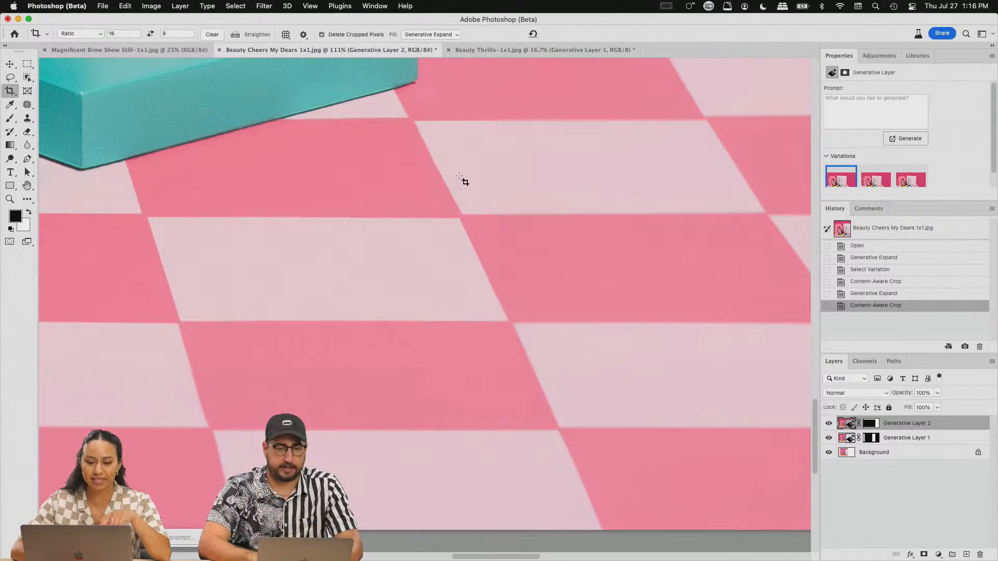
pyautogui.scroll(4, 635, 307)
pyautogui.hscroll(4, 635, 307)
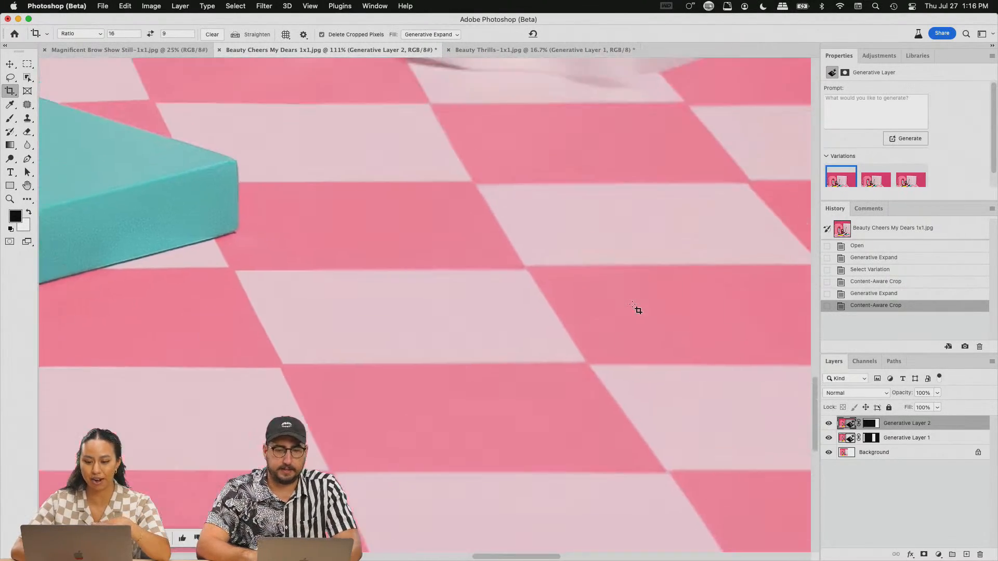
pyautogui.scroll(-5, 635, 308)
pyautogui.hscroll(-7, 635, 307)
pyautogui.hscroll(-15, 635, 307)
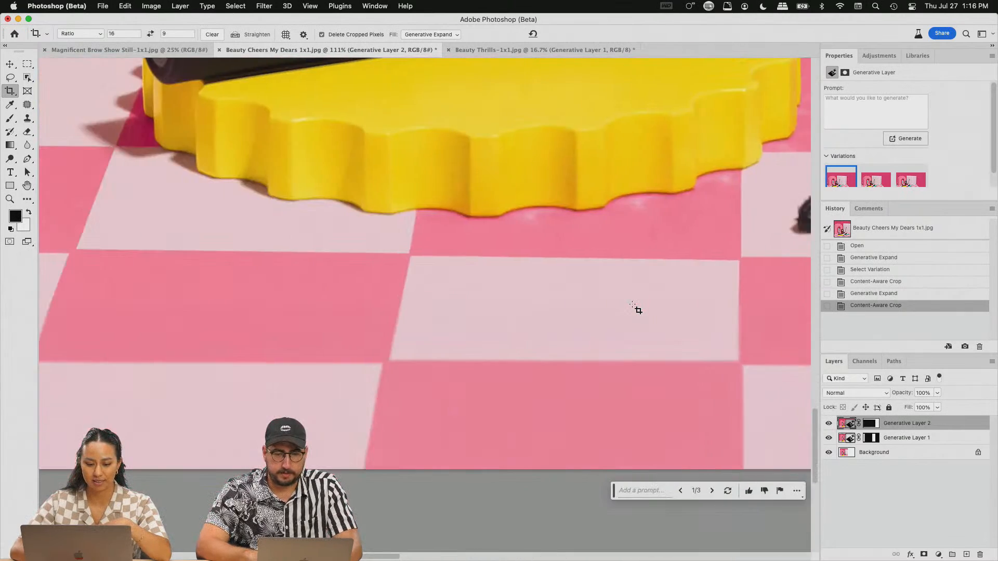
pyautogui.scroll(6, 635, 308)
pyautogui.scroll(-10, 635, 307)
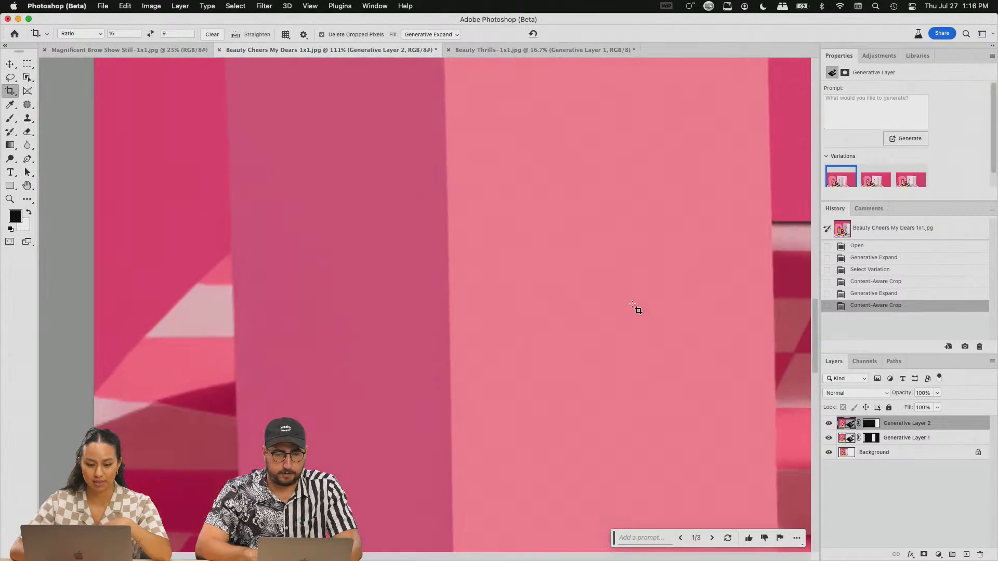
pyautogui.scroll(-5, 635, 307)
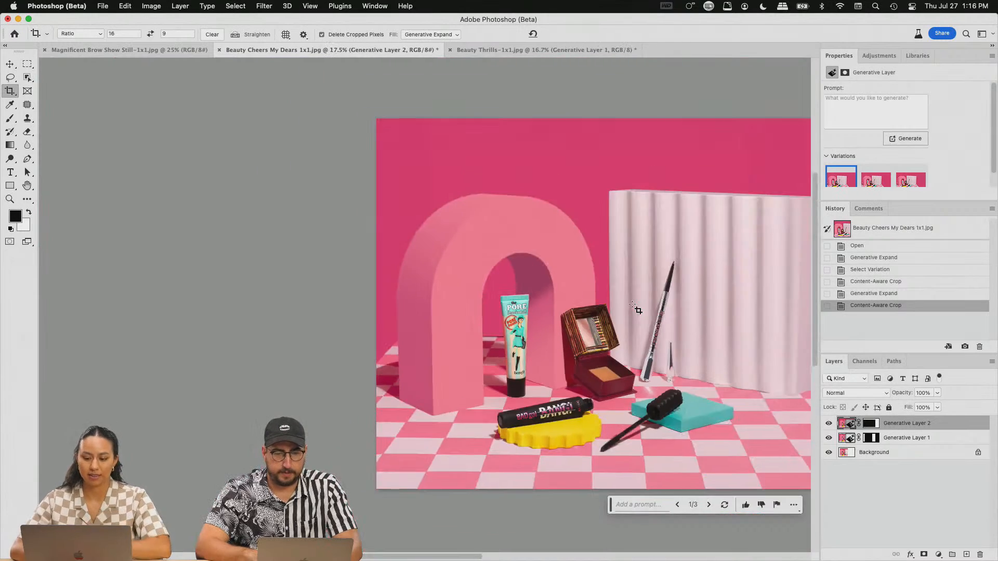
pyautogui.scroll(-3, 635, 307)
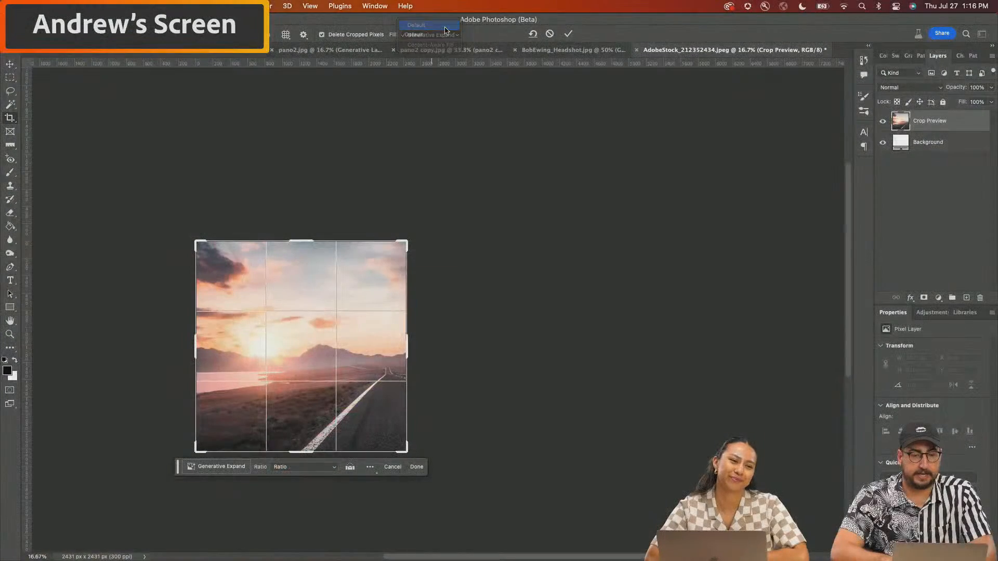
# Step: Set the crop fill to Default and enlarge the sunset image's square canvas upward and to the right, to about 5237 px per side
pyautogui.click(445, 26)
pyautogui.moveTo(406, 241); pyautogui.dragTo(511, 139)
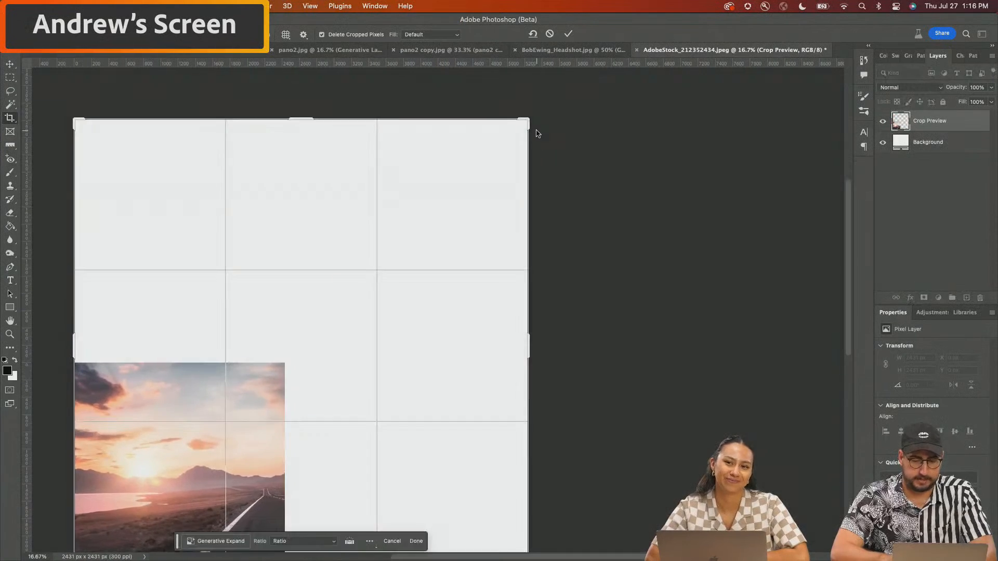
pyautogui.press('z')
pyautogui.click(426, 329)
pyautogui.scroll(-4, 426, 329)
pyautogui.hscroll(-3, 426, 329)
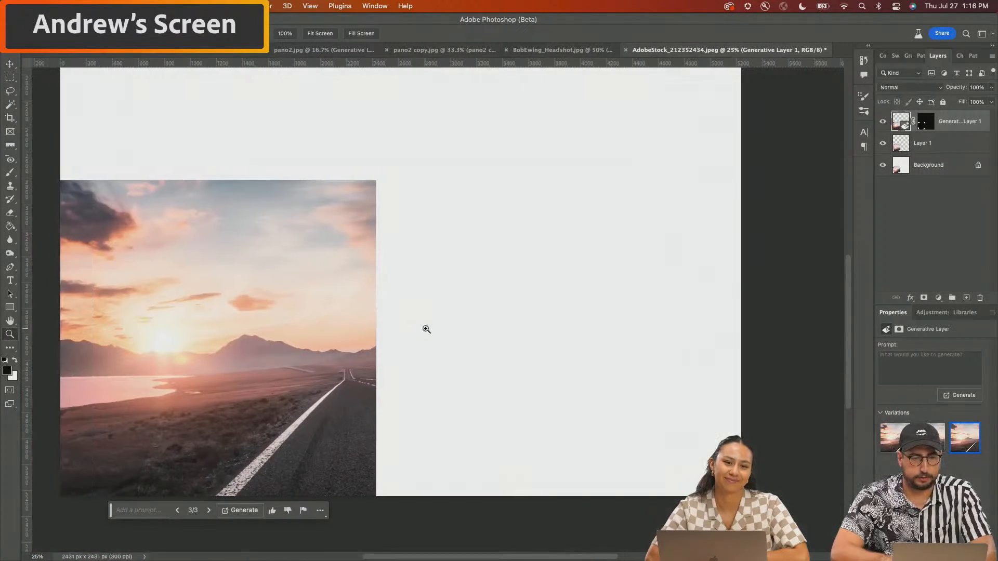
# Step: Set up the Rectangular Marquee tool with a fixed size of 1024 by 1024 px
pyautogui.press('m')
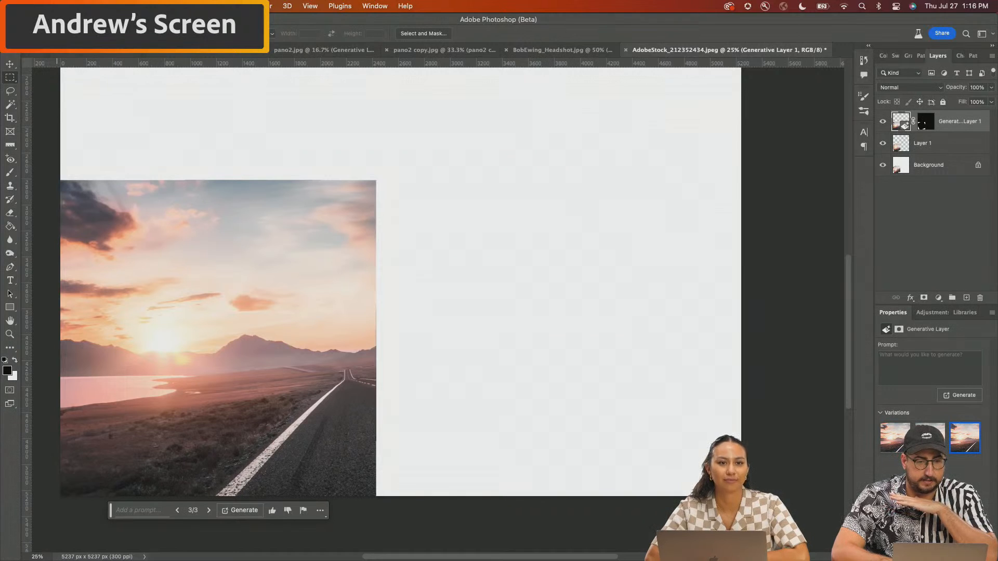
pyautogui.click(255, 34)
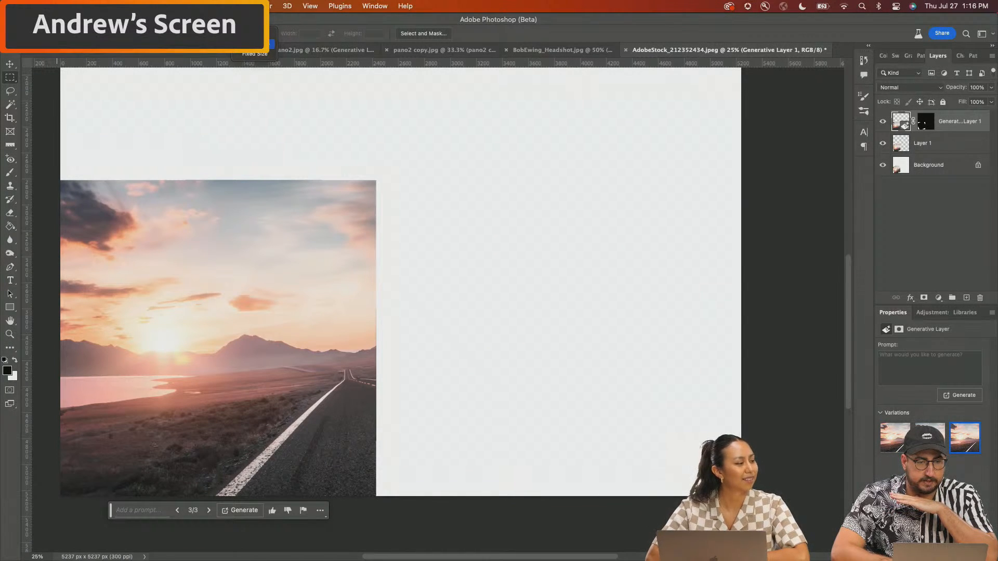
pyautogui.click(254, 53)
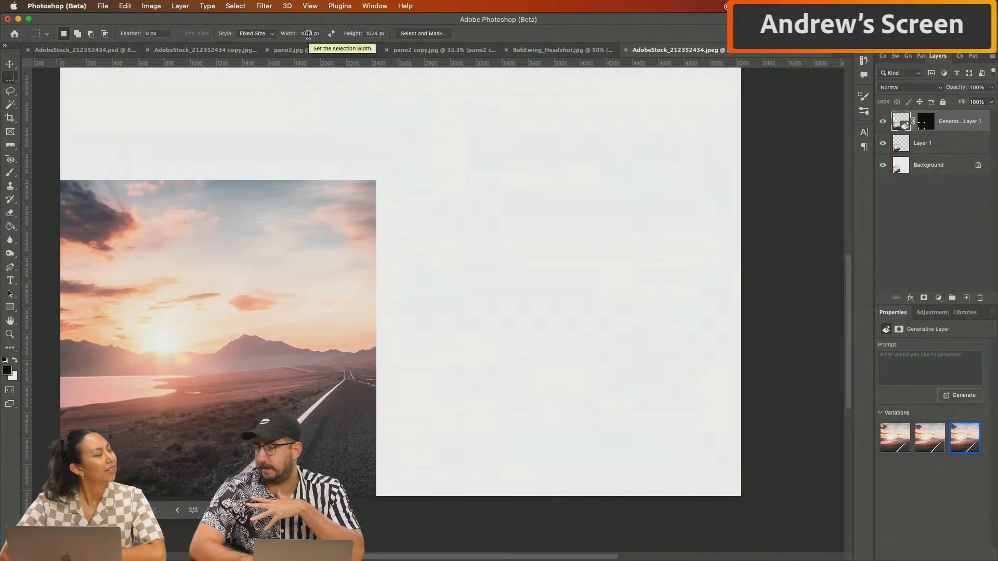
# Step: Place the 1024 px selection over the sunset sky's top-right edge with a slight overlap, and run Generative Fill without a prompt
pyautogui.click(343, 118)
pyautogui.moveTo(390, 160); pyautogui.dragTo(366, 179)
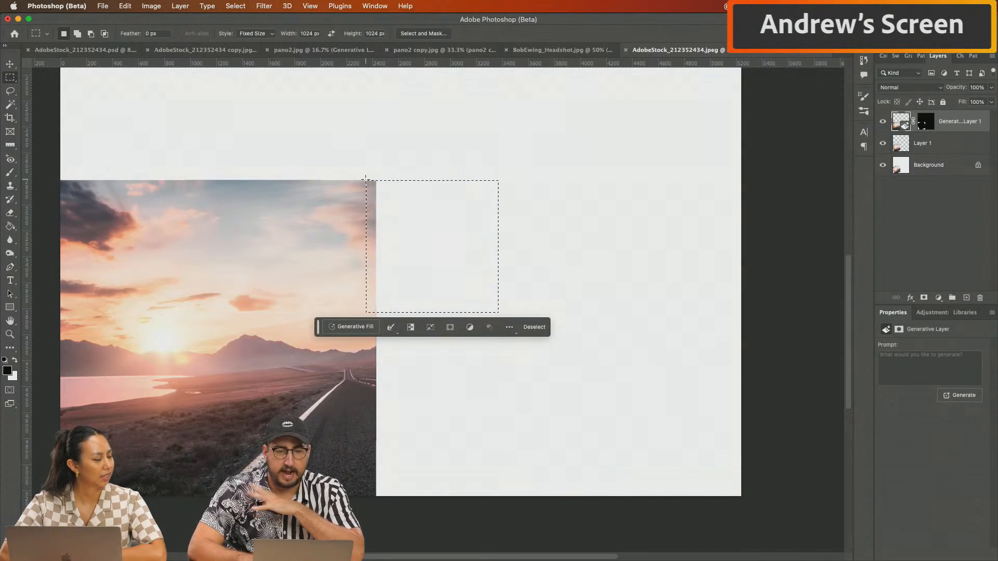
pyautogui.click(349, 326)
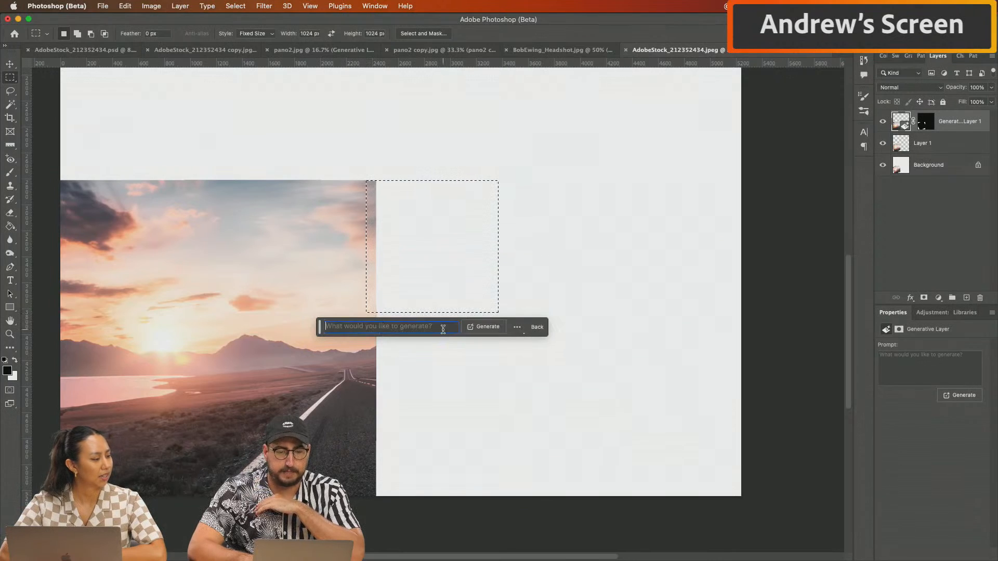
pyautogui.click(480, 328)
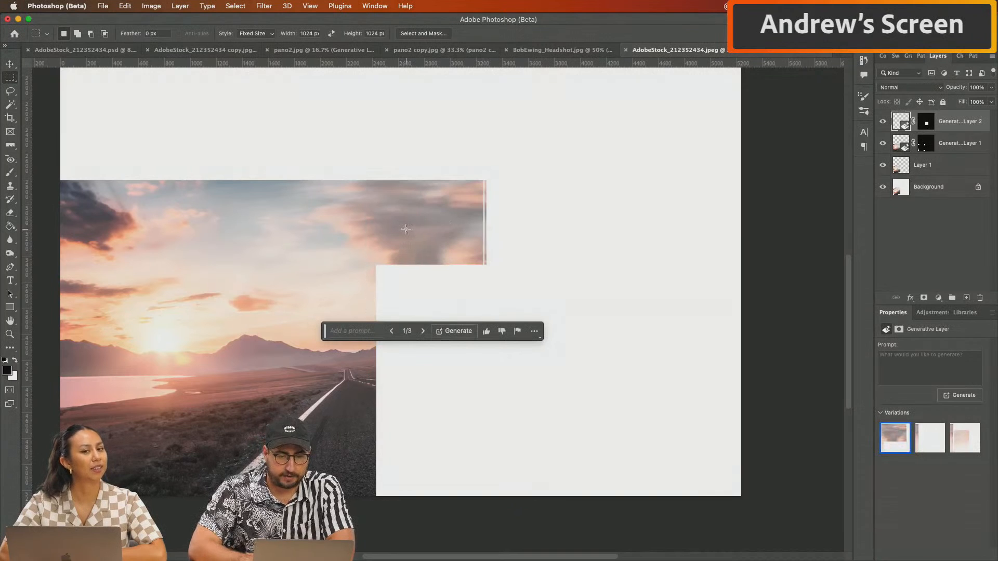
# Step: Generate two more 1024 px fills without prompts, one over the lower sky edge and one over the road's bottom-right edge
pyautogui.moveTo(333, 240); pyautogui.dragTo(353, 257)
pyautogui.click(336, 404)
pyautogui.click(466, 404)
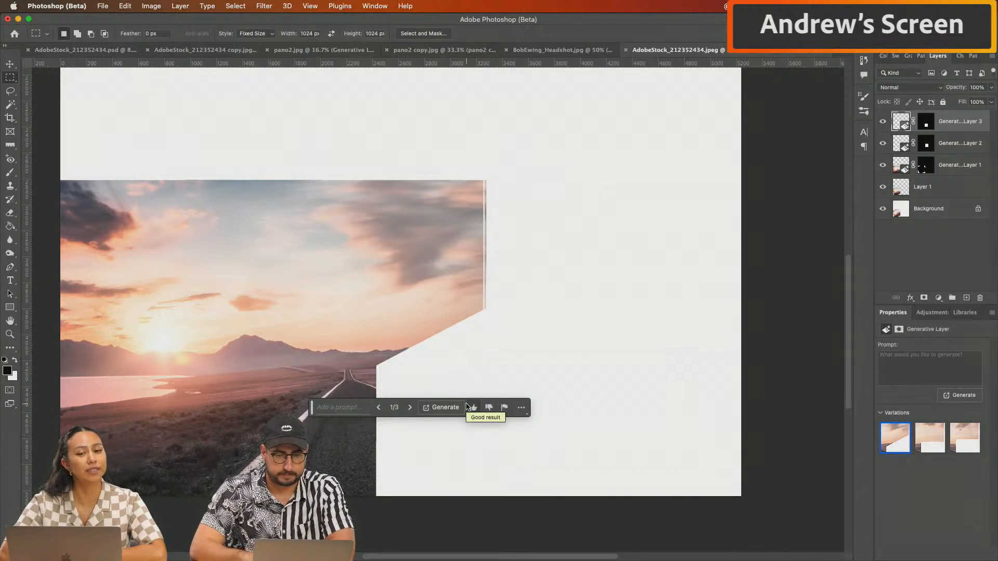
pyautogui.moveTo(431, 340); pyautogui.dragTo(353, 363)
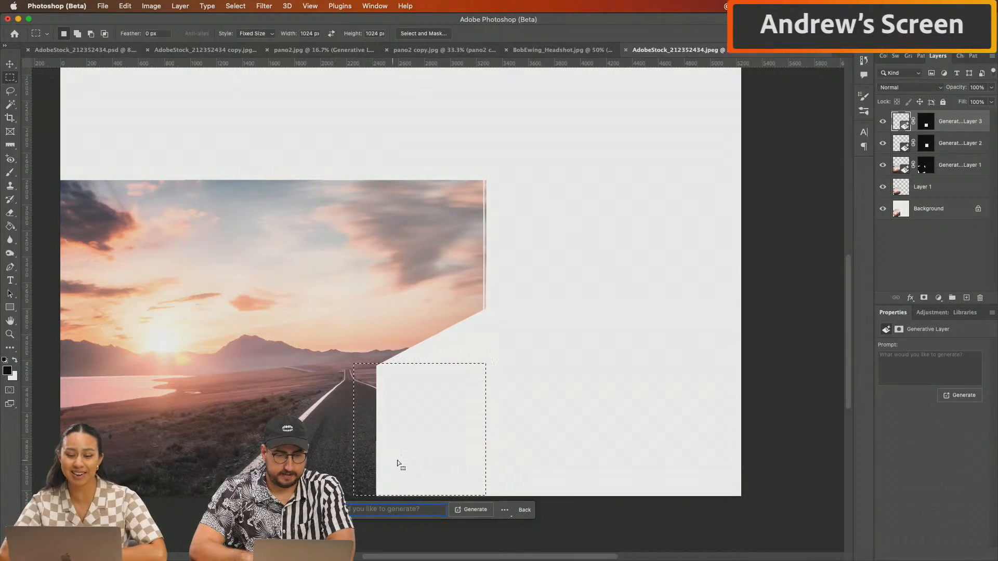
pyautogui.click(471, 510)
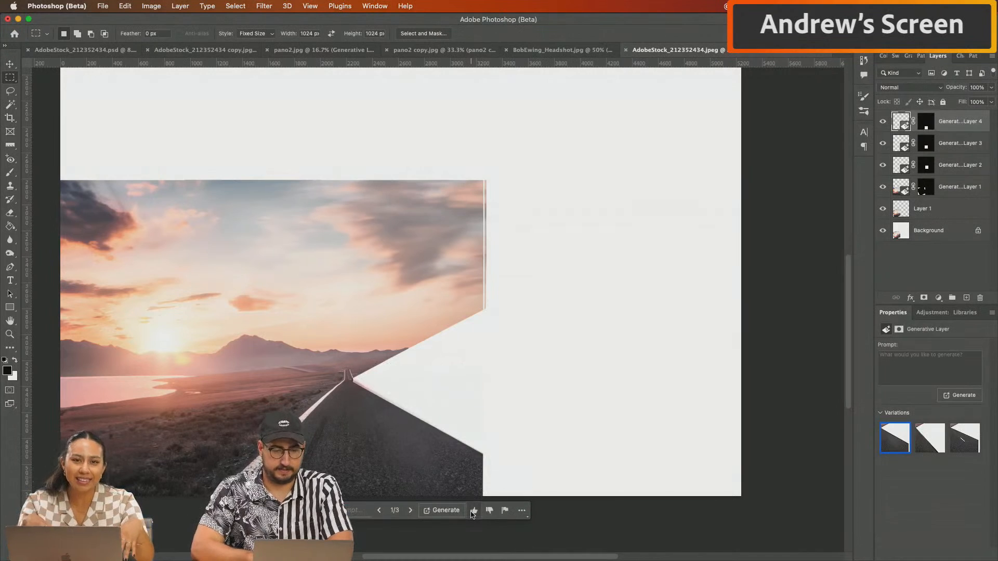
# Step: Place another 1024 px selection over the empty wedge between sky and road, and run Generative Fill without a prompt
pyautogui.moveTo(339, 312)
pyautogui.mouseDown()
pyautogui.moveTo(307, 278)
pyautogui.moveTo(410, 355)
pyautogui.moveTo(367, 301)
pyautogui.moveTo(345, 303)
pyautogui.moveTo(352, 306)
pyautogui.mouseUp()
pyautogui.click(333, 451)
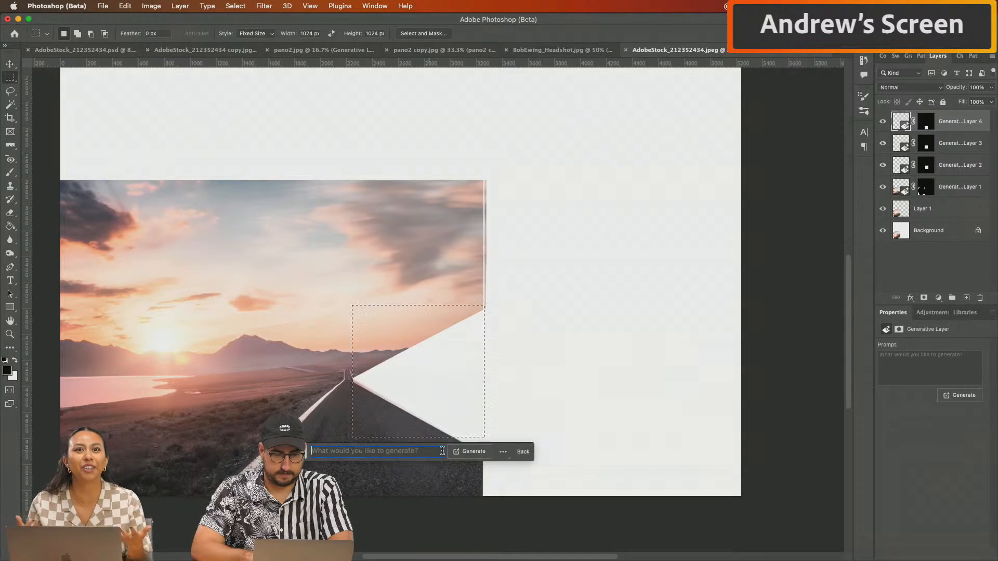
pyautogui.click(465, 452)
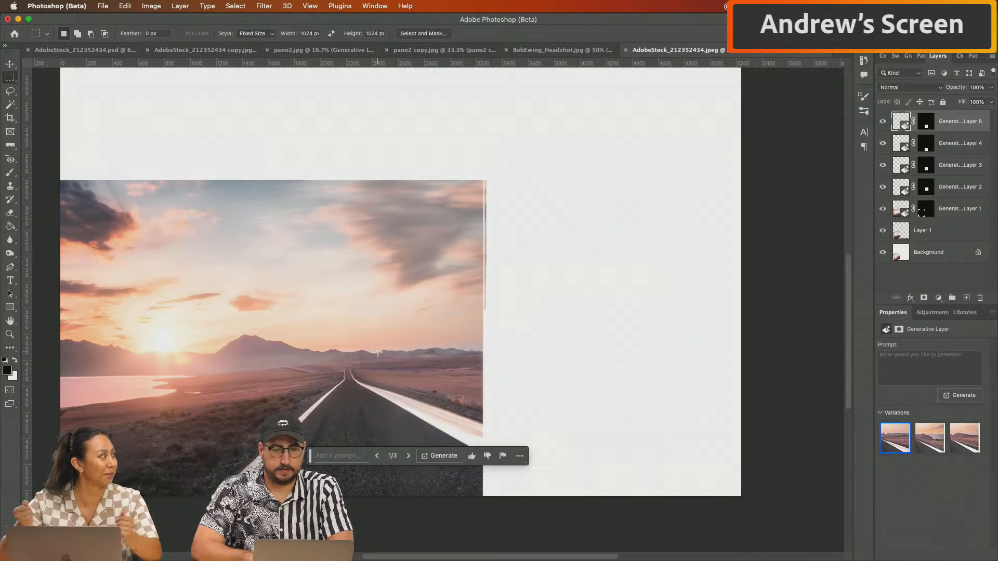
pyautogui.scroll(-3, 378, 353)
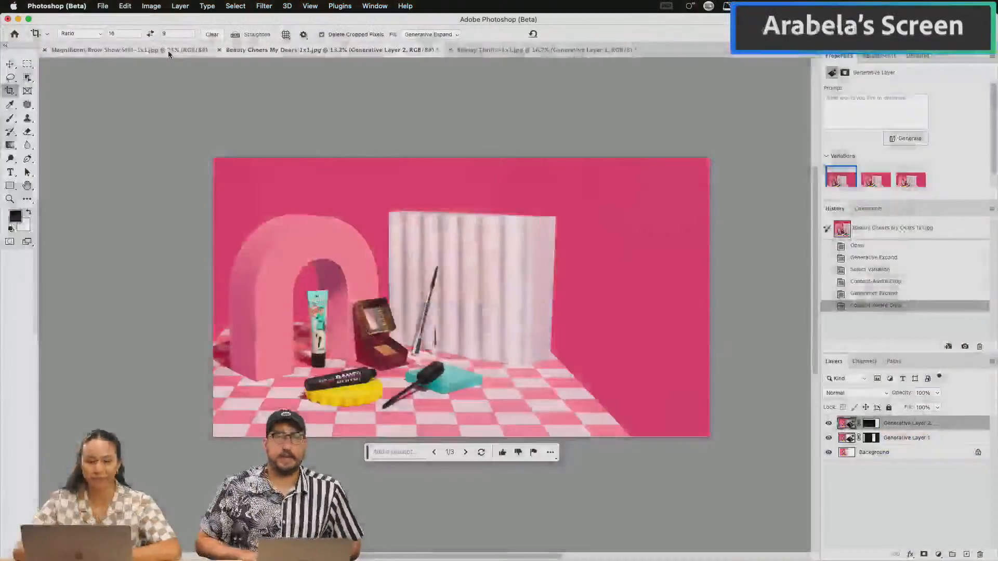
# Step: Switch to the Magnificent Brow Show image and set the Crop tool's ratio to the 9:16 preset
pyautogui.click(147, 49)
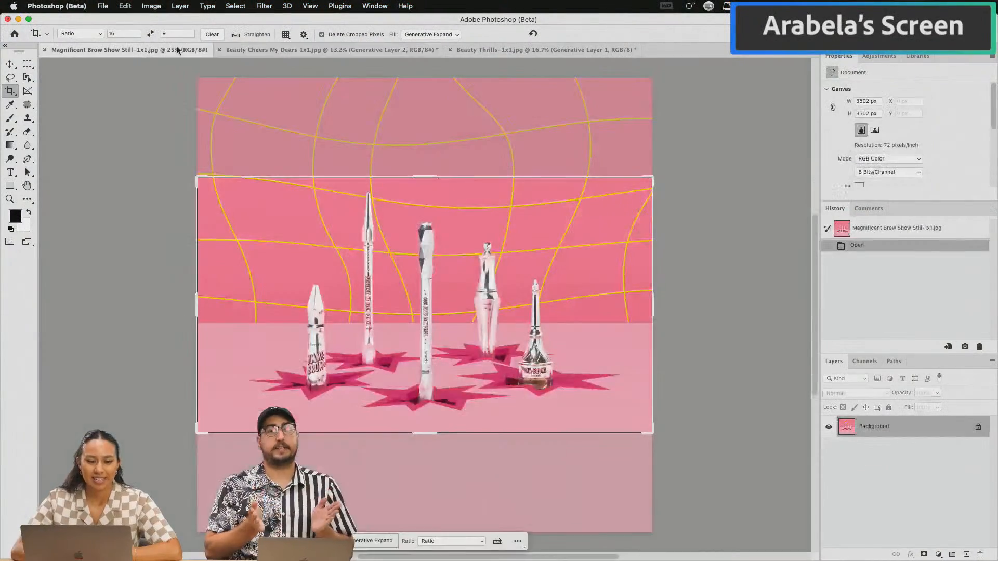
pyautogui.click(29, 66)
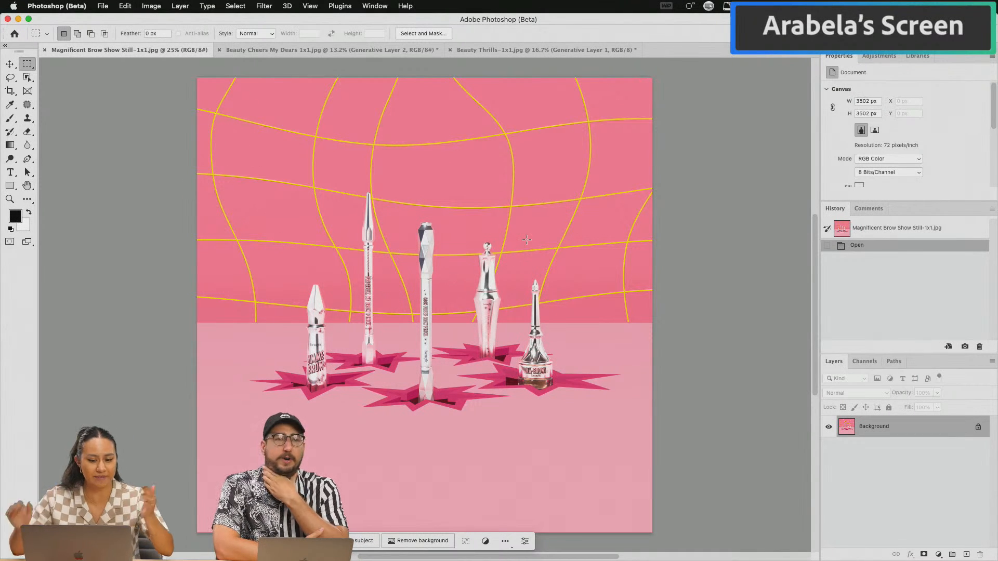
pyautogui.click(9, 90)
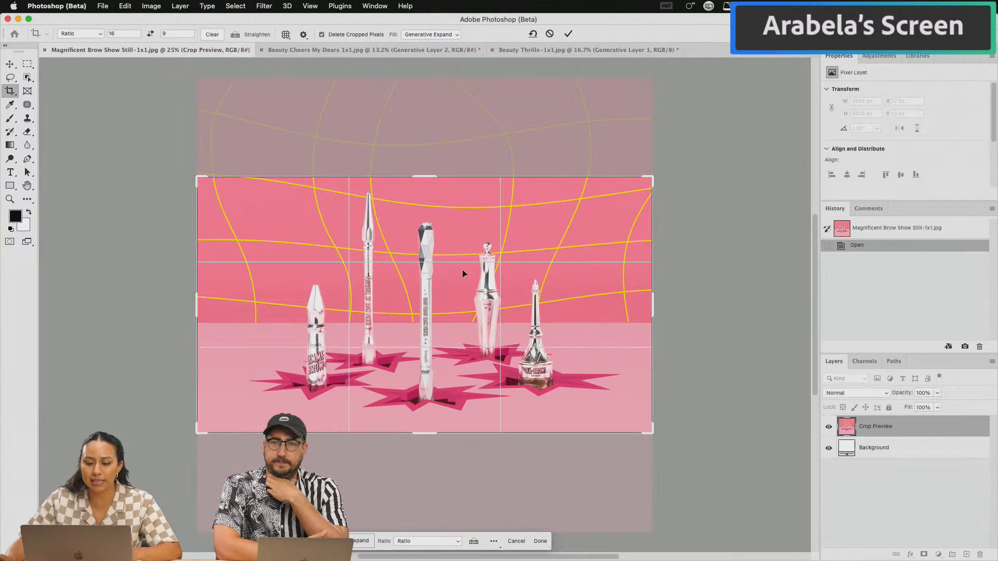
pyautogui.click(435, 543)
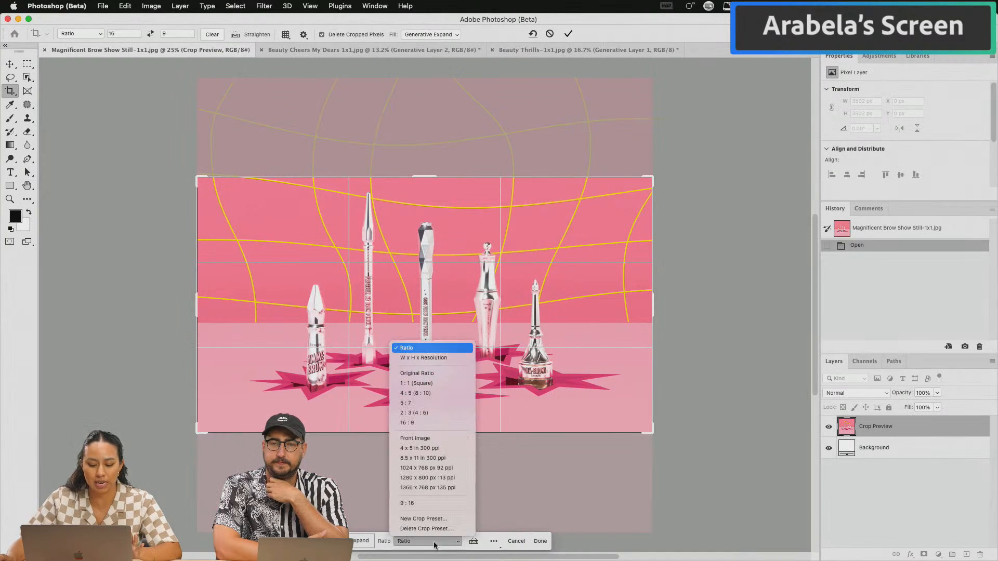
pyautogui.click(450, 504)
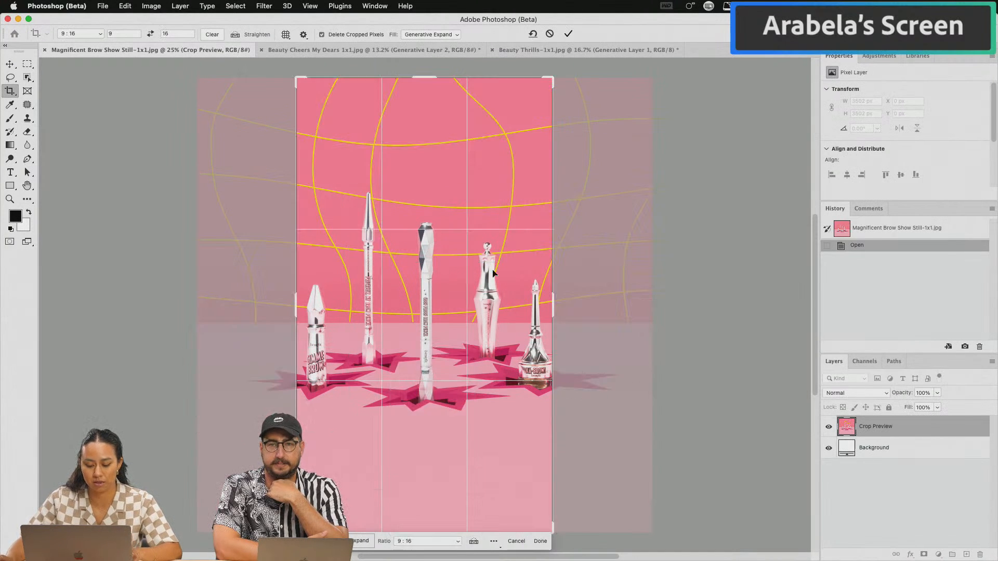
# Step: Enlarge the 9:16 crop frame beyond the image's upper and lower edges and centre the five brow products in it
pyautogui.scroll(-4, 408, 185)
pyautogui.moveTo(426, 149); pyautogui.dragTo(437, 96)
pyautogui.moveTo(468, 361); pyautogui.dragTo(464, 319)
pyautogui.moveTo(424, 514); pyautogui.dragTo(429, 521)
pyautogui.moveTo(454, 454); pyautogui.dragTo(448, 454)
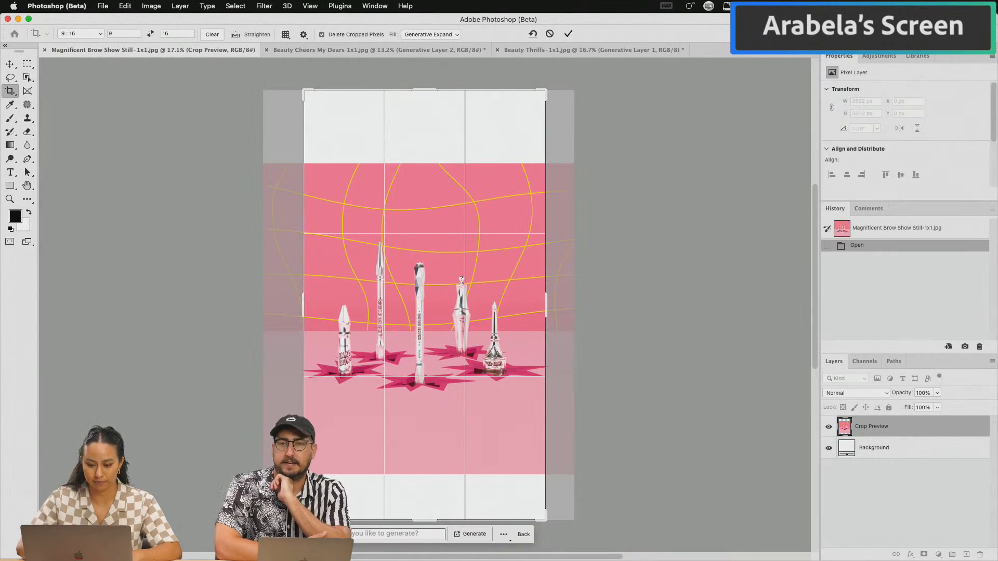
pyautogui.moveTo(456, 417); pyautogui.dragTo(455, 416)
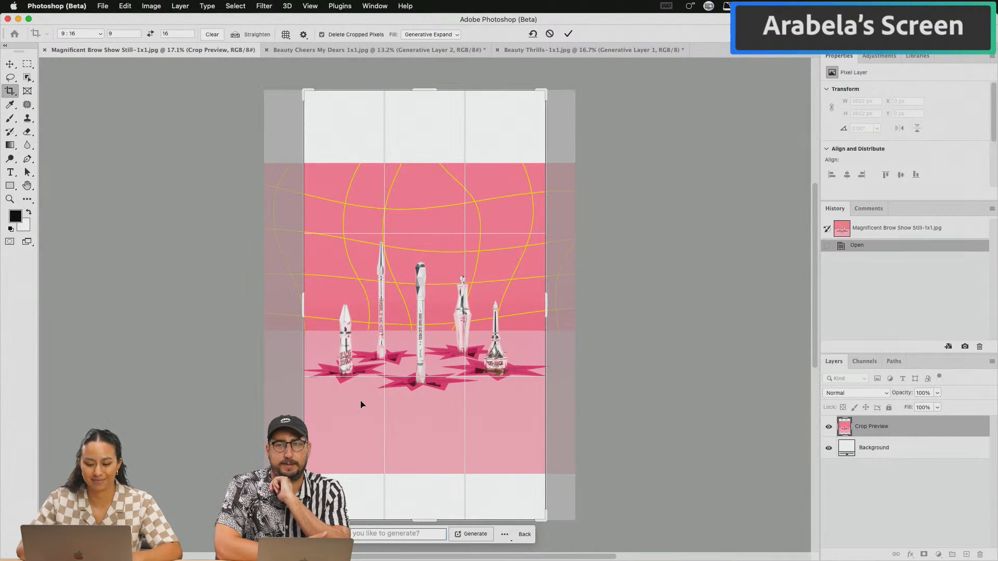
pyautogui.moveTo(420, 372); pyautogui.dragTo(421, 372)
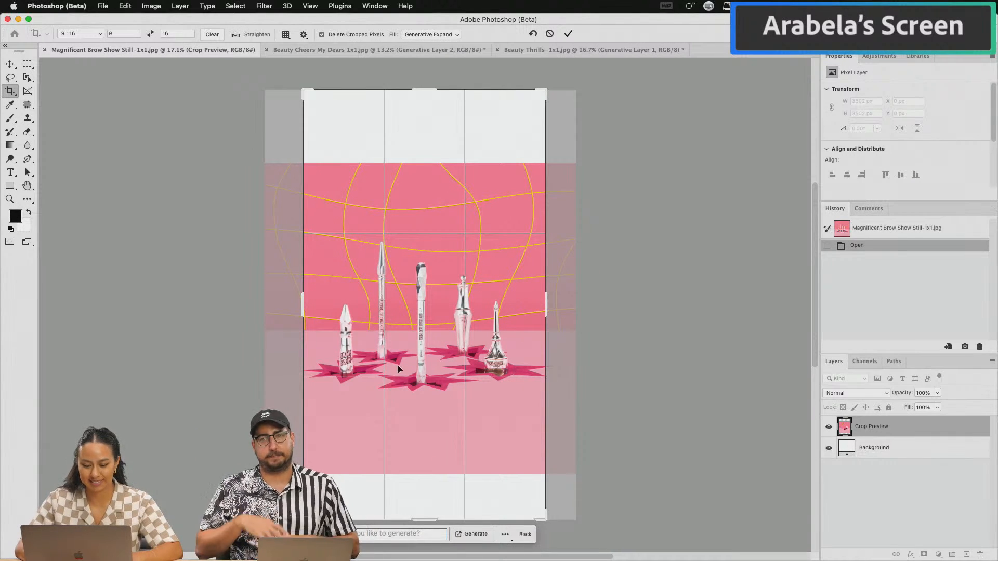
# Step: Shift the brow products slightly left within the 9:16 frame and fill the empty areas with Generative Expand without a prompt
pyautogui.press('super+plus')
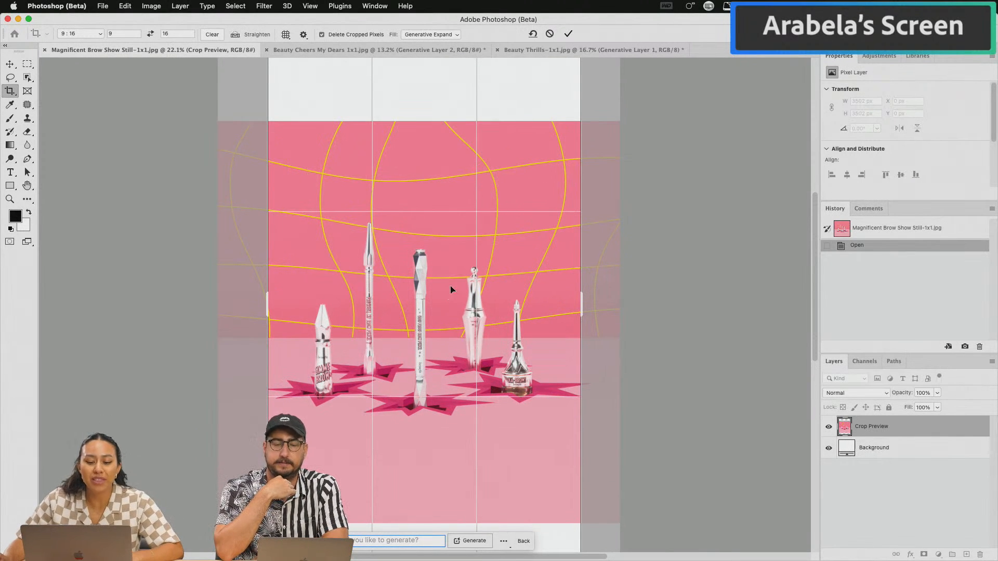
pyautogui.press('super+minus')
pyautogui.press('super+minus')
pyautogui.press('super+minus')
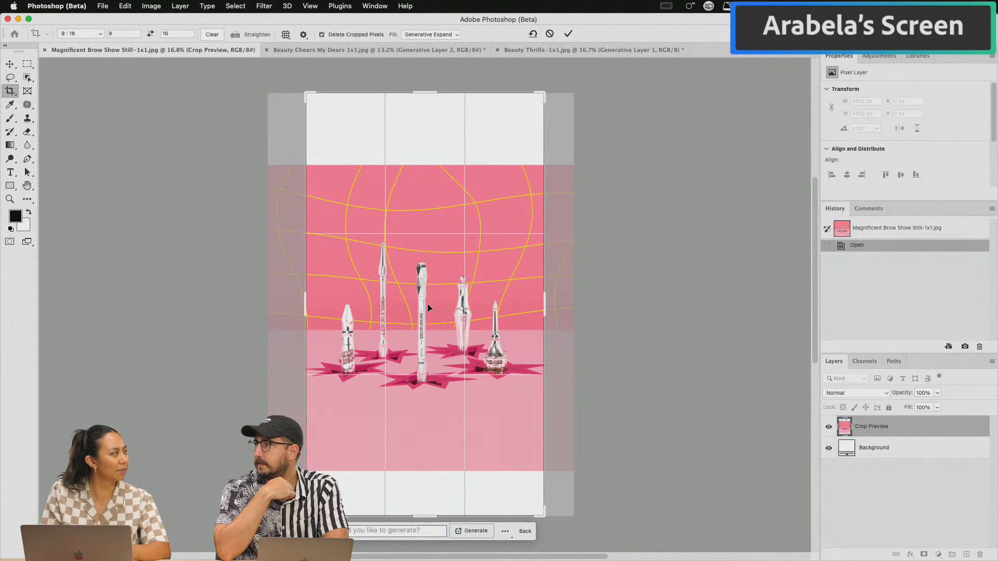
pyautogui.write('e')
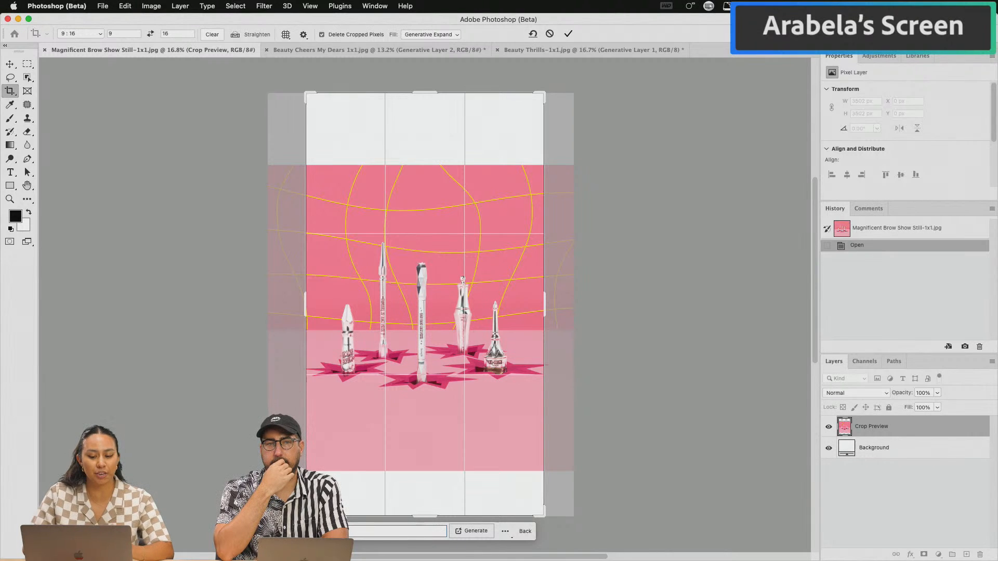
pyautogui.scroll(5, 428, 282)
pyautogui.moveTo(425, 283); pyautogui.dragTo(434, 284)
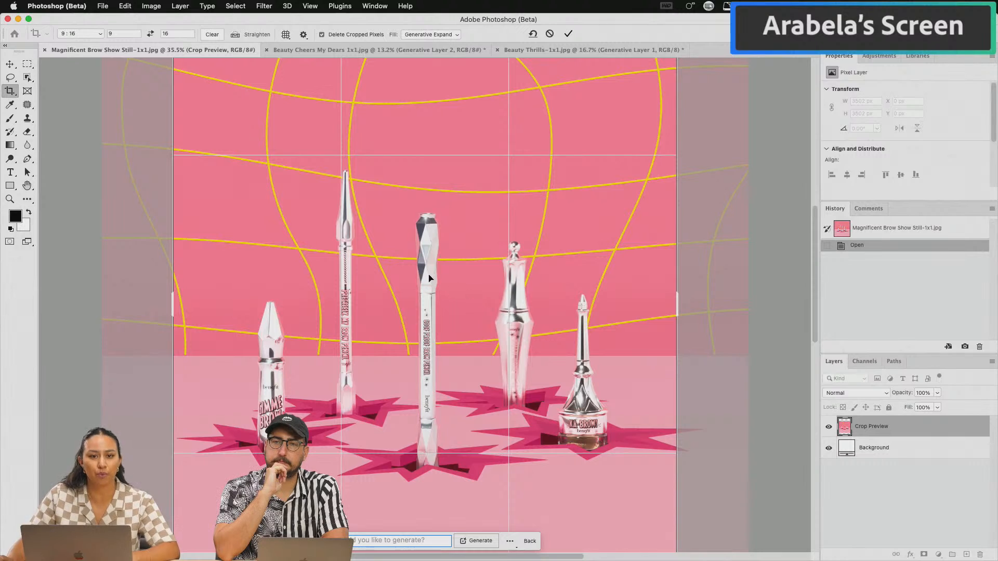
pyautogui.scroll(-4, 451, 295)
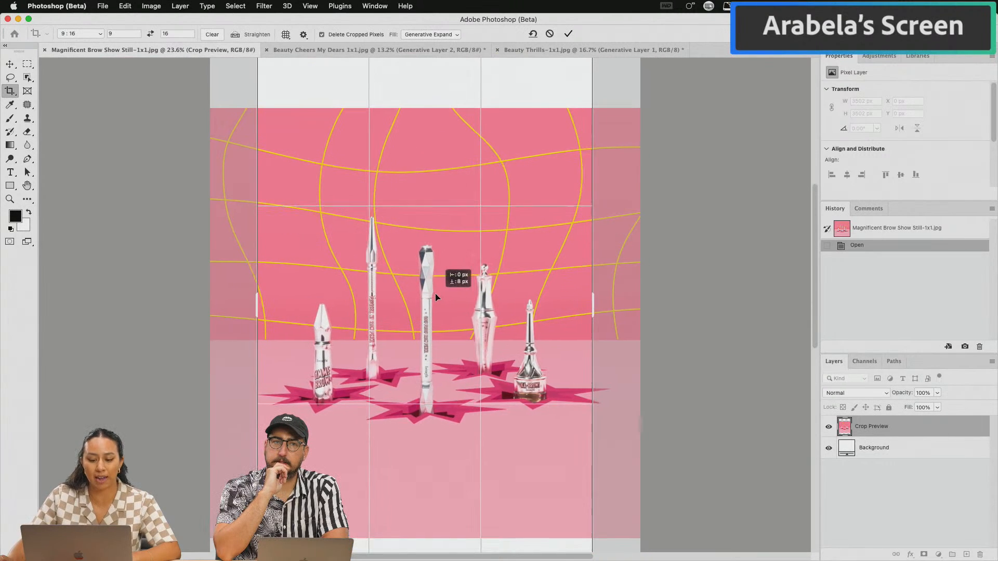
pyautogui.write('pink')
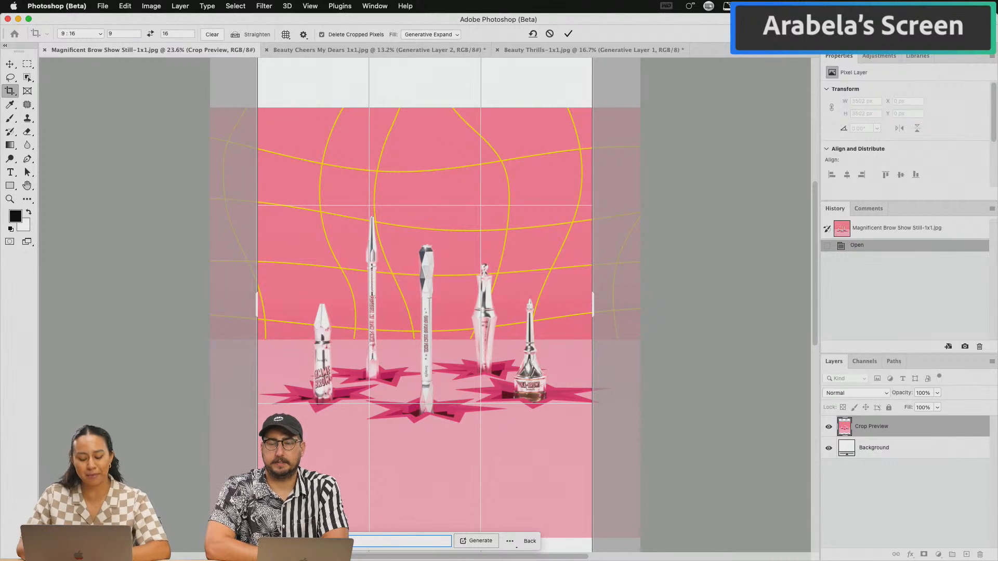
pyautogui.moveTo(401, 273); pyautogui.dragTo(396, 278)
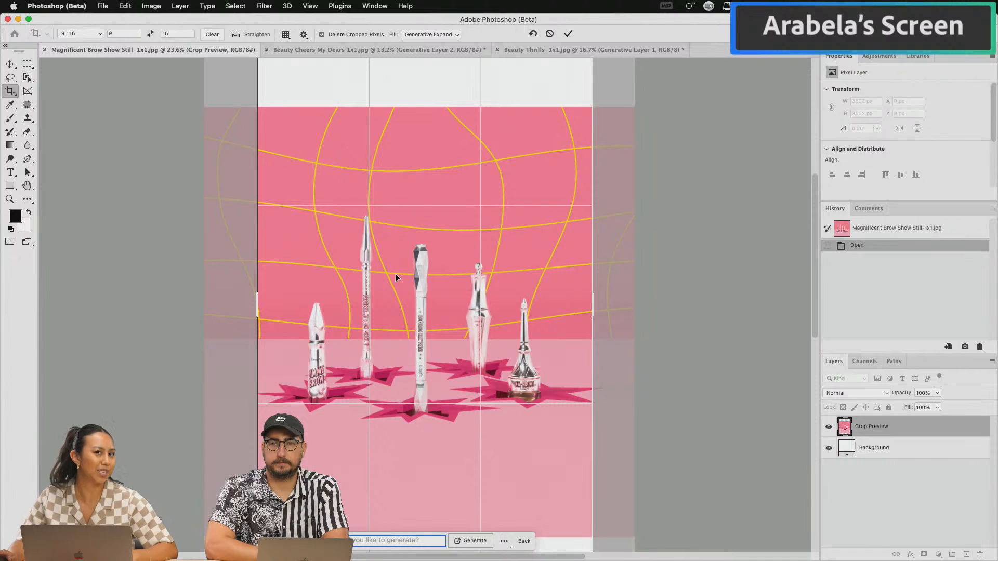
pyautogui.press('Return')
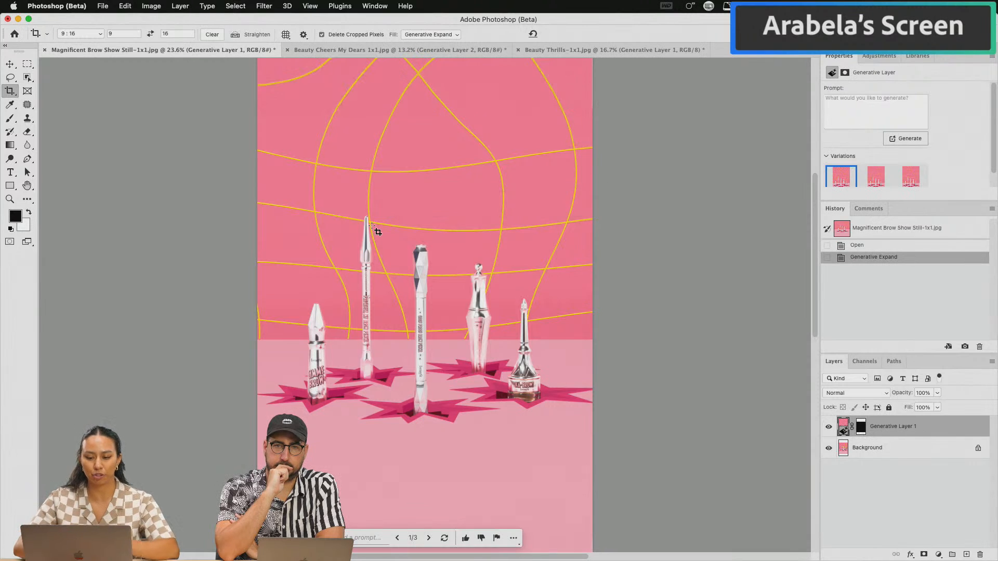
# Step: Compare the second and third variations of the expanded yellow-line background across the whole image
pyautogui.scroll(-5, 372, 226)
pyautogui.scroll(-2, 372, 226)
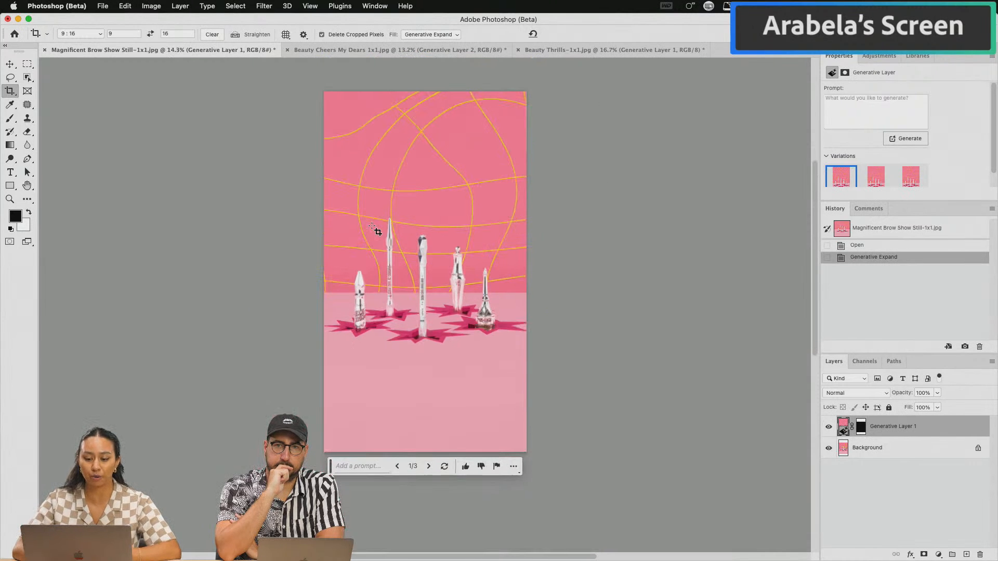
pyautogui.click(876, 182)
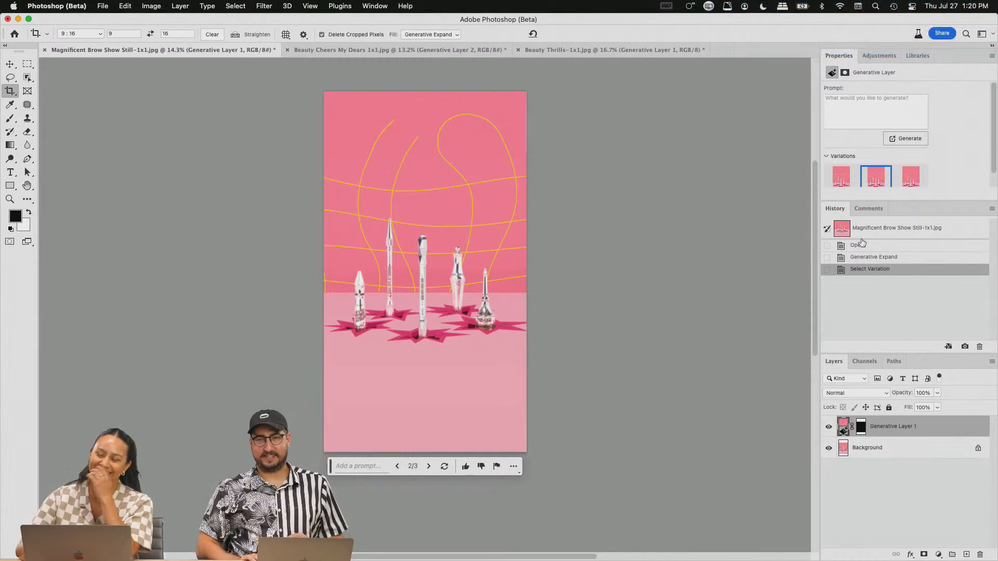
pyautogui.click(911, 176)
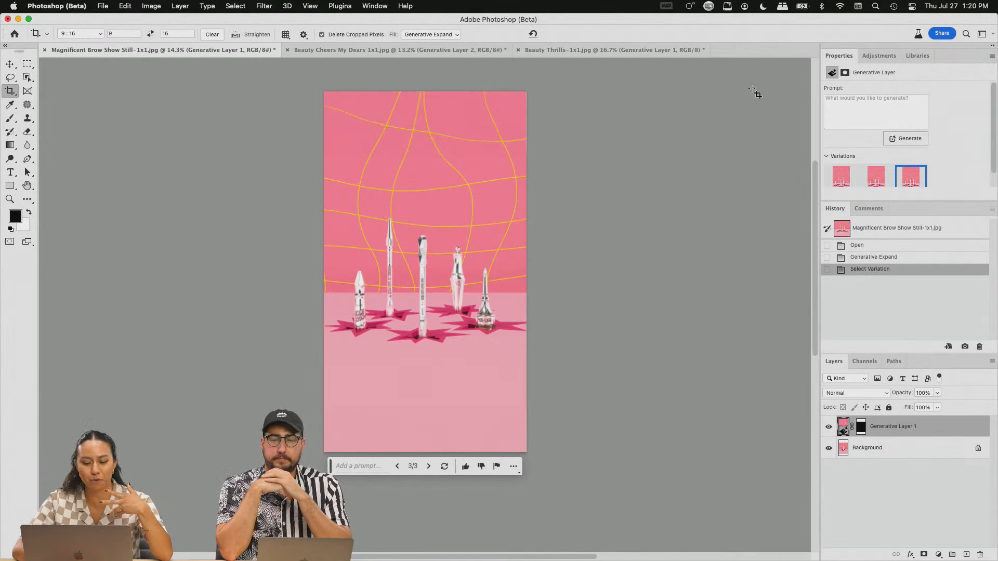
# Step: Generate another set of variations for the expanded background without a prompt and show the second one
pyautogui.click(905, 139)
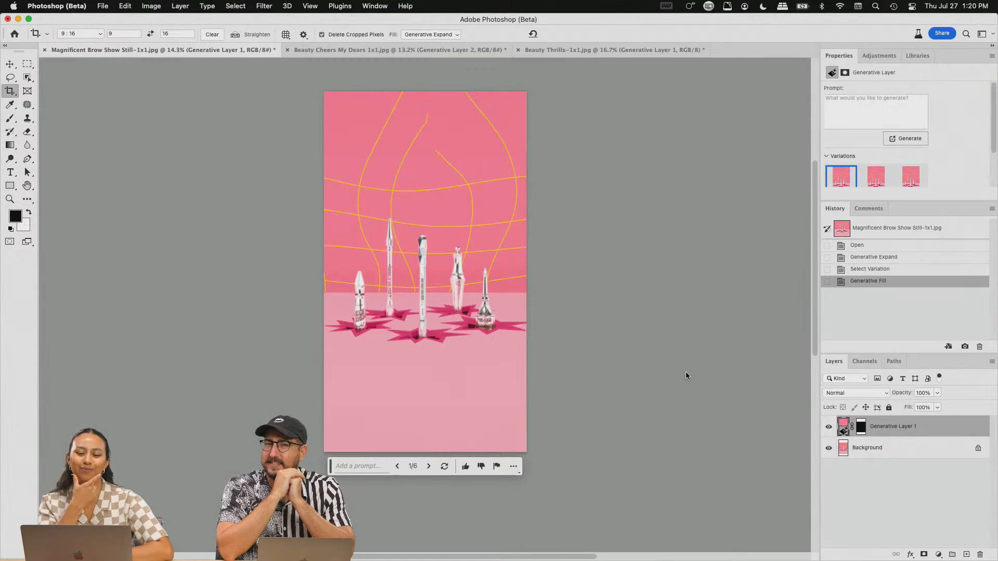
pyautogui.click(877, 182)
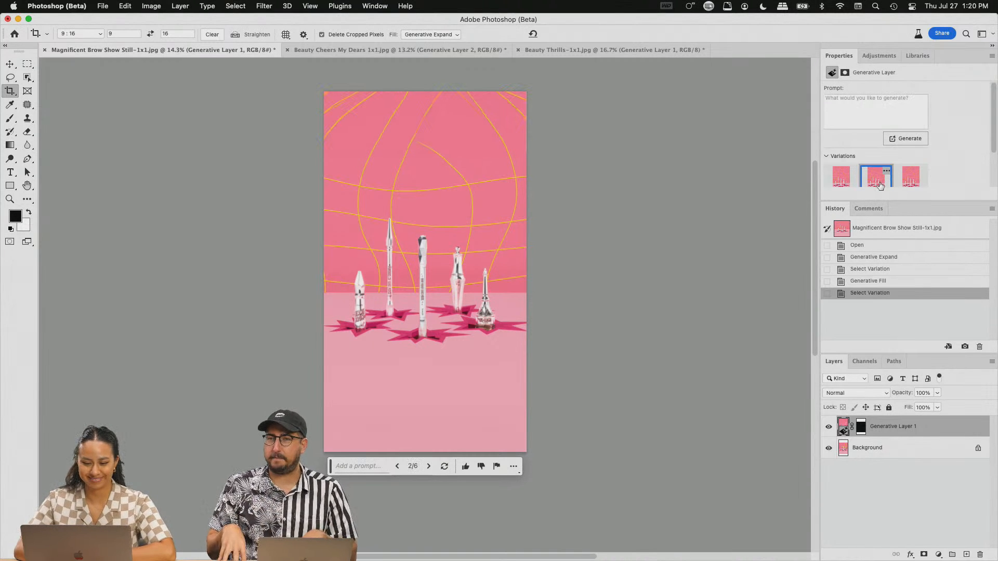
# Step: Compare the third and fourth variations of the expanded yellow-line background, up close and across the whole image
pyautogui.click(911, 186)
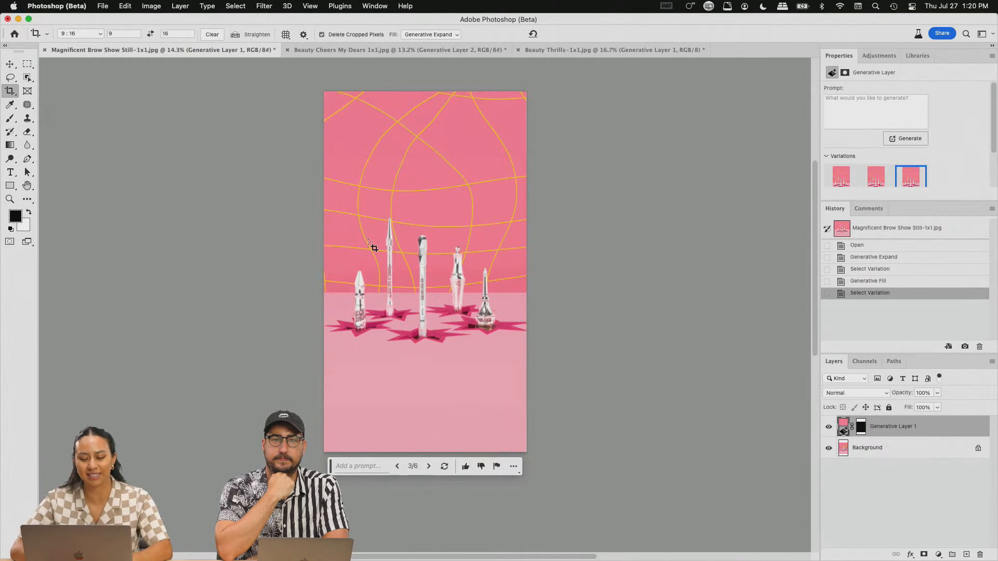
pyautogui.scroll(3, 419, 139)
pyautogui.scroll(5, 451, 262)
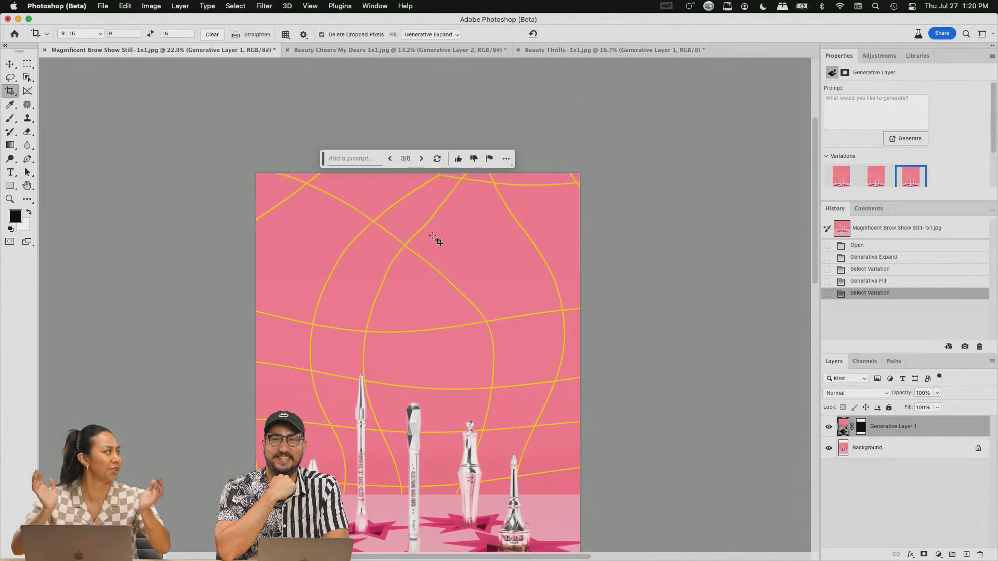
pyautogui.scroll(-2, 842, 166)
pyautogui.click(841, 166)
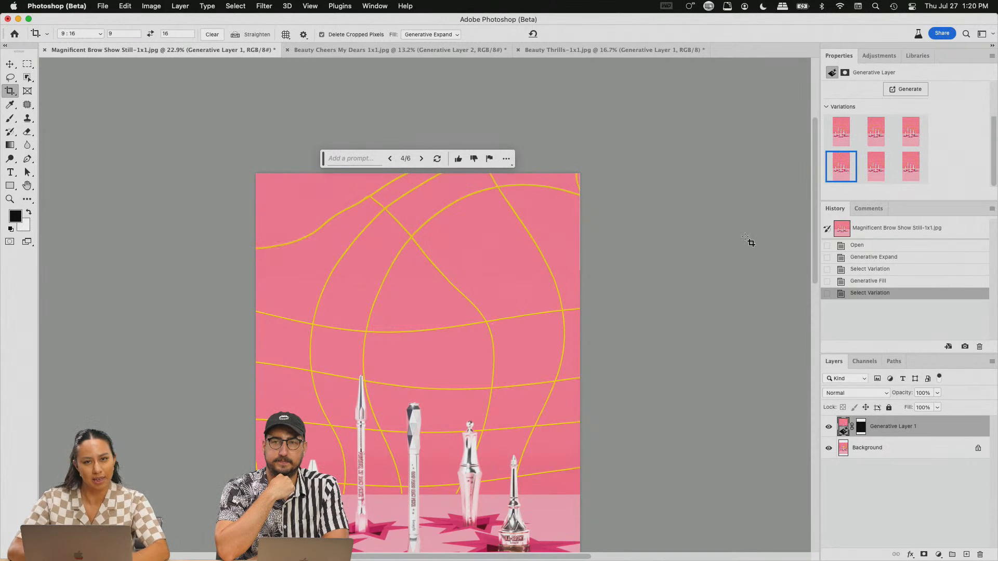
pyautogui.press('super+minus')
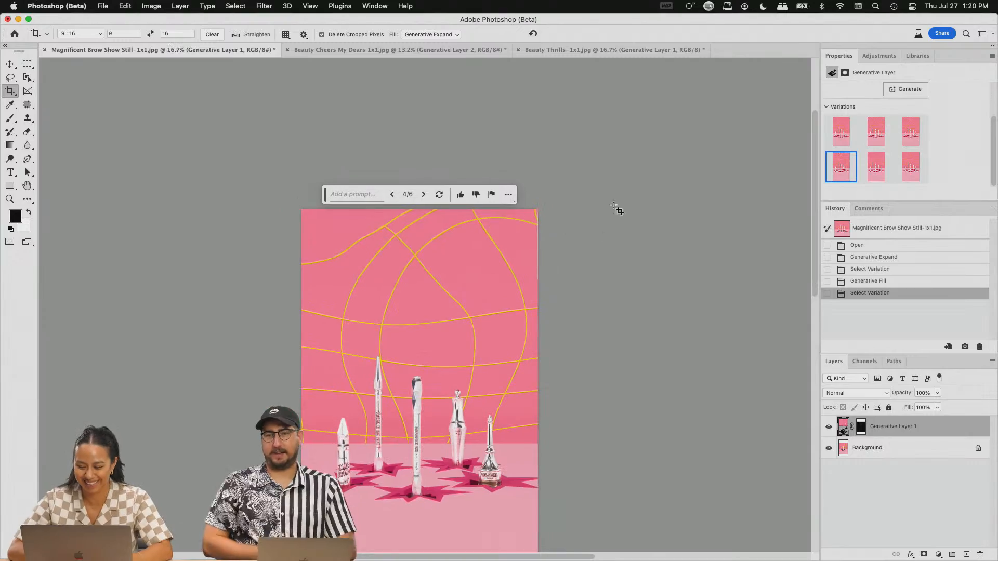
pyautogui.scroll(-5, 475, 233)
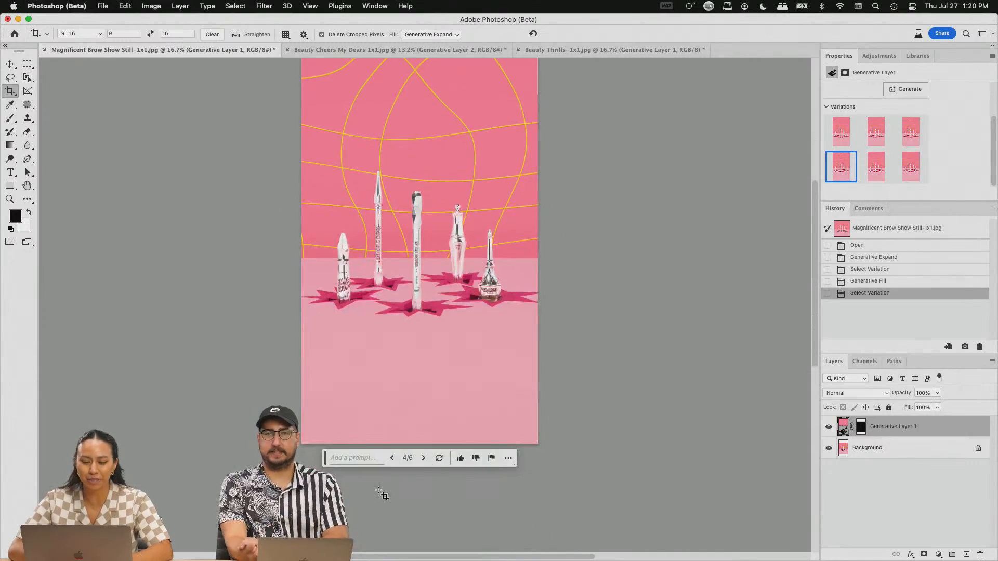
# Step: Switch to Finder and open the AUTHENTIC folder inside ADOBE LIVE (GENERATIVE EXPAND) on the desktop
pyautogui.hotkey('ctrl', 'Up')
pyautogui.click(750, 229)
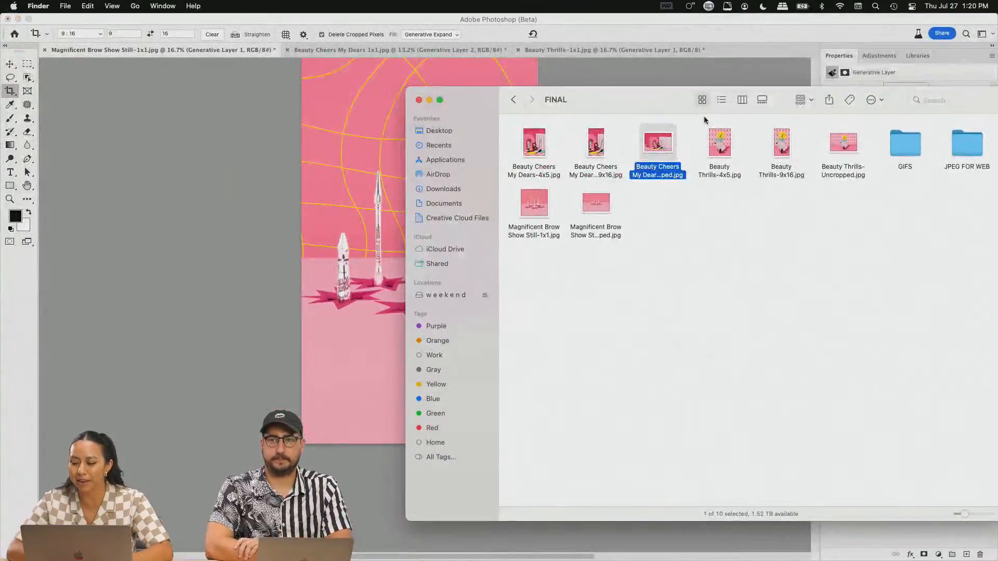
pyautogui.click(512, 99)
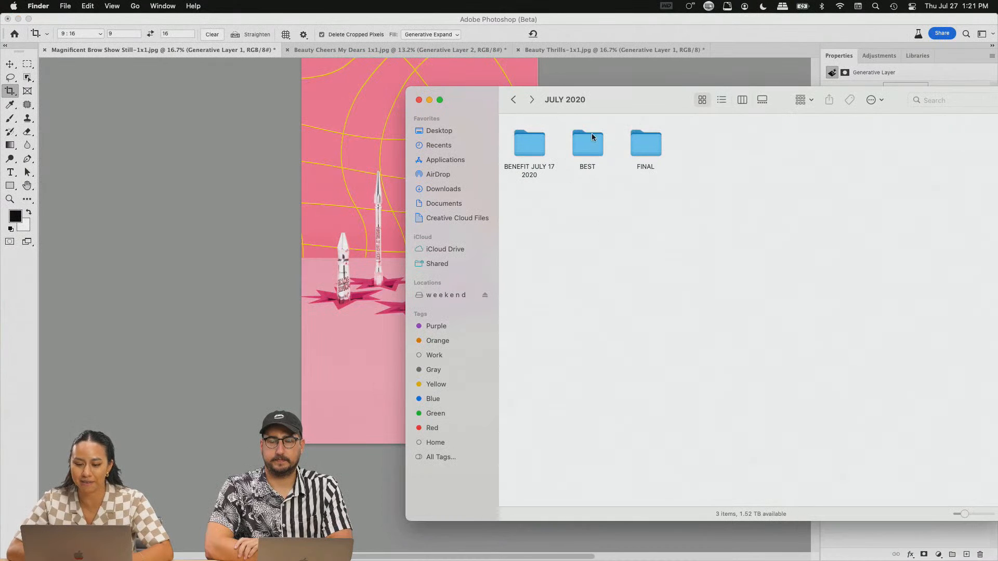
pyautogui.click(513, 100)
pyautogui.click(512, 99)
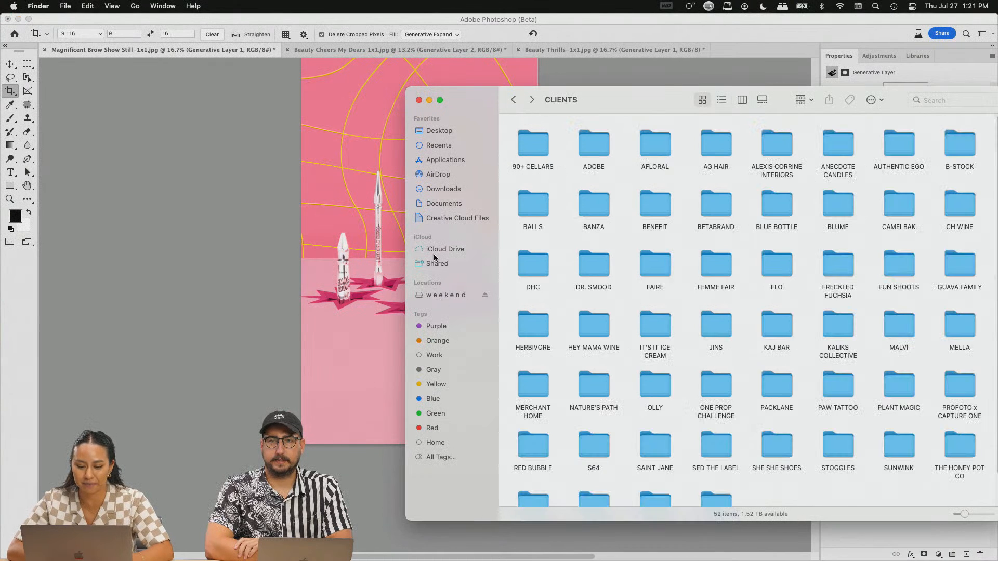
pyautogui.click(465, 130)
pyautogui.doubleClick(586, 148)
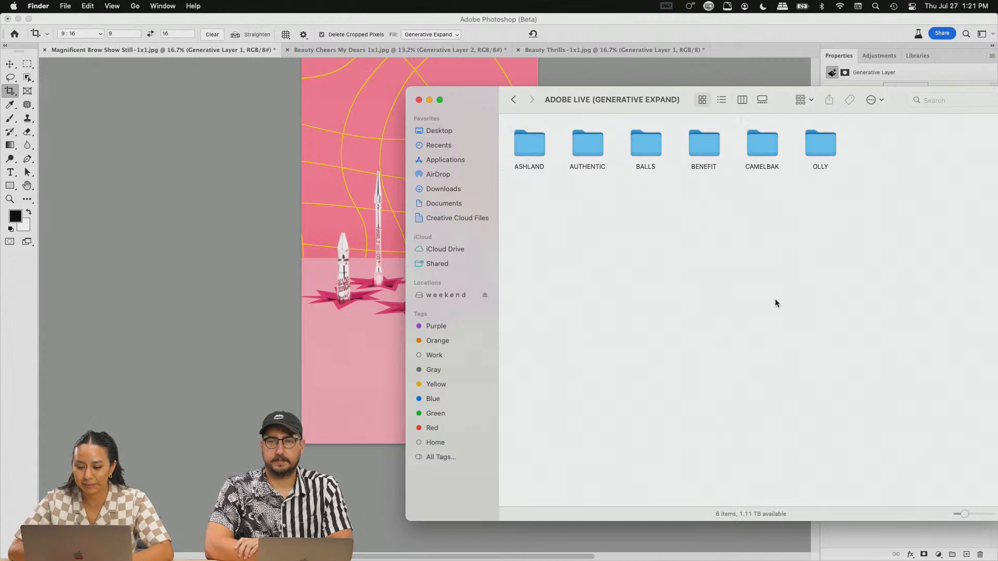
pyautogui.doubleClick(595, 147)
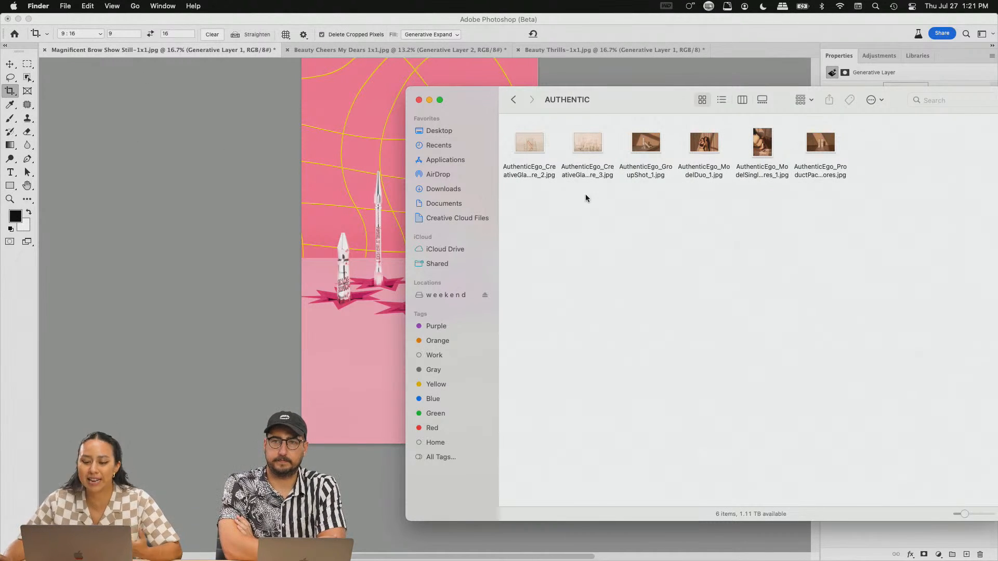
# Step: Return to Photoshop and close the Magnificent Brow Show, Beauty Cheers My Dears and Beauty Thrills images
pyautogui.click(117, 76)
pyautogui.click(44, 49)
pyautogui.click(543, 234)
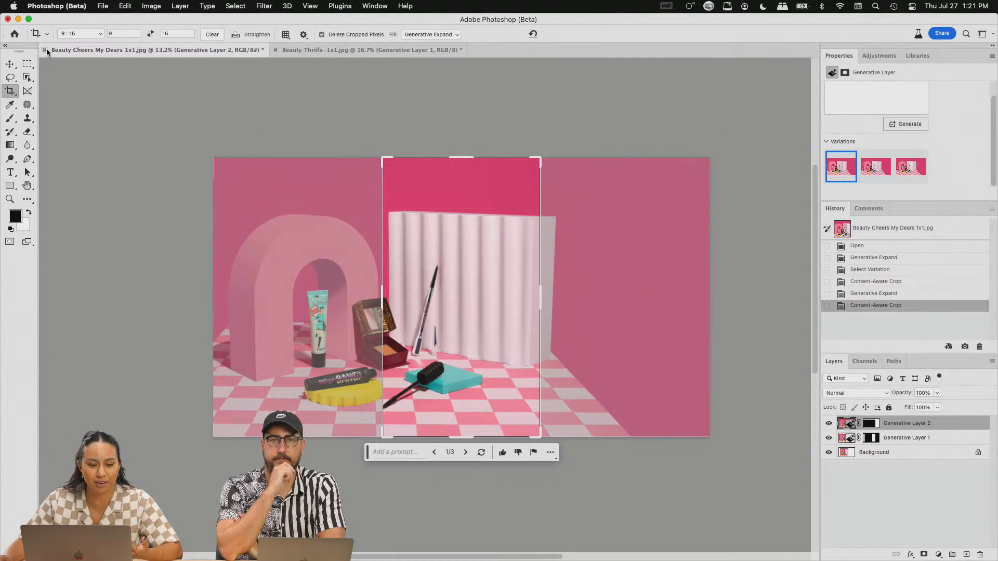
pyautogui.click(45, 50)
pyautogui.click(520, 231)
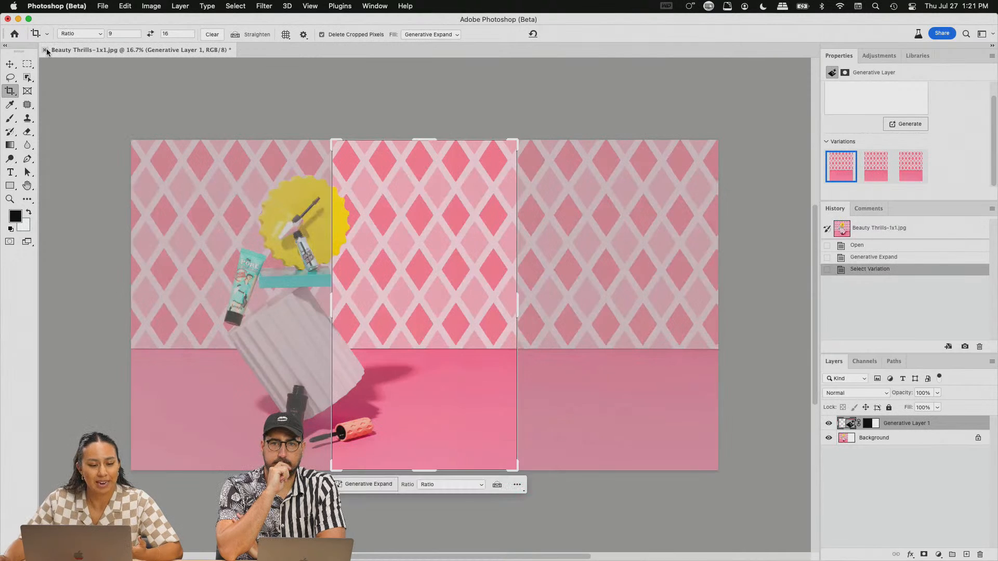
pyautogui.click(45, 50)
pyautogui.click(513, 226)
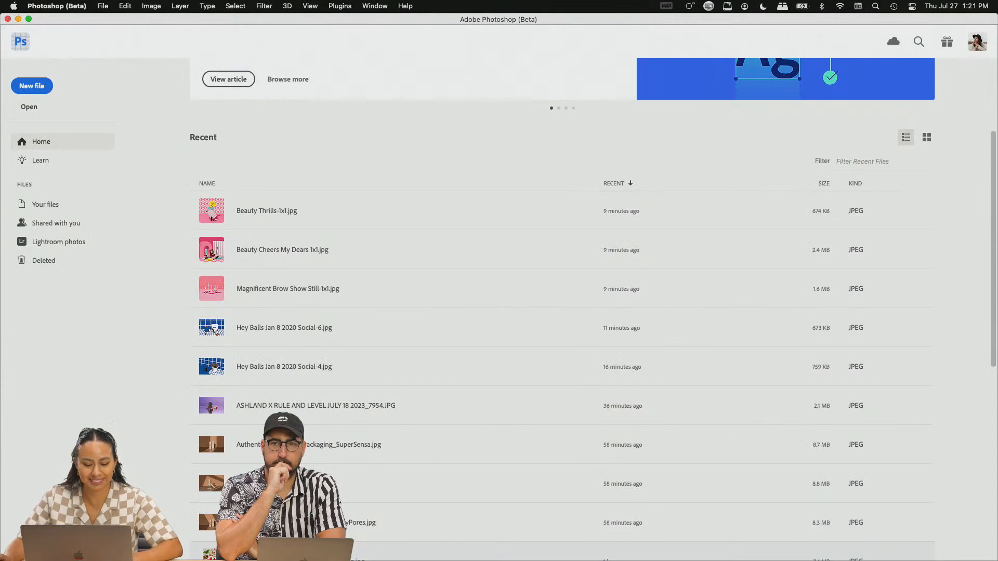
# Step: Open all six AuthenticEgo images from the Finder's AUTHENTIC folder in Photoshop
pyautogui.click(314, 531)
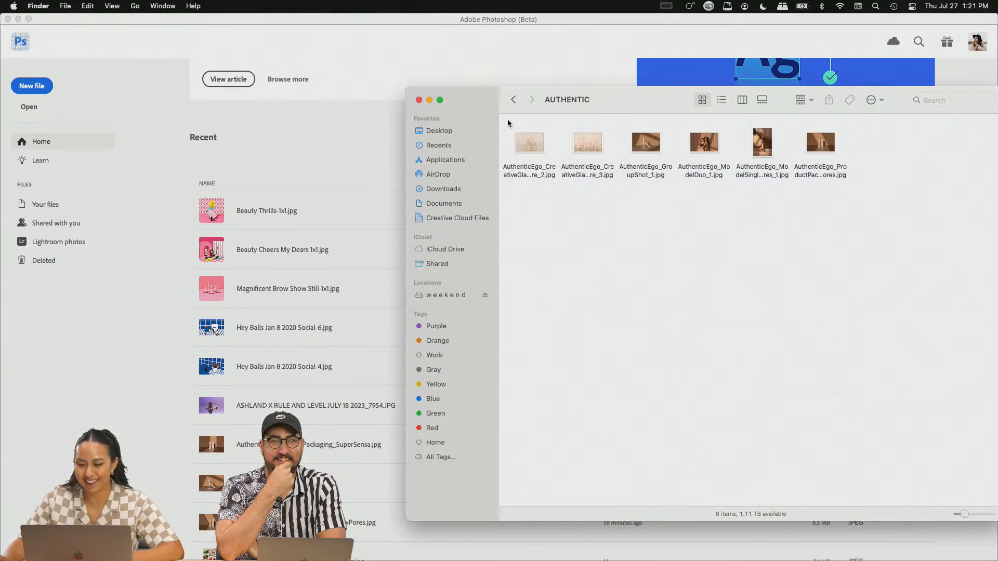
pyautogui.moveTo(508, 123); pyautogui.dragTo(917, 192)
pyautogui.moveTo(821, 147); pyautogui.dragTo(655, 543)
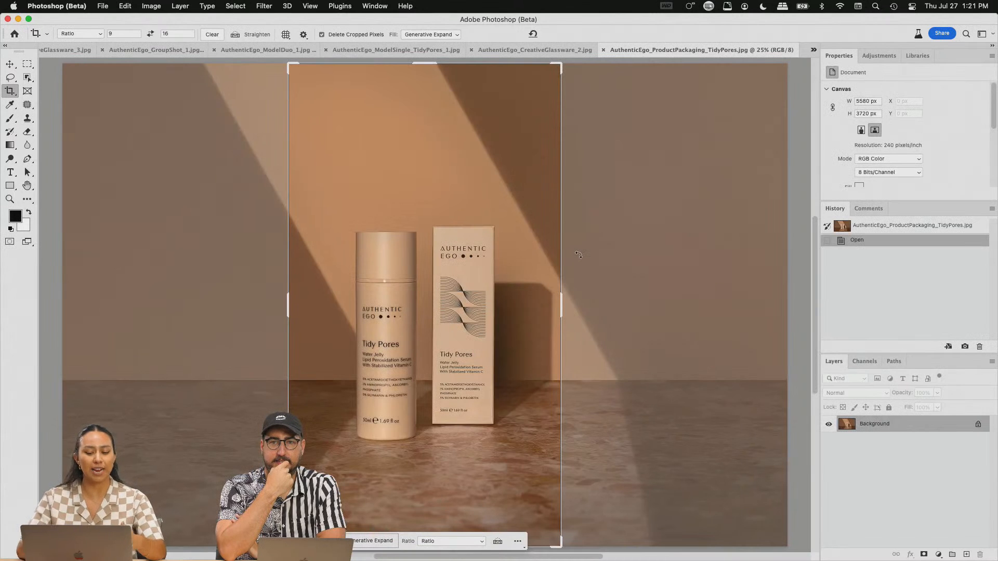
# Step: View the Tidy Pores packaging image without the crop overlay and set up a 9:16 crop on it
pyautogui.click(27, 63)
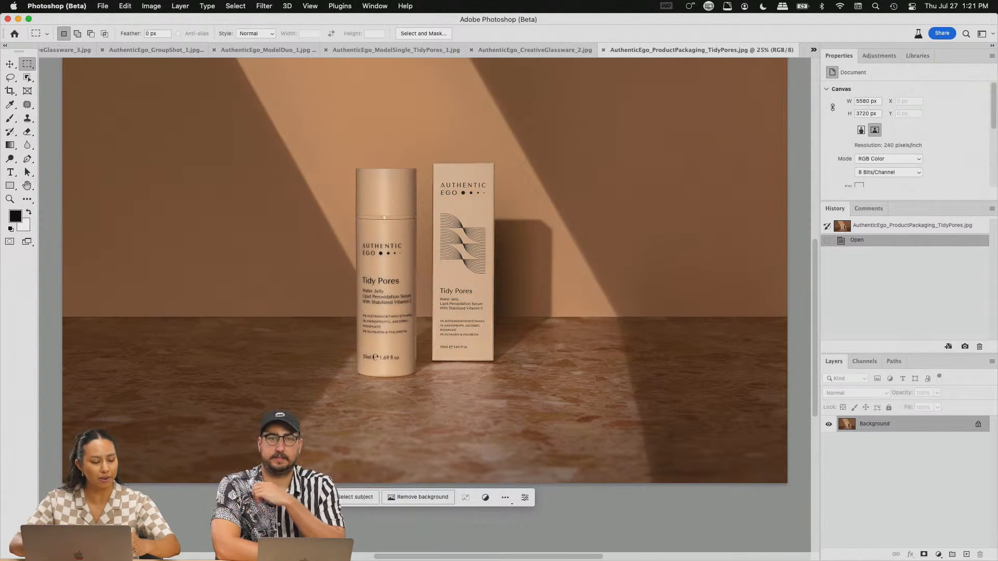
pyautogui.press('super+minus')
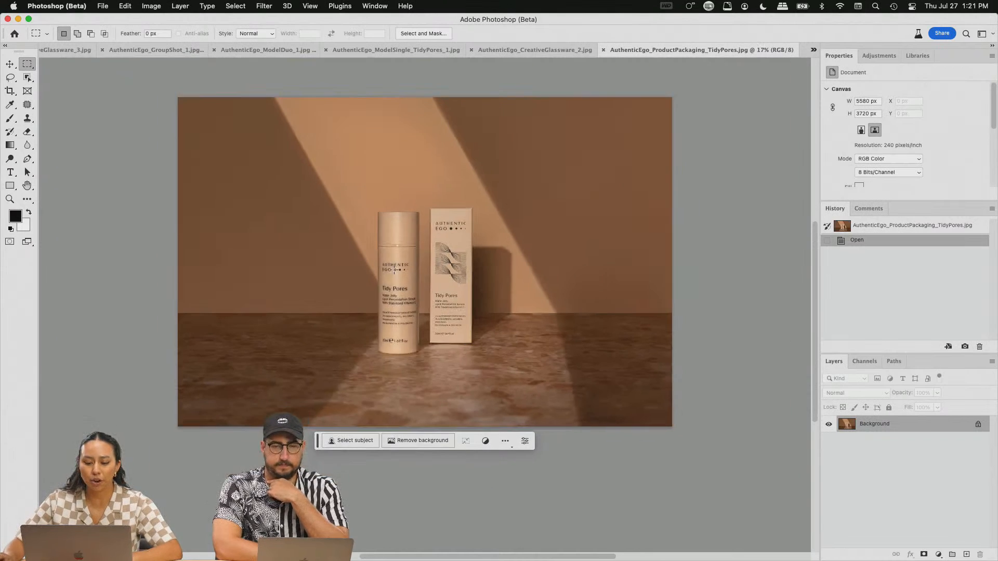
pyautogui.press('super+plus')
pyautogui.scroll(1, 506, 214)
pyautogui.scroll(2, 509, 291)
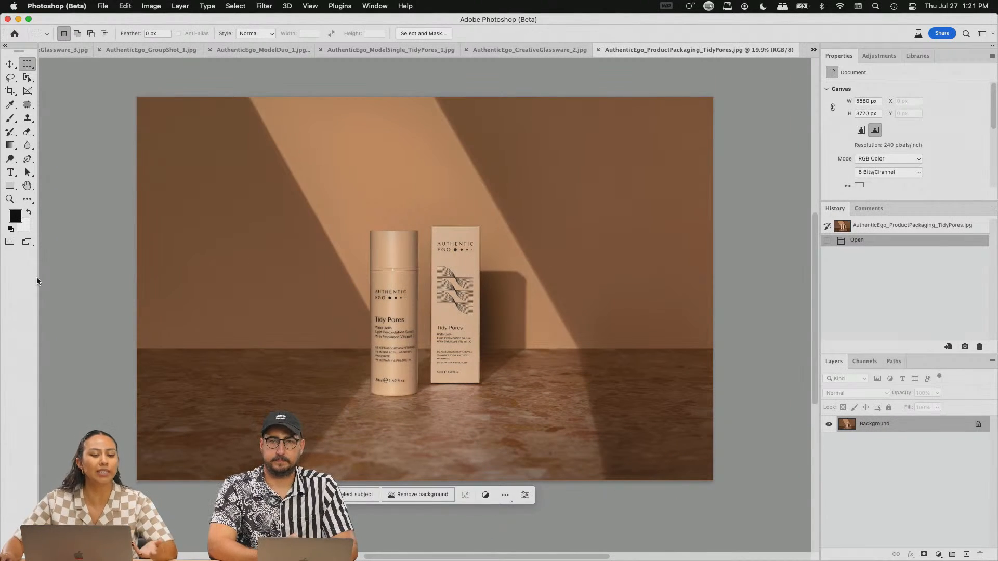
pyautogui.click(10, 91)
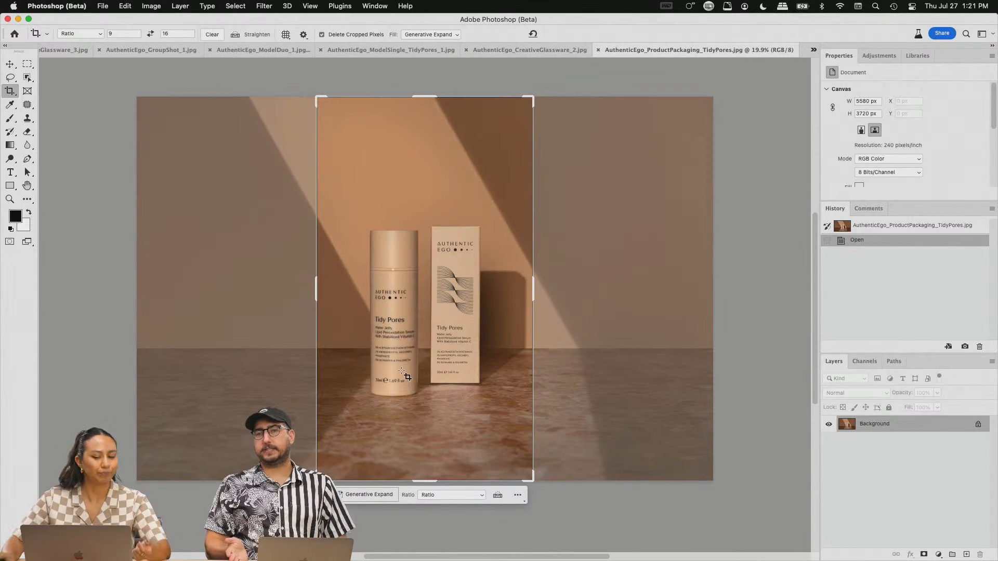
pyautogui.click(451, 497)
pyautogui.scroll(-5, 444, 522)
pyautogui.click(457, 524)
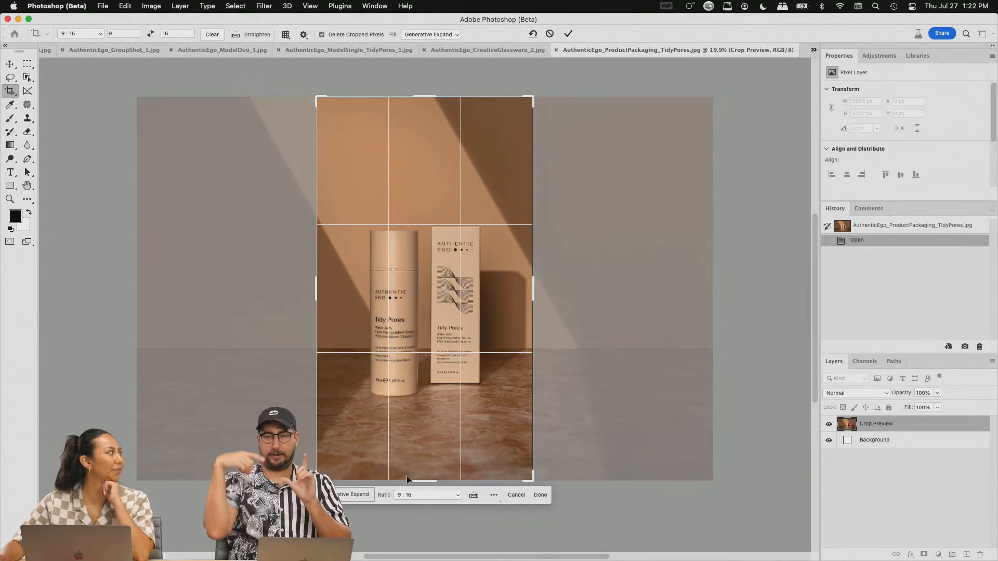
# Step: Enlarge the 9:16 crop frame beyond the image's edges and reposition the bottle and box within it
pyautogui.moveTo(431, 480); pyautogui.dragTo(451, 507)
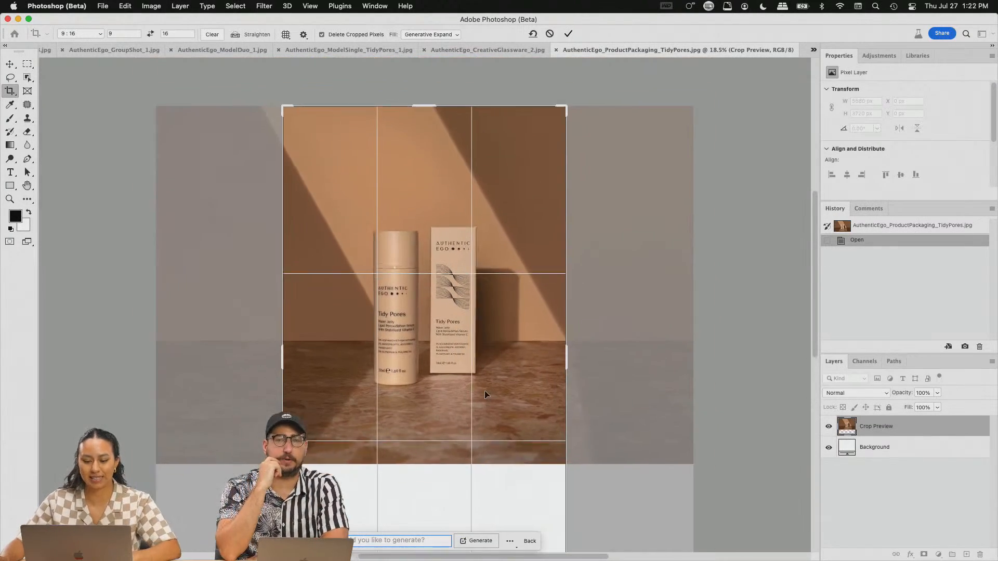
pyautogui.moveTo(424, 343); pyautogui.dragTo(455, 411)
pyautogui.moveTo(435, 374); pyautogui.dragTo(437, 367)
pyautogui.scroll(-3, 486, 378)
pyautogui.scroll(-3, 469, 326)
# Step: Fine-tune the bottle and box placement in the 9:16 frame and fill the empty areas with Generative Expand without a prompt
pyautogui.moveTo(461, 266); pyautogui.dragTo(470, 265)
pyautogui.click(476, 289)
pyautogui.moveTo(411, 399); pyautogui.dragTo(412, 406)
pyautogui.moveTo(455, 319); pyautogui.dragTo(454, 325)
pyautogui.press('Return')
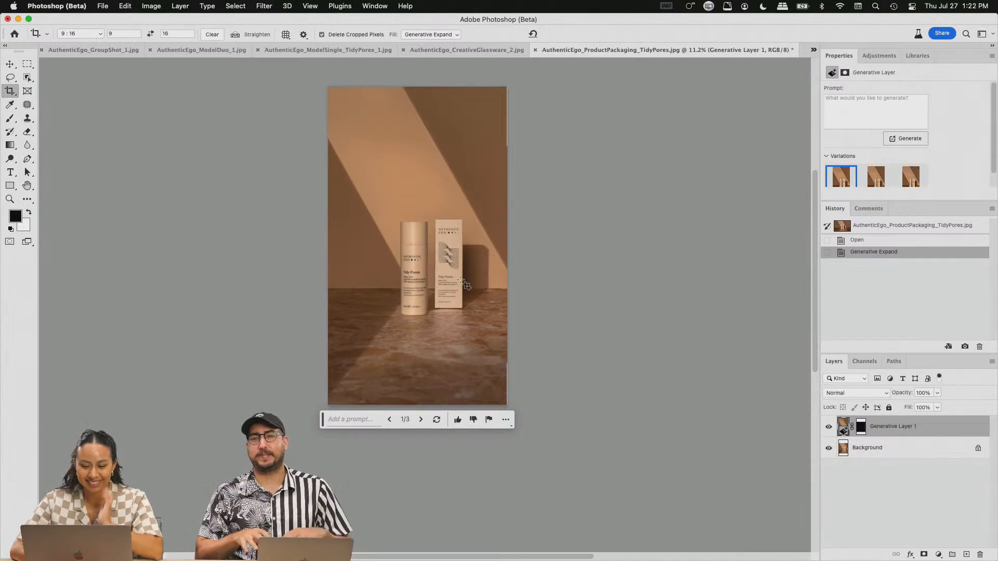
# Step: Compare the first and second variations of the expanded Tidy Pores background, checking the wall and stone surface
pyautogui.scroll(5, 464, 285)
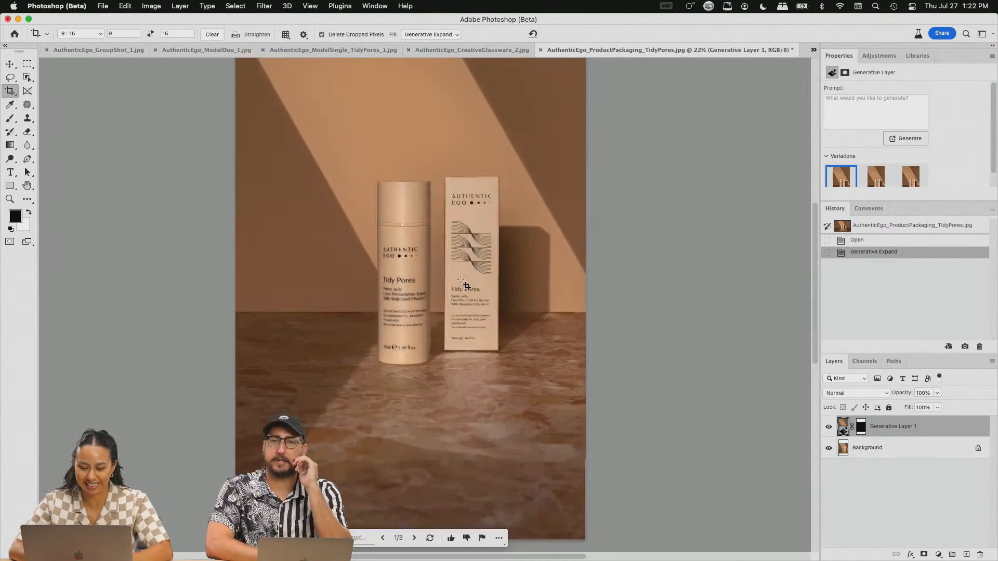
pyautogui.scroll(5, 464, 284)
pyautogui.scroll(-3, 464, 284)
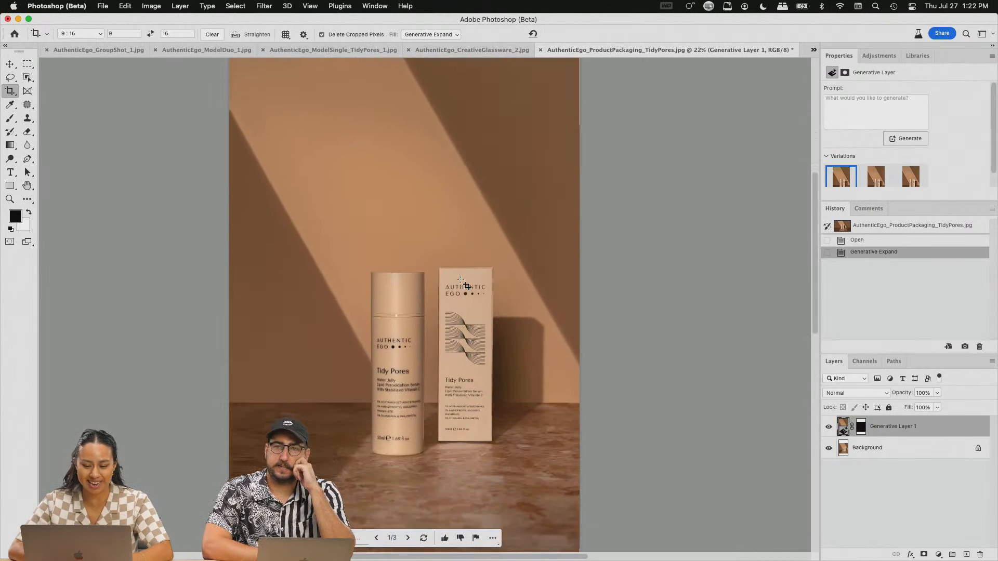
pyautogui.scroll(-5, 464, 285)
pyautogui.scroll(2, 423, 333)
pyautogui.click(877, 180)
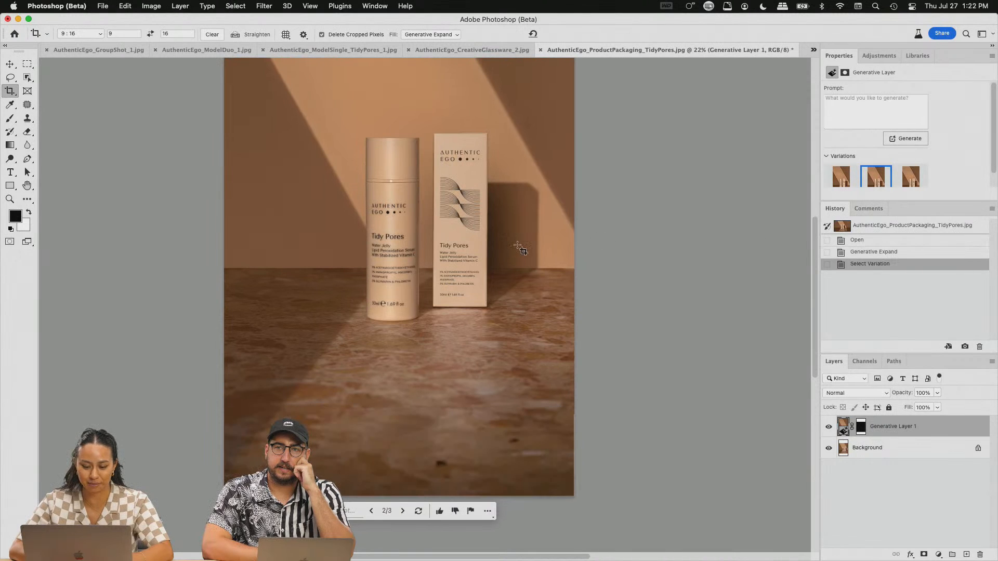
pyautogui.scroll(-3, 452, 311)
# Step: Show the third variation and examine the light and shadow on its expanded upper wall up close
pyautogui.click(909, 178)
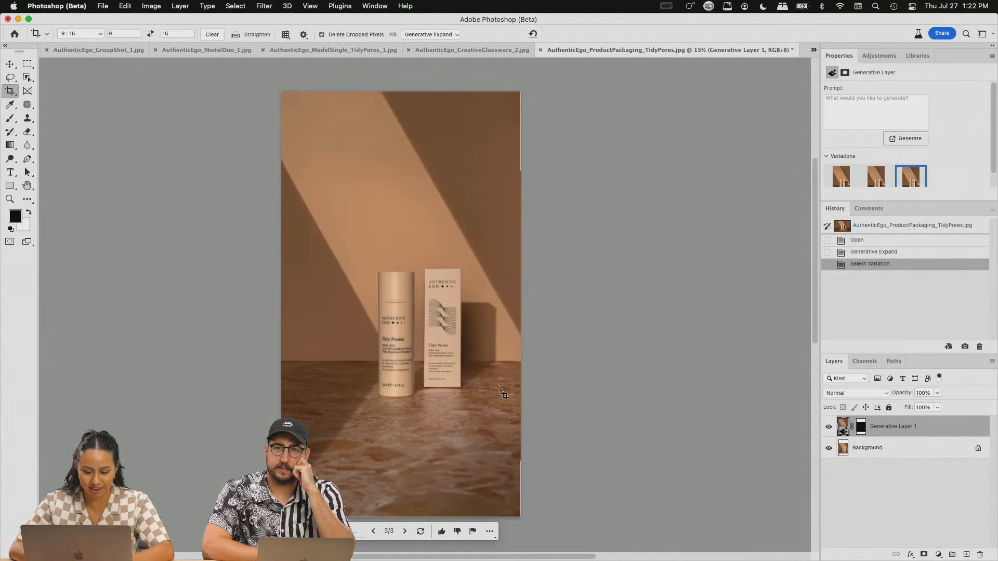
pyautogui.scroll(6, 551, 332)
pyautogui.scroll(1, 602, 269)
pyautogui.scroll(-2, 603, 269)
pyautogui.scroll(15, 603, 270)
pyautogui.scroll(-4, 603, 270)
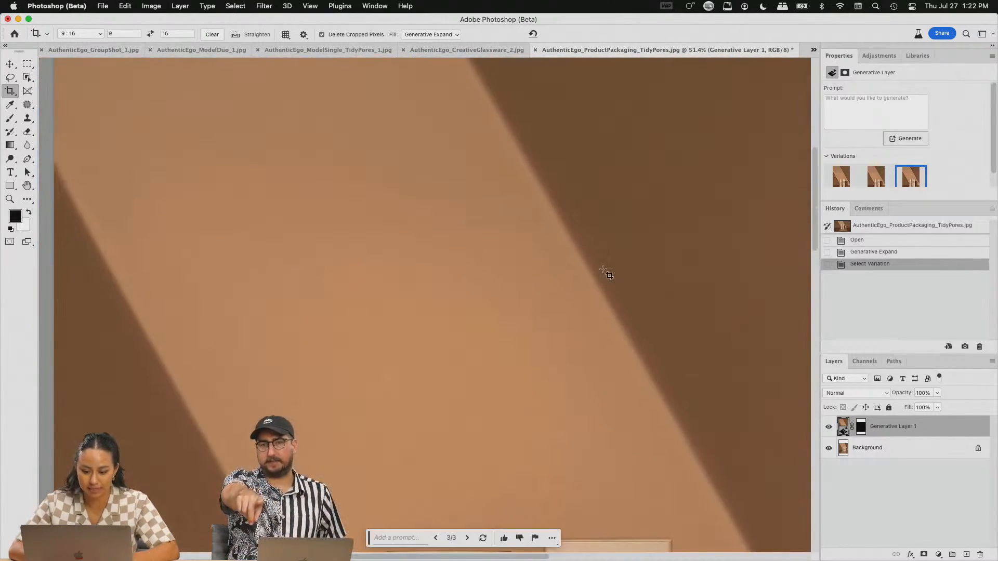
pyautogui.hscroll(-2, 607, 274)
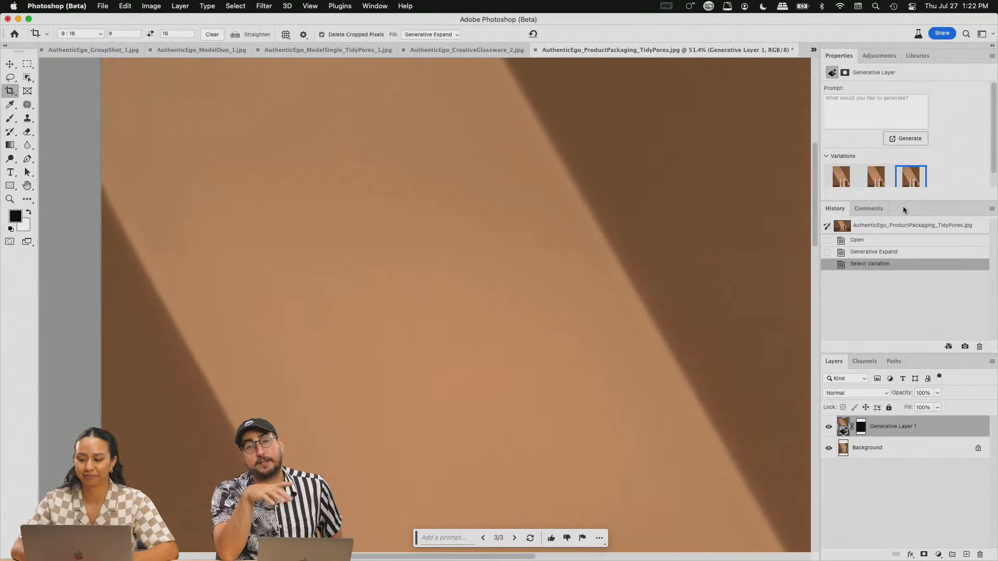
# Step: Select the first variation again and examine the wall's grain where the generated area meets the original photo
pyautogui.click(841, 178)
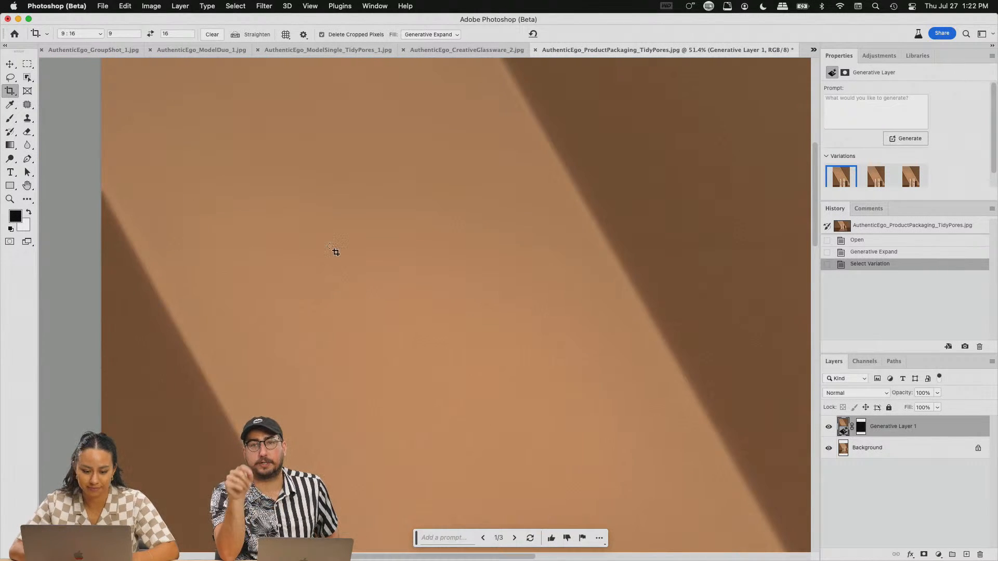
pyautogui.scroll(5, 335, 252)
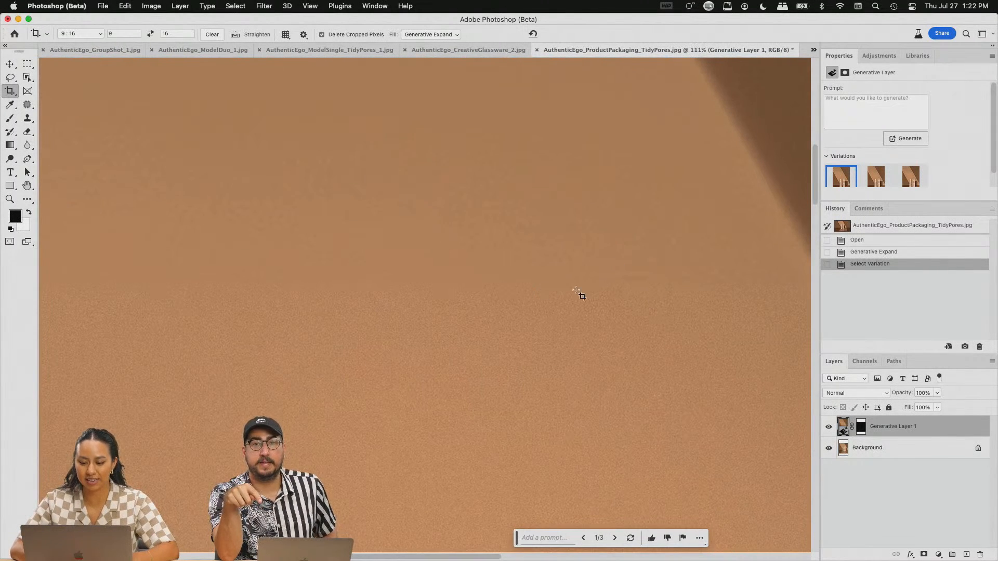
pyautogui.scroll(-5, 407, 348)
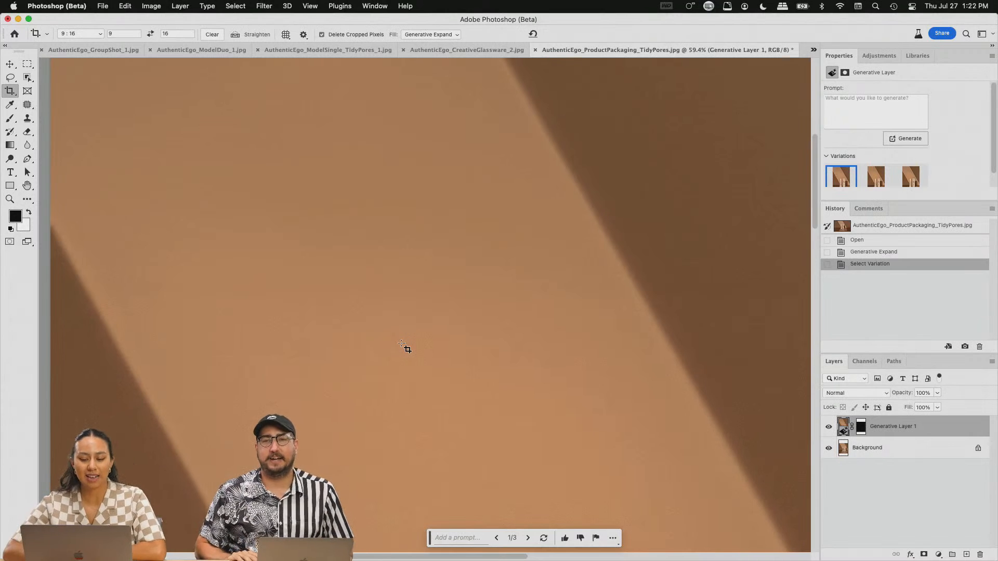
pyautogui.scroll(-5, 338, 292)
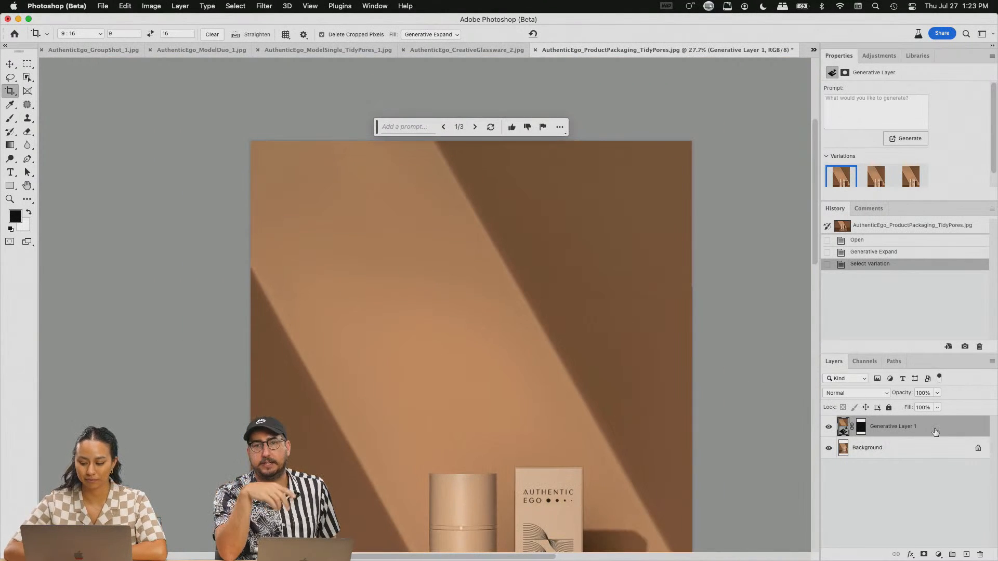
pyautogui.scroll(-3, 583, 394)
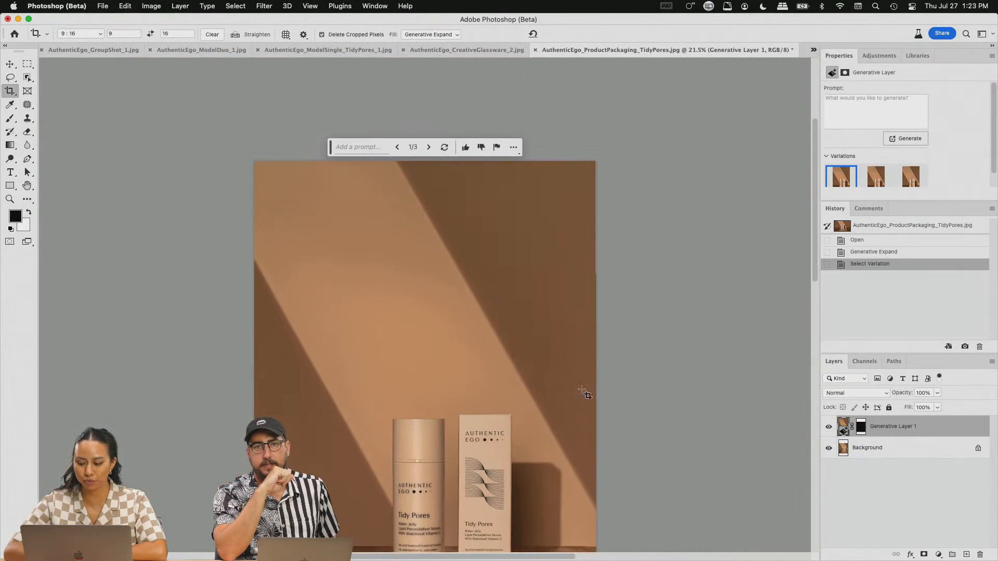
# Step: Apply the Sharpen filter to the generative layer of the Tidy Pores image
pyautogui.click(263, 7)
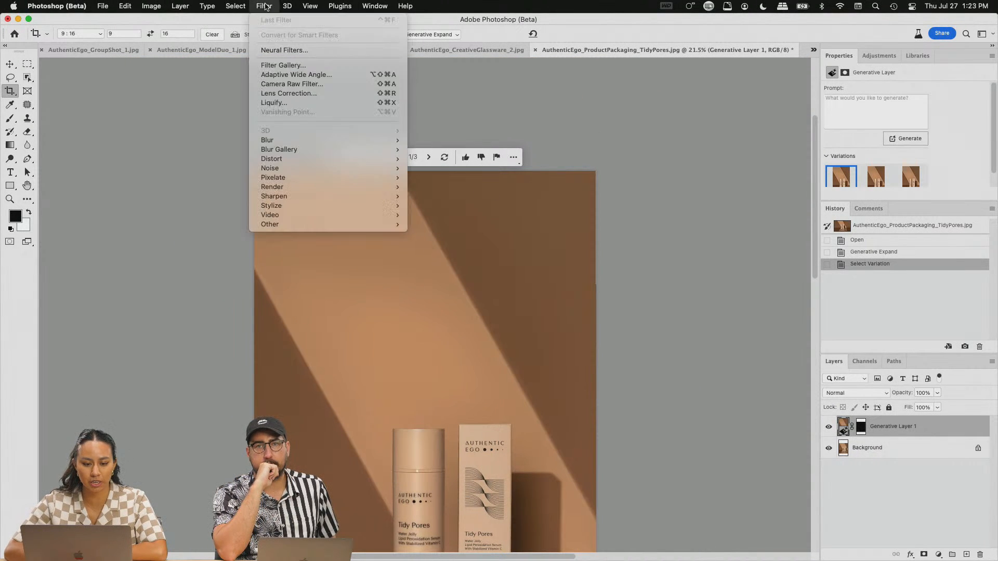
pyautogui.moveTo(352, 197)
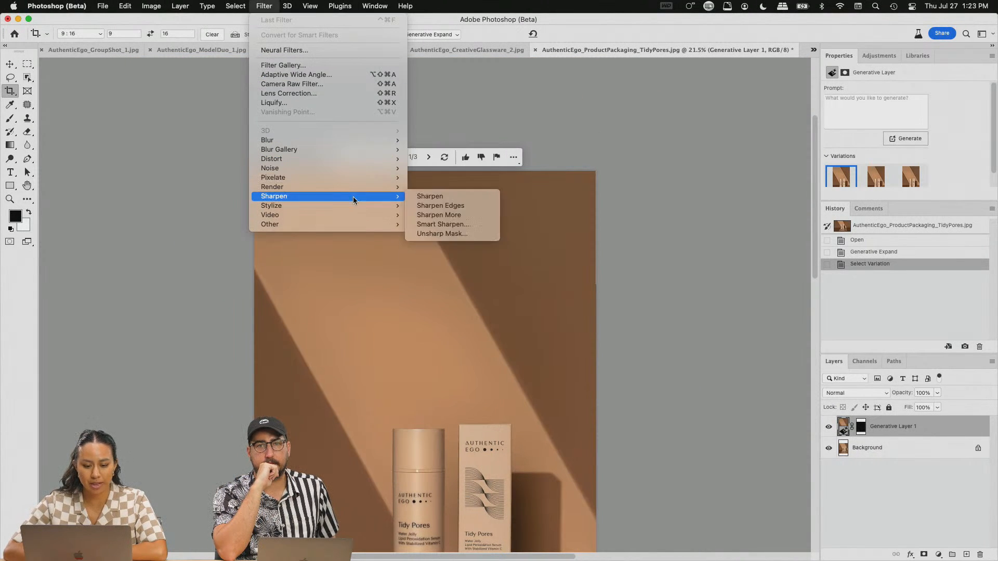
pyautogui.click(440, 196)
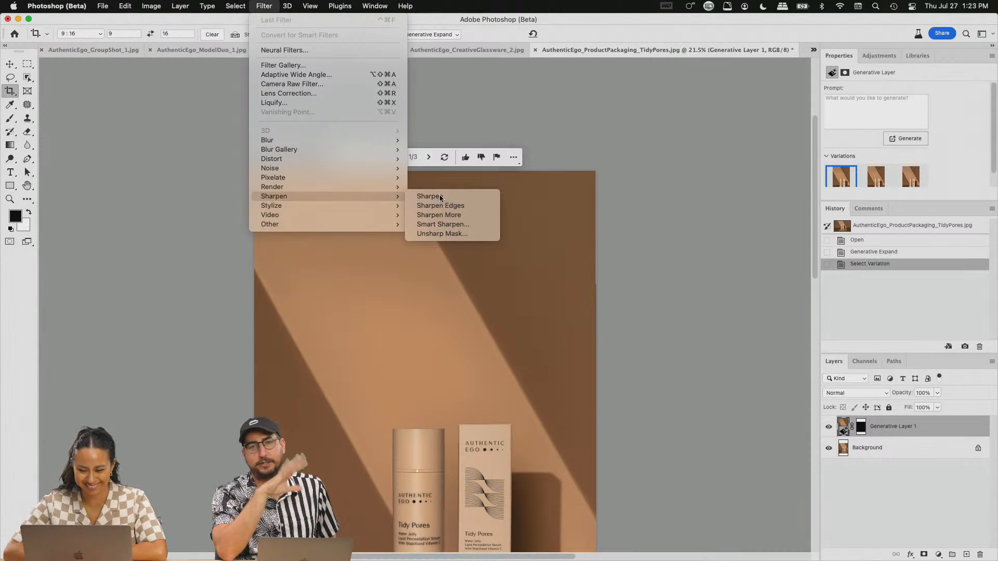
pyautogui.scroll(10, 334, 280)
pyautogui.scroll(5, 334, 281)
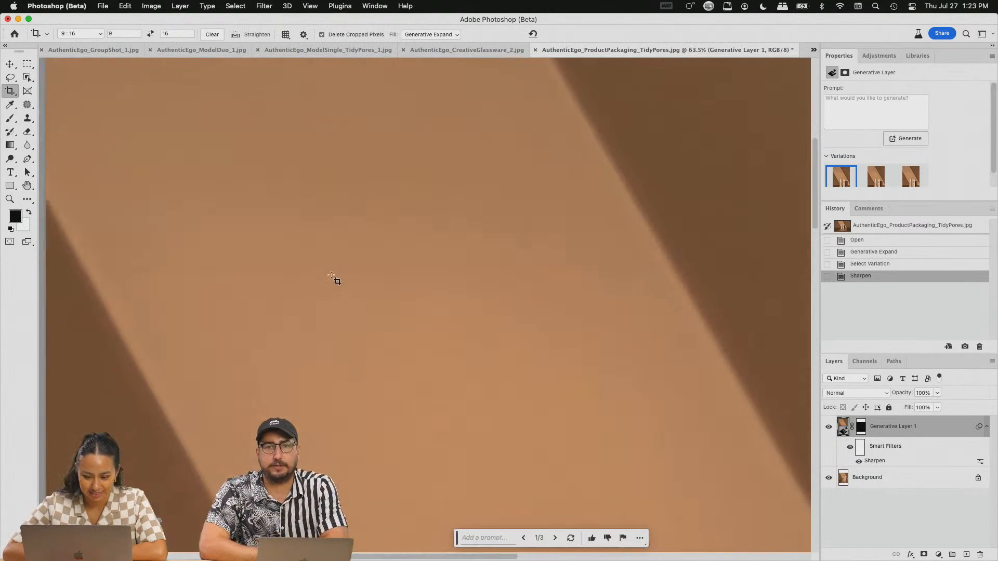
# Step: Compare the wall's texture before and after sharpening where the generated area meets the original photo
pyautogui.click(875, 266)
pyautogui.click(882, 276)
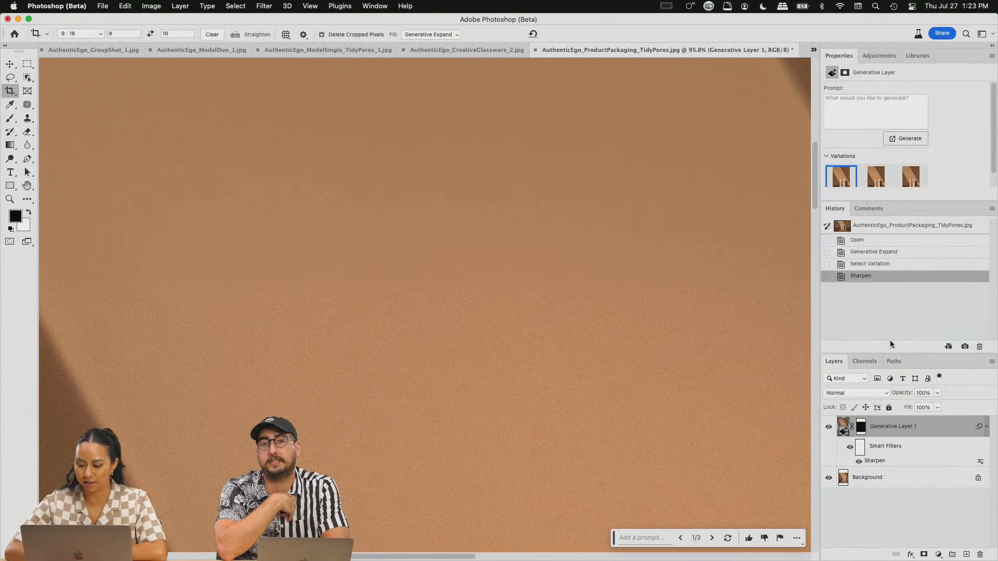
pyautogui.click(880, 268)
pyautogui.click(880, 276)
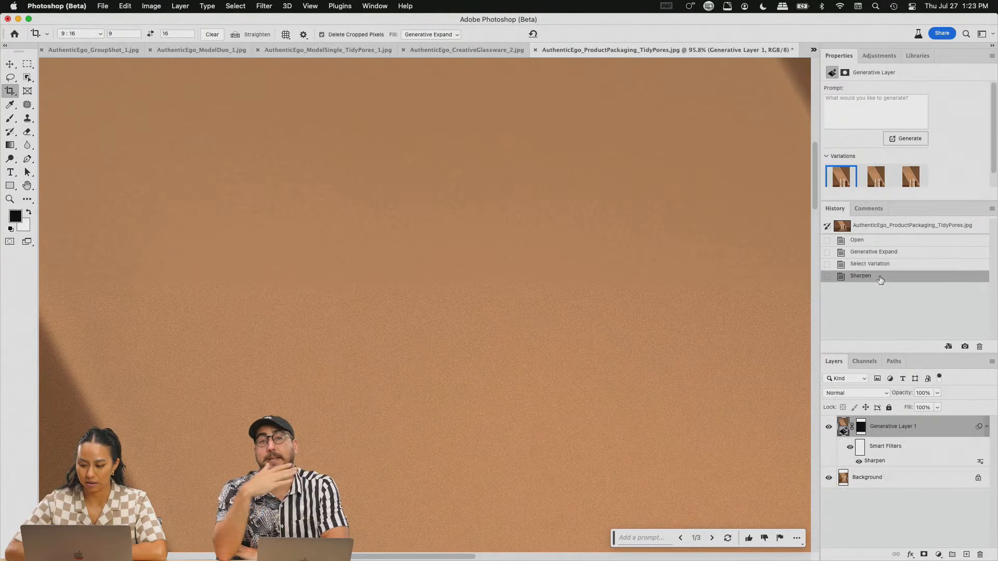
# Step: Apply the Sharpen filter to the generative layer a second time and review the whole expanded wall
pyautogui.click(263, 7)
pyautogui.click(276, 21)
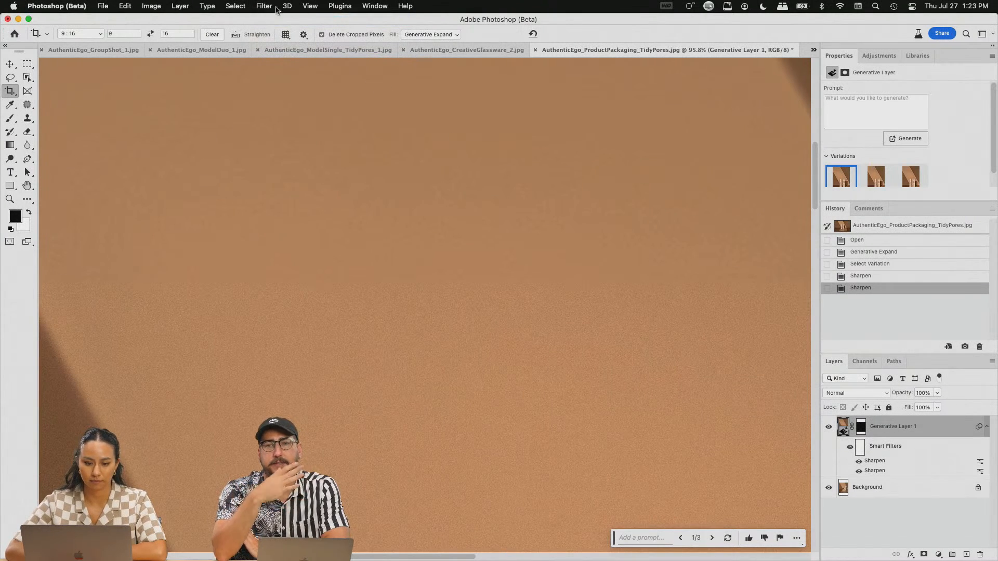
pyautogui.click(264, 6)
pyautogui.click(552, 206)
pyautogui.scroll(-5, 552, 206)
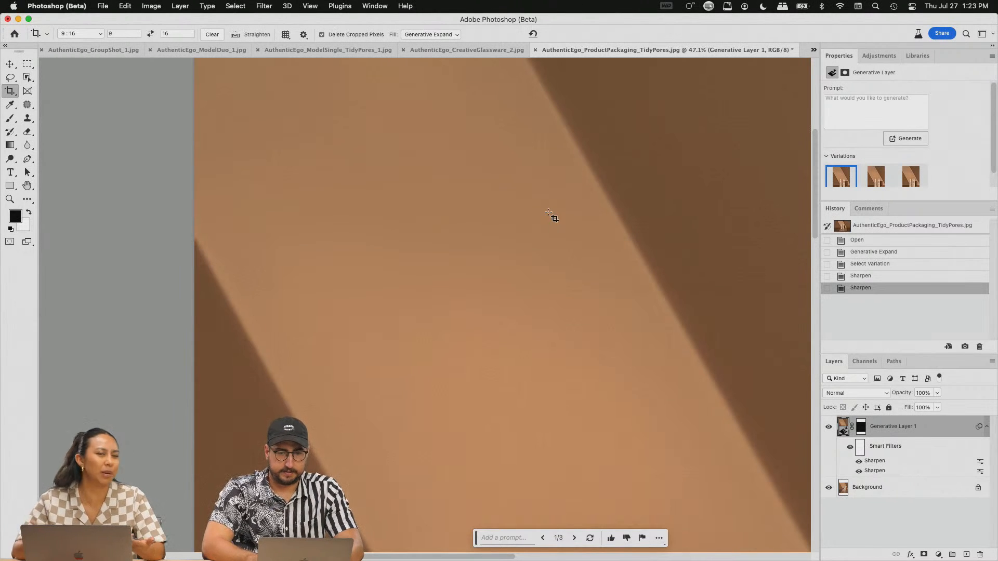
pyautogui.scroll(-3, 408, 280)
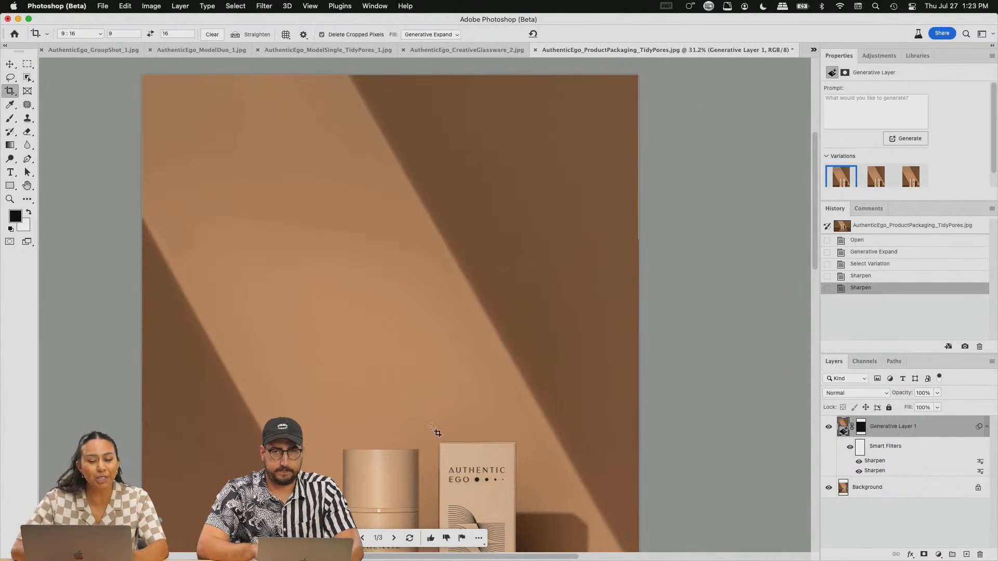
pyautogui.scroll(-2, 435, 431)
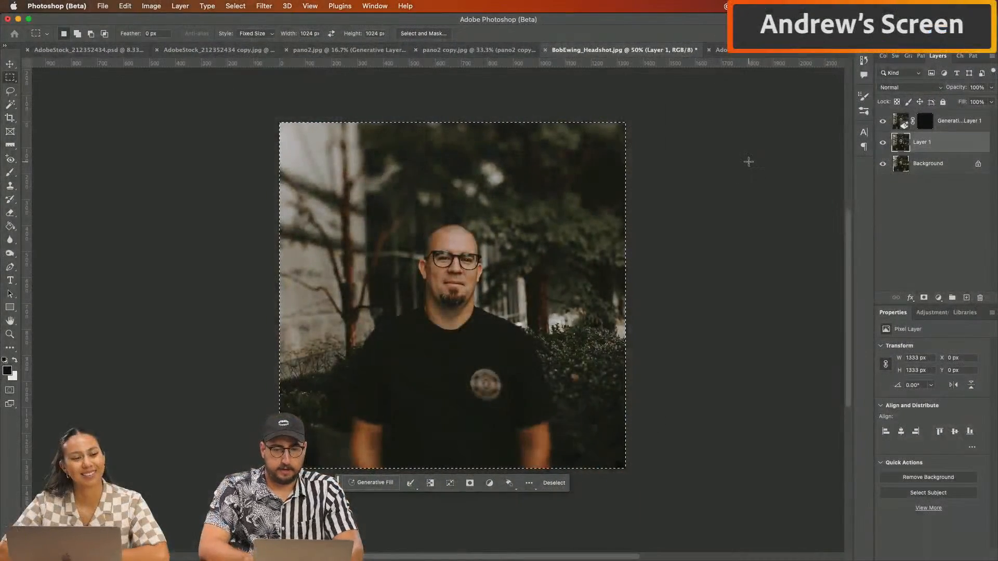
# Step: Create a new document with the default settings and paste the copied outdoor portrait into it
pyautogui.hotkey('ctrl', 'n')
pyautogui.press('Return')
pyautogui.hotkey('ctrl', 'v')
pyautogui.press('z')
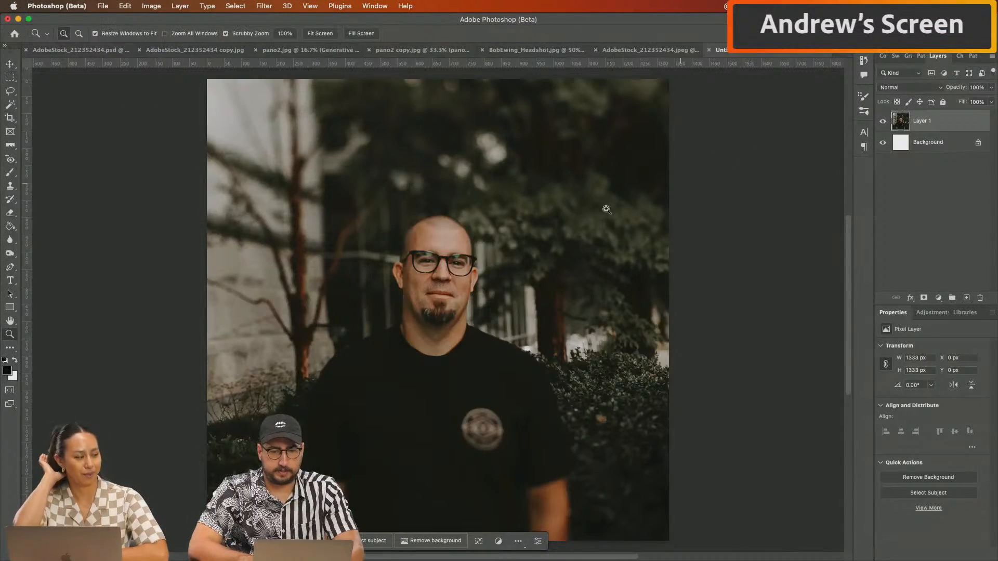
pyautogui.keyDown('alt'); pyautogui.click(559, 222); pyautogui.keyUp('alt')
pyautogui.keyDown('alt'); pyautogui.click(560, 223); pyautogui.keyUp('alt')
pyautogui.keyDown('alt'); pyautogui.click(529, 232); pyautogui.keyUp('alt')
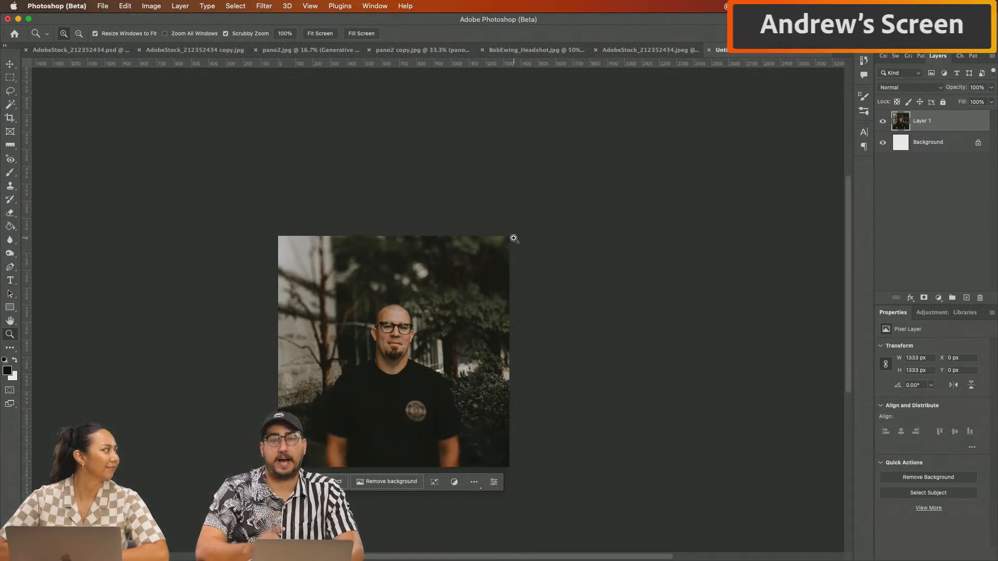
# Step: Set the crop fill to Generative Expand and enlarge the square crop frame above and to the right of the portrait
pyautogui.press('c')
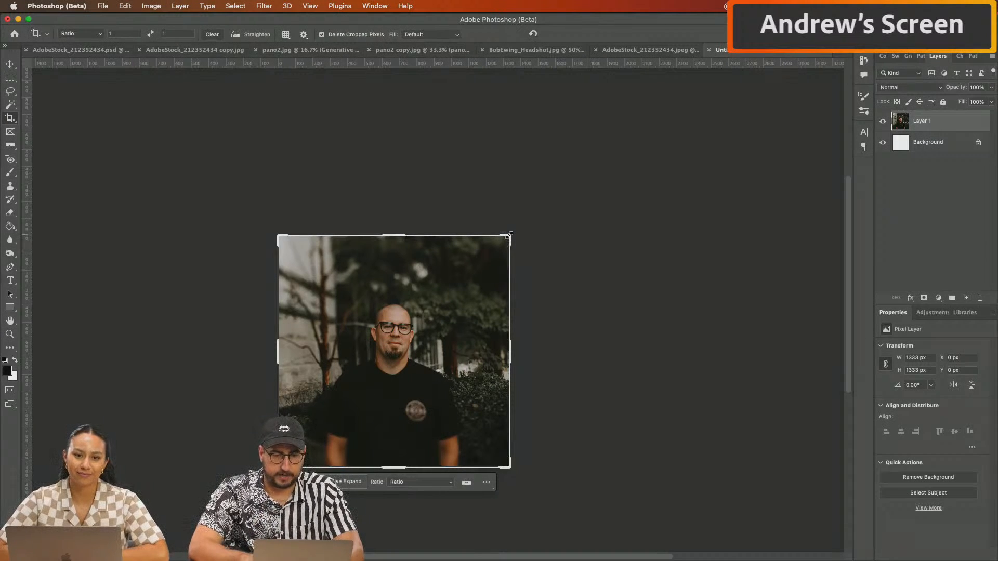
pyautogui.click(431, 34)
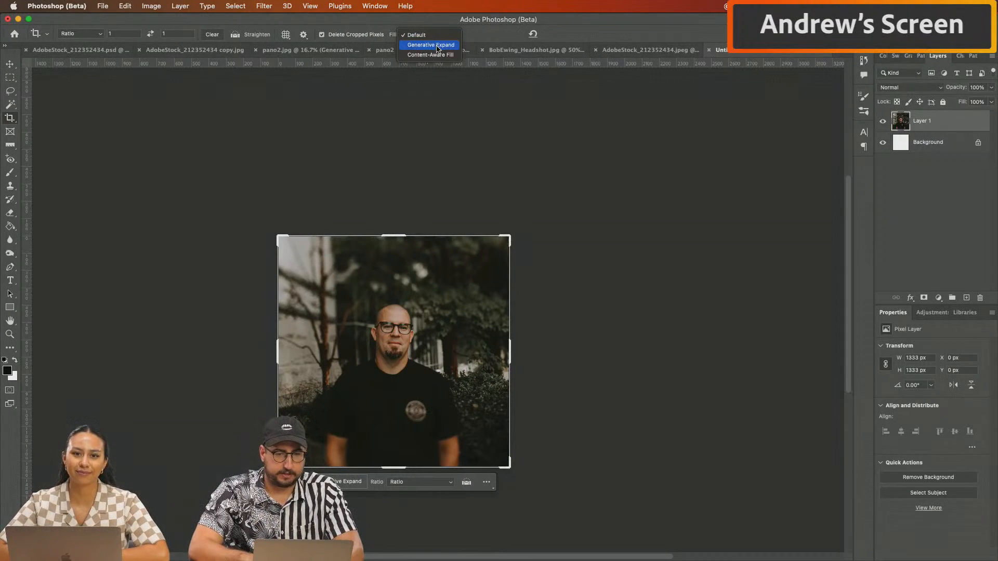
pyautogui.click(437, 45)
pyautogui.moveTo(511, 236); pyautogui.dragTo(593, 195)
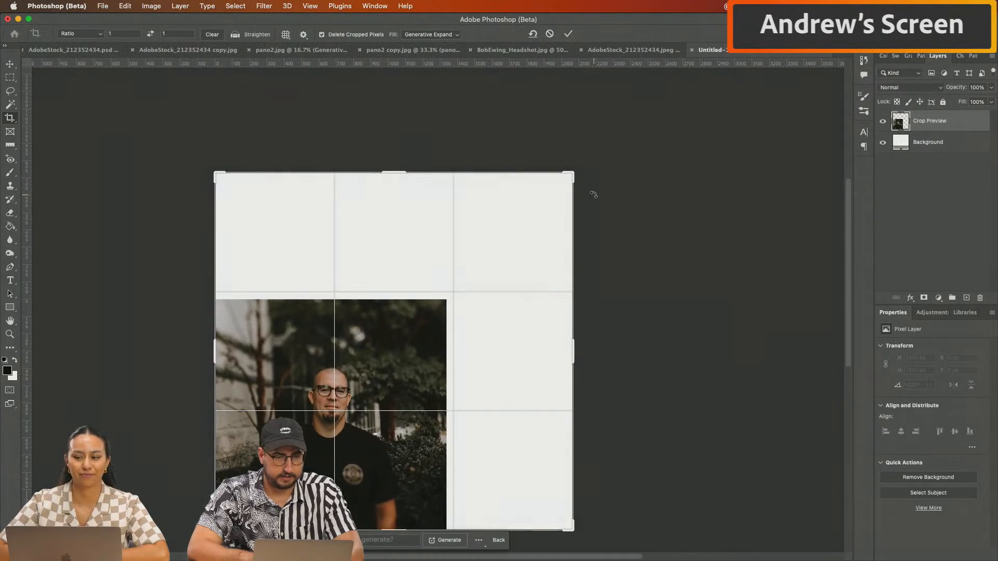
# Step: Switch the crop to unconstrained W x H x Resolution, extend the frame around all sides of the portrait and generate the expansion without a prompt
pyautogui.click(79, 33)
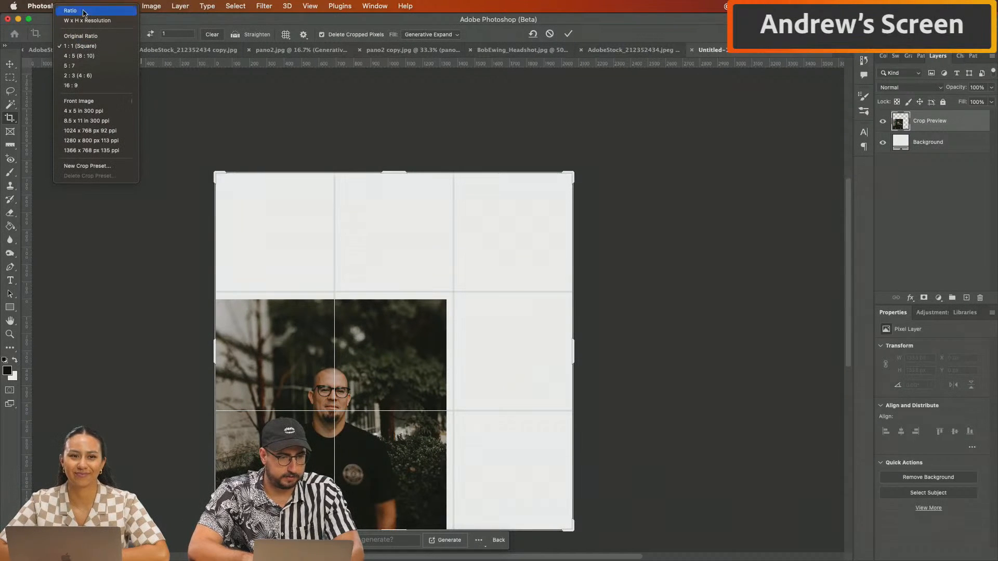
pyautogui.click(87, 20)
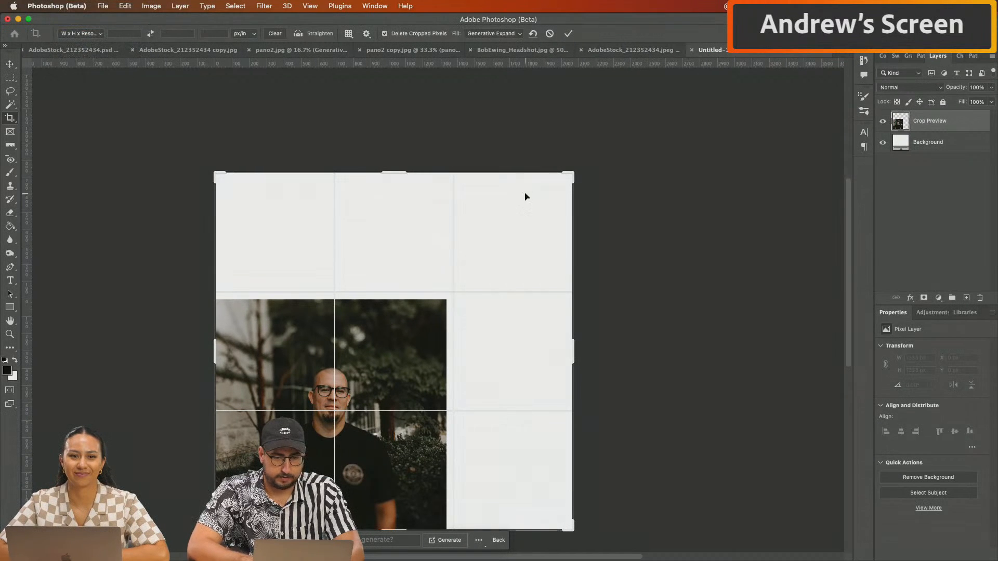
pyautogui.moveTo(567, 173); pyautogui.dragTo(616, 191)
pyautogui.moveTo(304, 327); pyautogui.dragTo(407, 299)
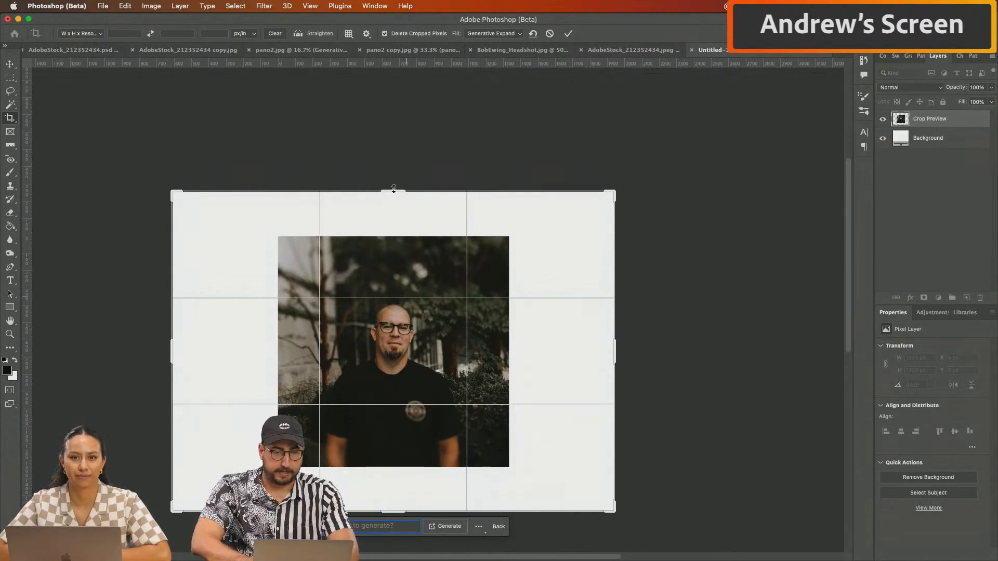
pyautogui.moveTo(393, 191); pyautogui.dragTo(394, 166)
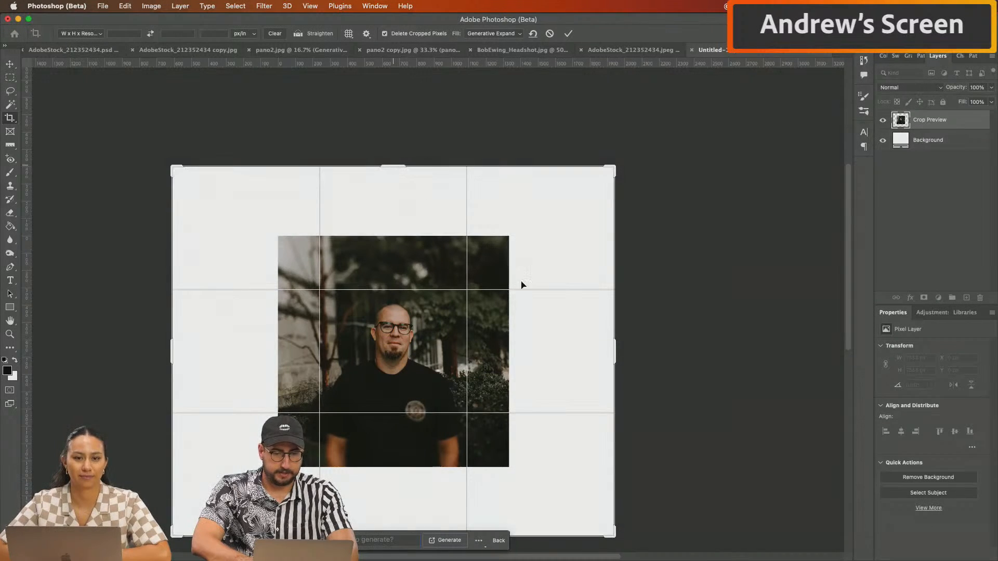
pyautogui.moveTo(615, 347); pyautogui.dragTo(627, 350)
pyautogui.press('Return')
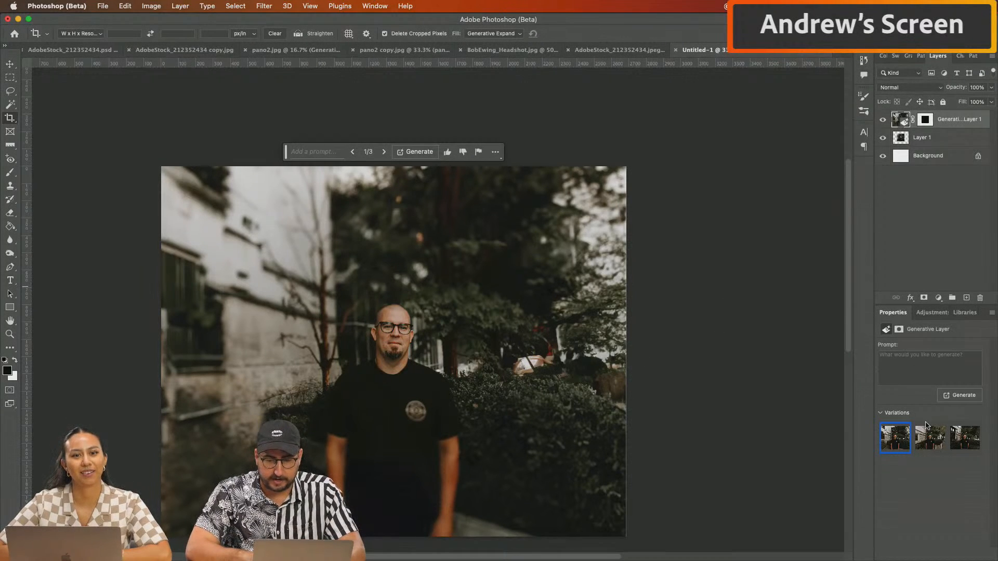
# Step: Go through the generated variations to the third one and examine its foliage beside the portrait up close
pyautogui.click(931, 446)
pyautogui.click(957, 445)
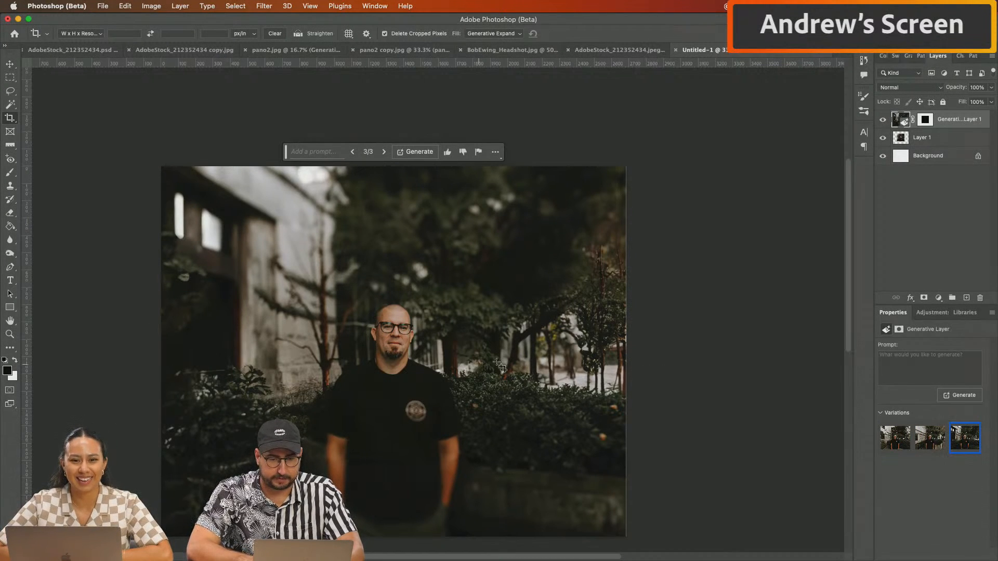
pyautogui.press('z')
pyautogui.click(503, 239)
pyautogui.moveTo(332, 238); pyautogui.dragTo(333, 241)
pyautogui.click(429, 287)
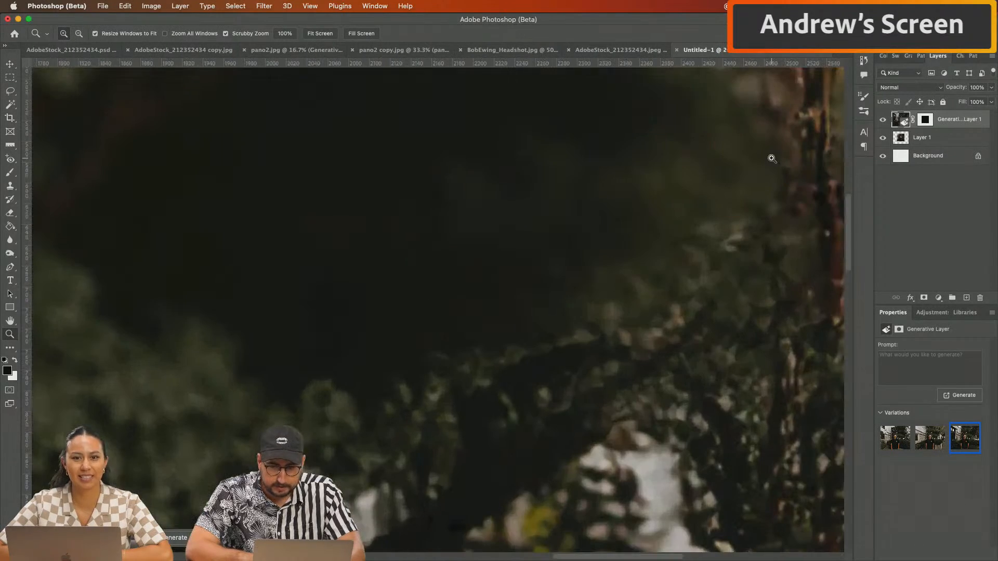
# Step: Toggle the generative layer's visibility to compare the original foliage with the expanded area, including the hedge below
pyautogui.click(882, 121)
pyautogui.click(882, 119)
pyautogui.click(881, 120)
pyautogui.click(882, 120)
pyautogui.click(517, 276)
pyautogui.scroll(-5, 517, 275)
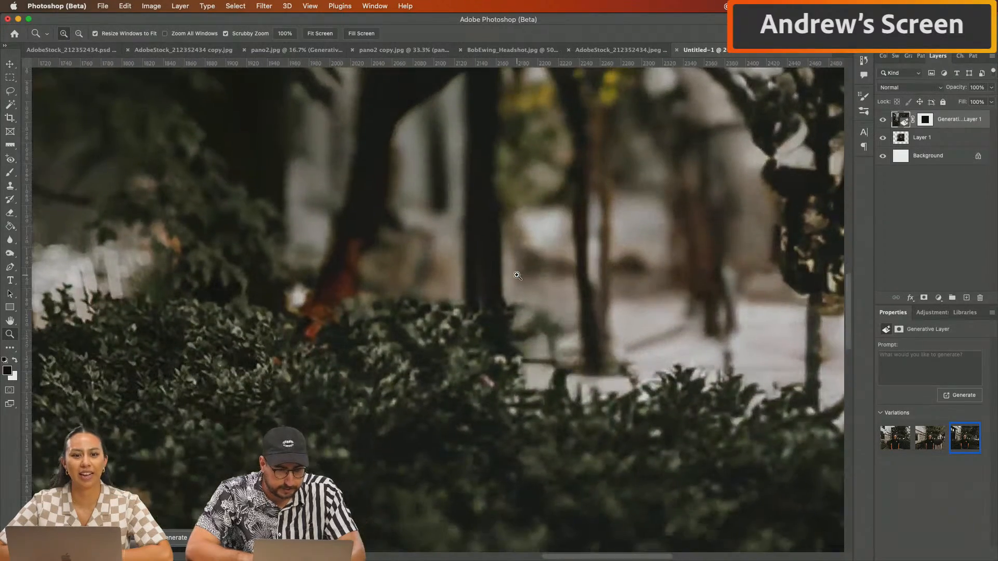
# Step: Examine the grain at pixel level where the original foliage meets the generated background
pyautogui.click(340, 351)
pyautogui.scroll(10, 332, 276)
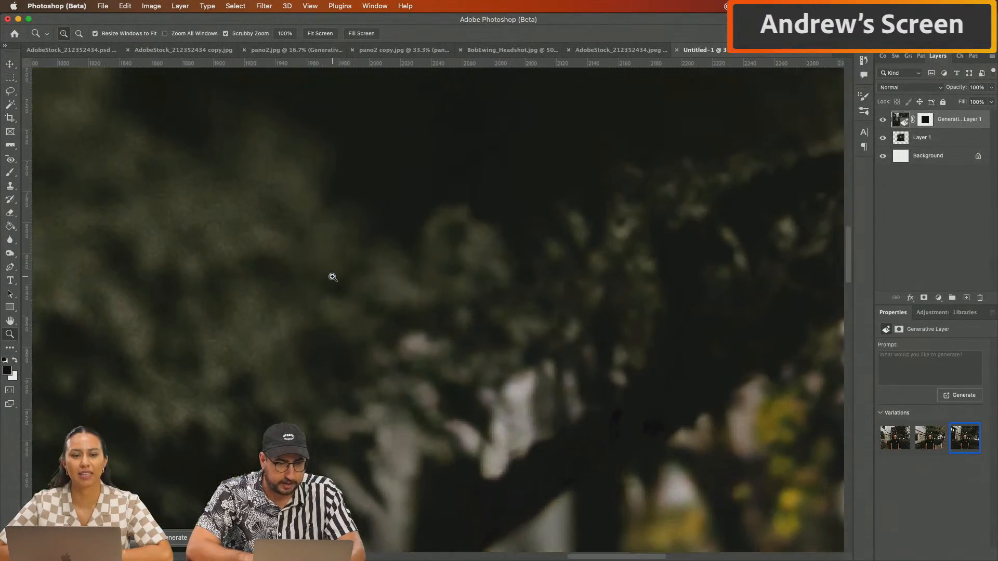
pyautogui.click(291, 226)
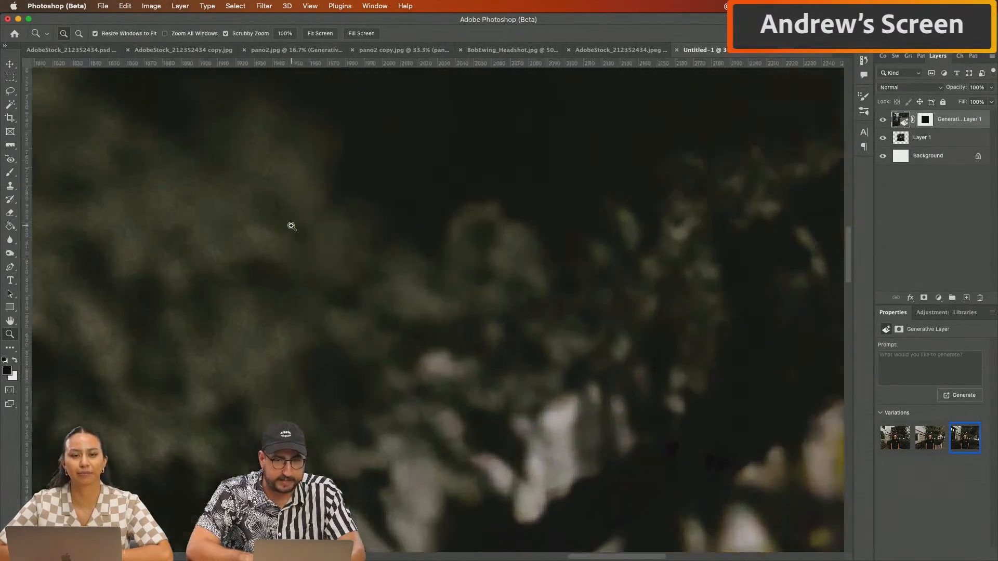
pyautogui.click(302, 240)
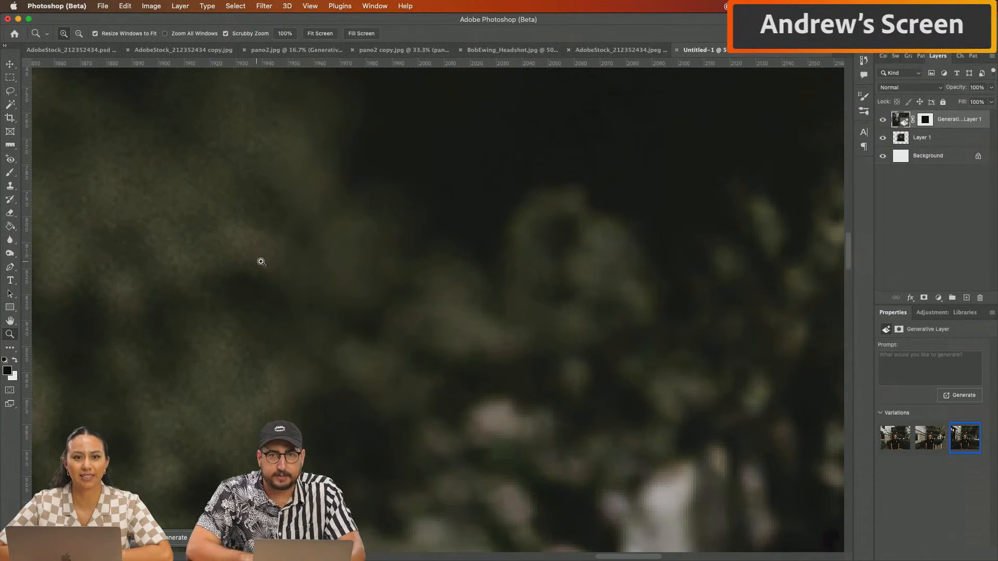
pyautogui.hscroll(-5, 259, 250)
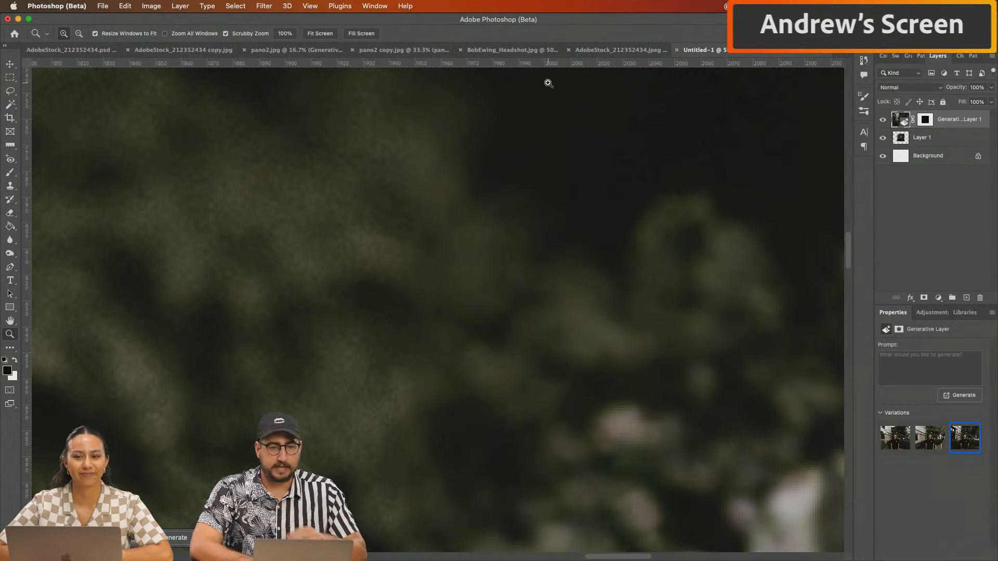
# Step: Add a new layer above the generative layer in Overlay mode, filled with the Overlay-neutral 50% gray
pyautogui.press('shift+super+n')
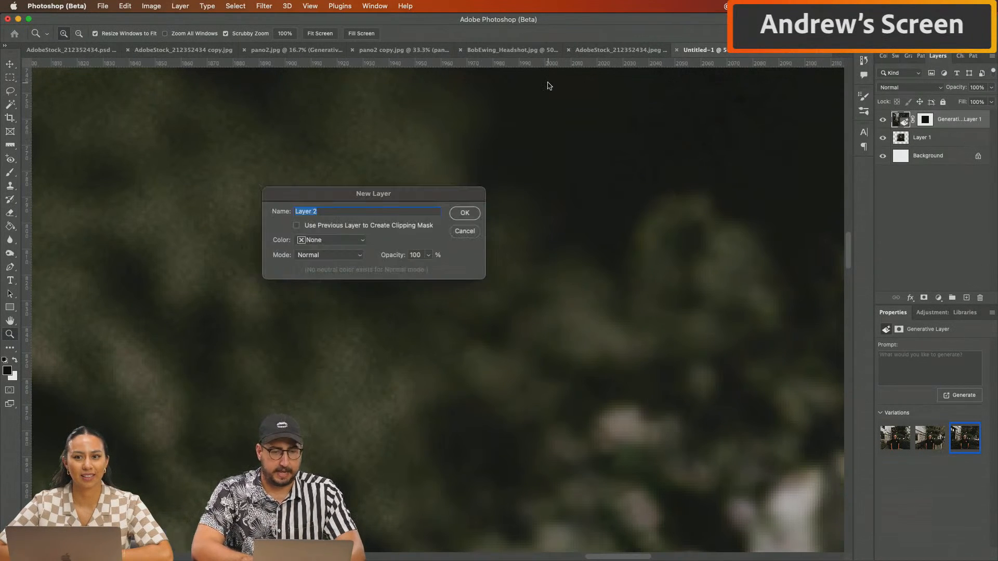
pyautogui.click(310, 259)
pyautogui.click(312, 403)
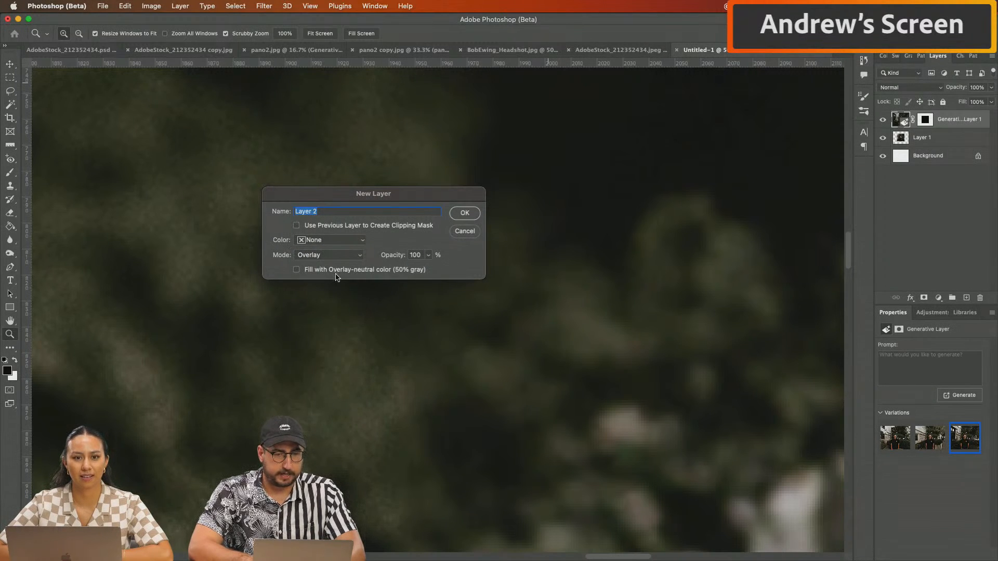
pyautogui.click(349, 270)
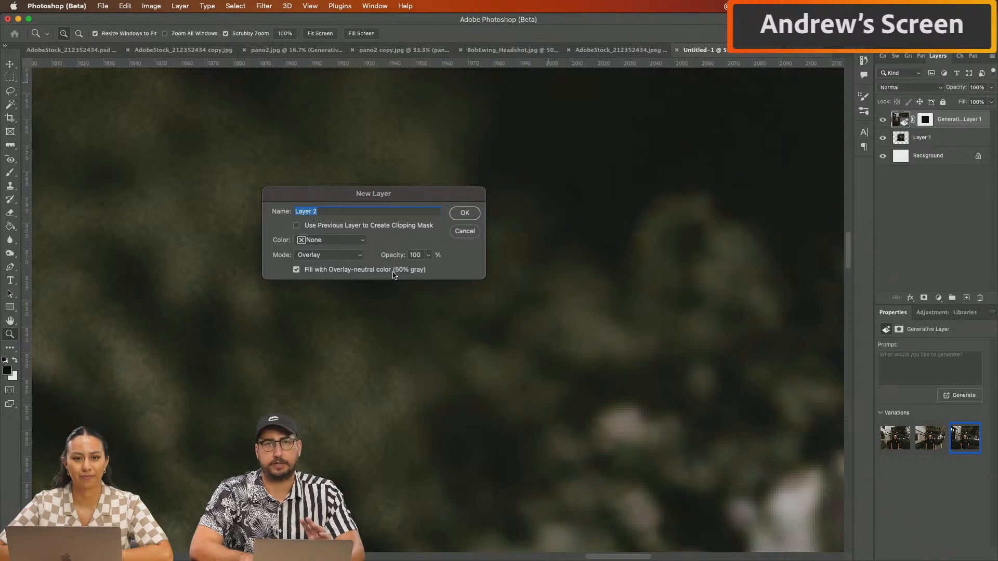
pyautogui.click(464, 213)
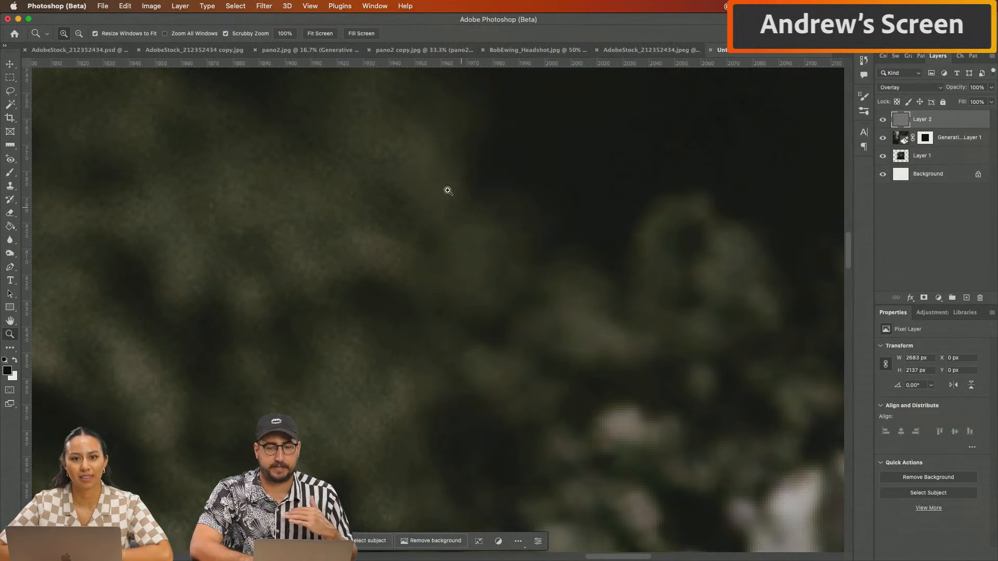
# Step: Add 5% Gaussian, monochromatic noise to the gray Overlay layer
pyautogui.click(265, 4)
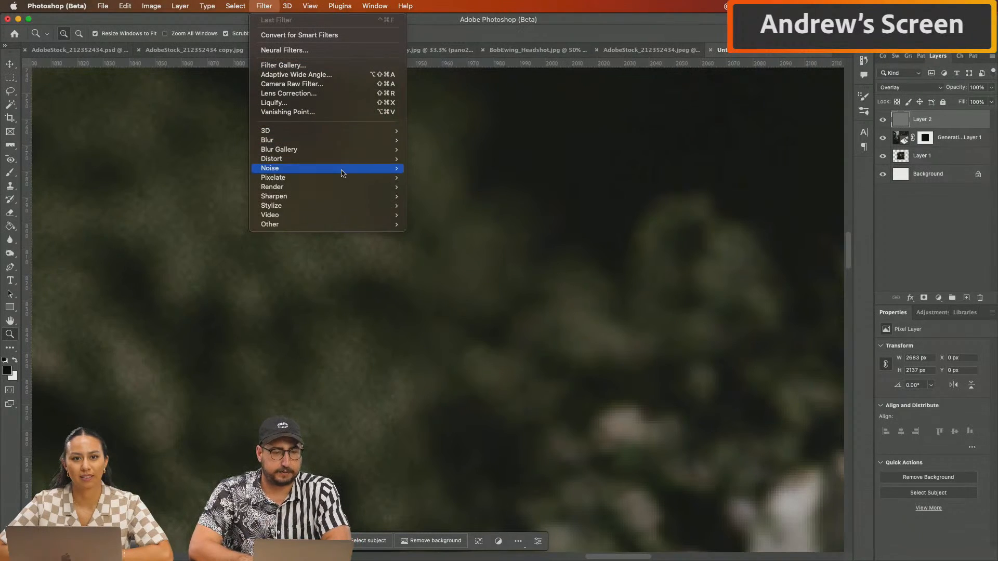
pyautogui.moveTo(343, 169)
pyautogui.click(432, 168)
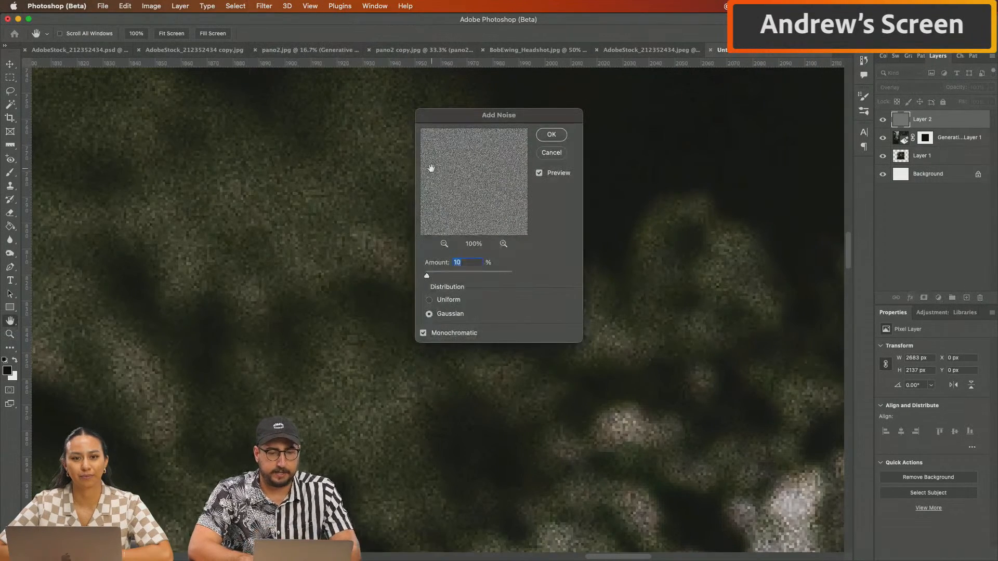
pyautogui.write('5')
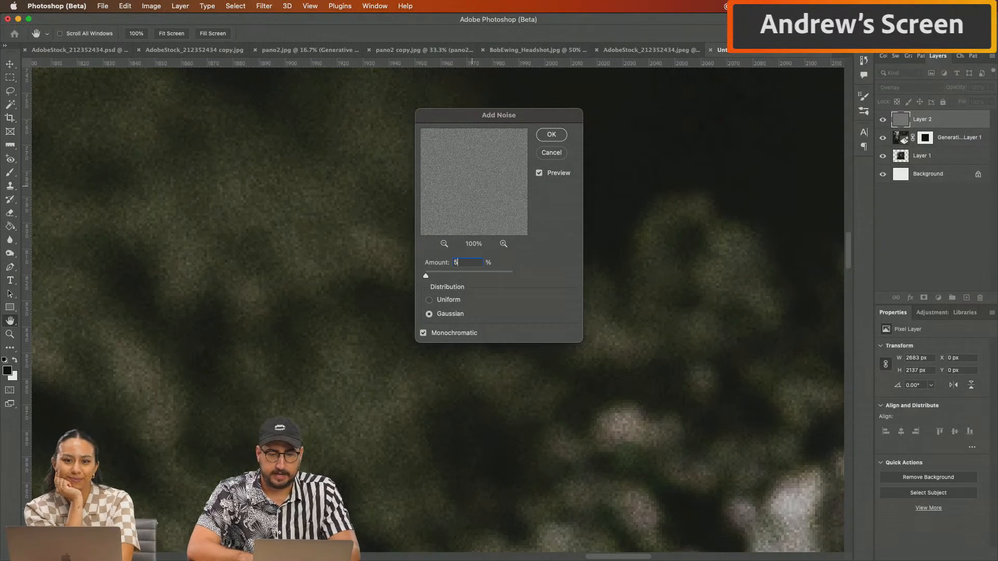
pyautogui.press('Return')
pyautogui.press('z')
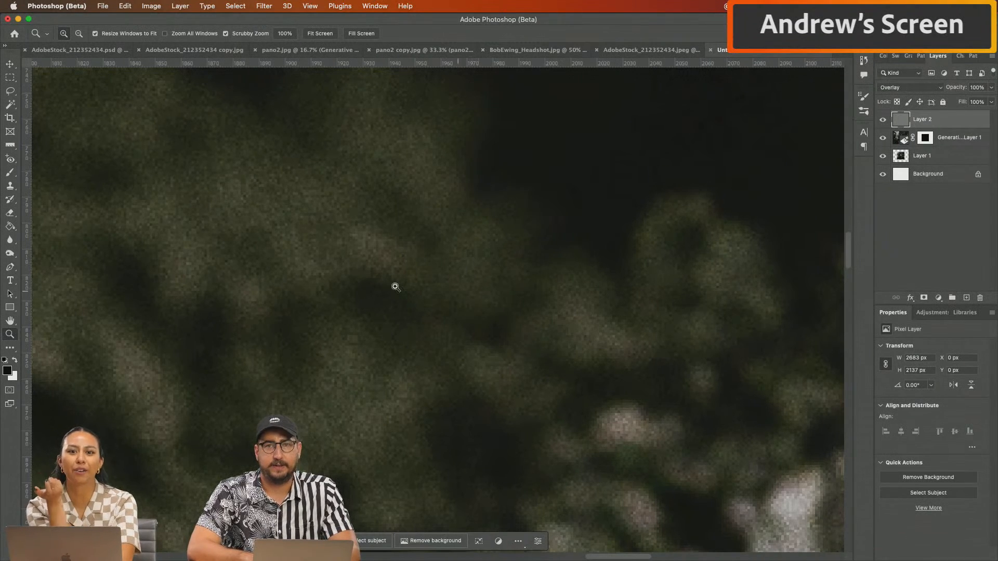
# Step: Soften the noise on the gray Overlay layer with a Gaussian Blur of 0.4 pixels radius
pyautogui.click(257, 5)
pyautogui.moveTo(351, 163)
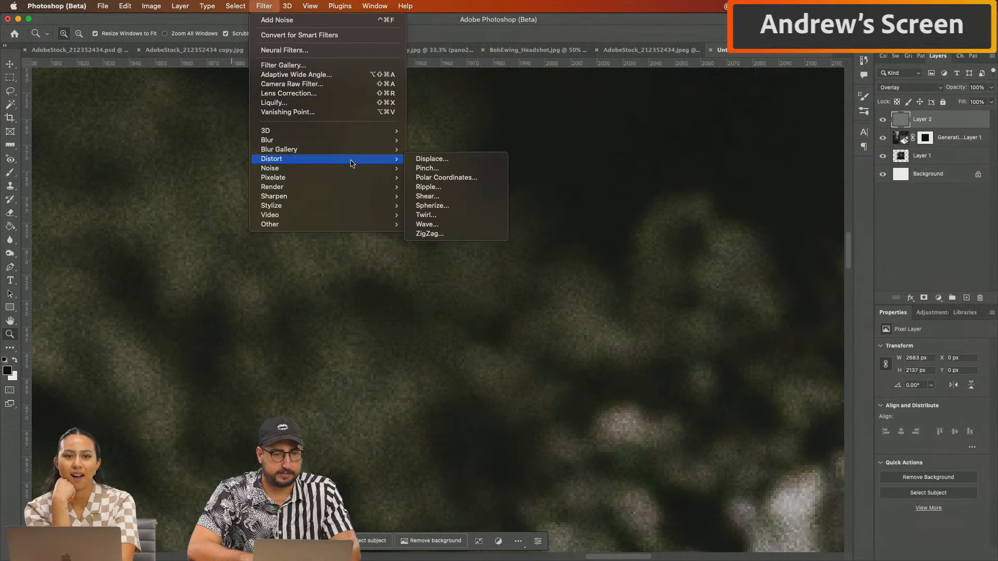
pyautogui.moveTo(364, 140)
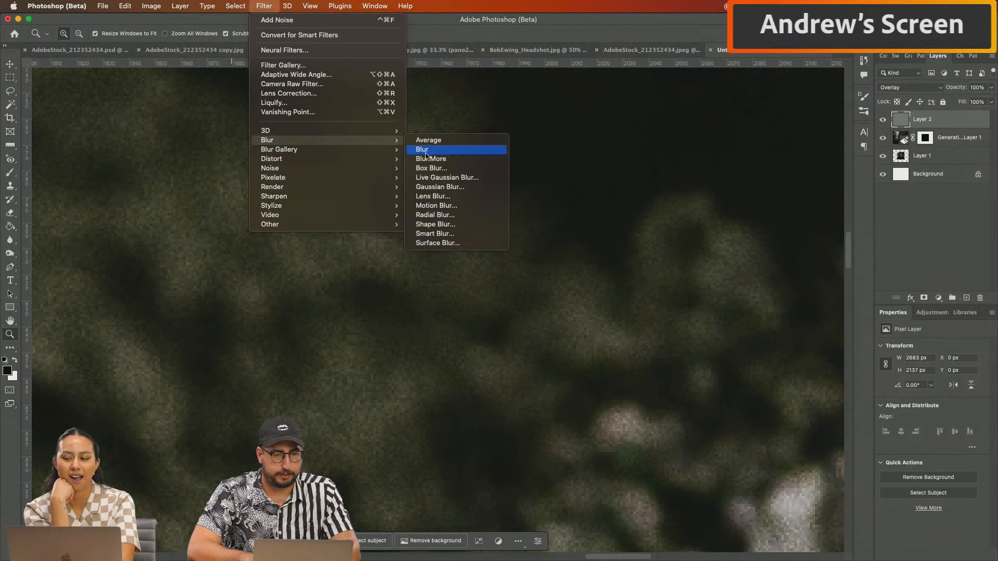
pyautogui.click(449, 190)
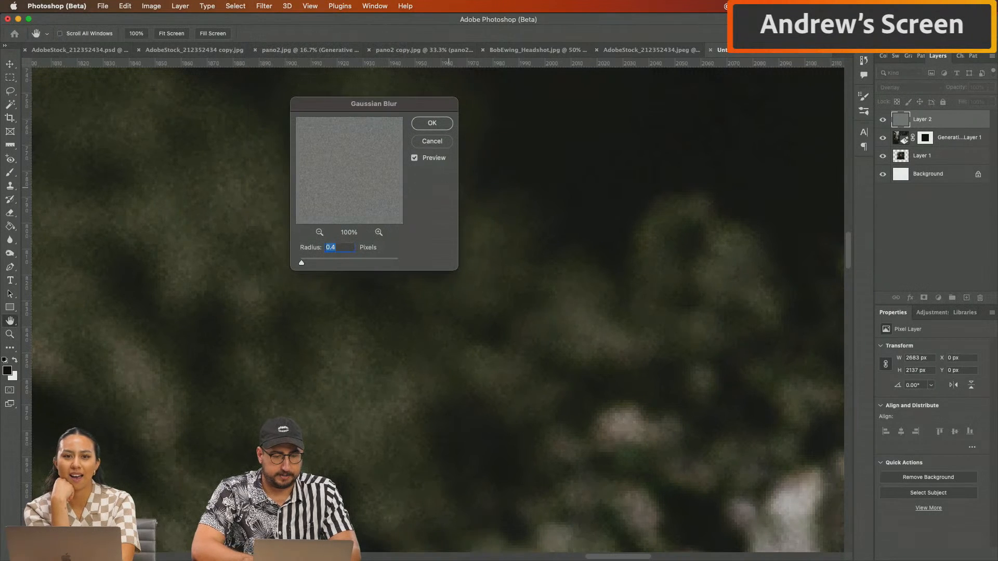
pyautogui.press('Return')
pyautogui.press('z')
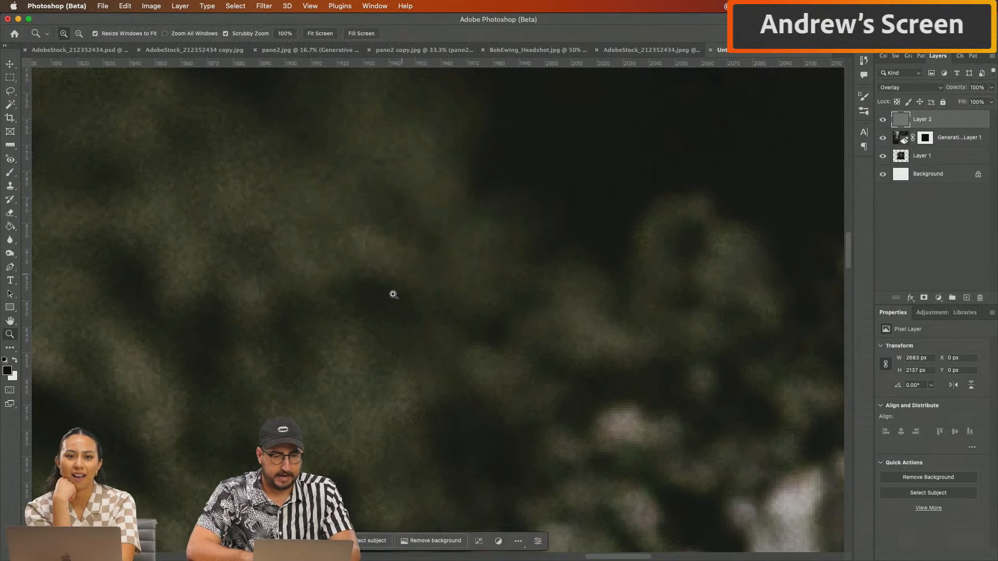
# Step: Apply the Sharpen filter twice to the generative layer as smart filters
pyautogui.click(951, 139)
pyautogui.click(265, 5)
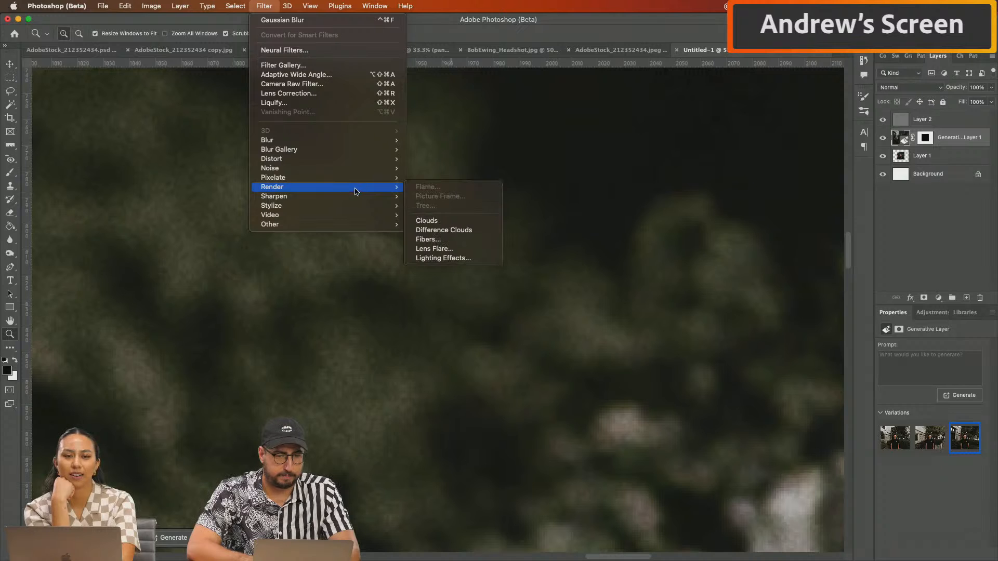
pyautogui.moveTo(367, 199)
pyautogui.click(419, 197)
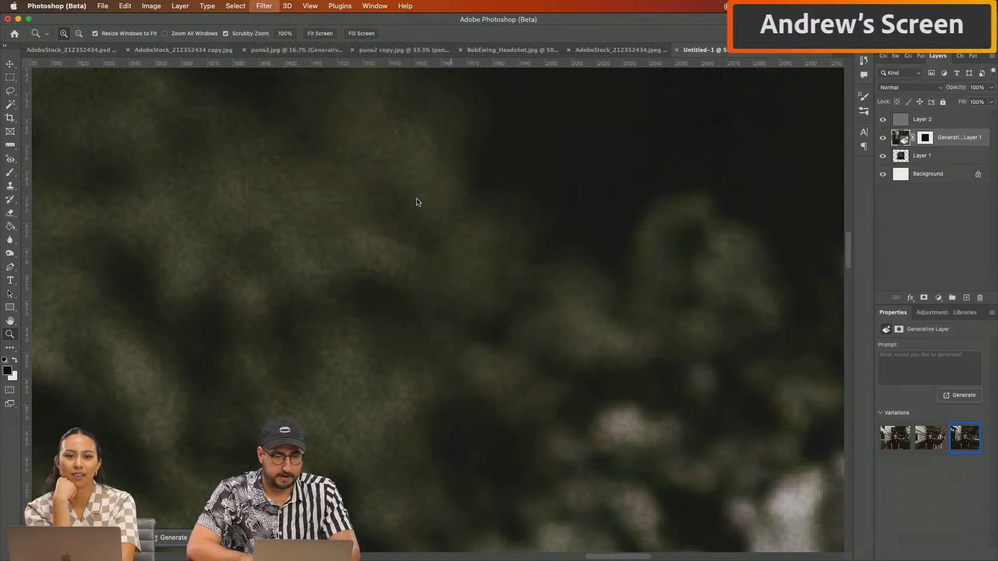
pyautogui.click(264, 6)
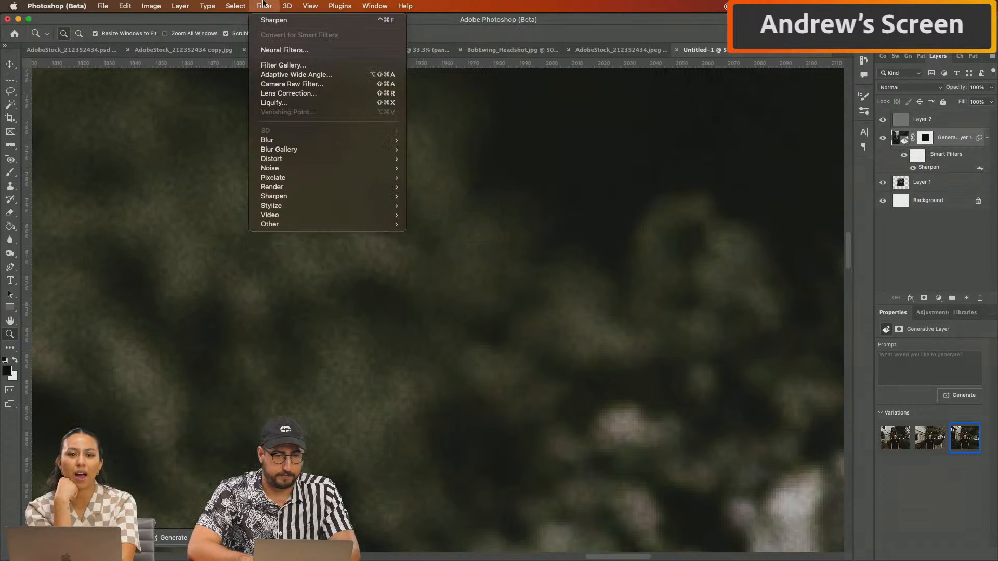
pyautogui.click(271, 17)
# Step: Examine the sharpened texture across the whole portrait and up close around the shrubs and stone wall beside the man
pyautogui.keyDown('alt'); pyautogui.click(444, 339); pyautogui.keyUp('alt')
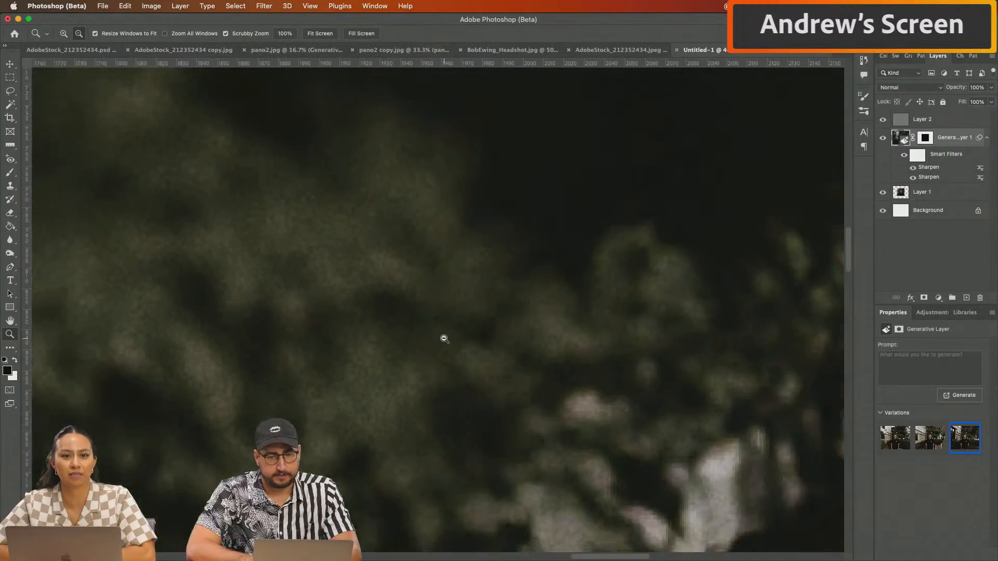
pyautogui.keyDown('alt'); pyautogui.click(444, 339); pyautogui.keyUp('alt')
pyautogui.keyDown('alt'); pyautogui.click(445, 339); pyautogui.keyUp('alt')
pyautogui.keyDown('alt'); pyautogui.click(444, 339); pyautogui.keyUp('alt')
pyautogui.hscroll(-3, 444, 339)
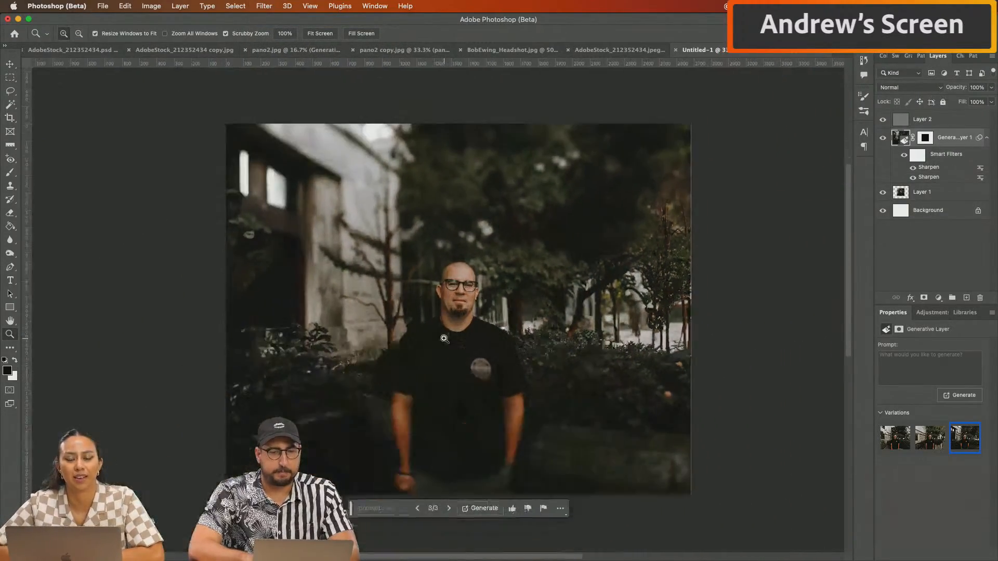
pyautogui.click(354, 353)
pyautogui.click(354, 353)
pyautogui.click(355, 353)
pyautogui.click(355, 353)
pyautogui.hscroll(-3, 354, 353)
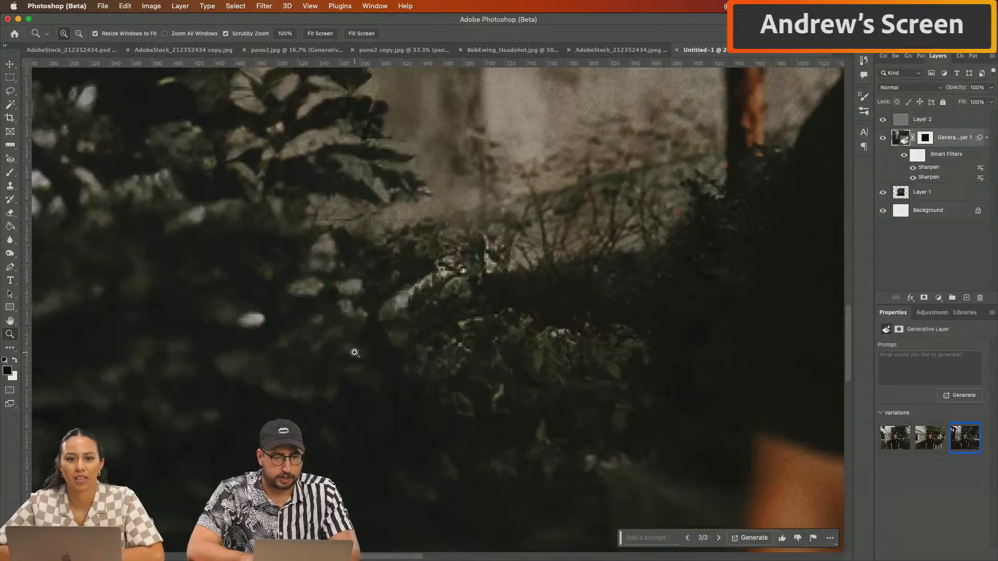
pyautogui.scroll(2, 355, 353)
pyautogui.scroll(3, 355, 353)
pyautogui.hscroll(1, 354, 353)
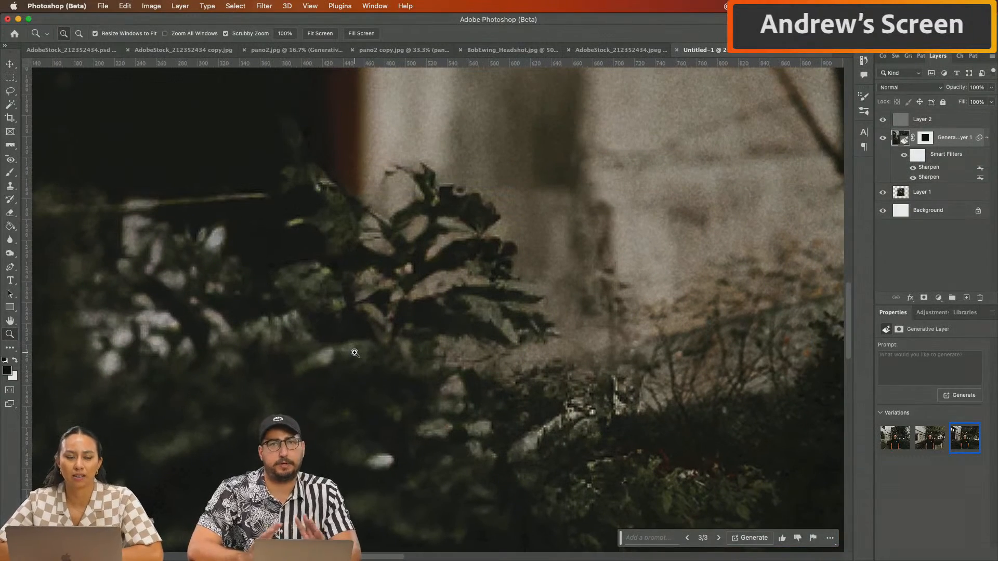
# Step: Toggle the generative layer's visibility to compare the original portrait crop with the full expanded scene
pyautogui.keyDown('alt'); pyautogui.click(354, 353); pyautogui.keyUp('alt')
pyautogui.keyDown('alt'); pyautogui.click(355, 353); pyautogui.keyUp('alt')
pyautogui.keyDown('alt'); pyautogui.click(354, 353); pyautogui.keyUp('alt')
pyautogui.keyDown('alt'); pyautogui.click(354, 353); pyautogui.keyUp('alt')
pyautogui.hscroll(5, 354, 353)
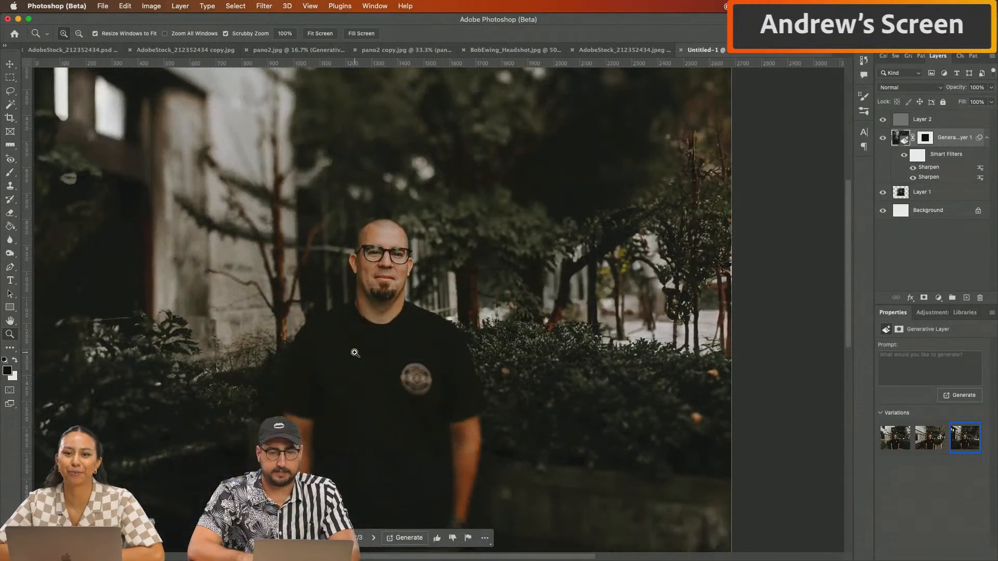
pyautogui.click(885, 138)
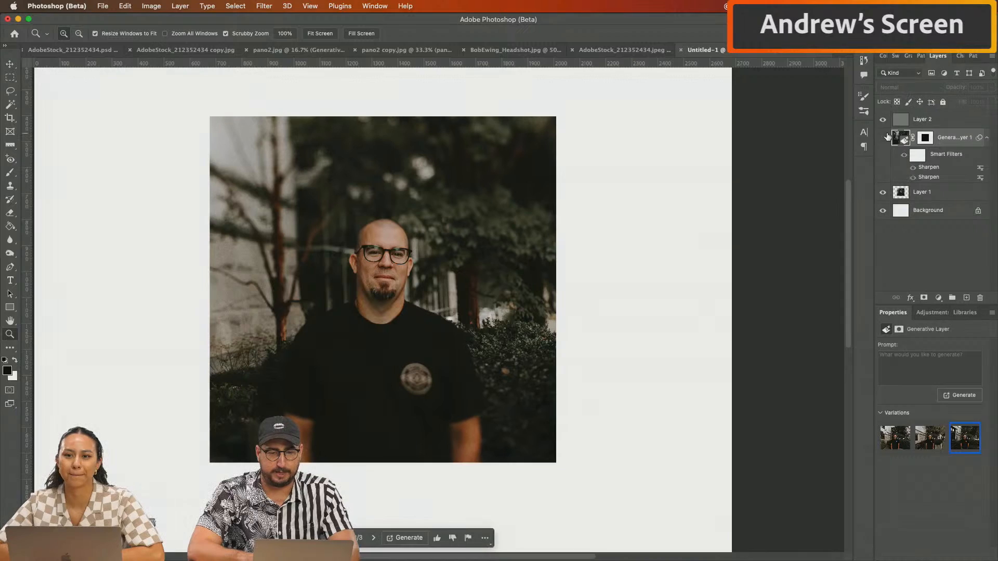
pyautogui.click(884, 137)
pyautogui.click(884, 137)
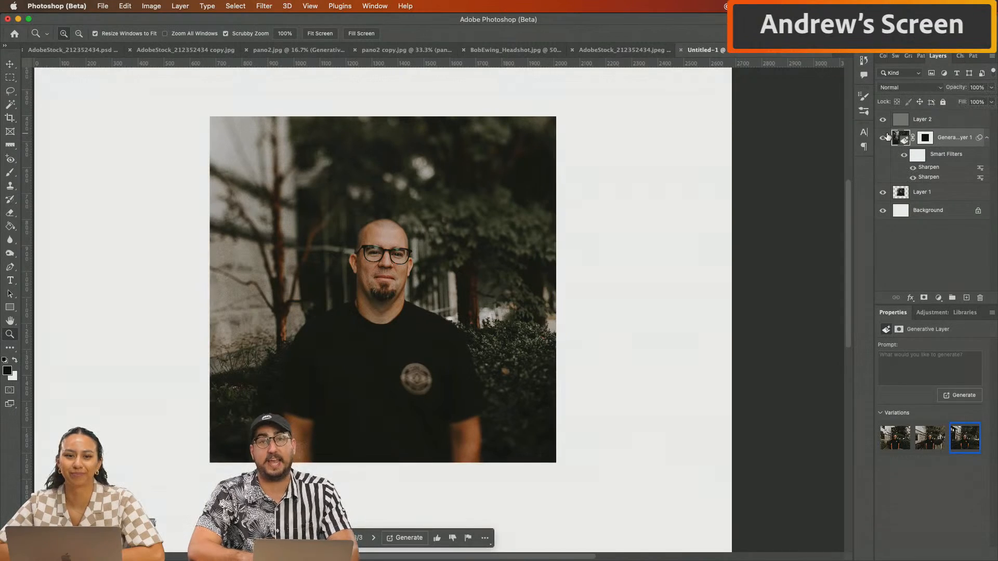
pyautogui.click(885, 138)
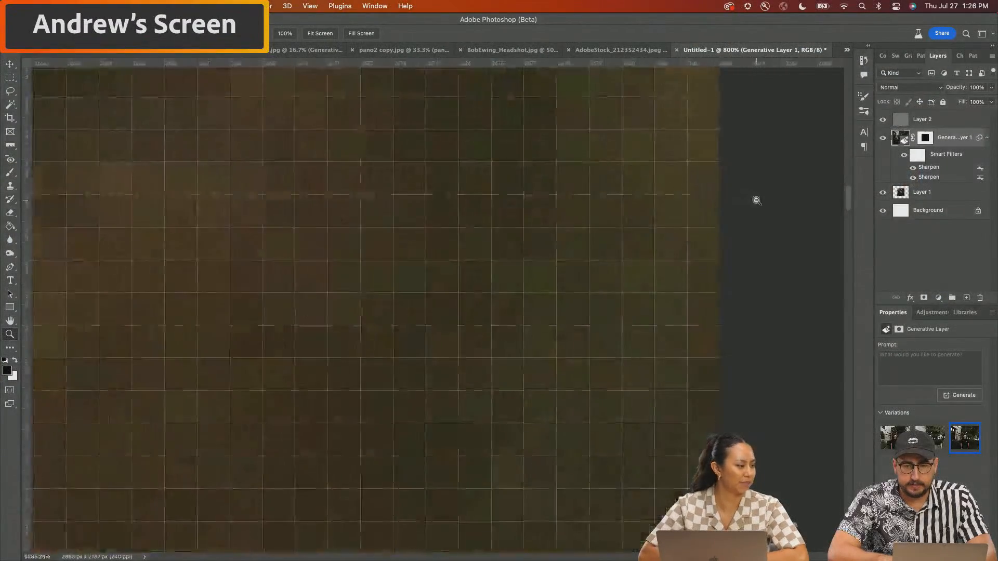
pyautogui.moveTo(756, 201); pyautogui.dragTo(572, 187)
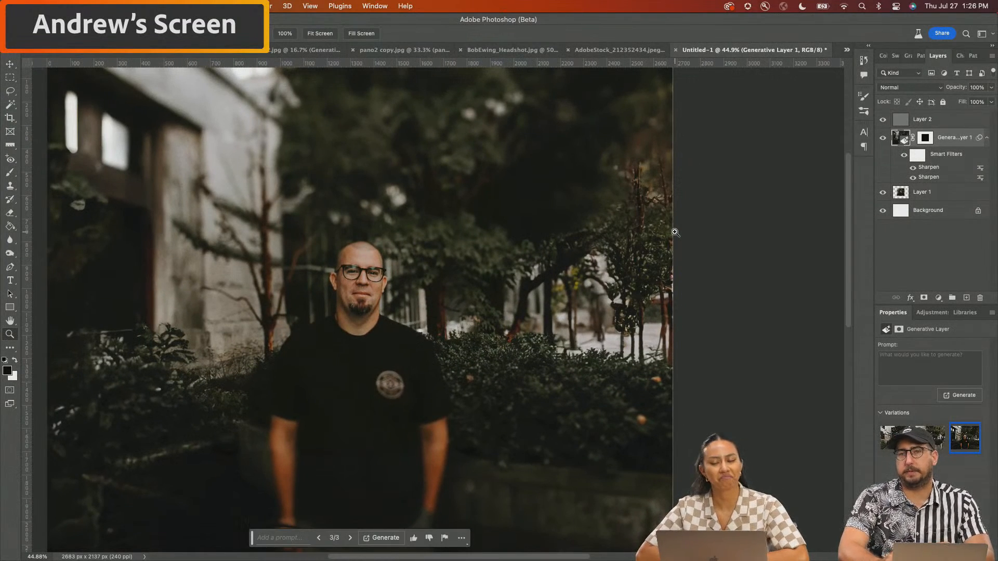
pyautogui.moveTo(675, 232); pyautogui.dragTo(633, 255)
pyautogui.scroll(-2, 478, 264)
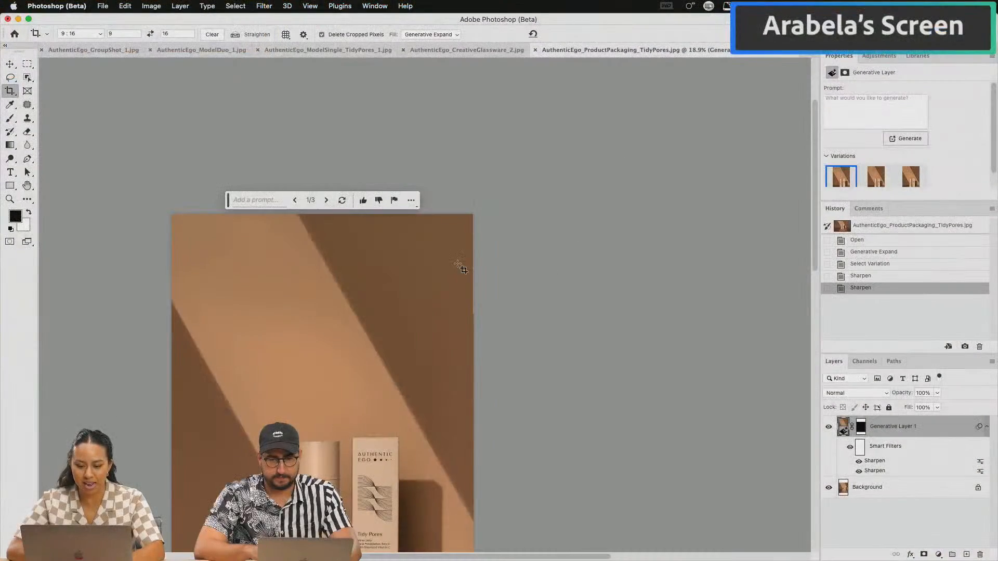
pyautogui.scroll(3, 479, 264)
pyautogui.scroll(-4, 478, 264)
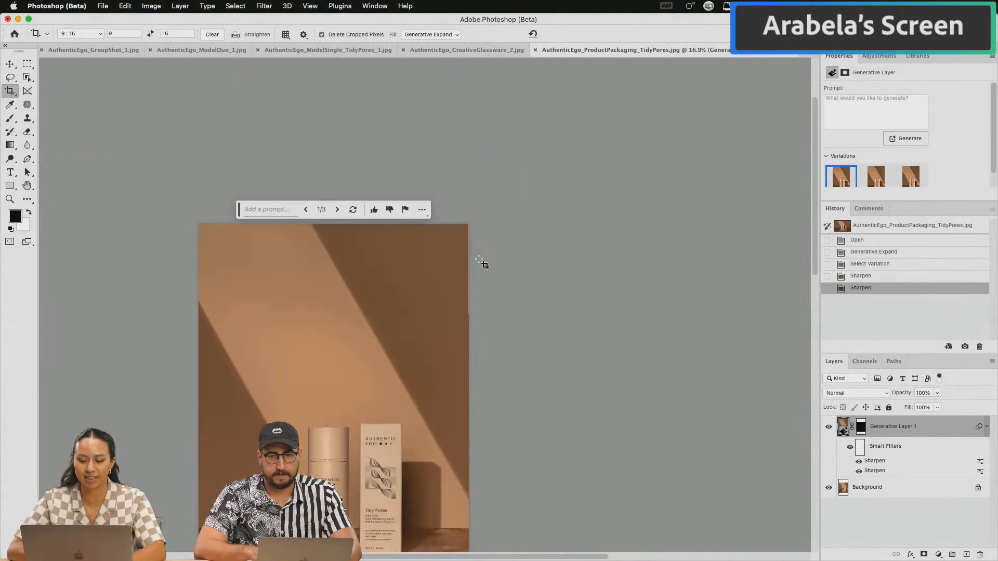
pyautogui.scroll(-2, 482, 264)
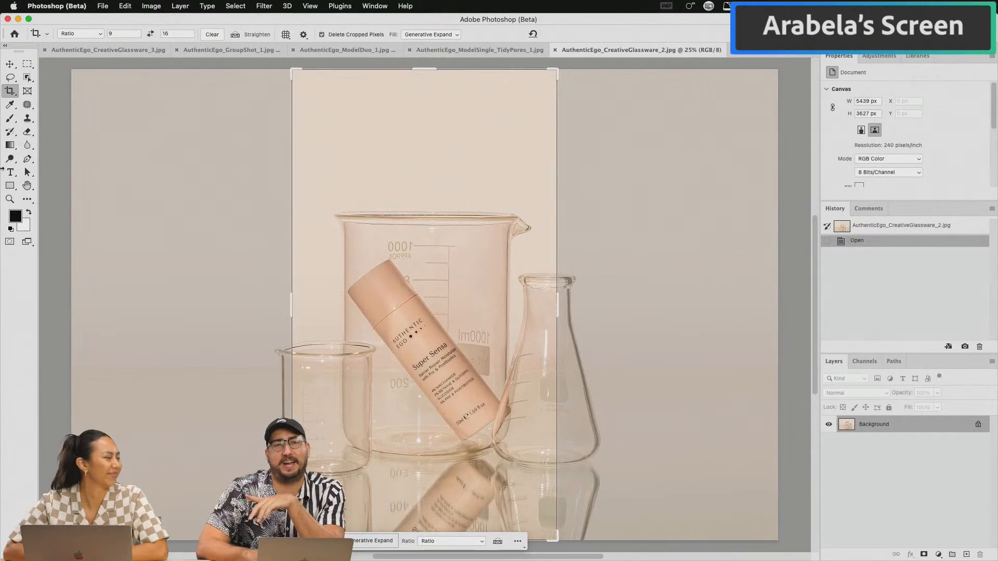
pyautogui.press('m')
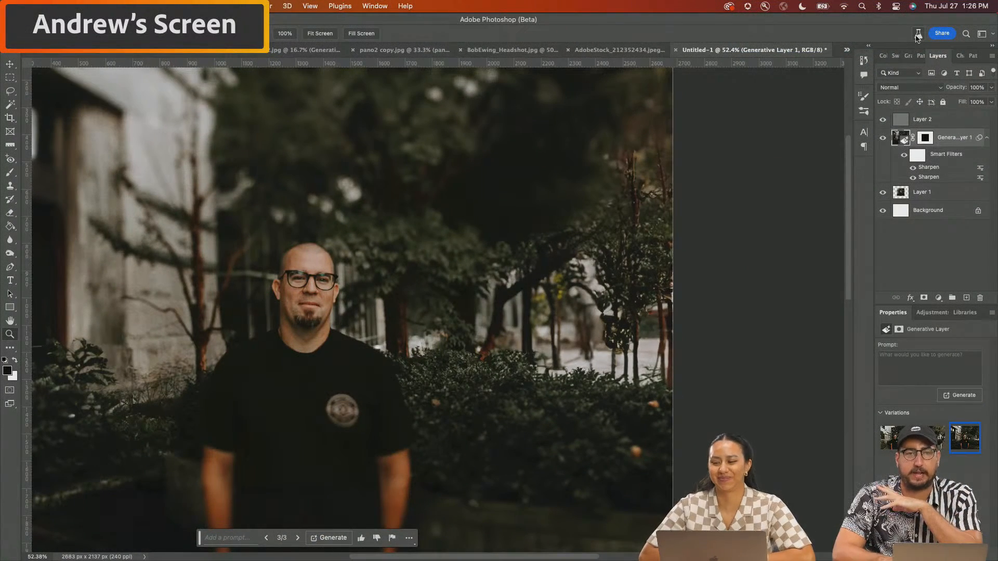
# Step: Open the Beta Feedback panel, move it up over the canvas, and follow its bug report link to the browser
pyautogui.click(918, 36)
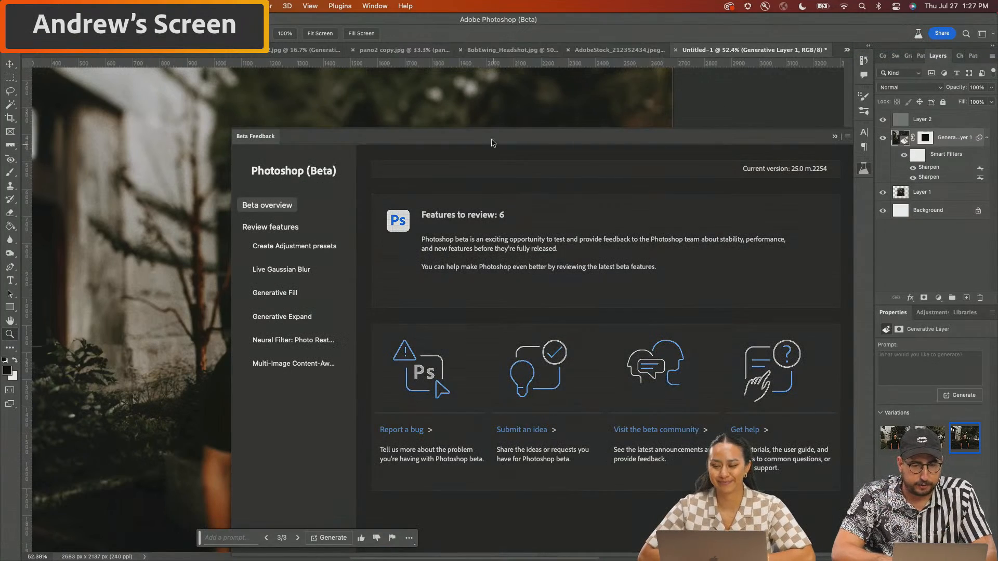
pyautogui.moveTo(492, 137); pyautogui.dragTo(456, 76)
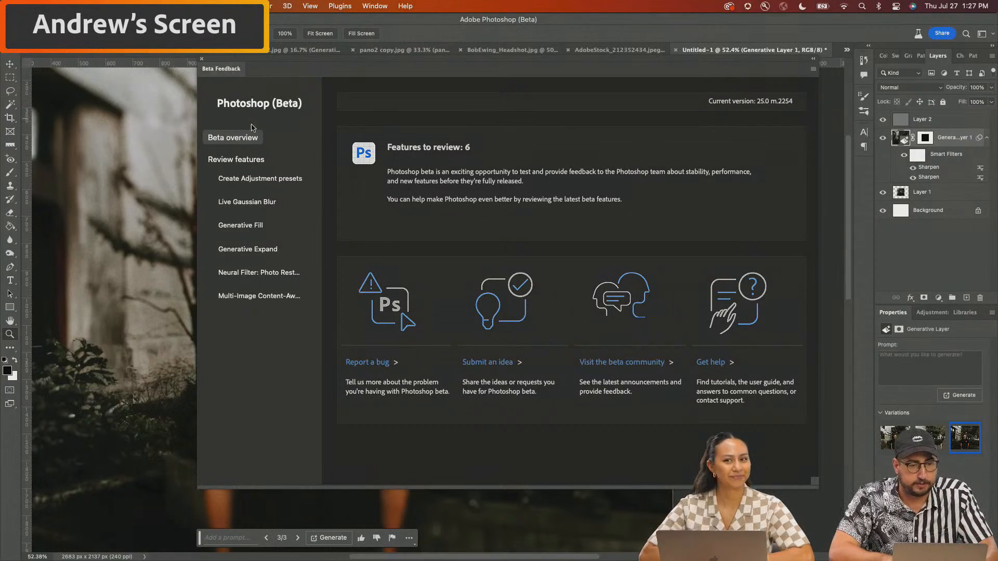
pyautogui.click(378, 363)
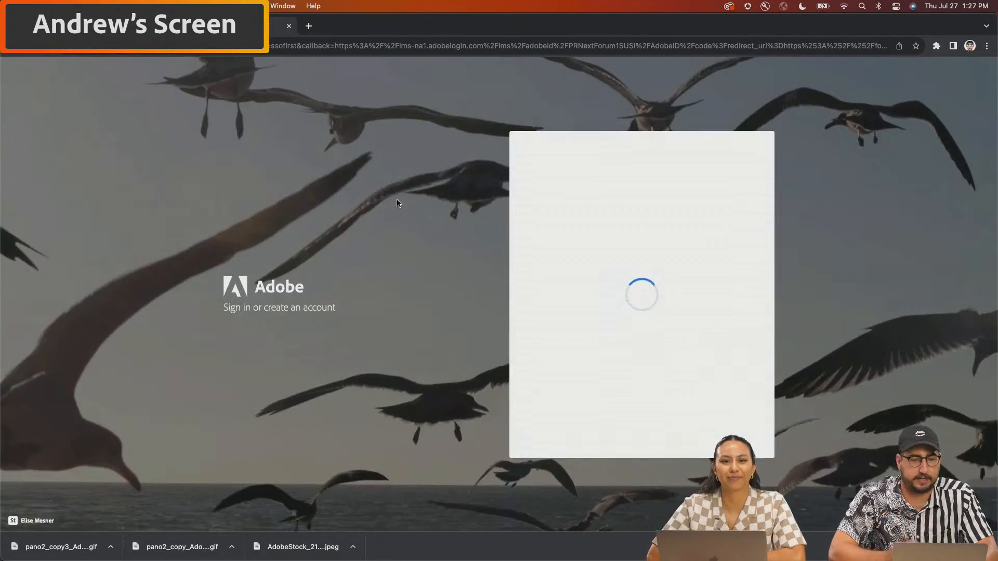
pyautogui.press('super+Tab')
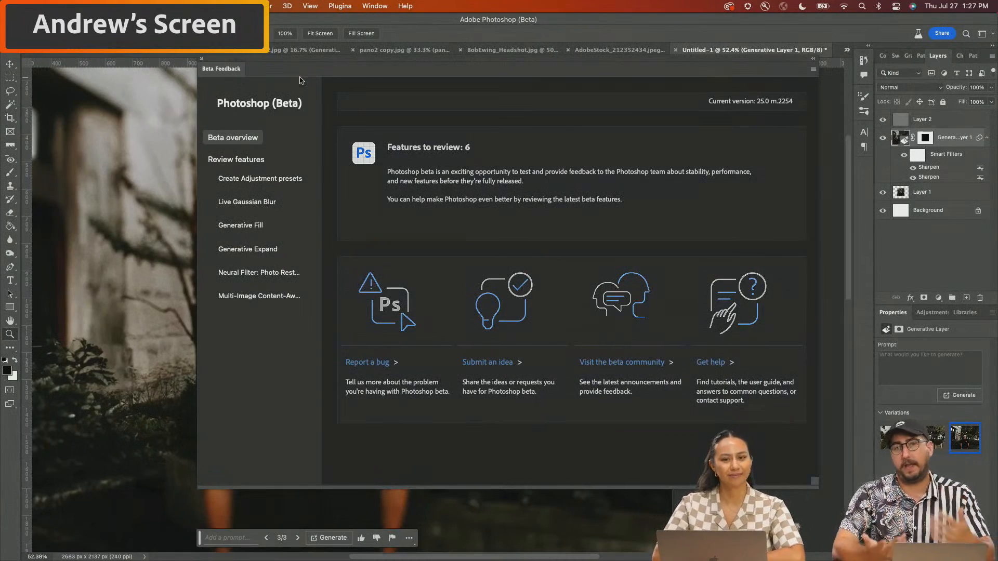
pyautogui.press('super+Tab')
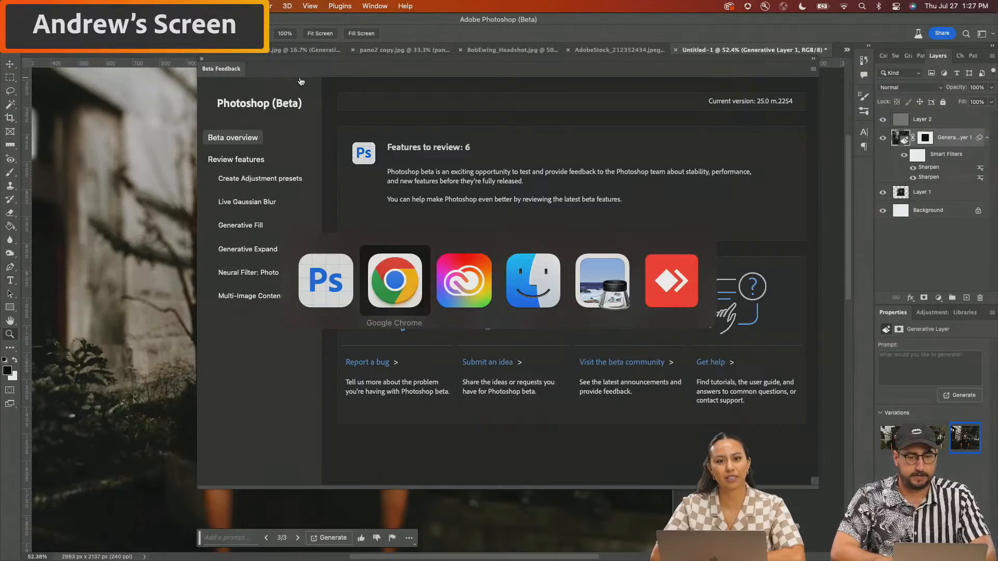
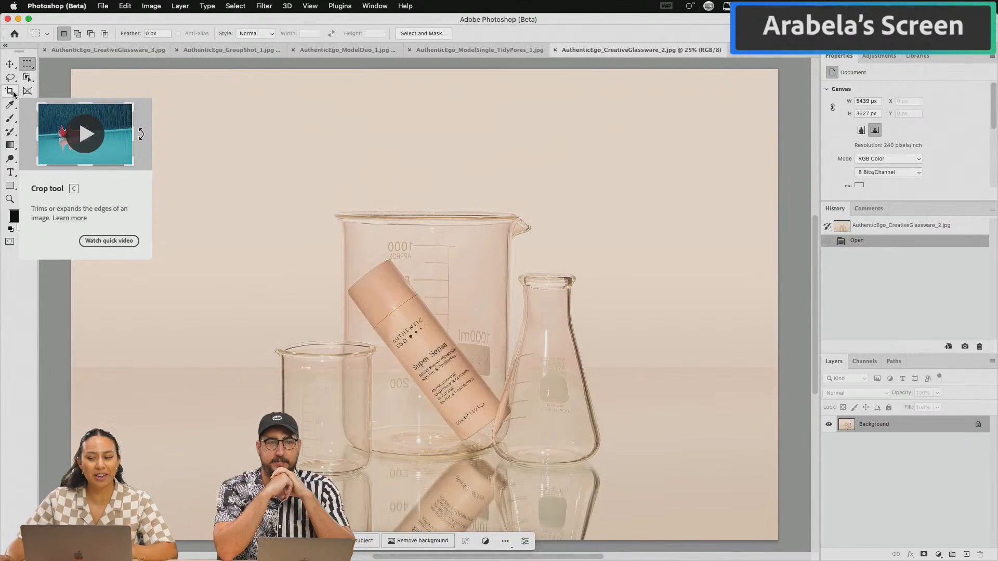
# Step: Crop the glassware image with a 1:1 (Square) ratio and extend the frame below the image's lower edge
pyautogui.click(10, 92)
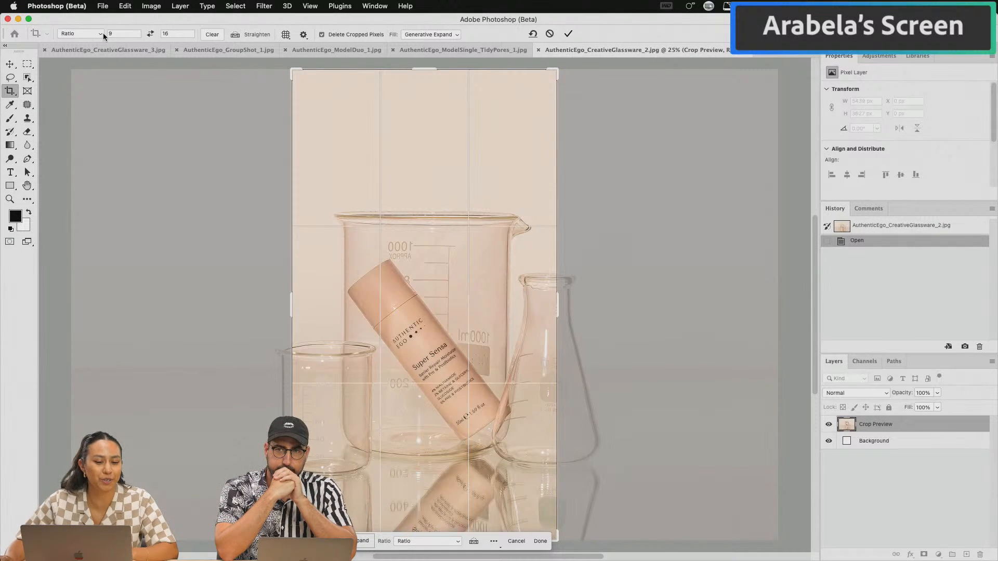
pyautogui.click(444, 543)
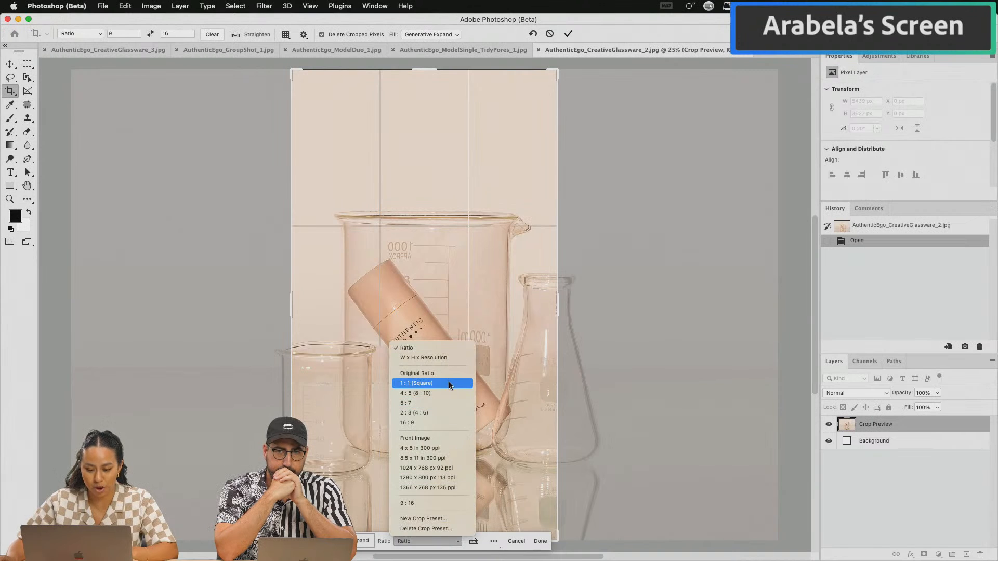
pyautogui.click(450, 384)
pyautogui.press('super+minus')
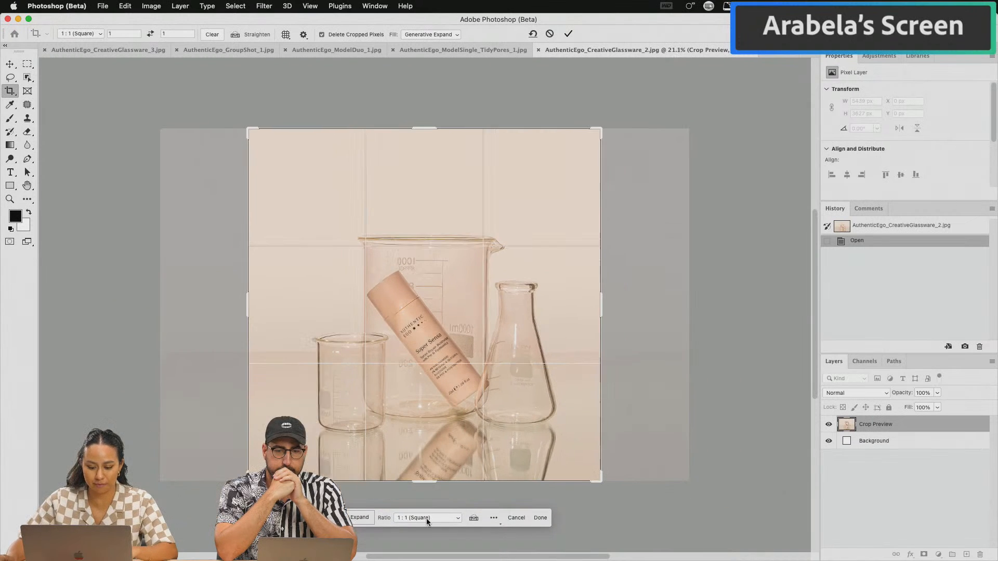
pyautogui.moveTo(422, 480); pyautogui.dragTo(425, 510)
pyautogui.click(529, 523)
# Step: Change the crop ratio to 4:5 (8:10) and shift the image down within the frame, leaving blank strips above and below
pyautogui.click(385, 523)
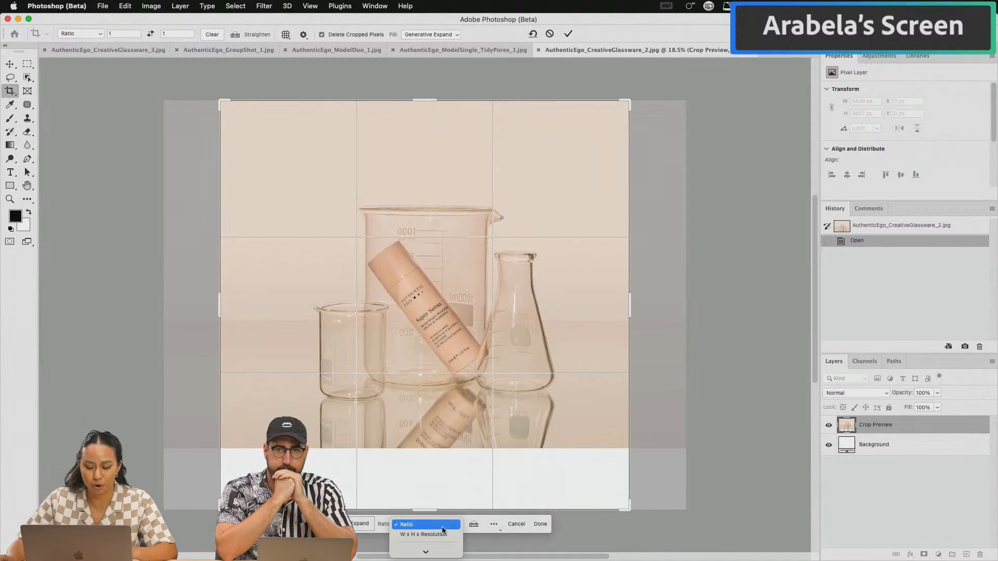
pyautogui.click(415, 415)
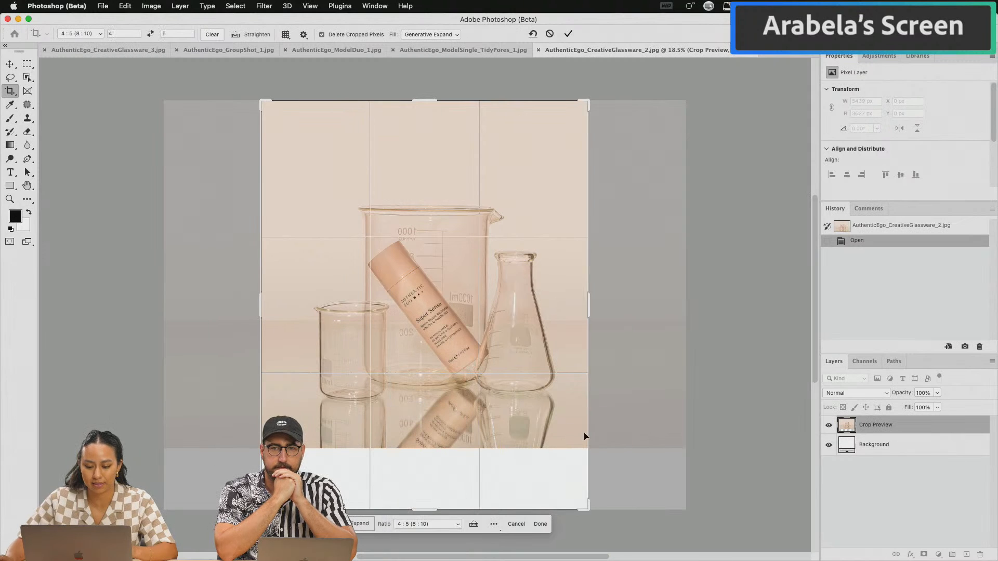
pyautogui.moveTo(508, 358); pyautogui.dragTo(498, 376)
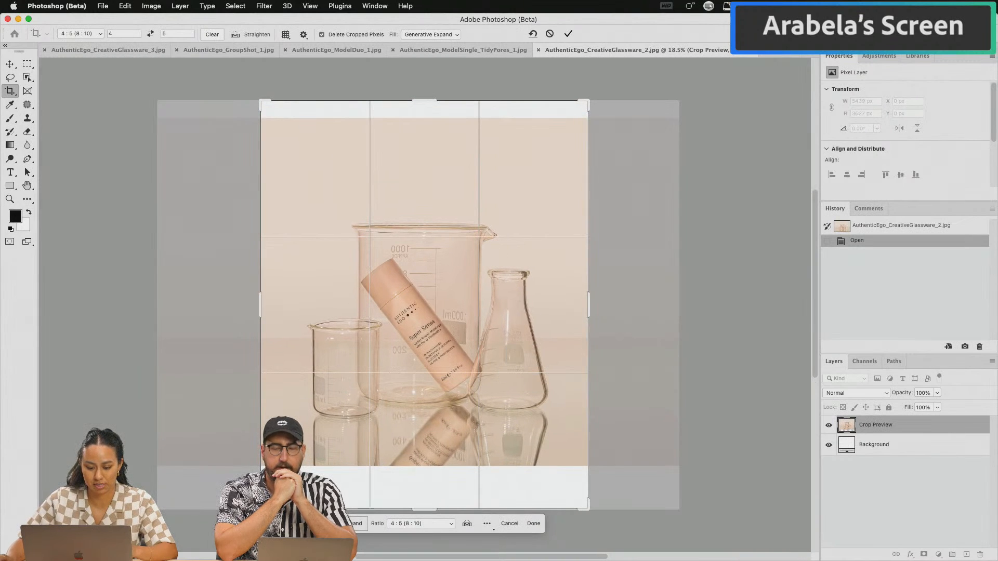
# Step: Enlarge the 4:5 crop frame around the glassware, recentre the image vertically, and run Generative Expand without a prompt
pyautogui.moveTo(254, 518); pyautogui.dragTo(255, 517)
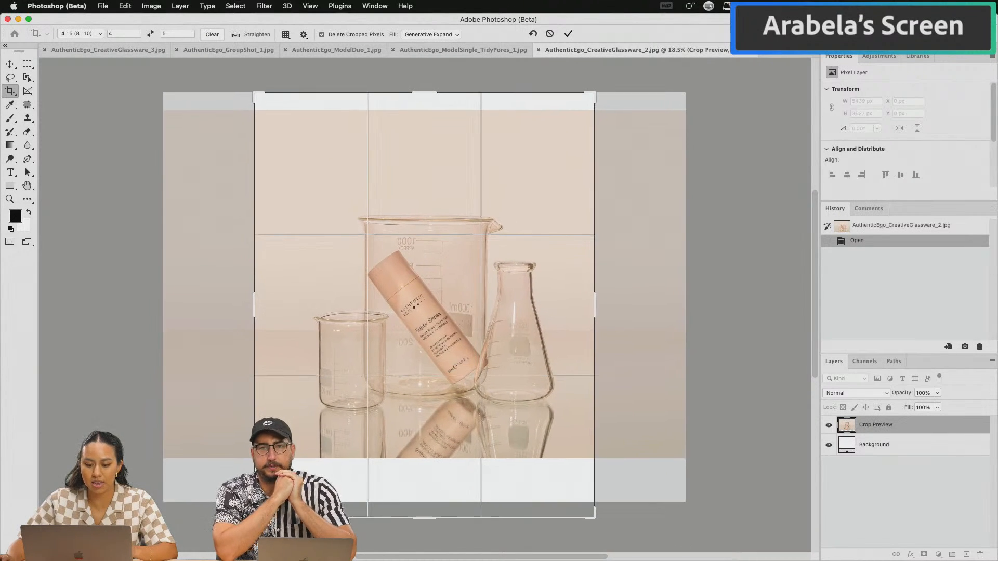
pyautogui.moveTo(429, 518); pyautogui.dragTo(429, 527)
pyautogui.moveTo(431, 394); pyautogui.dragTo(429, 408)
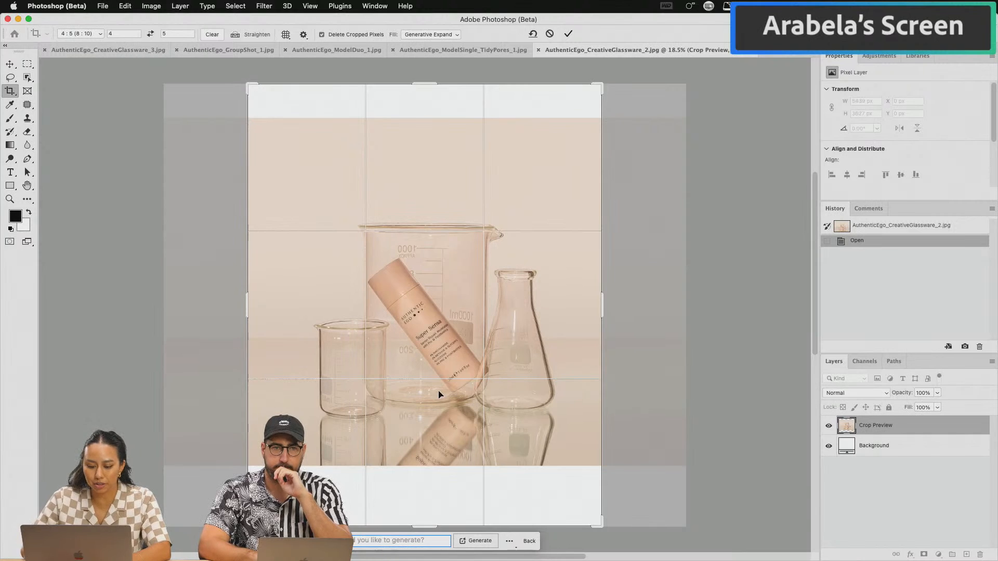
pyautogui.press('Return')
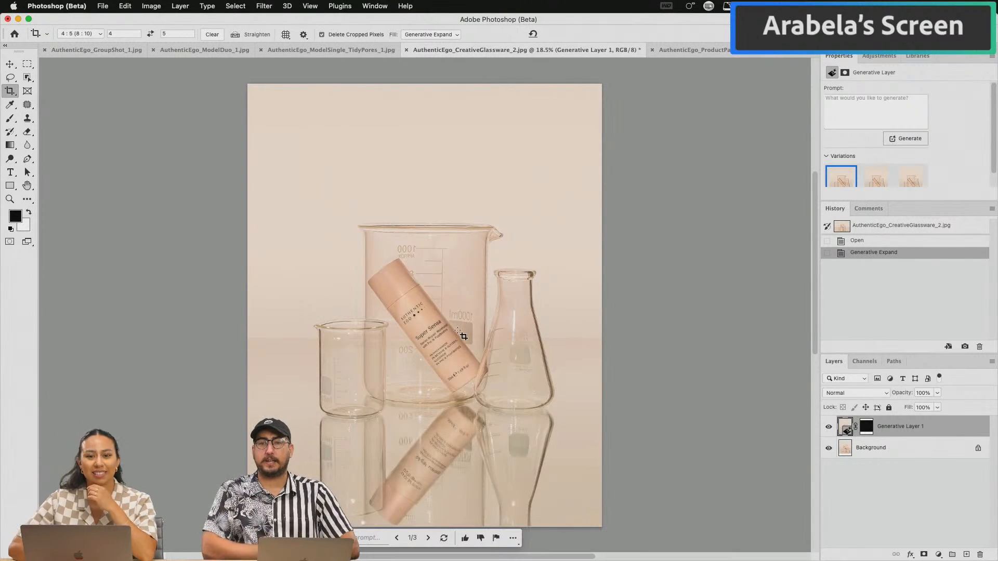
# Step: Compare the three Generative Expand variations of the glassware image and settle on the first variation
pyautogui.click(878, 179)
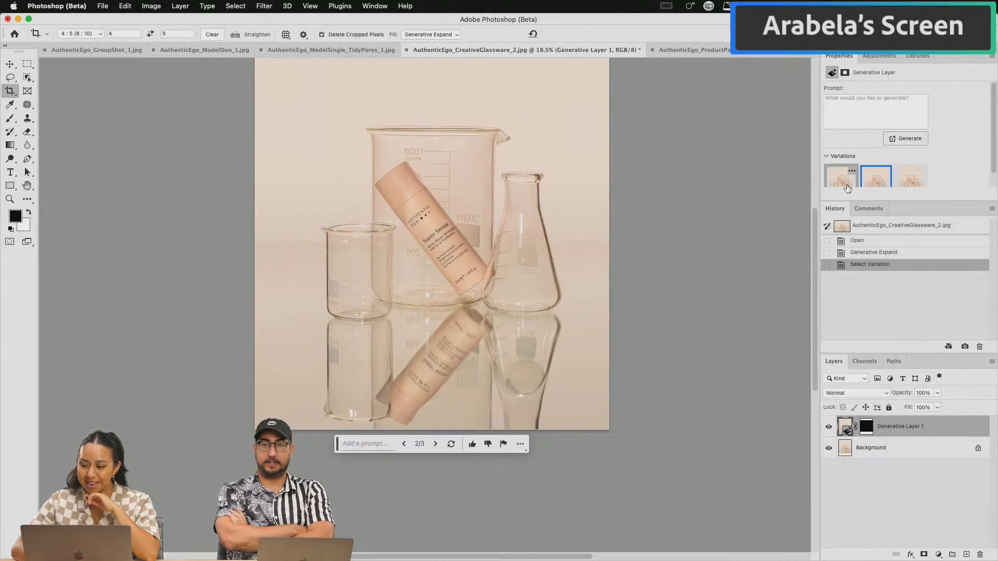
pyautogui.click(844, 182)
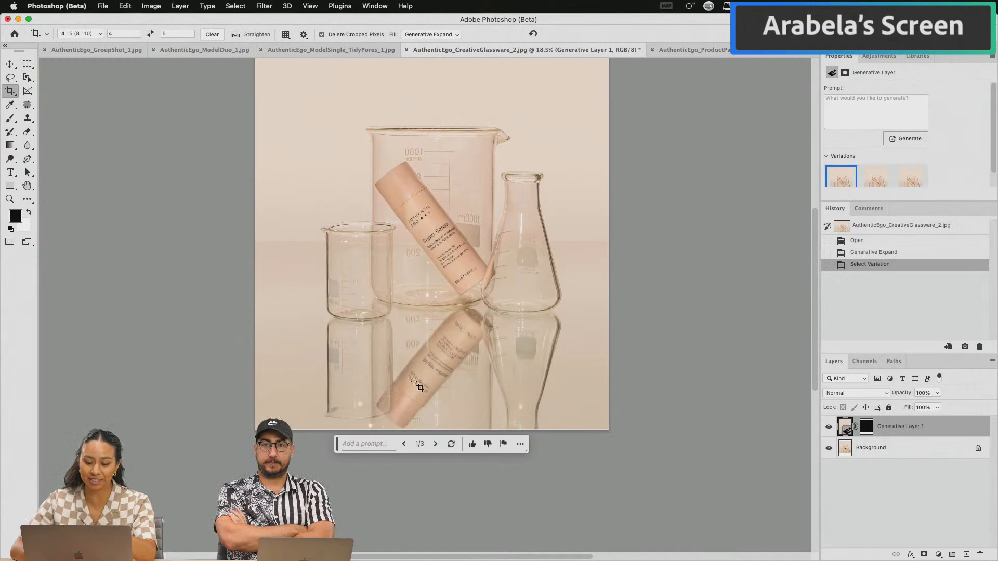
pyautogui.click(910, 179)
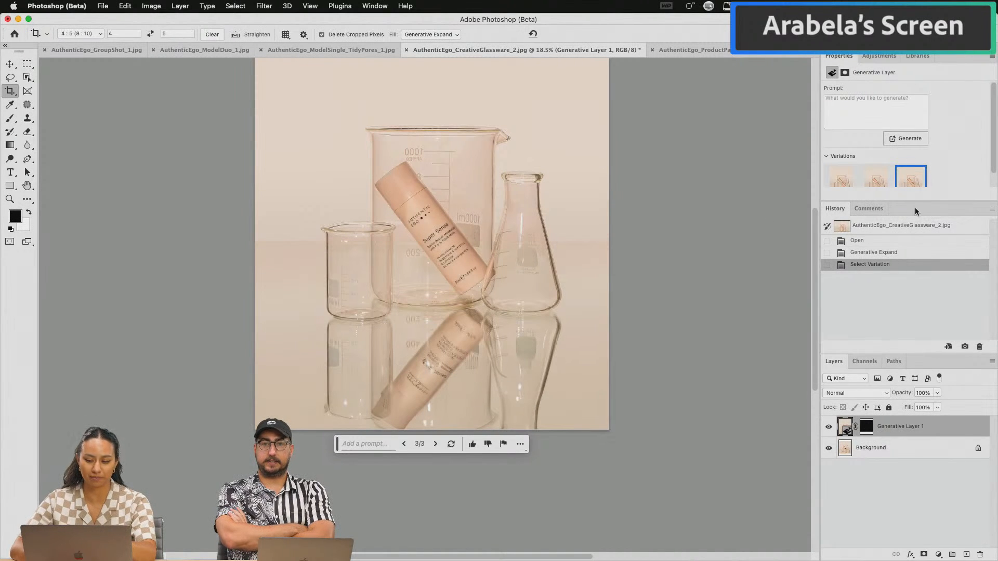
pyautogui.click(845, 183)
pyautogui.click(913, 187)
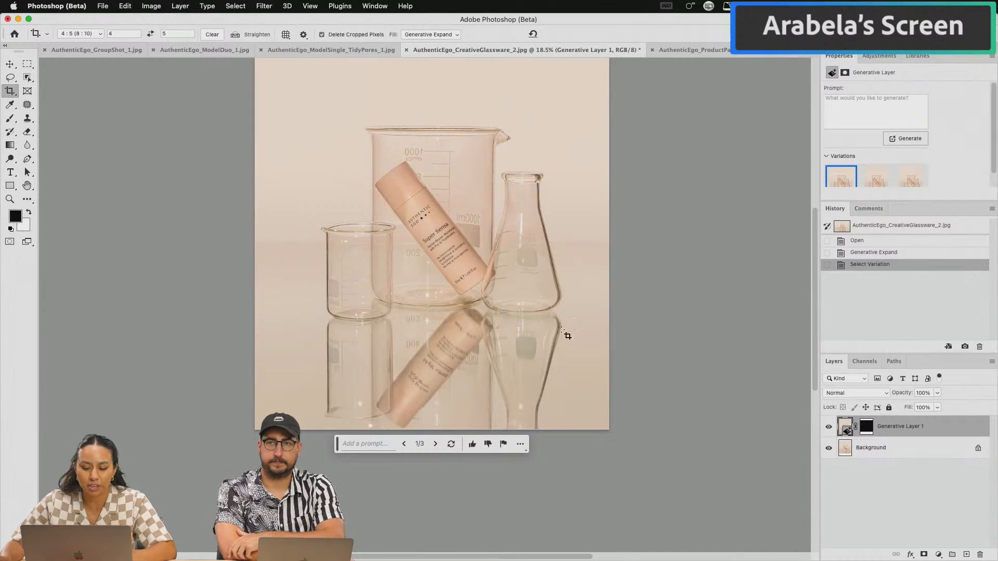
# Step: Examine the generated bottle reflection up close and compare its mirrored label text with the label on the original bottle
pyautogui.scroll(3, 588, 340)
pyautogui.scroll(5, 522, 317)
pyautogui.scroll(-3, 517, 346)
pyautogui.scroll(-2, 514, 281)
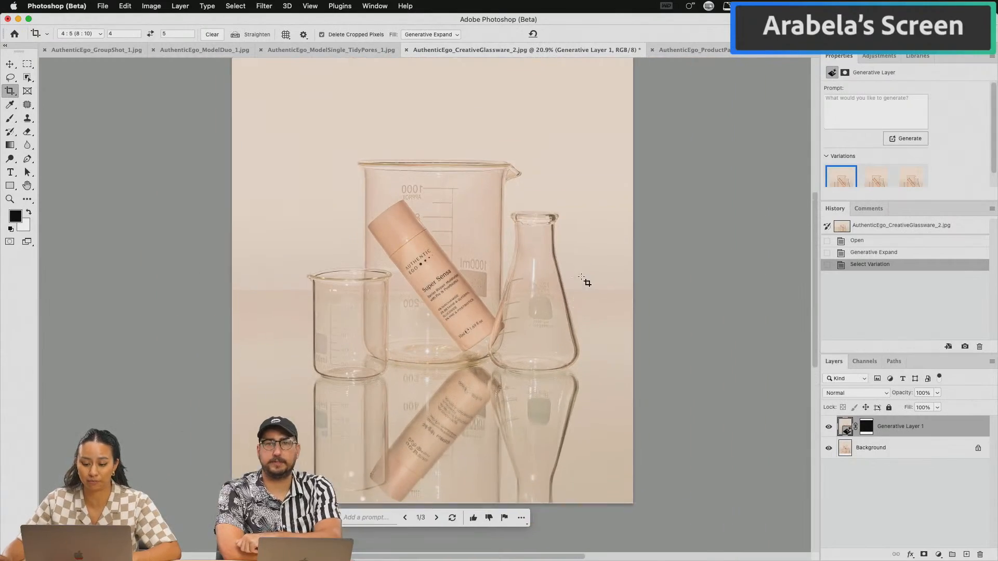
pyautogui.scroll(6, 460, 326)
pyautogui.scroll(-10, 460, 326)
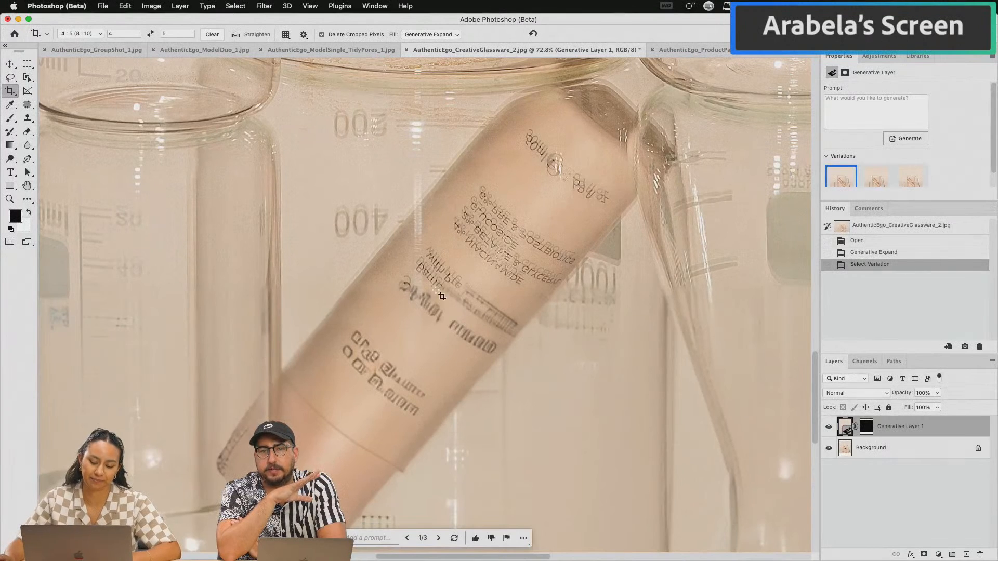
pyautogui.scroll(-2, 561, 317)
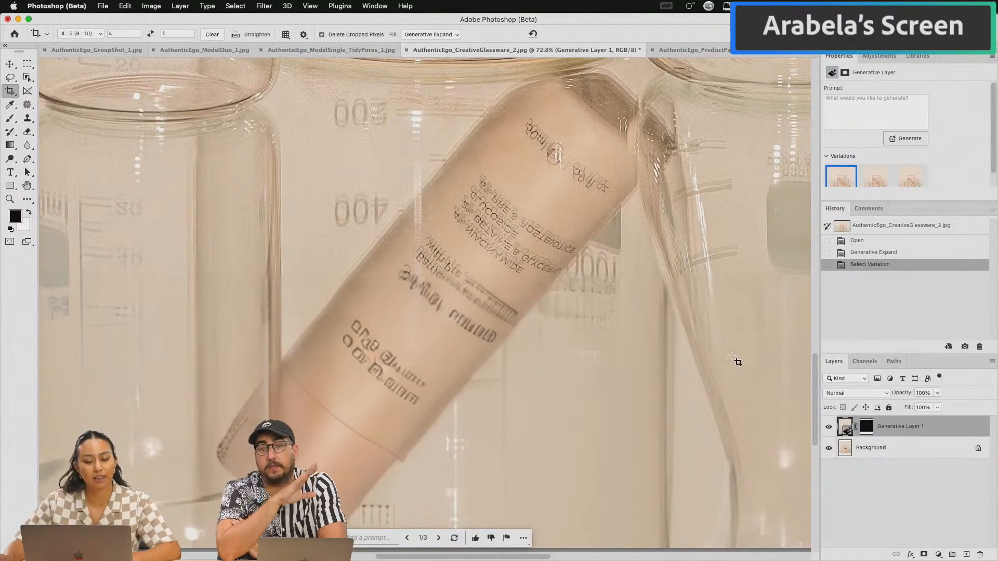
pyautogui.scroll(3, 734, 359)
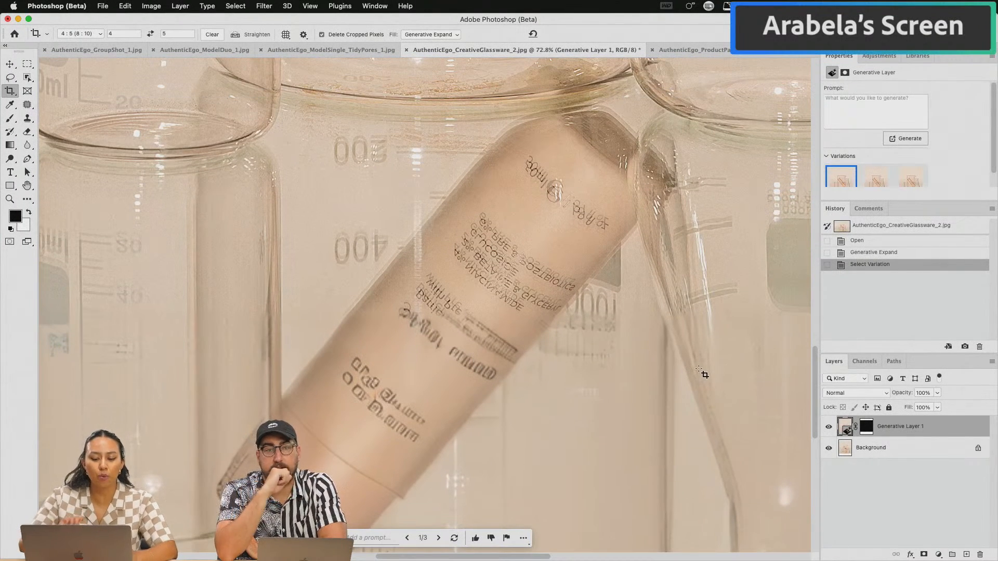
pyautogui.scroll(6, 703, 373)
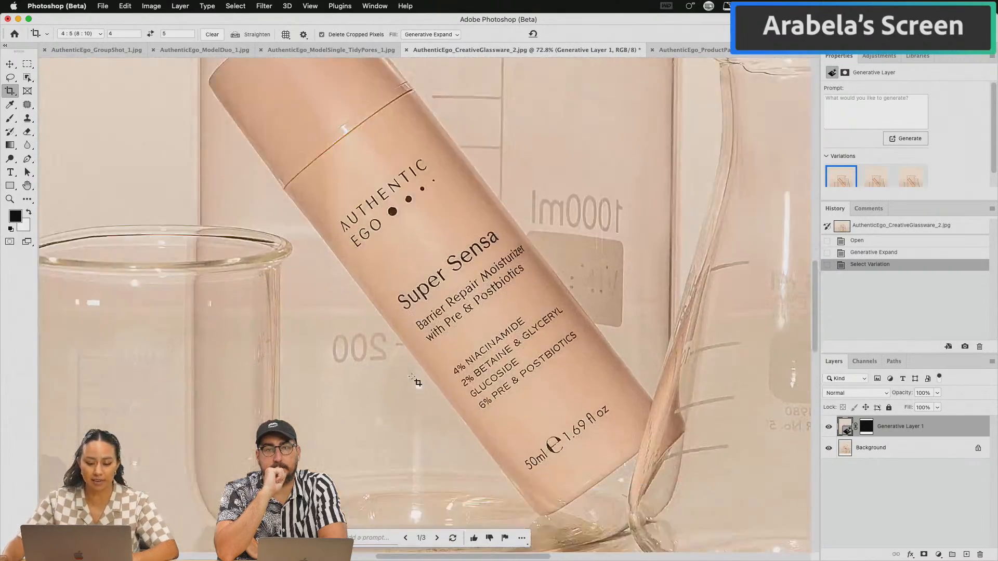
pyautogui.scroll(-6, 417, 381)
pyautogui.scroll(-3, 418, 381)
pyautogui.scroll(2, 451, 354)
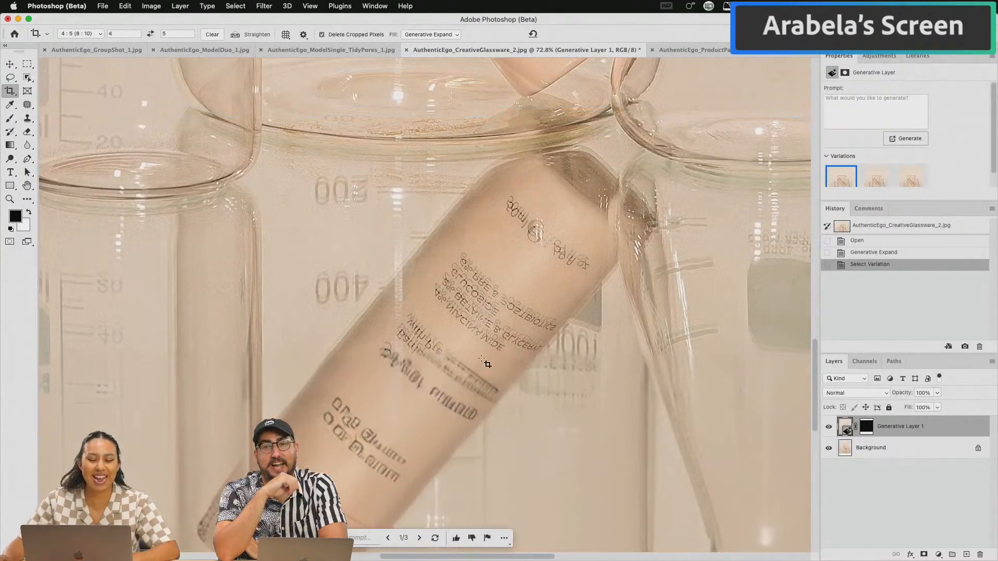
pyautogui.scroll(6, 471, 355)
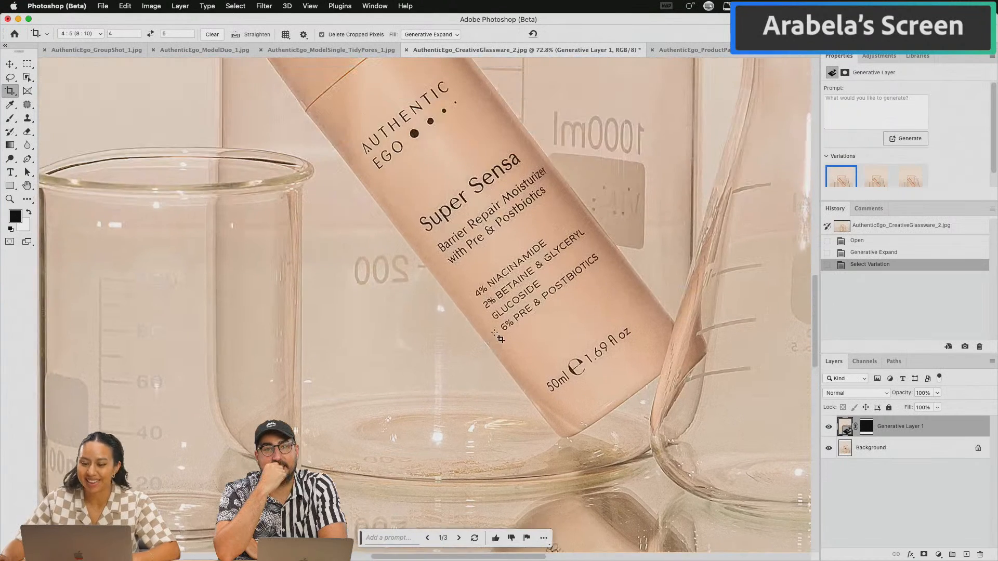
pyautogui.scroll(-5, 627, 311)
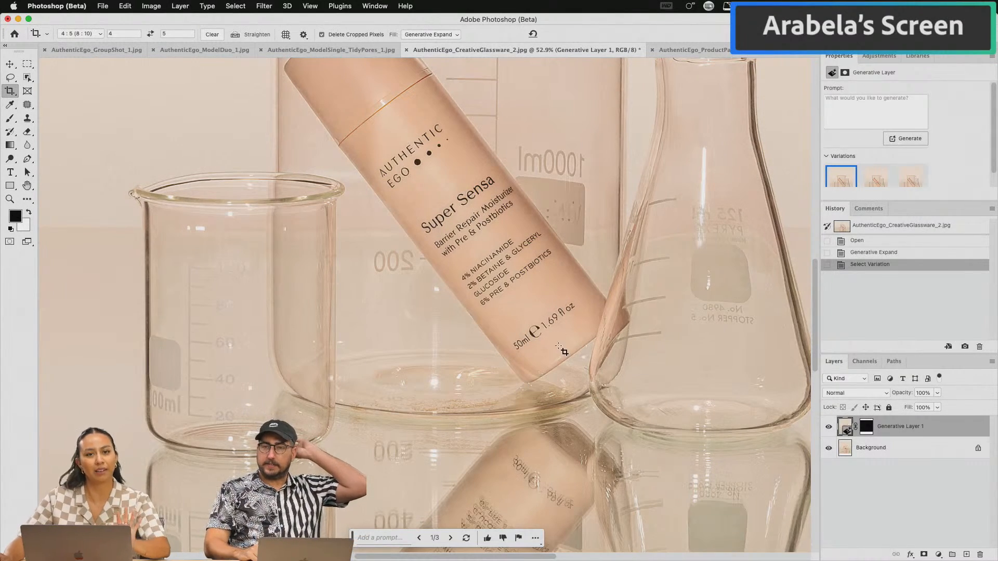
pyautogui.scroll(-5, 561, 348)
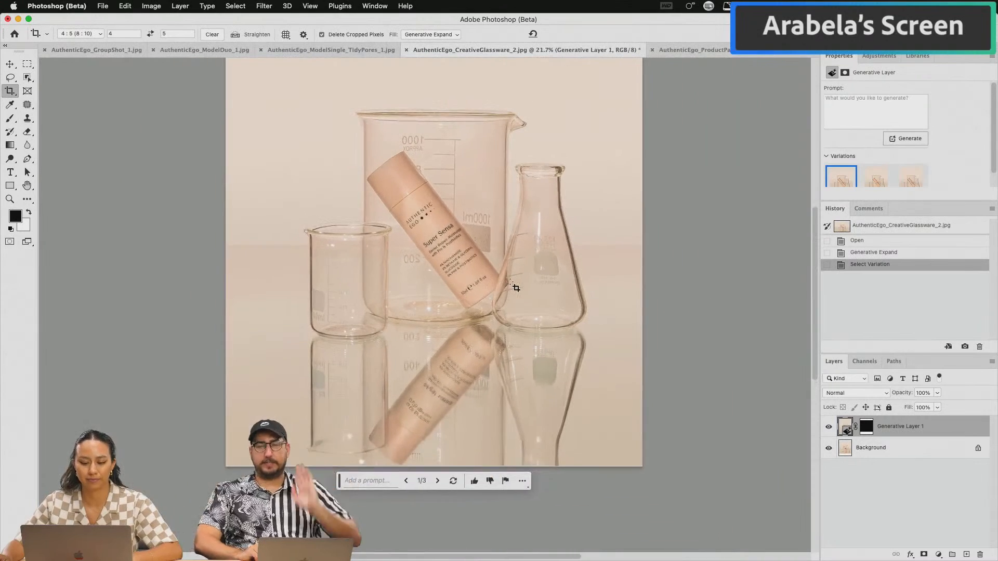
# Step: Inspect the generated reflections of the beakers, flask and bottle and review the whole expanded 4:5 composition
pyautogui.scroll(-2, 515, 288)
pyautogui.scroll(1, 600, 309)
pyautogui.scroll(3, 513, 353)
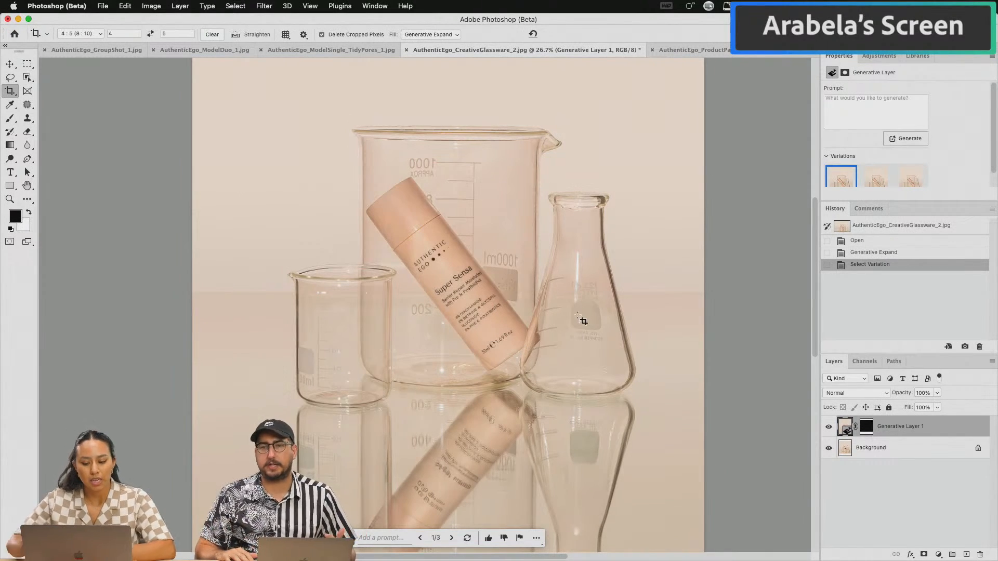
pyautogui.scroll(3, 491, 322)
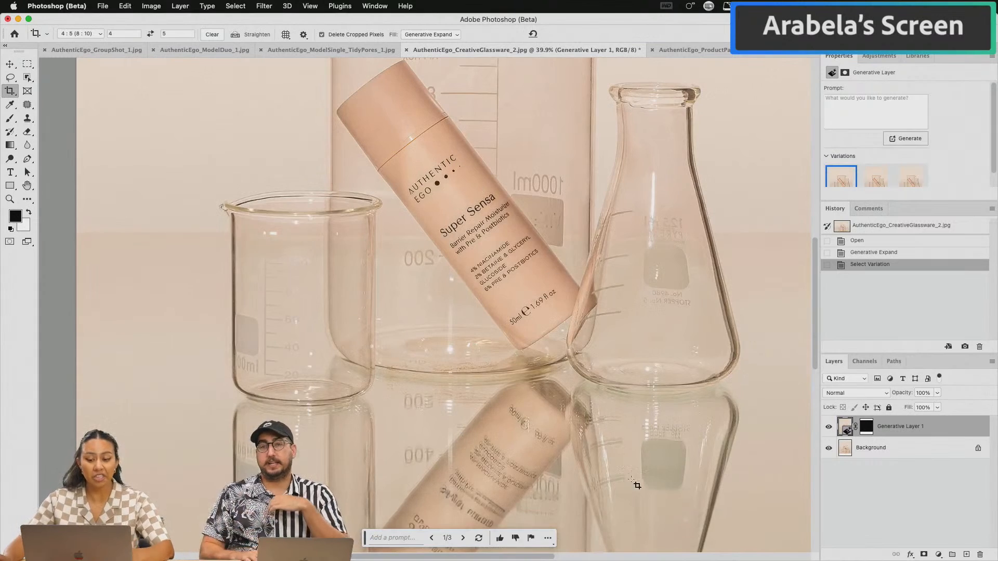
pyautogui.scroll(-3, 409, 343)
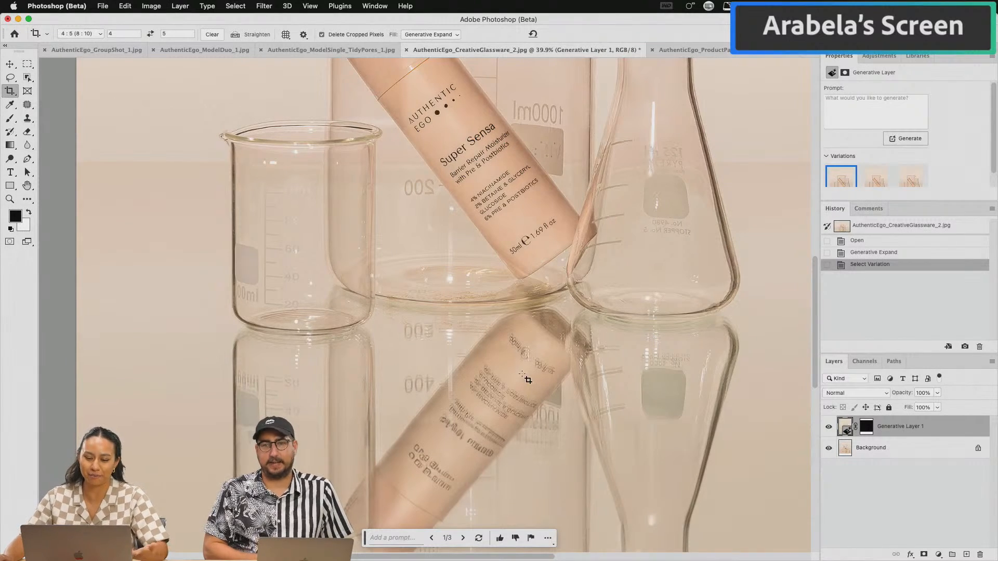
pyautogui.scroll(-2, 457, 394)
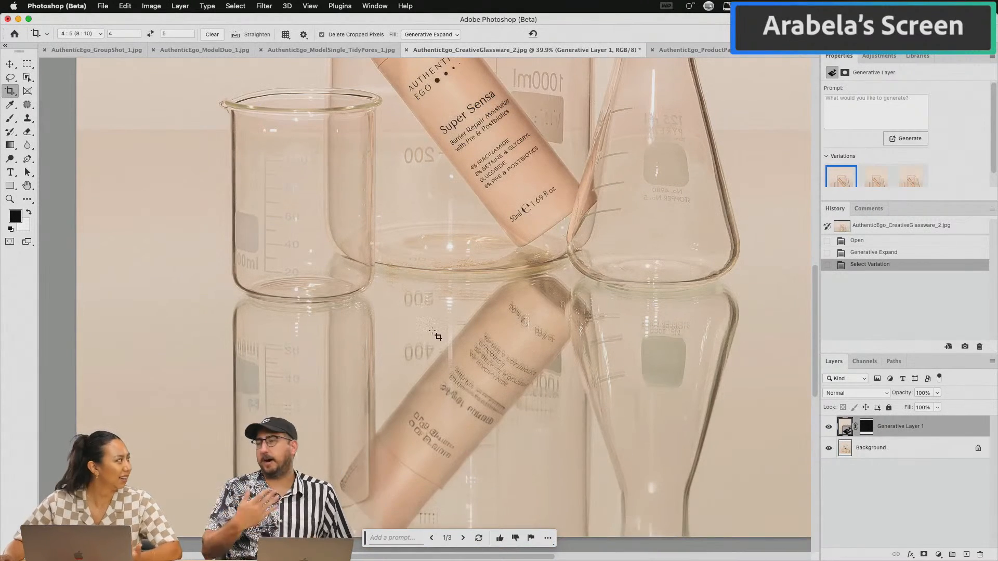
pyautogui.scroll(-5, 452, 338)
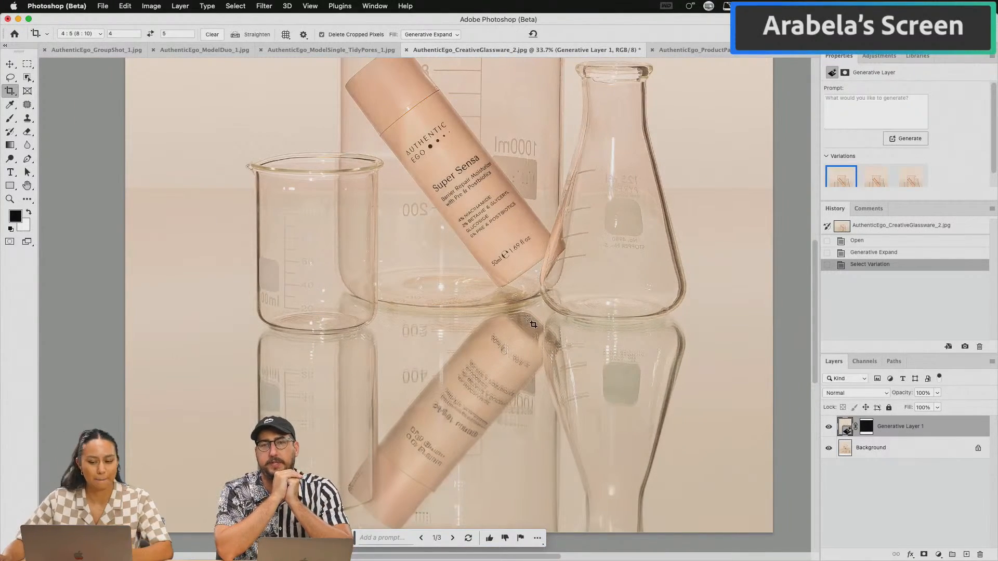
pyautogui.scroll(-5, 452, 300)
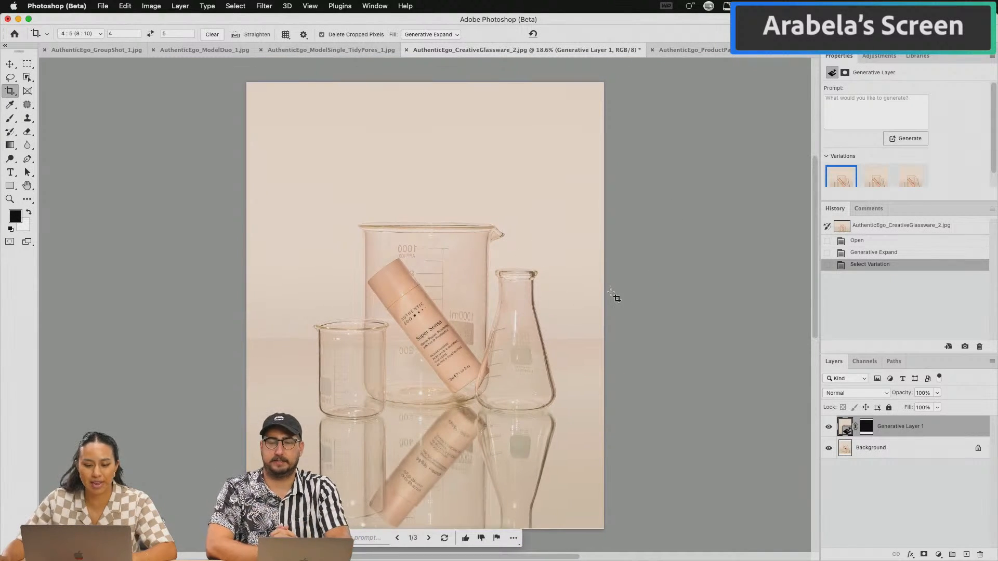
# Step: Switch to AuthenticEgo_ModelSingle_TidyPores_1.jpg, check the bottle in the model's hand, and set the crop ratio to 16:9
pyautogui.click(313, 50)
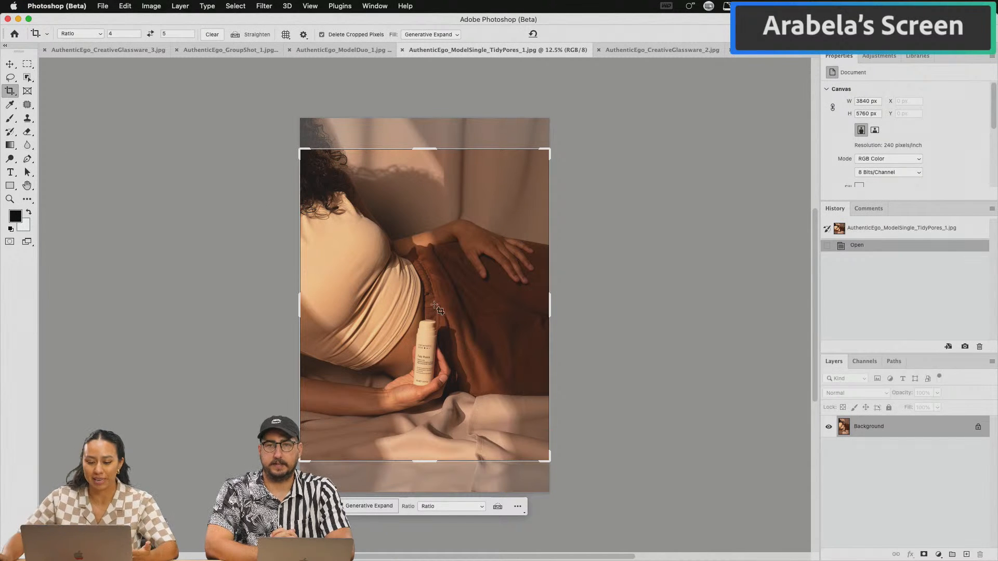
pyautogui.scroll(5, 466, 346)
pyautogui.scroll(3, 448, 355)
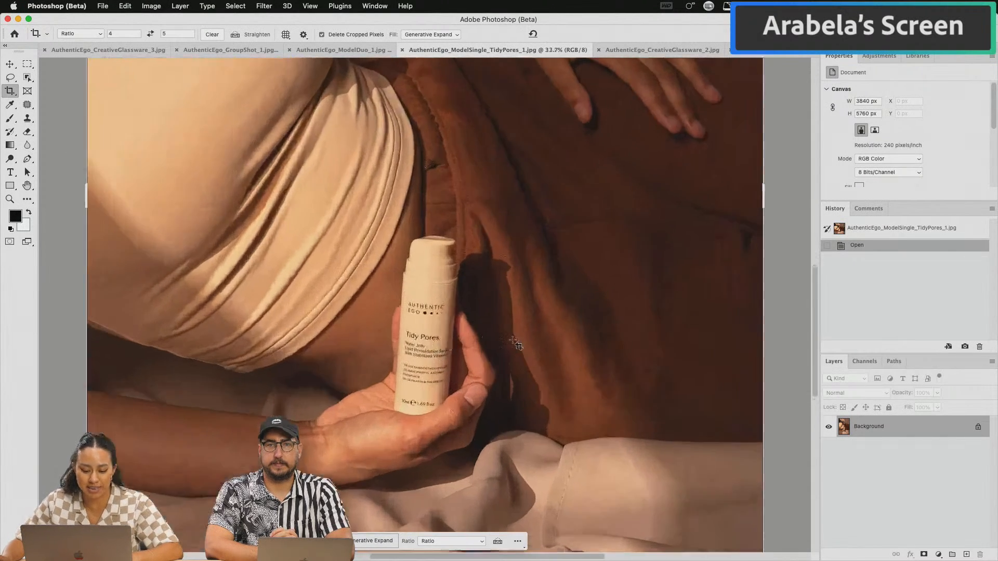
pyautogui.scroll(-3, 548, 338)
pyautogui.scroll(-4, 548, 338)
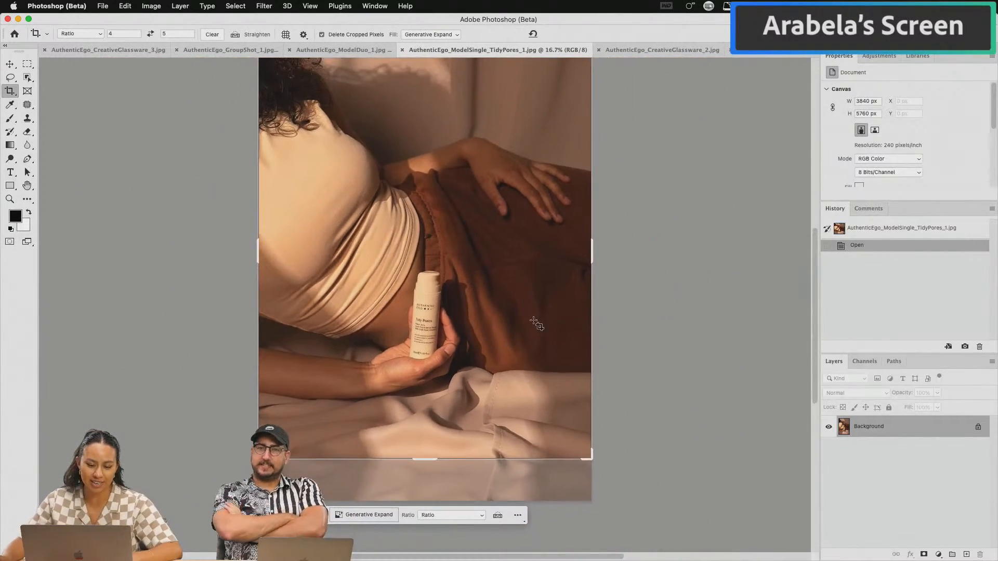
pyautogui.scroll(2, 525, 326)
pyautogui.scroll(1, 517, 322)
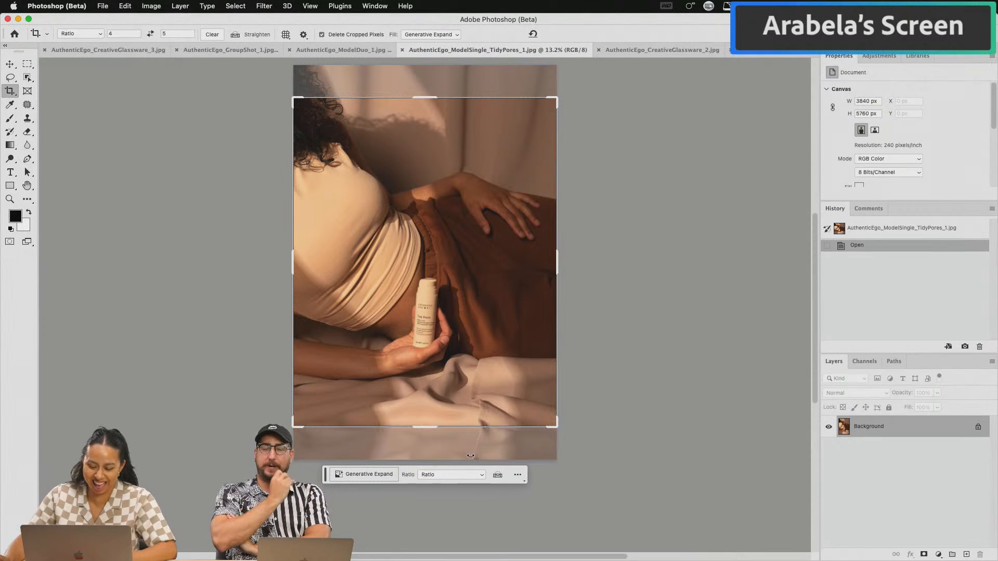
pyautogui.click(453, 475)
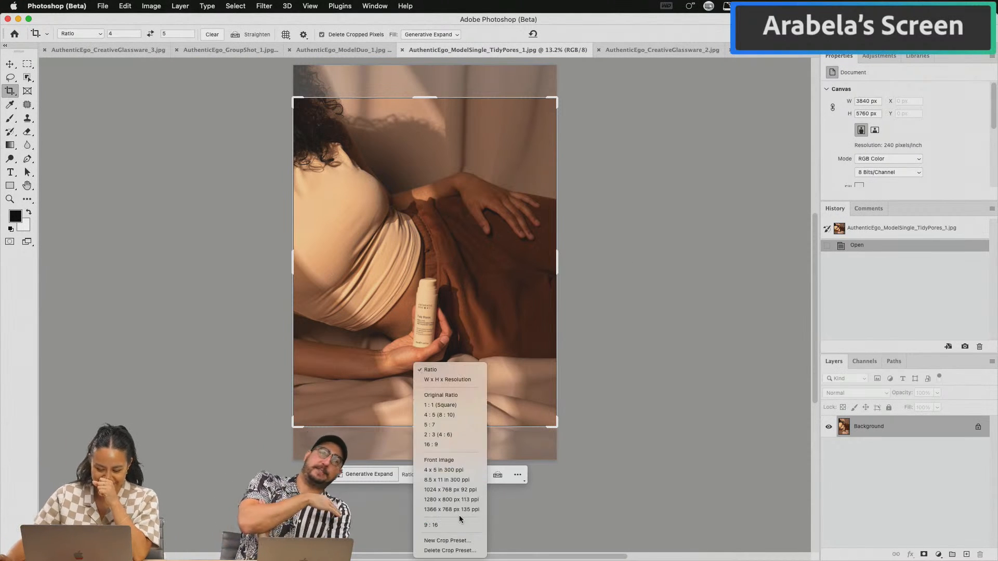
pyautogui.click(445, 447)
# Step: Try to generatively expand the image on both sides to 16:9 at full photo height without a prompt
pyautogui.moveTo(423, 188); pyautogui.dragTo(430, 129)
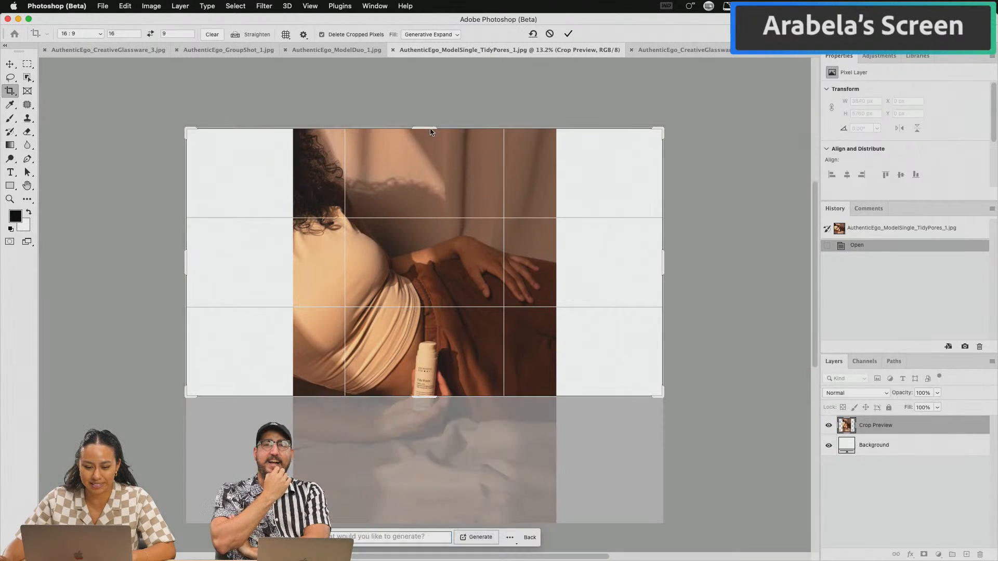
pyautogui.moveTo(429, 402); pyautogui.dragTo(439, 460)
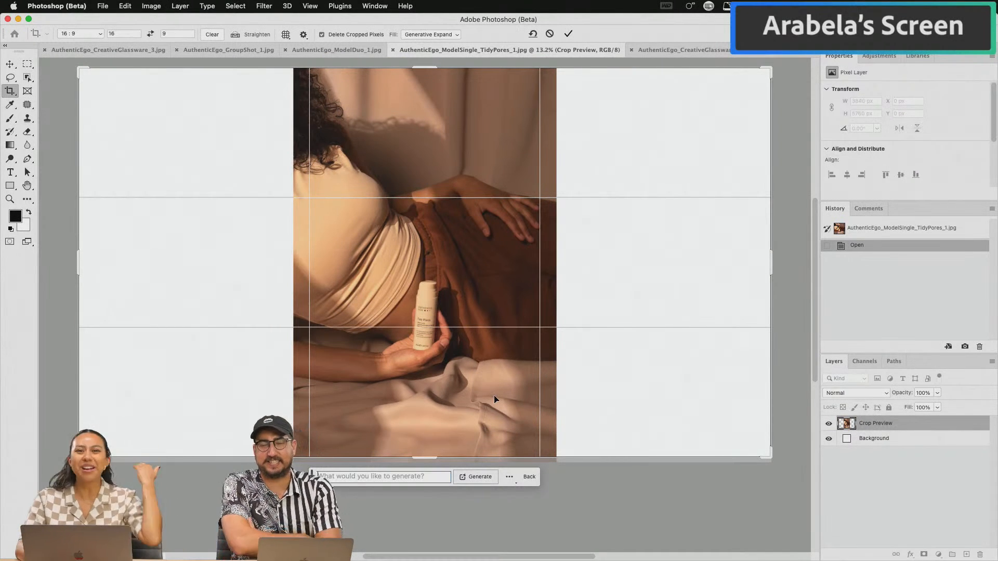
pyautogui.press('Return')
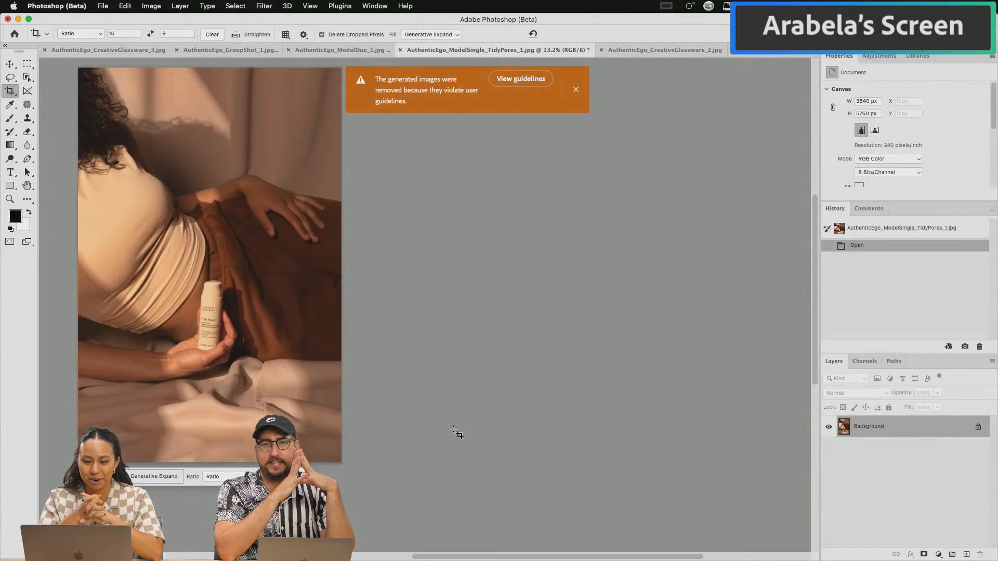
pyautogui.click(577, 90)
# Step: Try to expand the single-model photo to a 1:1 square with Generative Expand, adding empty canvas beside the model without a prompt
pyautogui.hscroll(-5, 369, 238)
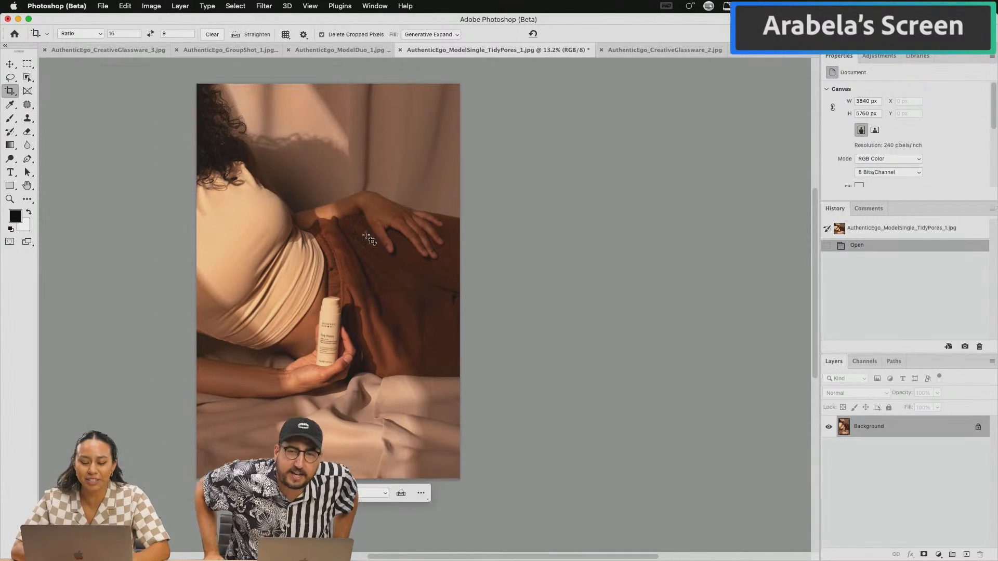
pyautogui.click(347, 253)
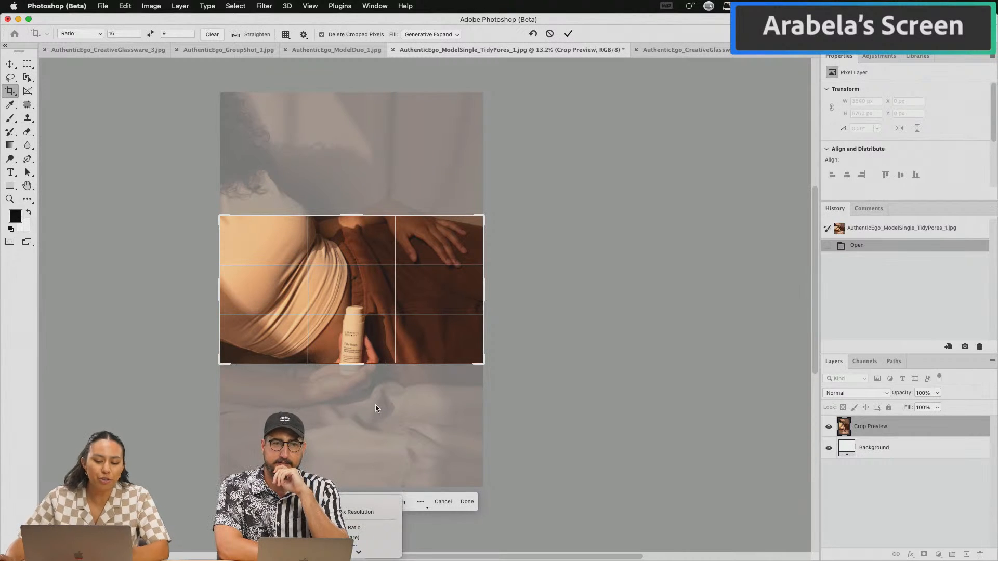
pyautogui.click(367, 502)
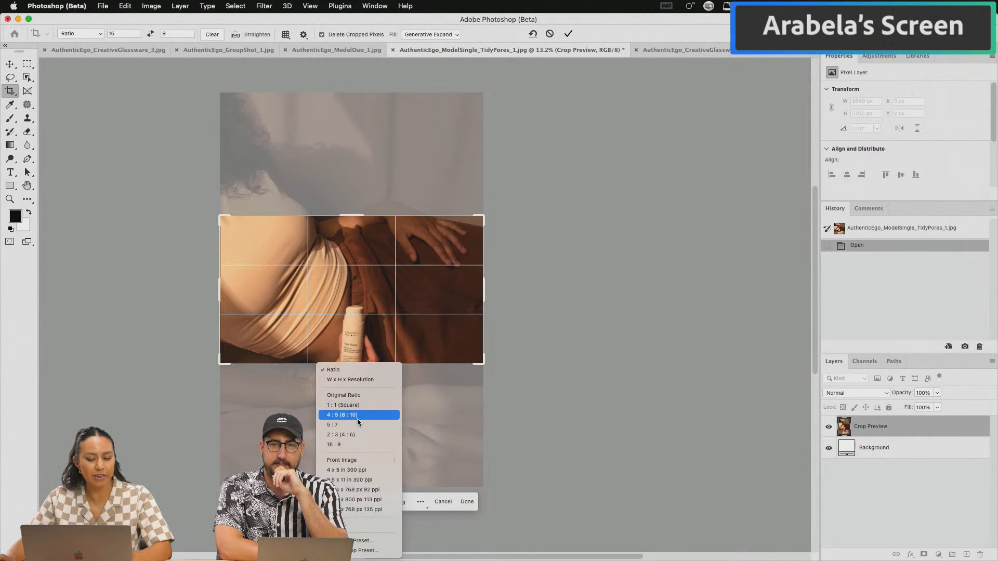
pyautogui.click(353, 405)
pyautogui.moveTo(484, 288); pyautogui.dragTo(550, 289)
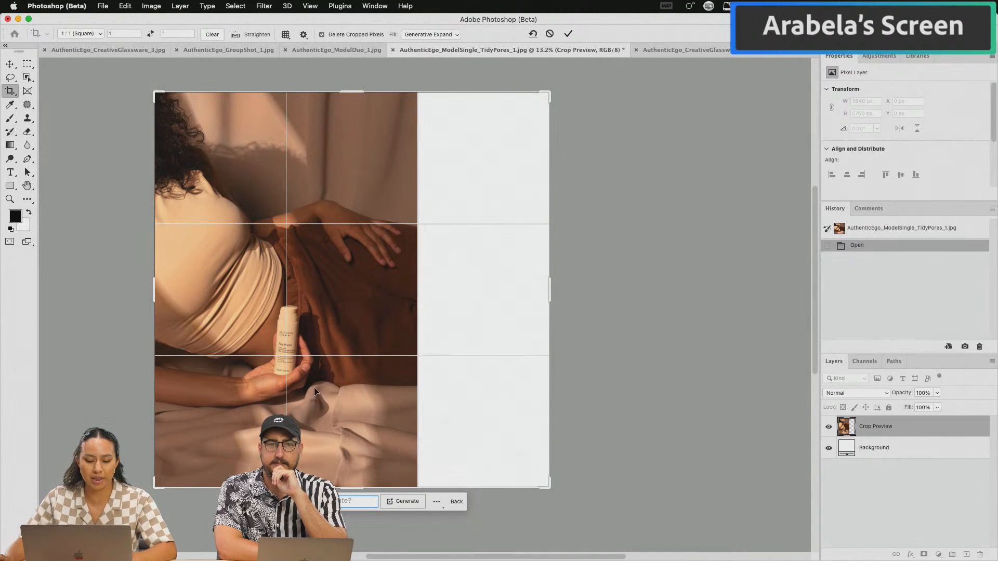
pyautogui.click(407, 501)
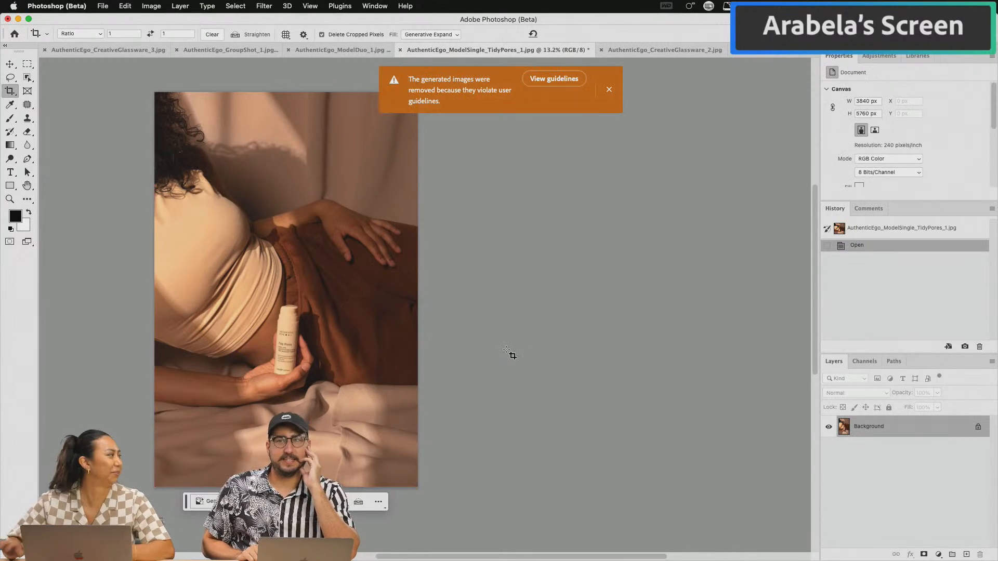
pyautogui.click(608, 89)
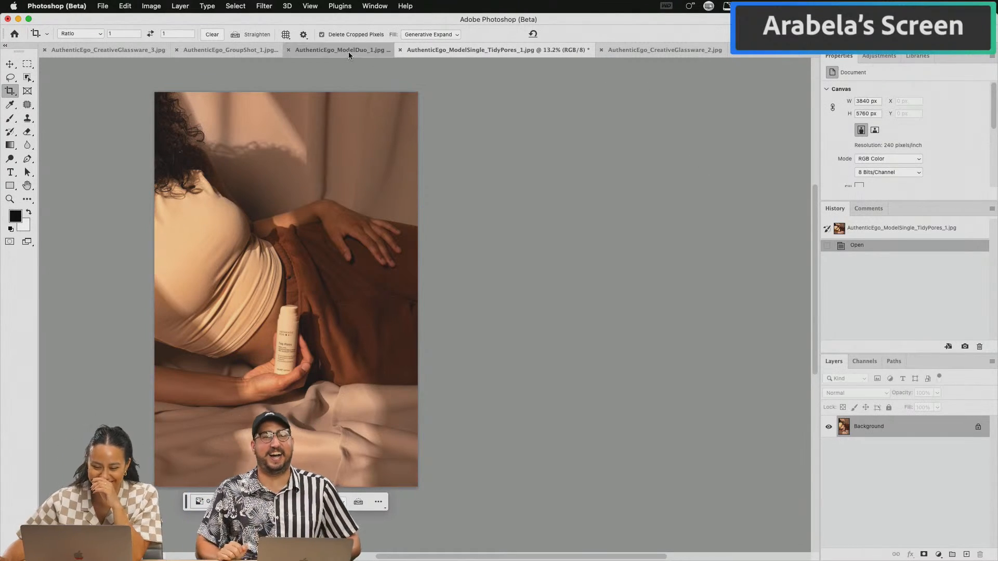
# Step: Switch to AuthenticEgo_ModelDuo_1.jpg and set the crop ratio to 9:16
pyautogui.click(345, 49)
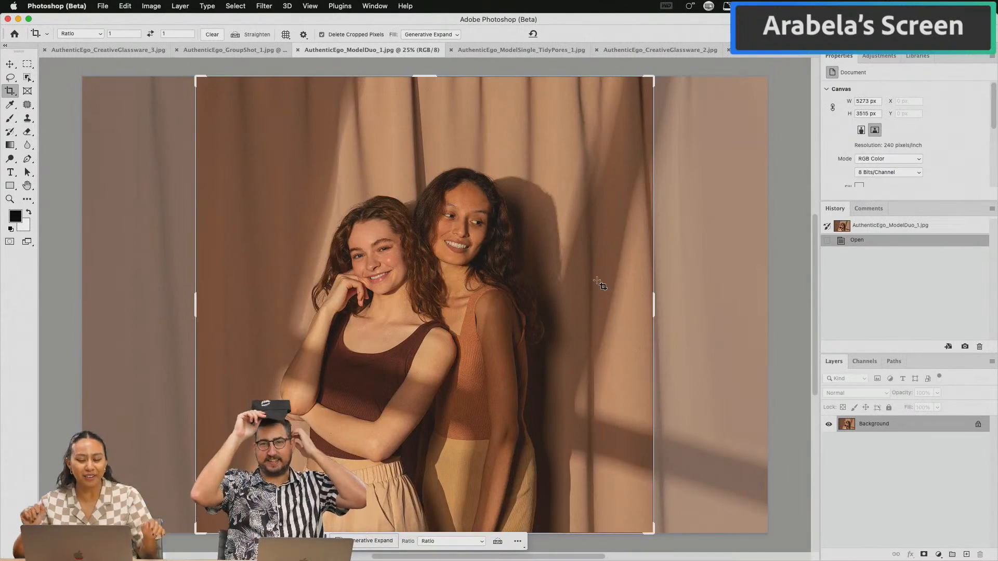
pyautogui.scroll(-5, 450, 373)
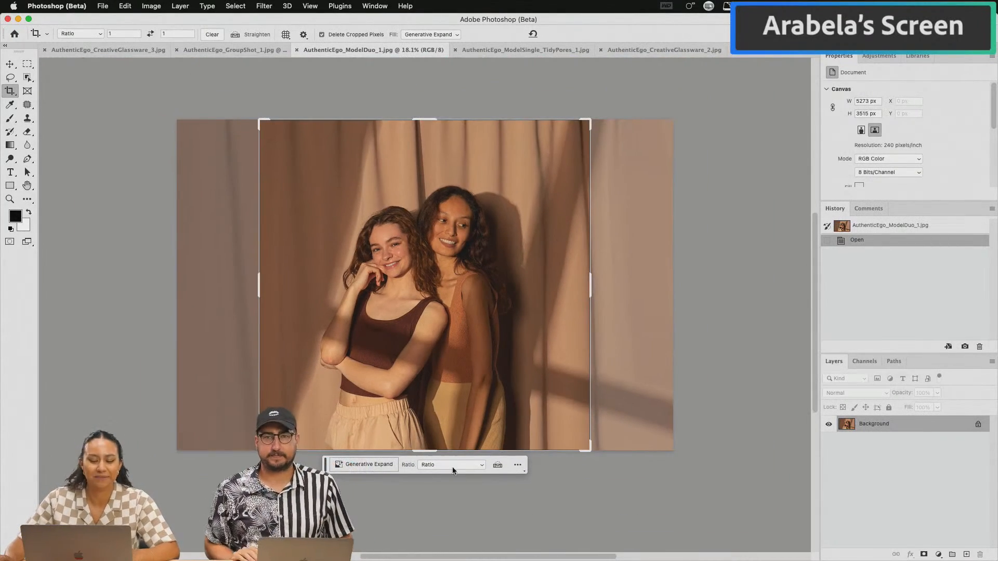
pyautogui.click(435, 467)
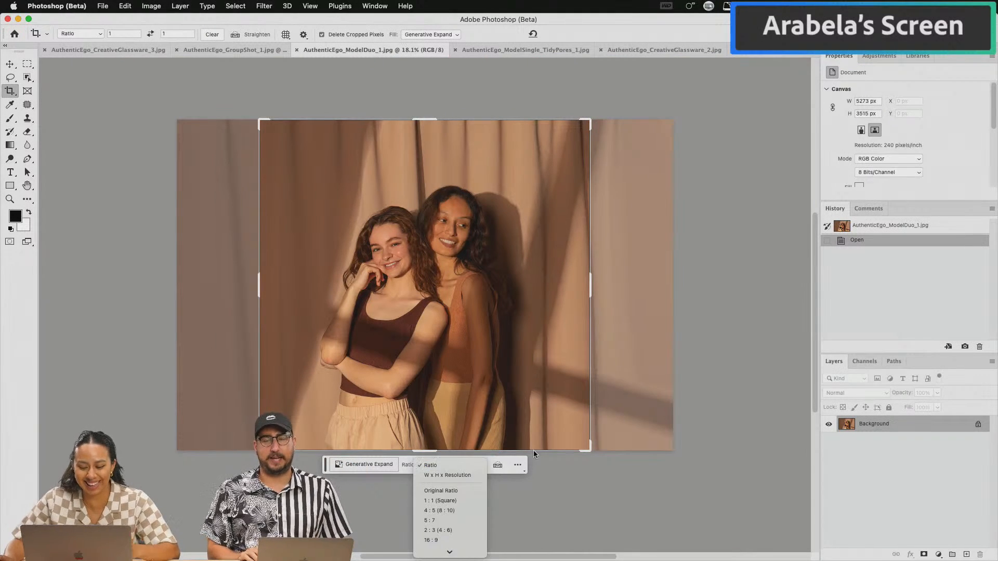
pyautogui.click(461, 444)
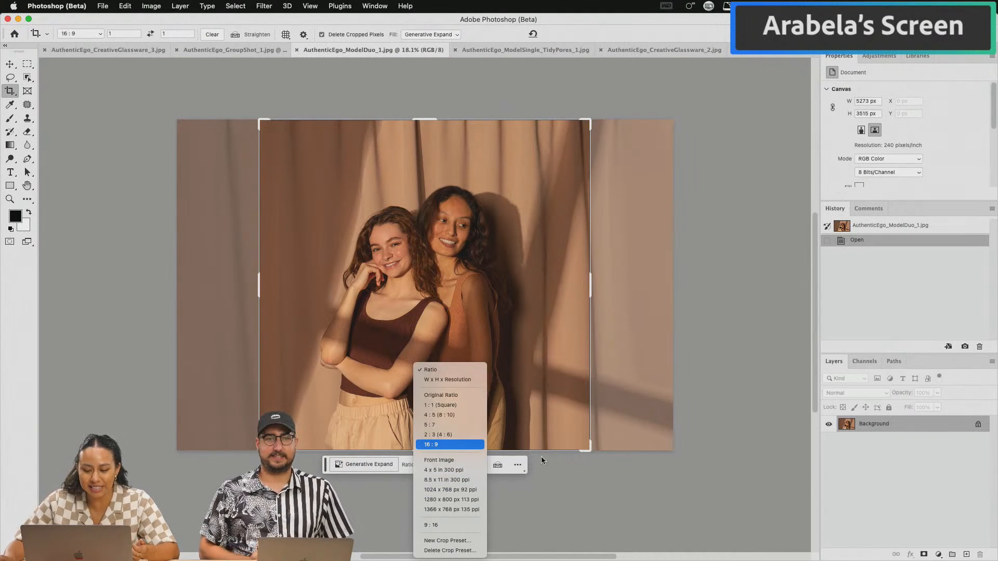
pyautogui.click(435, 465)
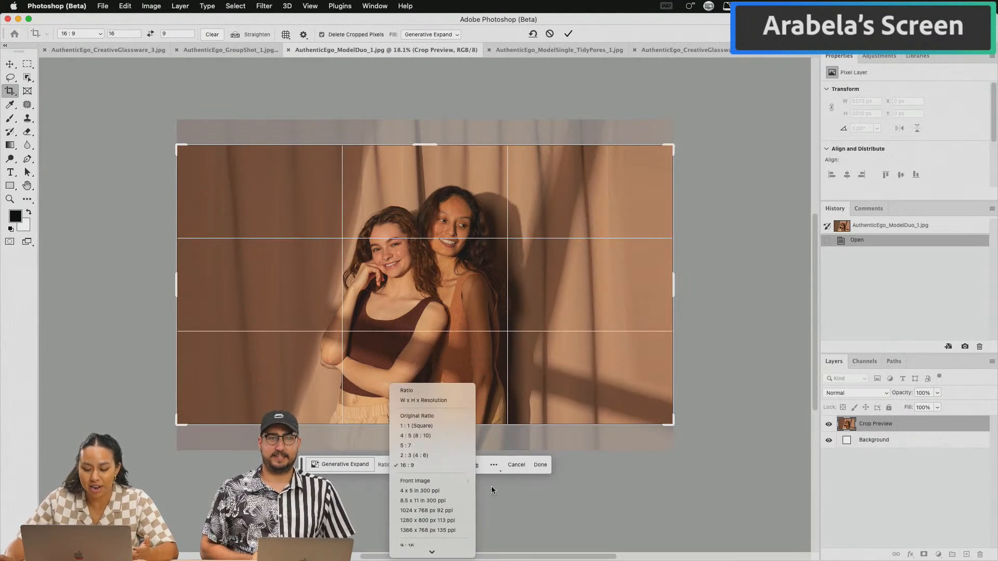
# Step: Try to generatively expand the two-model photo above and below the models within the 9:16 frame without a prompt
pyautogui.moveTo(439, 127)
pyautogui.mouseDown()
pyautogui.moveTo(442, 60)
pyautogui.moveTo(448, 110)
pyautogui.mouseUp()
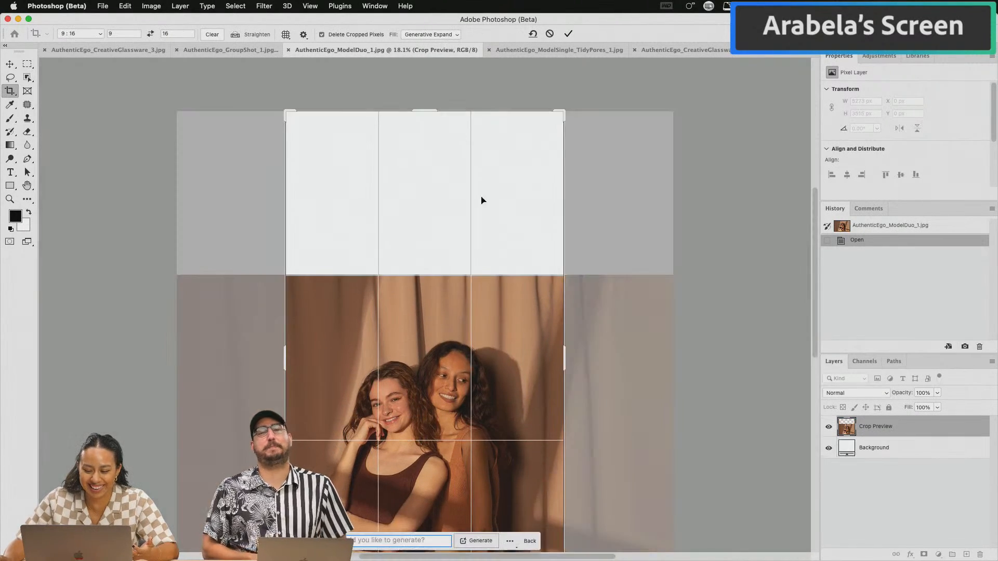
pyautogui.scroll(-5, 470, 229)
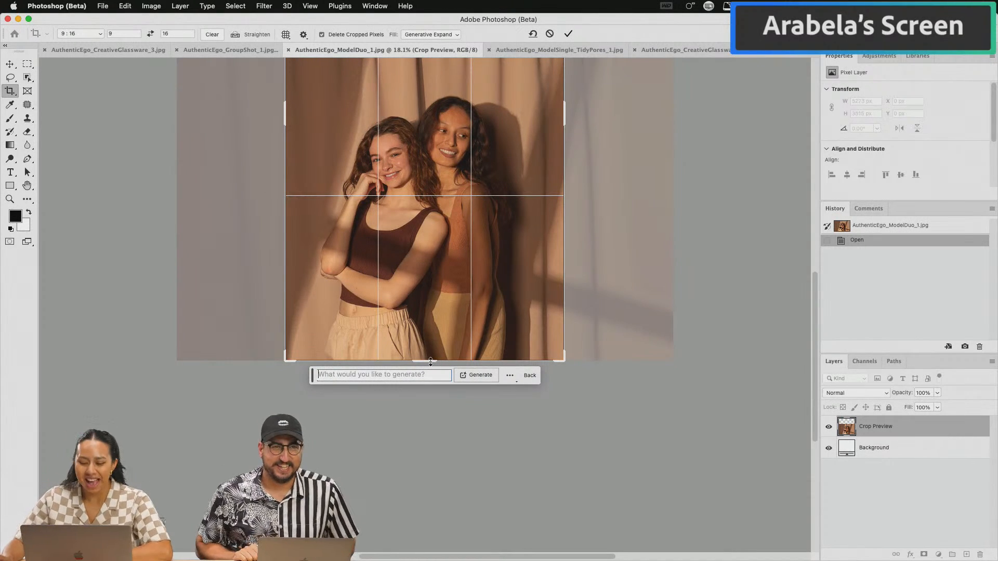
pyautogui.moveTo(431, 361); pyautogui.dragTo(440, 427)
pyautogui.moveTo(424, 499); pyautogui.dragTo(429, 485)
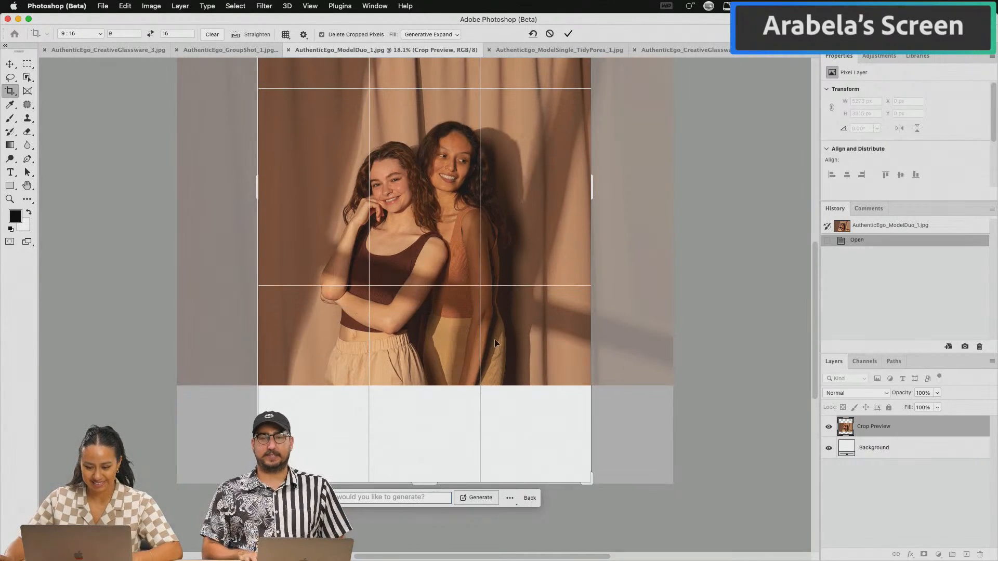
pyautogui.moveTo(425, 431); pyautogui.dragTo(423, 439)
pyautogui.moveTo(482, 378); pyautogui.dragTo(483, 348)
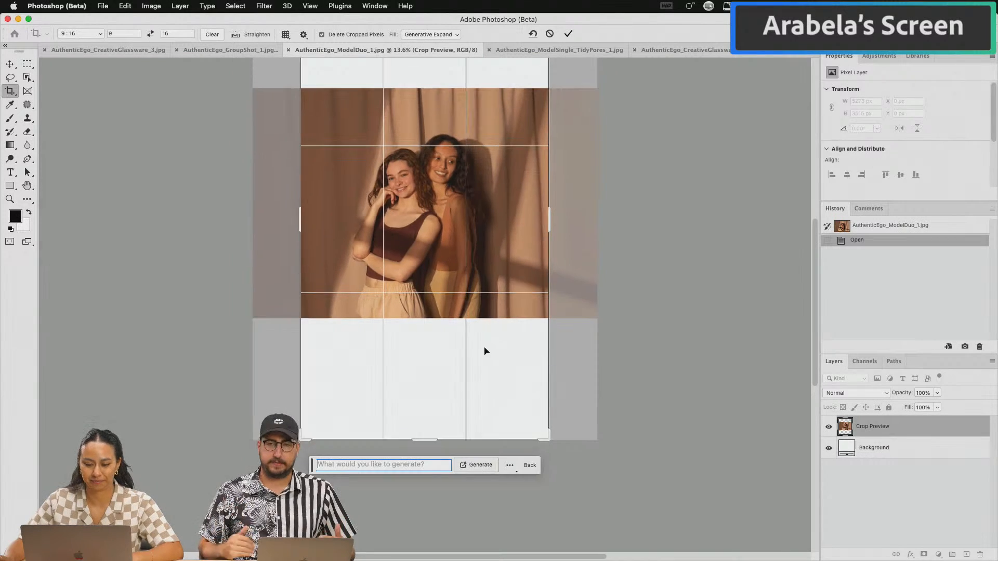
pyautogui.moveTo(431, 330); pyautogui.dragTo(431, 334)
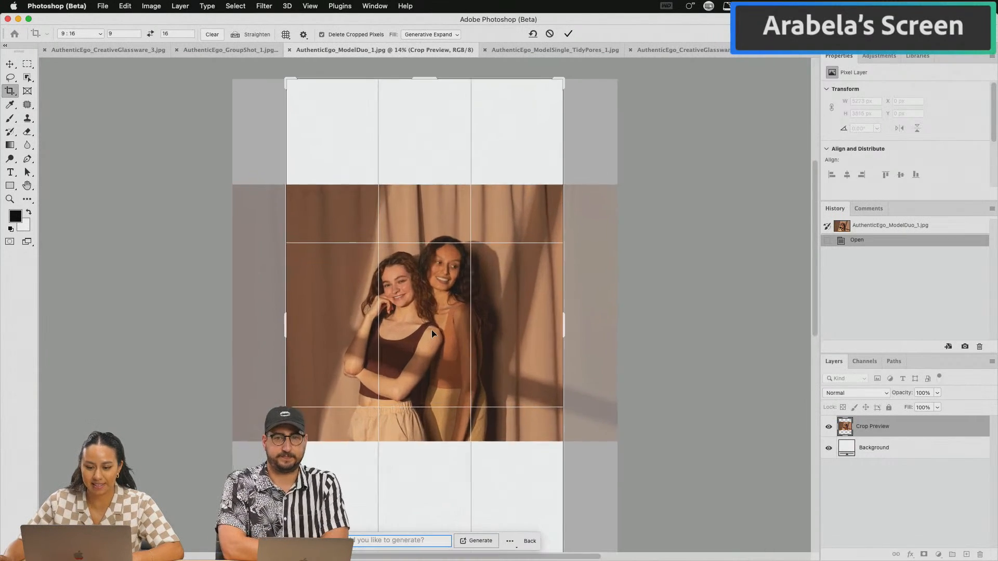
pyautogui.press('Return')
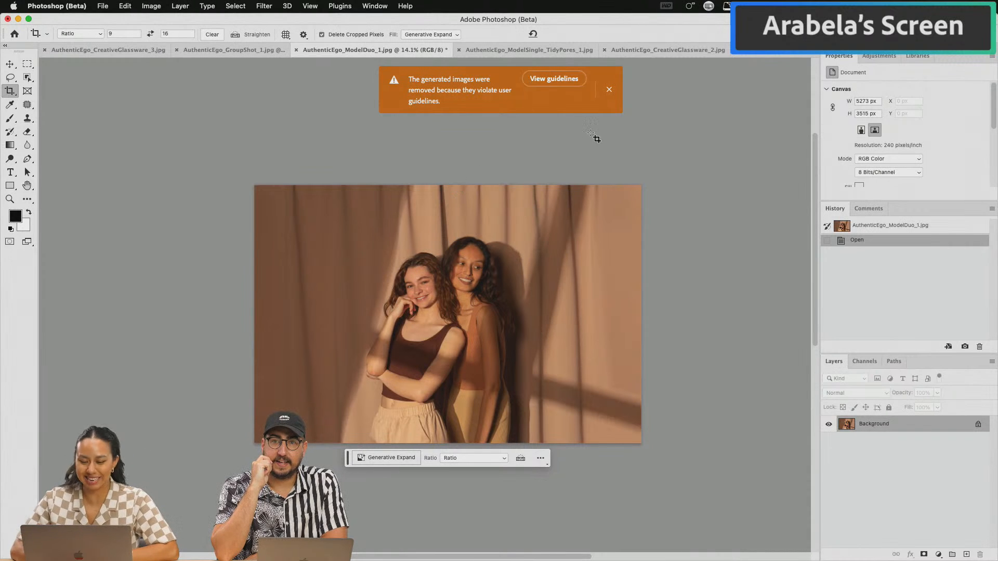
pyautogui.click(609, 89)
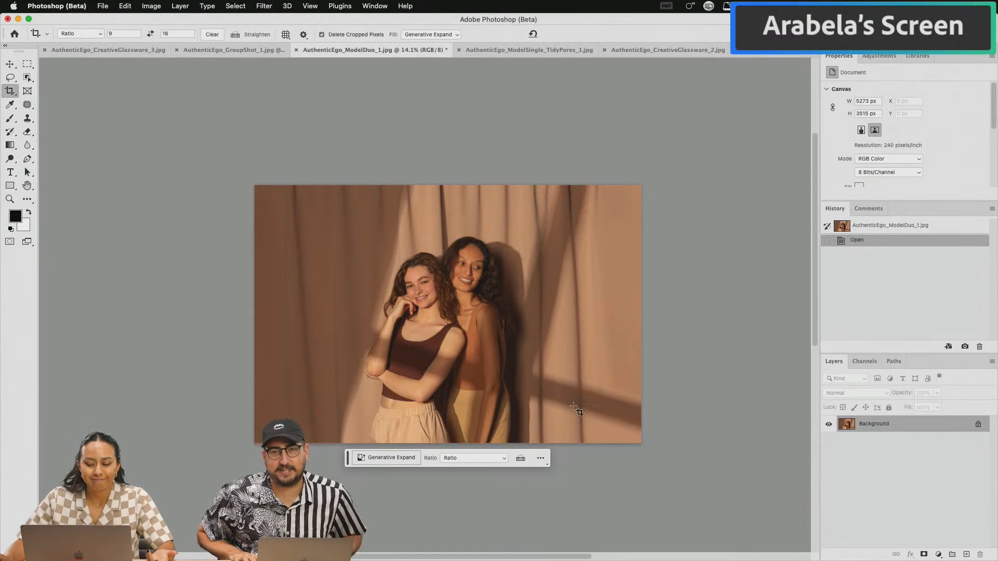
# Step: Extend the 9:16 crop frame above and below the two models and run Generative Expand with the prompt "pants"
pyautogui.click(472, 357)
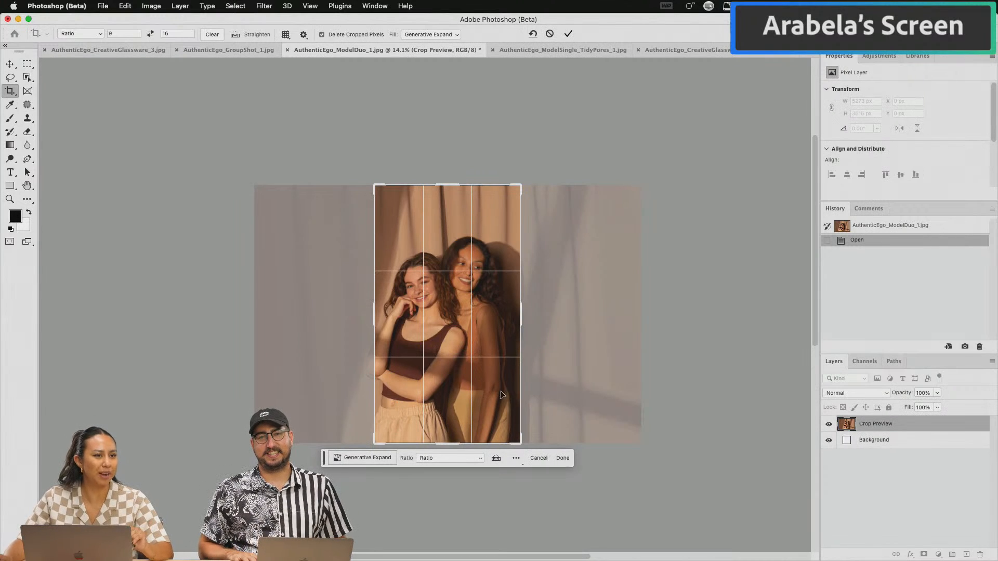
pyautogui.moveTo(447, 180); pyautogui.dragTo(448, 145)
pyautogui.moveTo(446, 478); pyautogui.dragTo(446, 523)
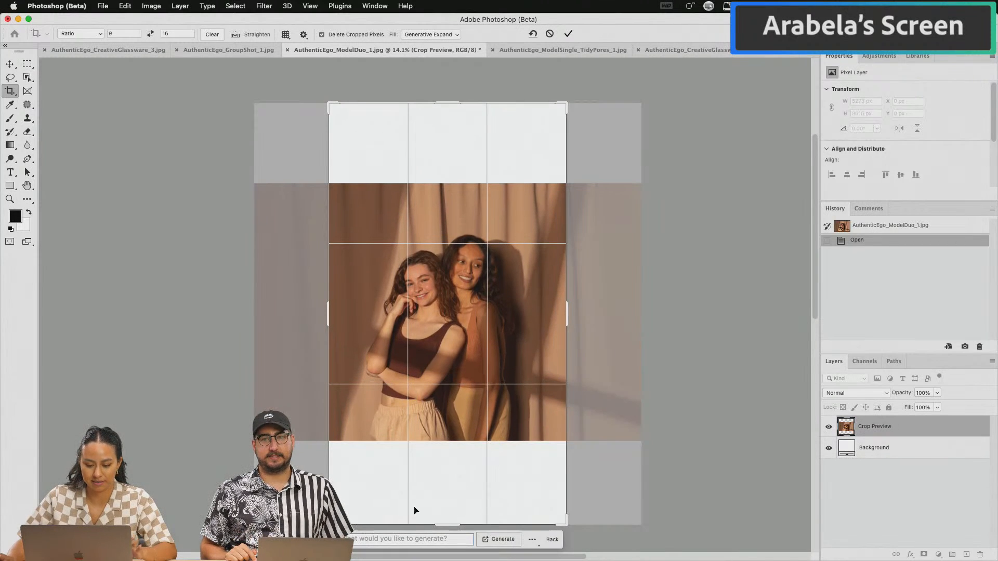
pyautogui.click(396, 539)
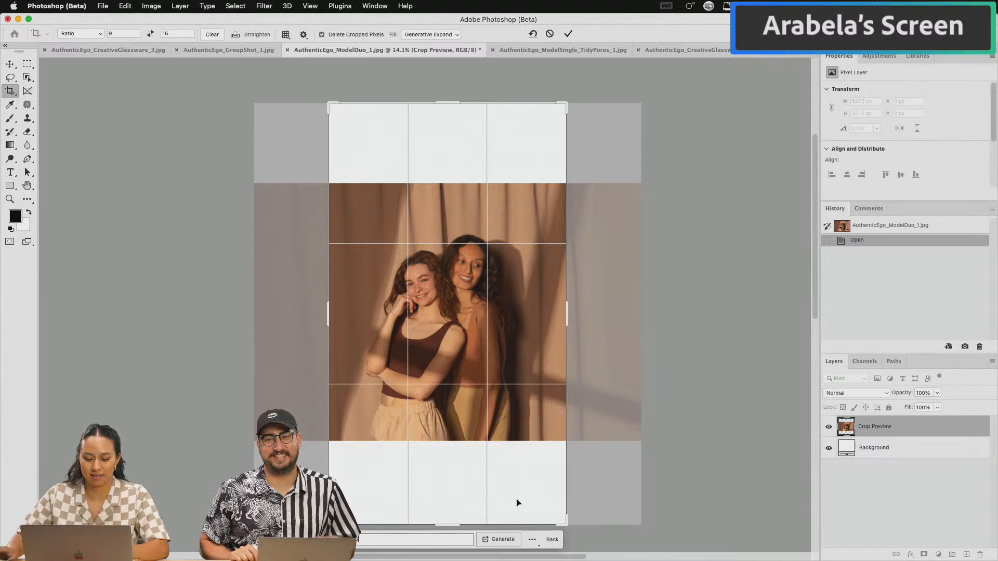
pyautogui.click(514, 538)
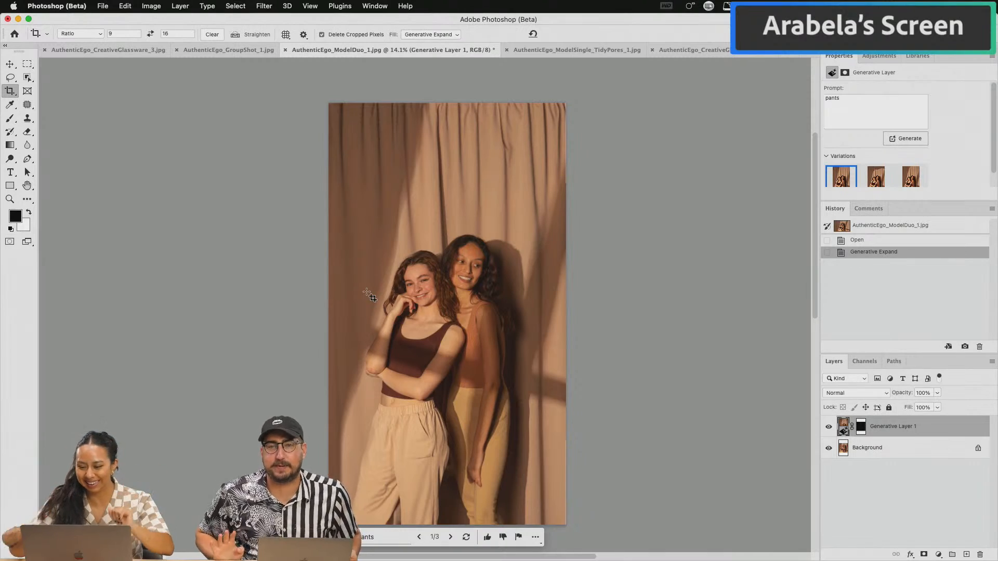
# Step: Compare the three generated variations of the models' pants and the curtain background up close, returning to the first variation
pyautogui.scroll(8, 484, 313)
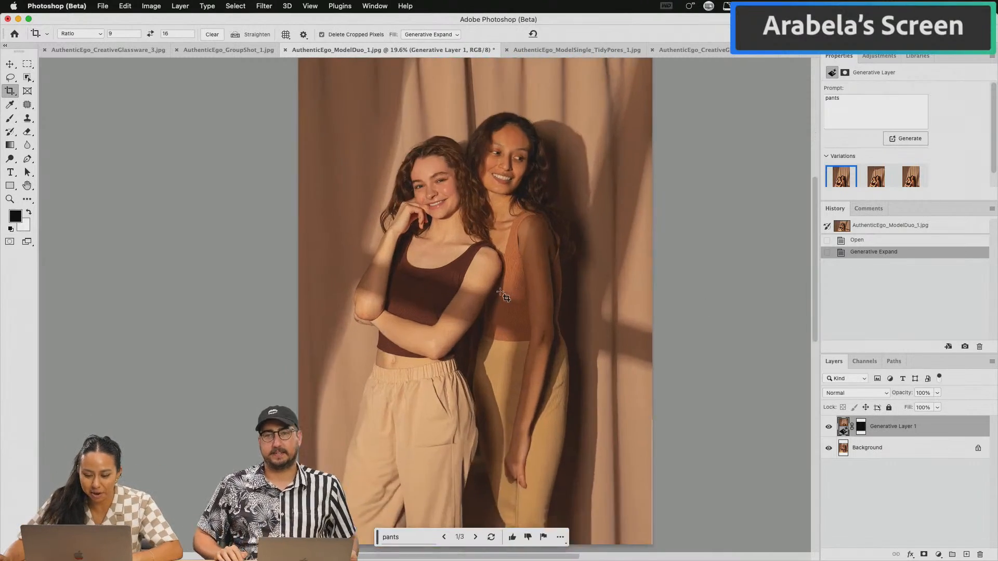
pyautogui.scroll(-5, 502, 296)
pyautogui.scroll(-2, 541, 309)
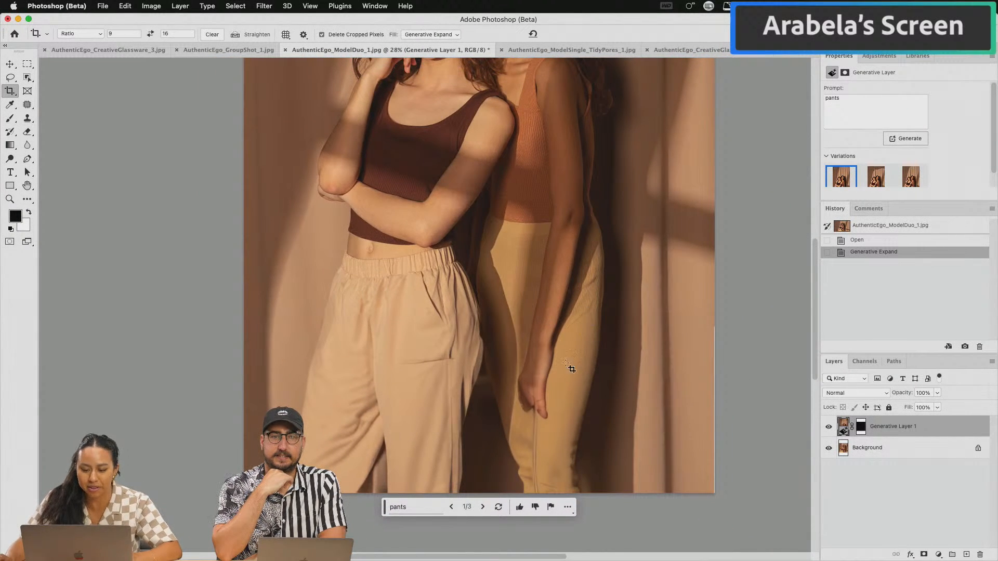
pyautogui.click(875, 177)
pyautogui.click(841, 177)
pyautogui.click(910, 183)
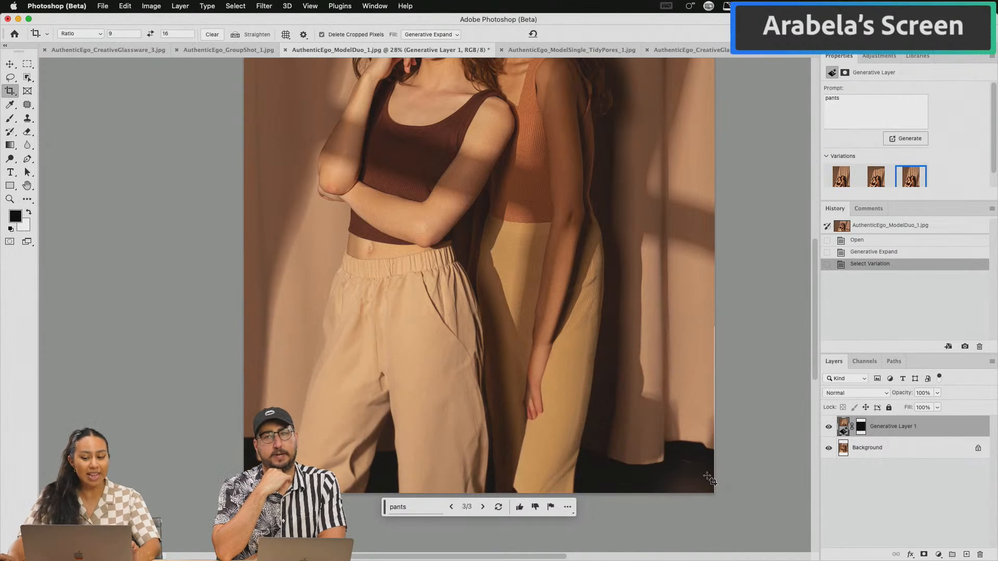
pyautogui.scroll(3, 559, 351)
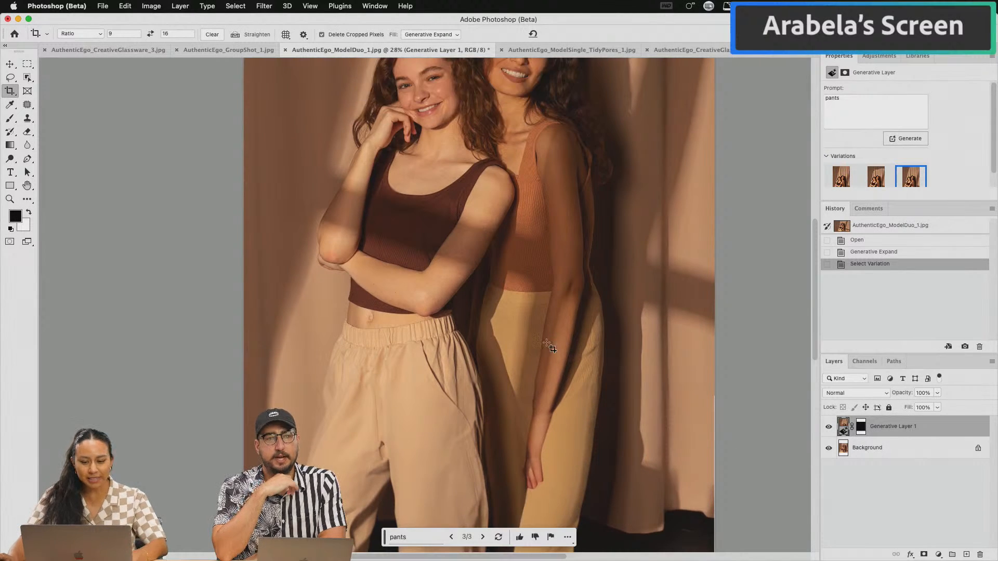
pyautogui.scroll(-3, 559, 351)
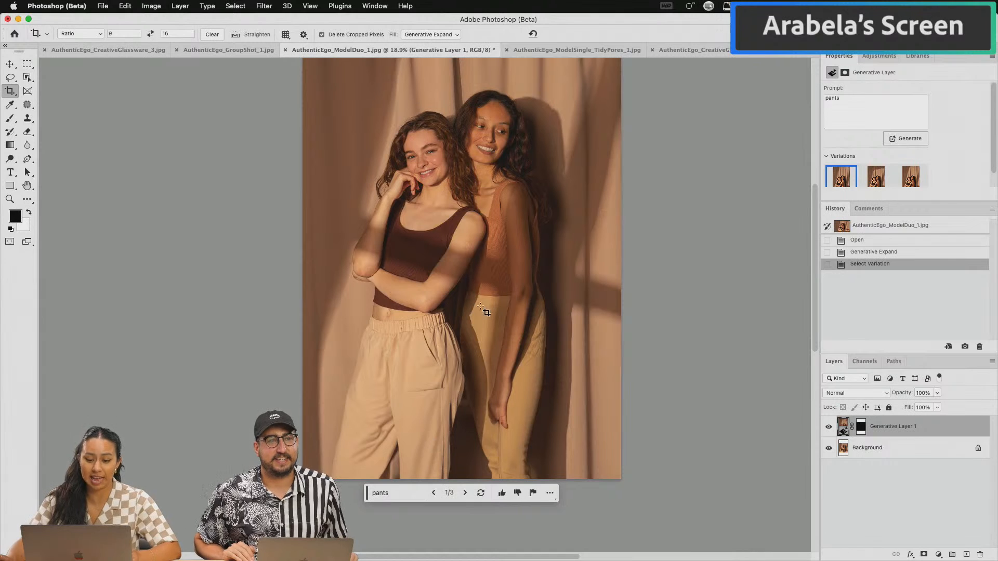
# Step: Examine the expanded two-model photo up close and compare it with and without the generative layer
pyautogui.scroll(3, 517, 371)
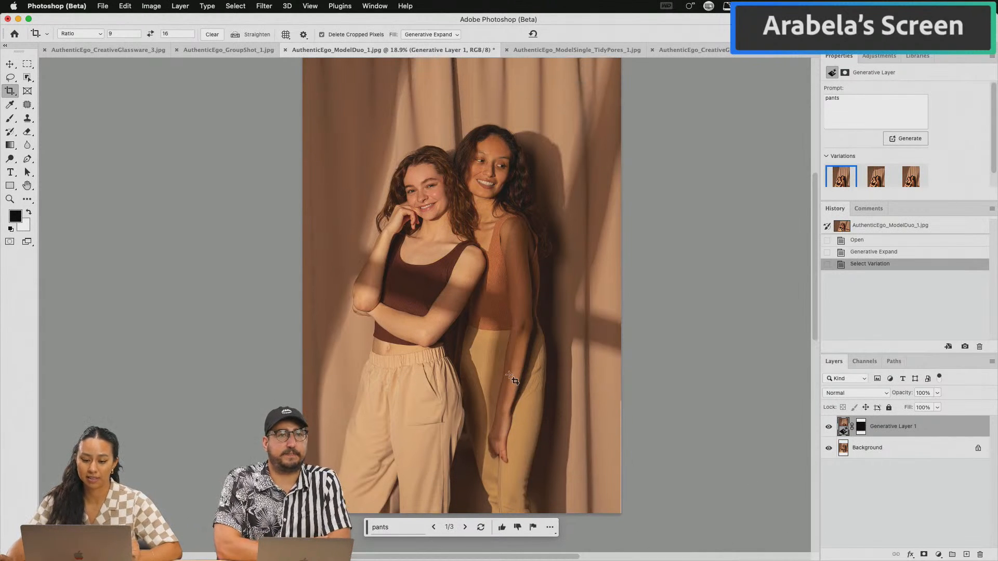
pyautogui.scroll(-2, 514, 317)
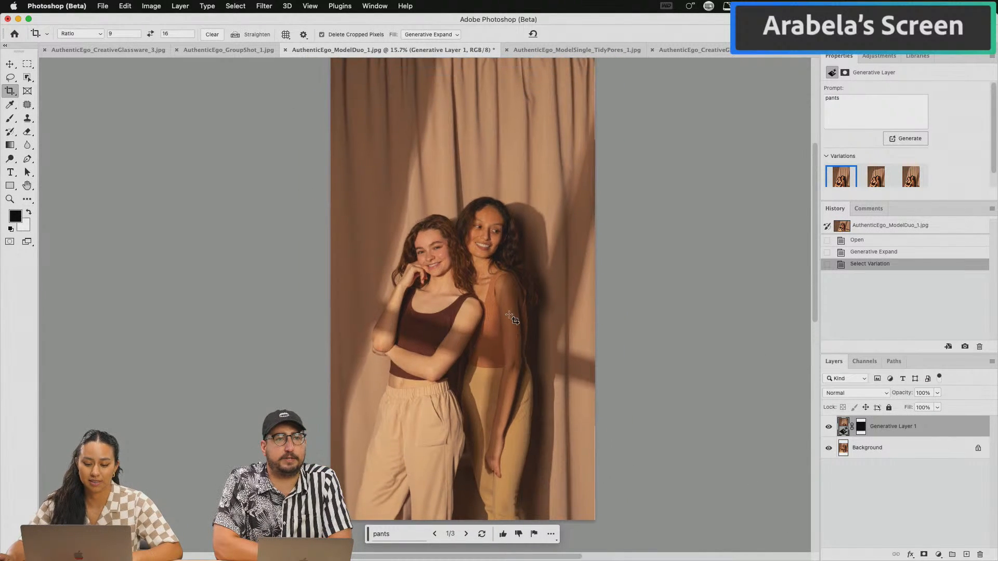
pyautogui.scroll(4, 541, 318)
pyautogui.scroll(-3, 551, 318)
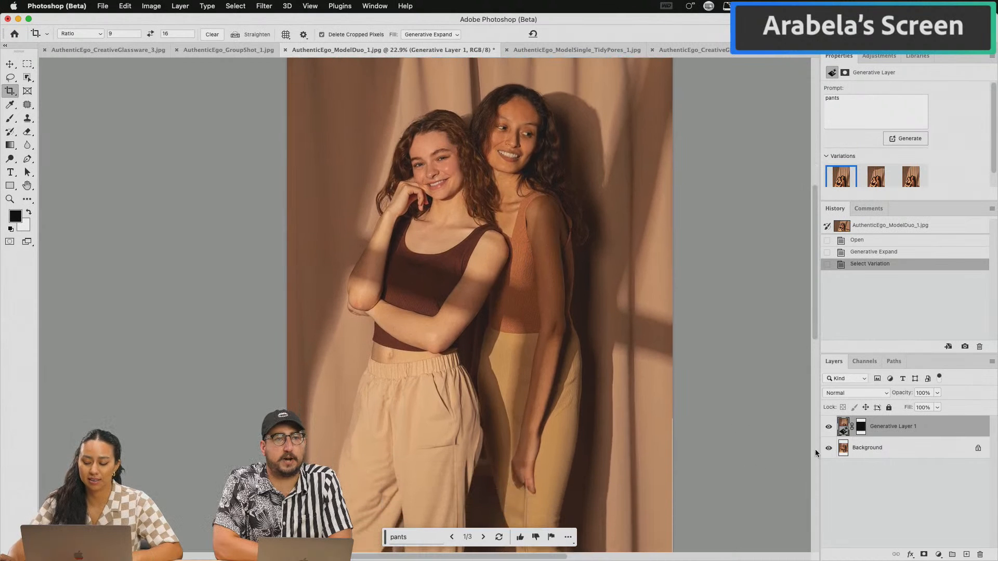
pyautogui.click(830, 427)
pyautogui.click(830, 427)
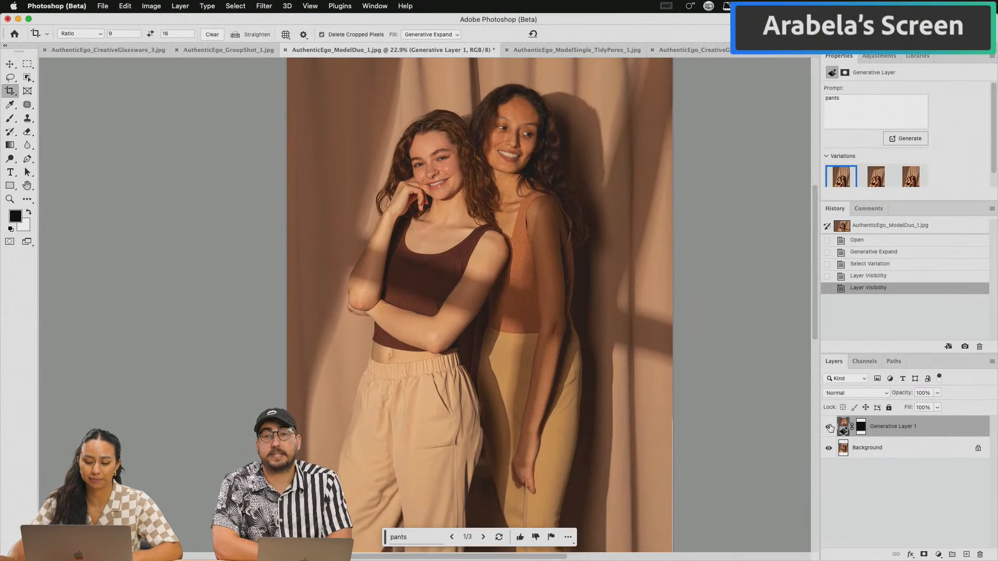
pyautogui.click(829, 427)
pyautogui.click(829, 427)
pyautogui.scroll(-3, 634, 372)
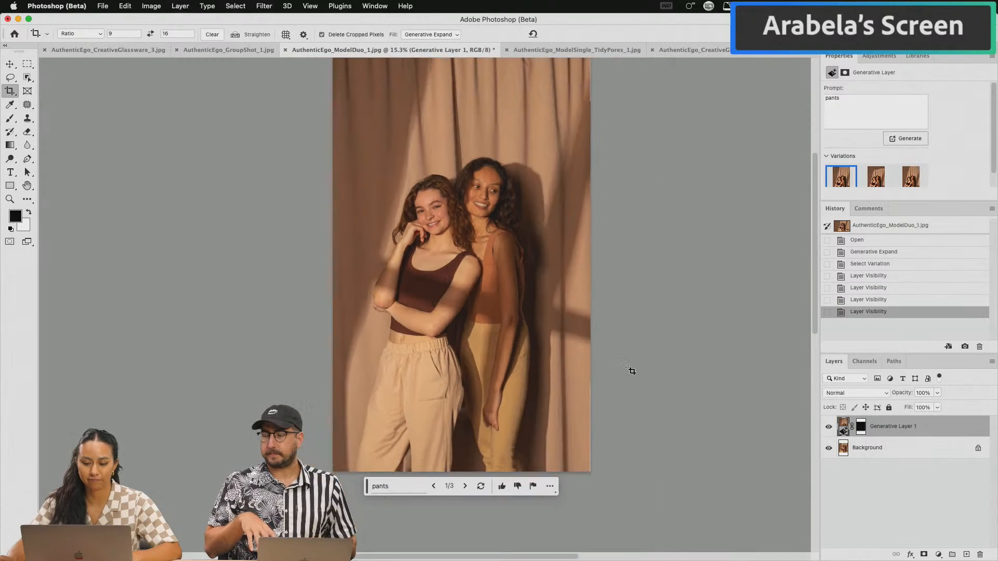
# Step: Crop the two-model photo tighter within the 9:16 frame, cutting the lower legs off at thigh level, and nudge the models leftward before applying
pyautogui.press('super+minus')
pyautogui.click(485, 347)
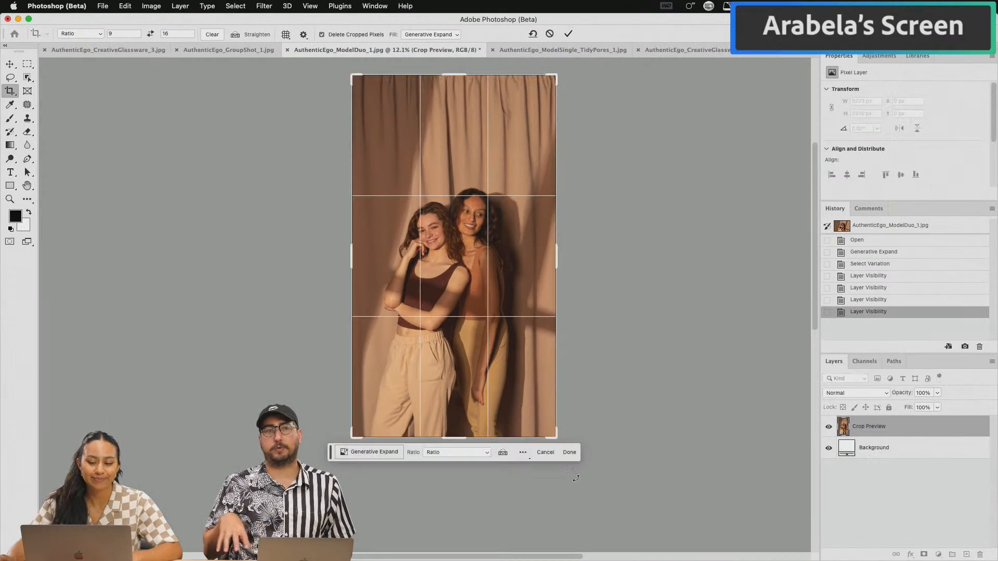
pyautogui.moveTo(553, 434); pyautogui.dragTo(549, 402)
pyautogui.moveTo(542, 104); pyautogui.dragTo(536, 113)
pyautogui.moveTo(499, 187); pyautogui.dragTo(485, 190)
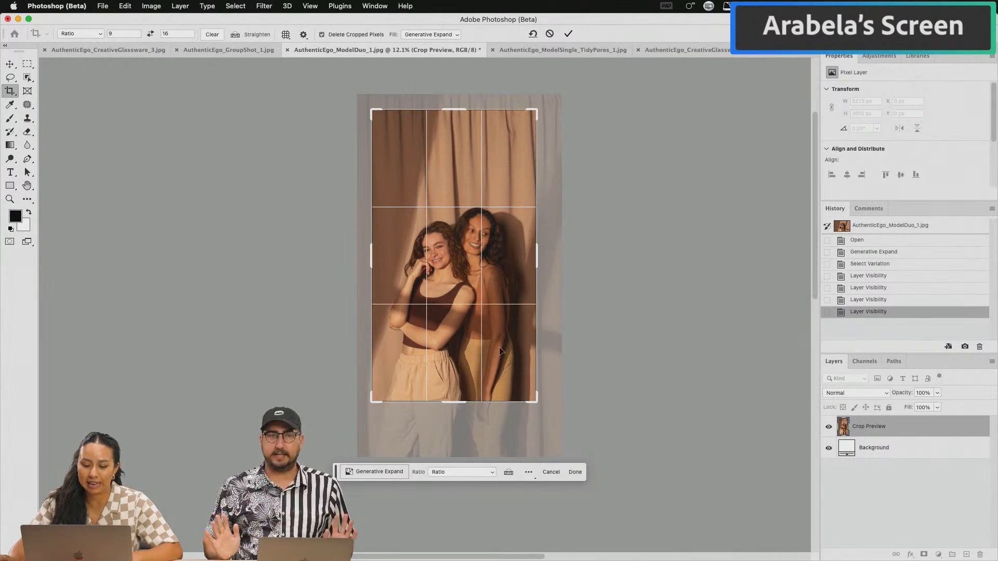
pyautogui.moveTo(502, 351); pyautogui.dragTo(500, 351)
pyautogui.press('Left')
pyautogui.press('Left')
pyautogui.press('Left')
pyautogui.press('Left')
pyautogui.press('Left')
pyautogui.press('Left')
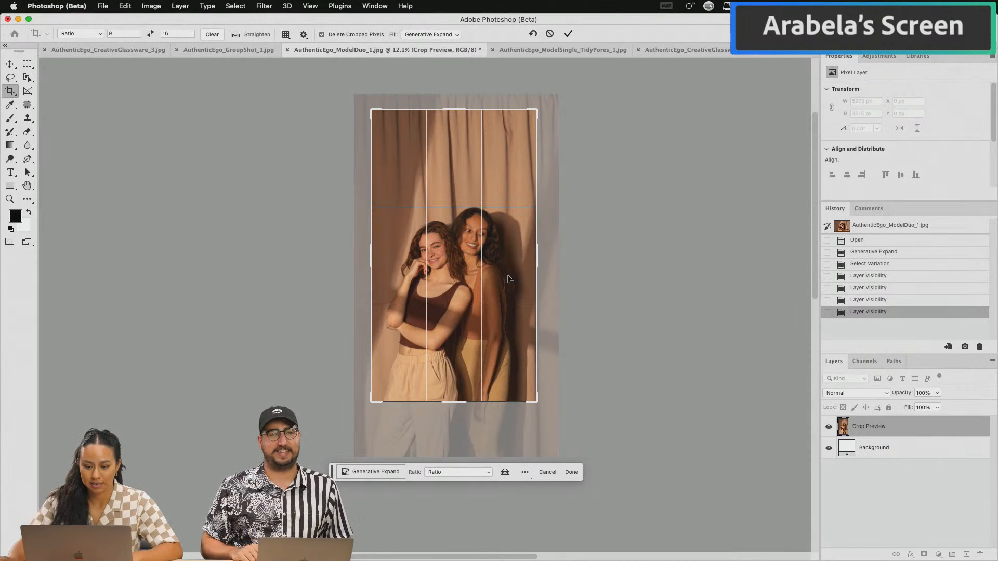
pyautogui.press('Return')
# Step: Inspect the cropped photo's curtain and pants areas, comparing them with the generative layer hidden and shown
pyautogui.scroll(5, 491, 287)
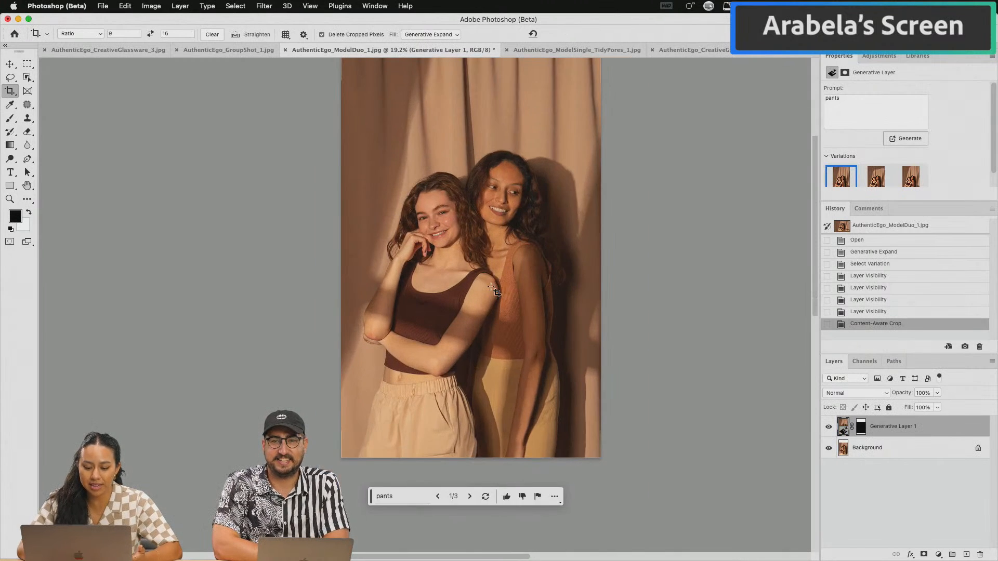
pyautogui.scroll(5, 495, 291)
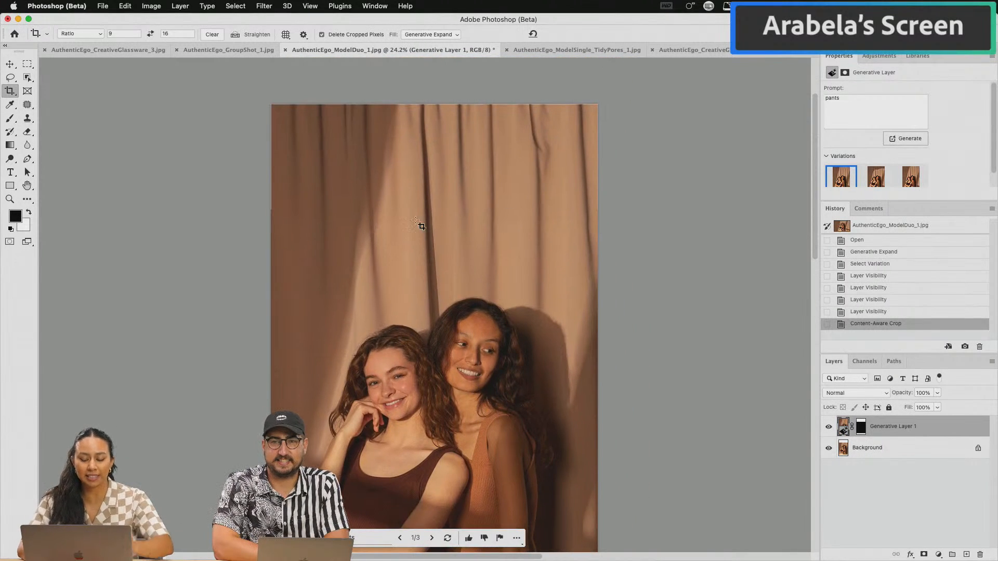
pyautogui.scroll(-9, 502, 127)
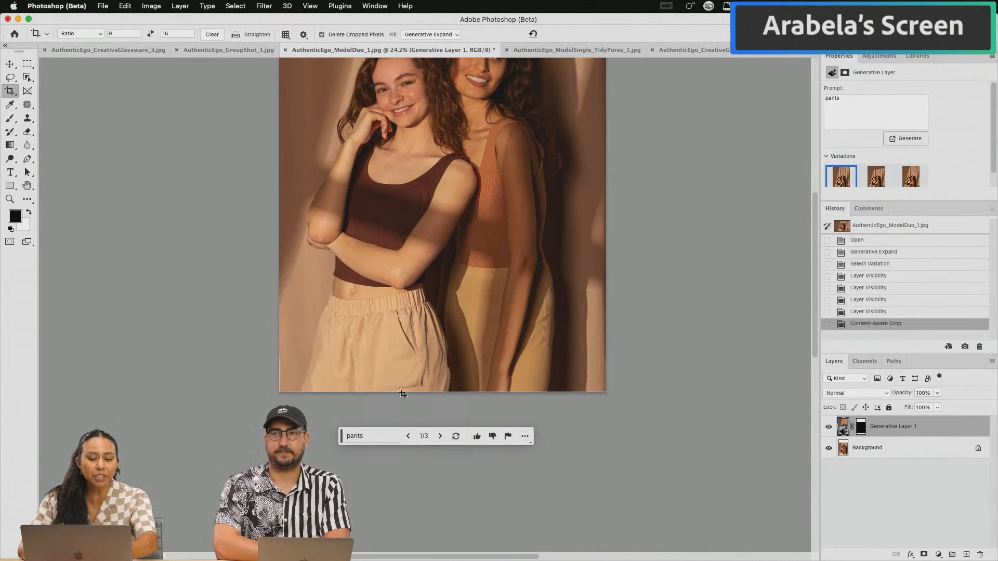
pyautogui.click(828, 427)
pyautogui.click(828, 427)
pyautogui.scroll(8, 450, 373)
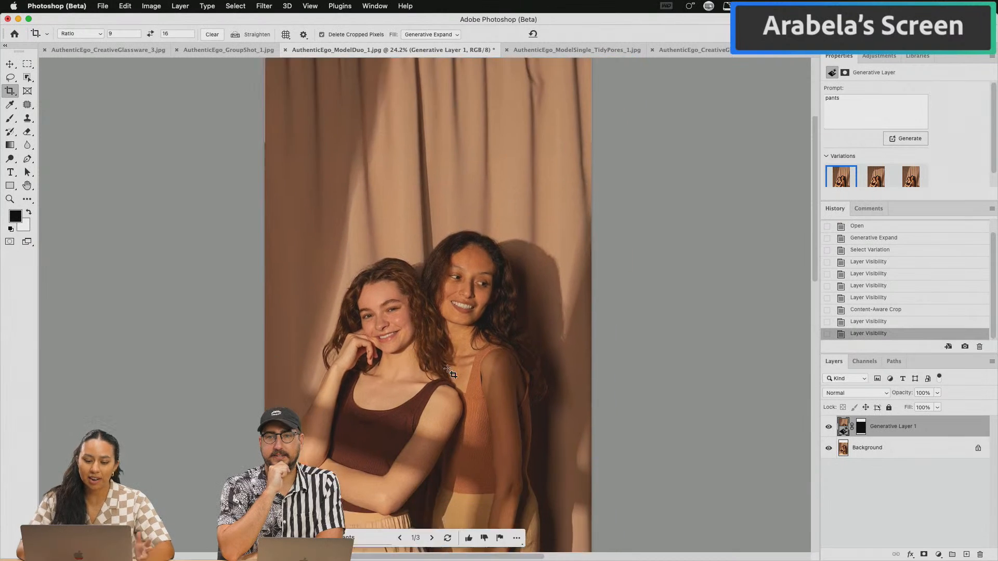
pyautogui.scroll(-3, 450, 372)
pyautogui.scroll(3, 343, 314)
pyautogui.scroll(-3, 343, 314)
pyautogui.scroll(3, 426, 290)
pyautogui.scroll(-2, 425, 288)
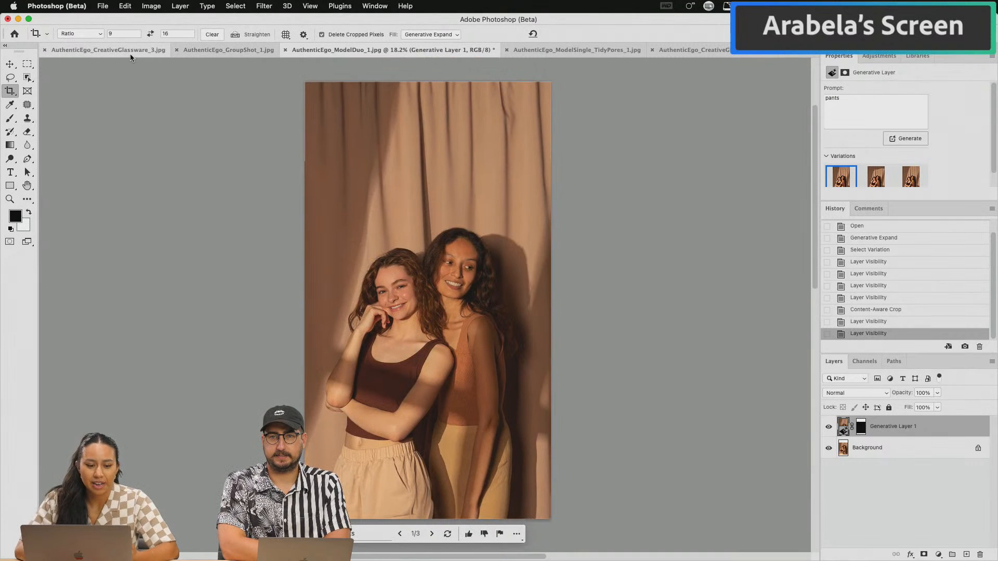
# Step: Switch to AuthenticEgo_GroupShot_1.jpg and view the whole product photo with its 9:16 crop frame
pyautogui.click(136, 51)
pyautogui.click(278, 50)
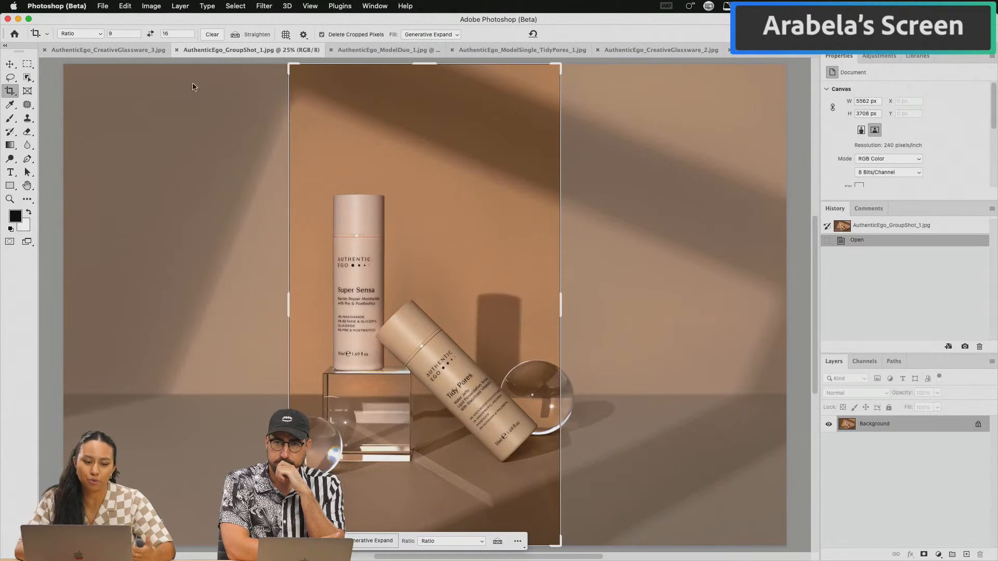
pyautogui.click(27, 63)
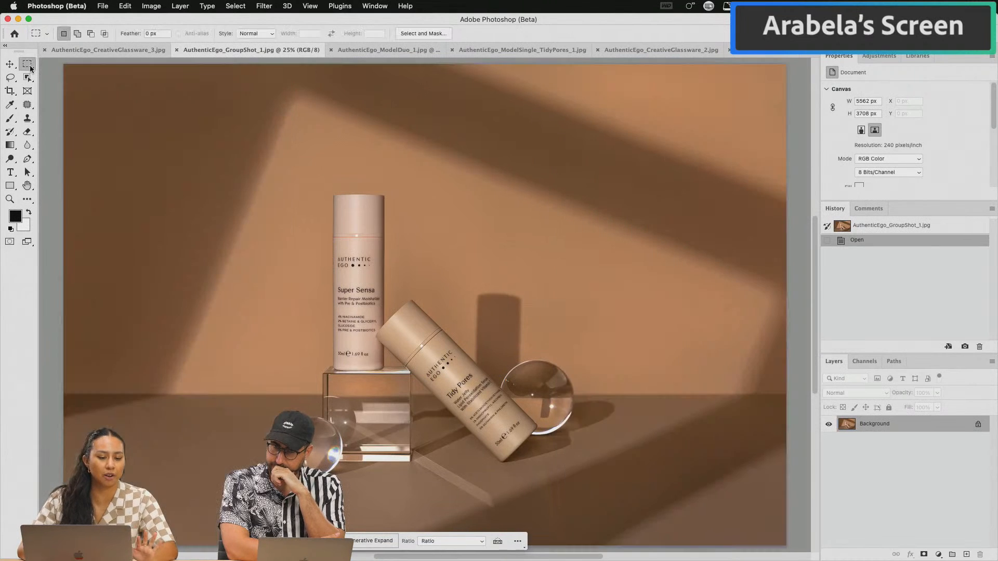
pyautogui.press('super+0')
pyautogui.scroll(-2, 338, 316)
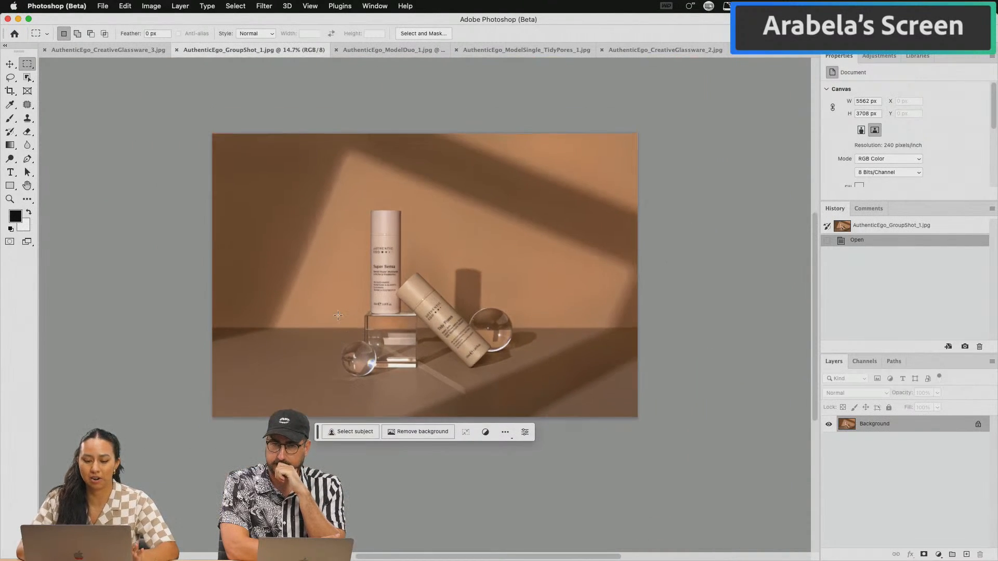
pyautogui.press('c')
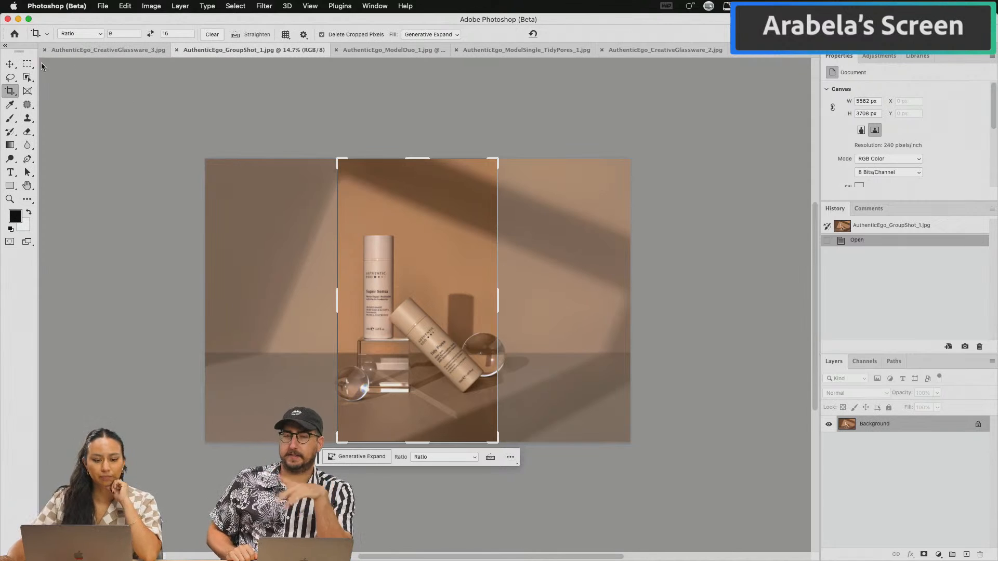
# Step: Select the full-height strip of background left of the products and run Generative Fill on it without a prompt
pyautogui.press('m')
pyautogui.moveTo(191, 140); pyautogui.dragTo(319, 496)
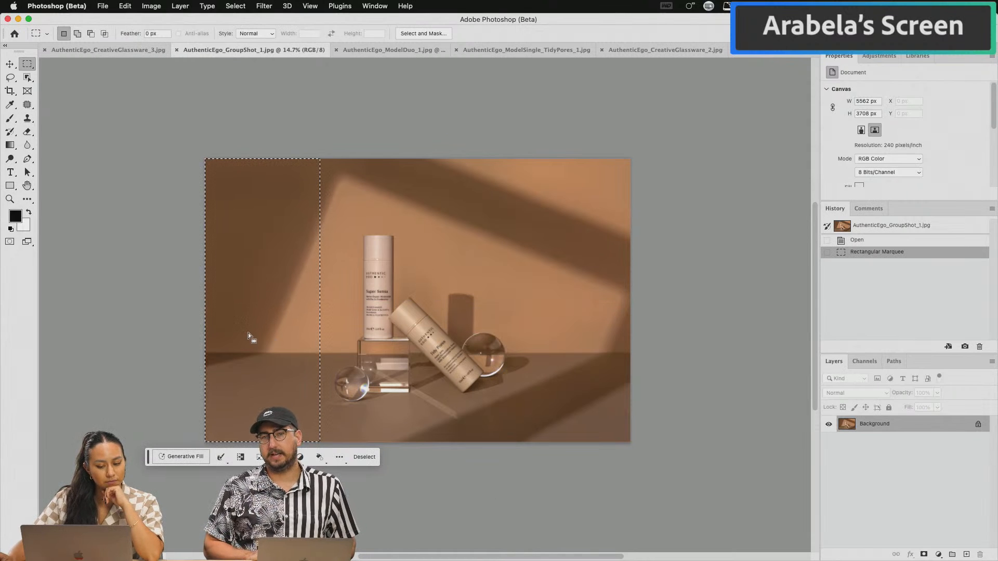
pyautogui.click(179, 457)
pyautogui.click(317, 457)
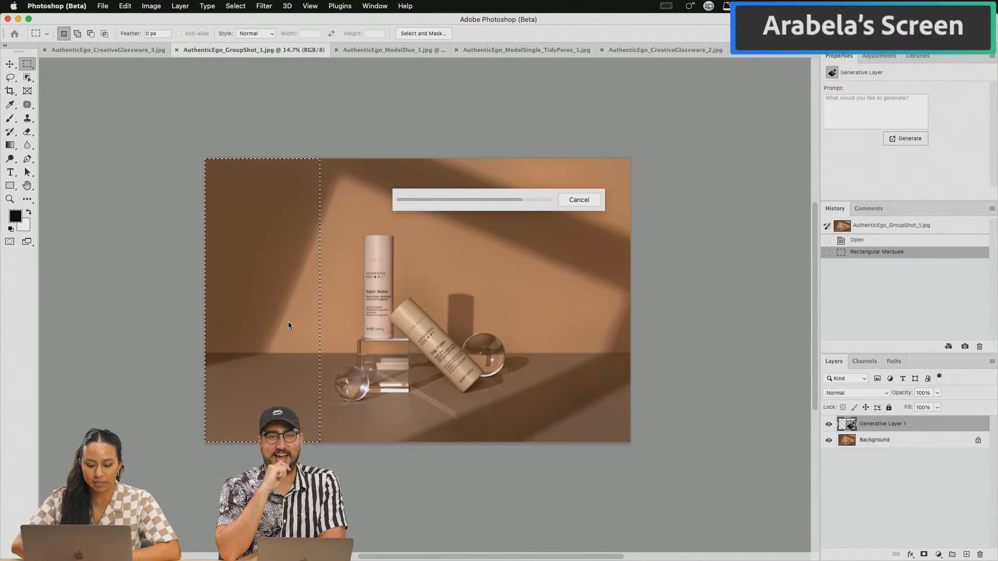
# Step: Compare the three generated shadow variations left of the products and choose the second one
pyautogui.scroll(4, 463, 346)
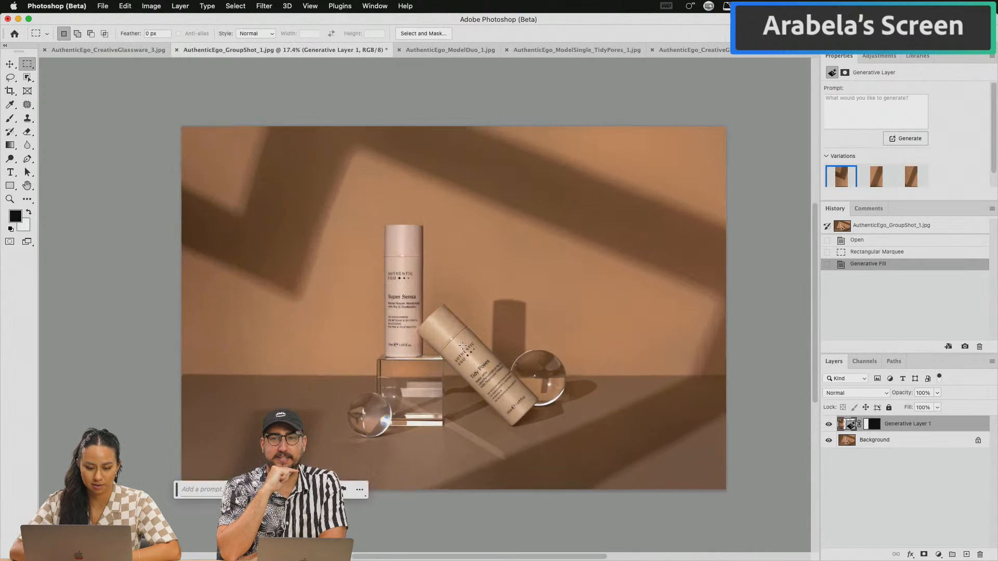
pyautogui.scroll(-2, 430, 356)
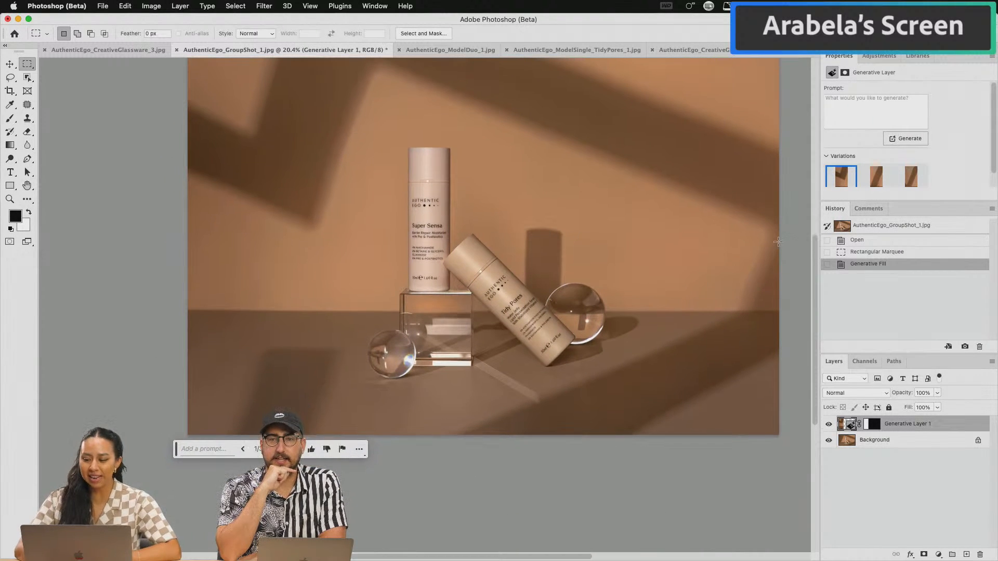
pyautogui.click(876, 176)
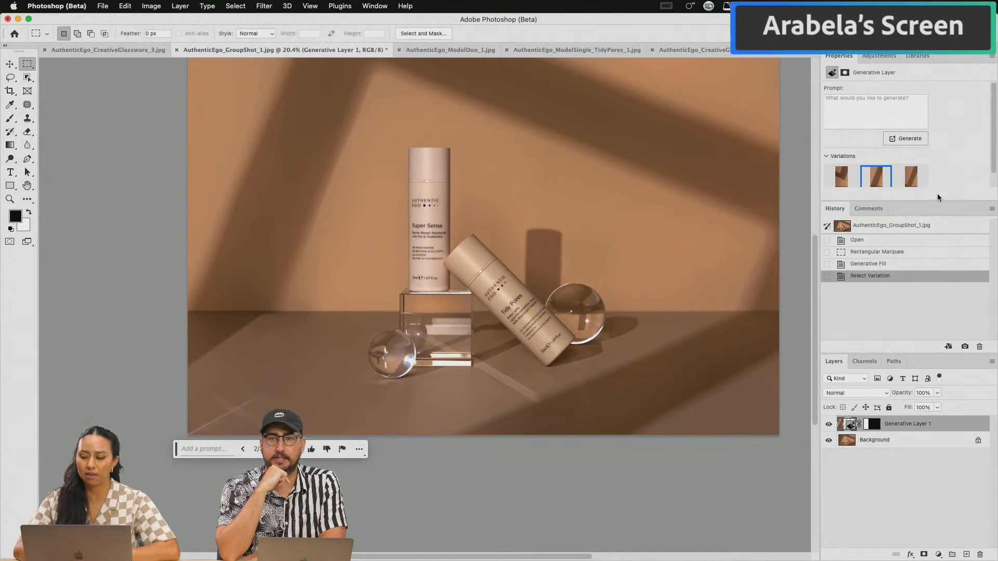
pyautogui.click(911, 179)
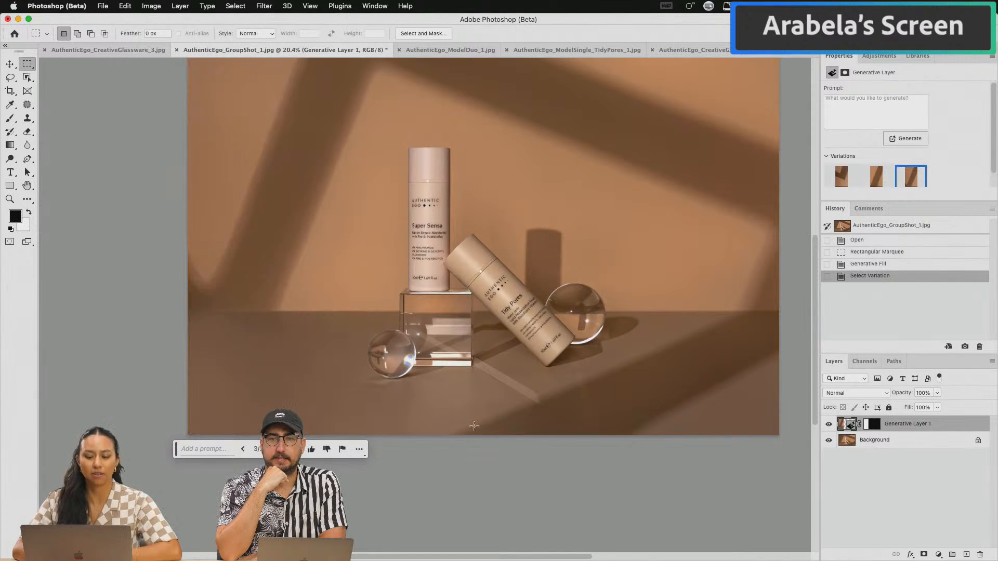
pyautogui.click(874, 181)
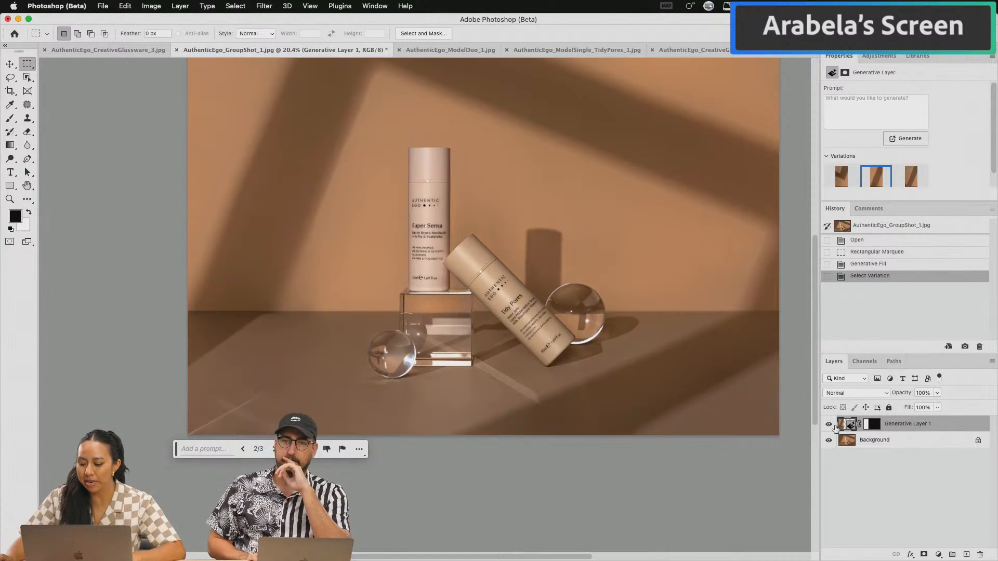
# Step: Select the full-height area from the standing glass disc to the photo's right edge and run Generative Fill without a prompt
pyautogui.scroll(-5, 528, 170)
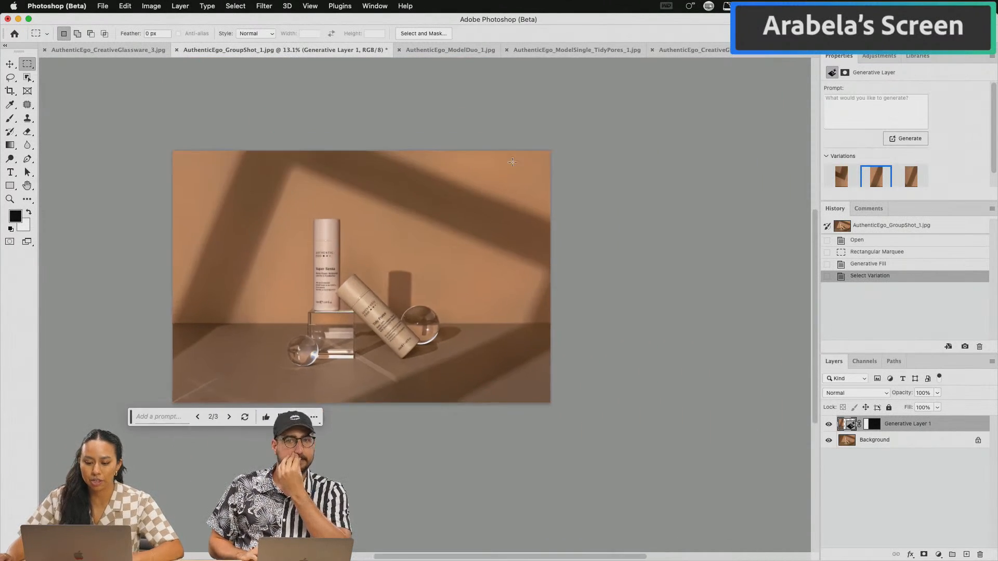
pyautogui.moveTo(422, 139); pyautogui.dragTo(552, 405)
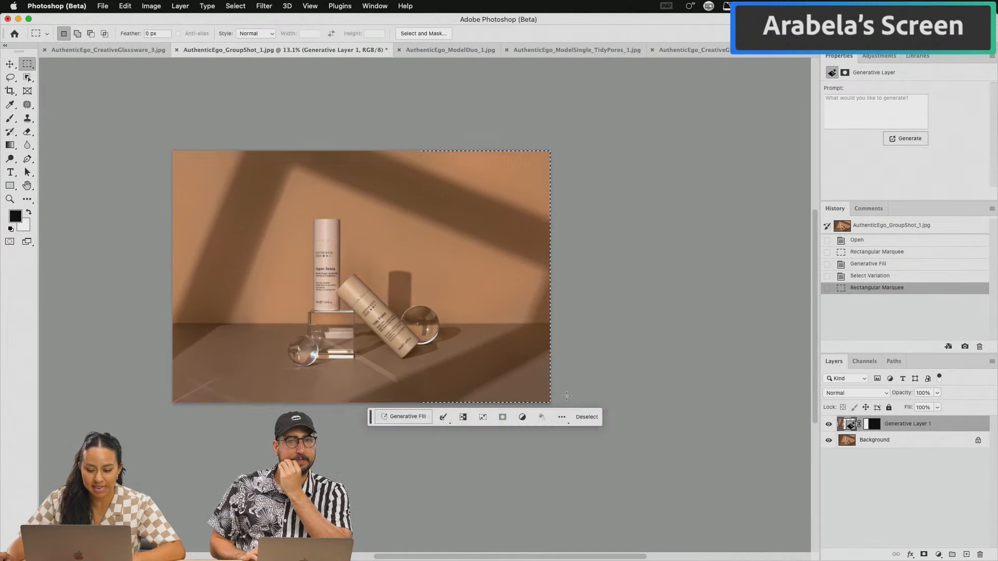
pyautogui.moveTo(513, 359); pyautogui.dragTo(522, 356)
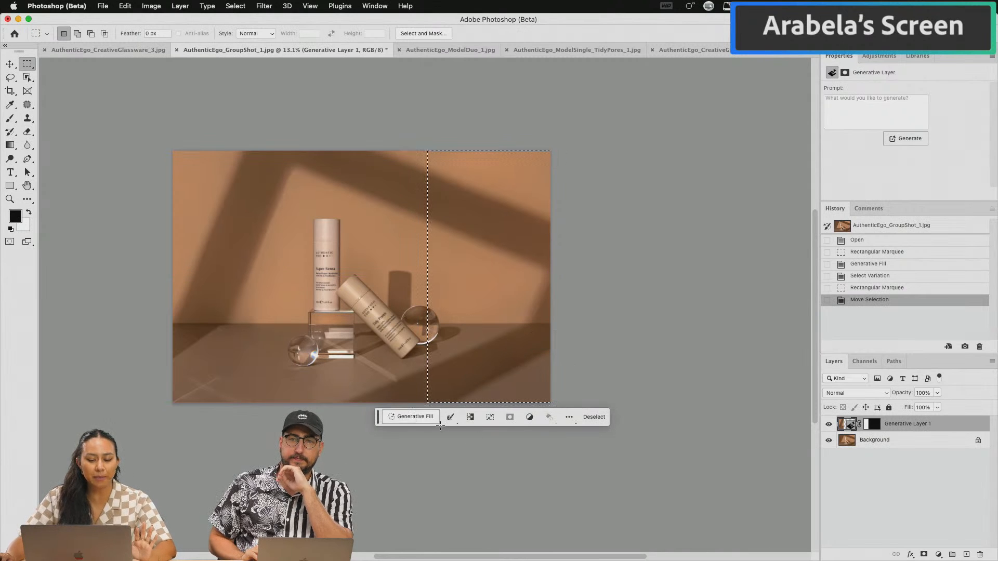
pyautogui.click(549, 417)
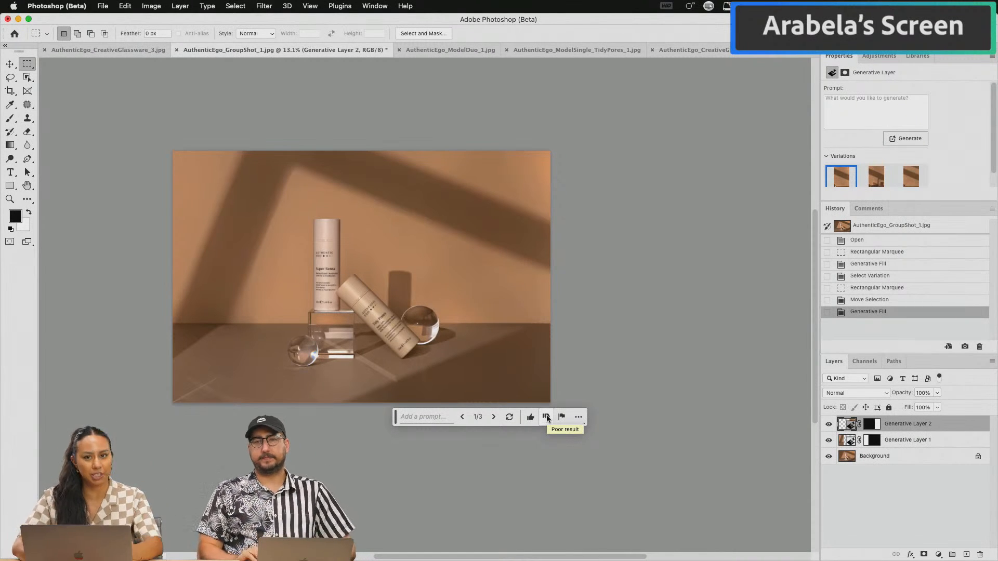
# Step: Compare the three generated variations on the photo's right side up close and choose the third one
pyautogui.scroll(3, 526, 316)
pyautogui.click(880, 179)
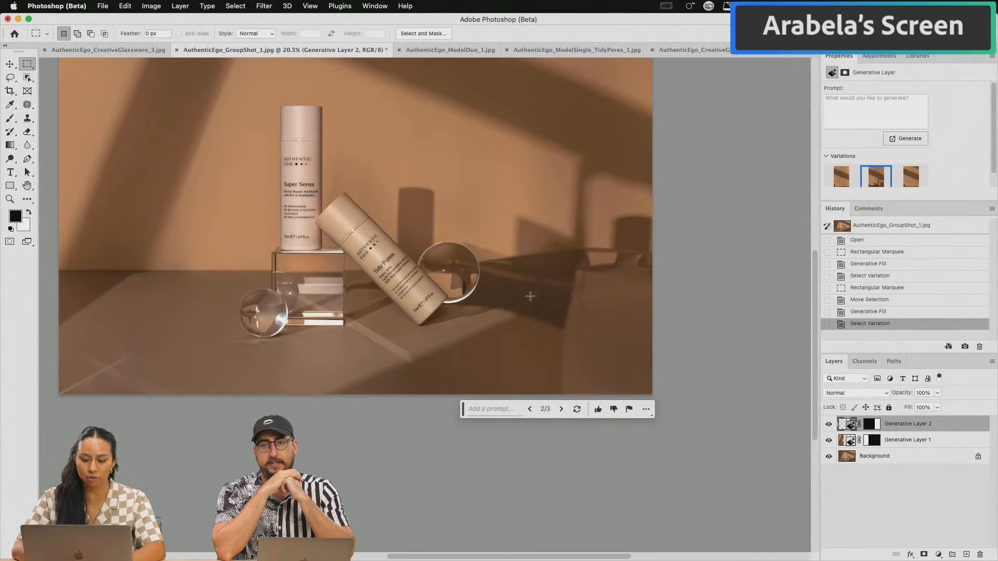
pyautogui.click(913, 180)
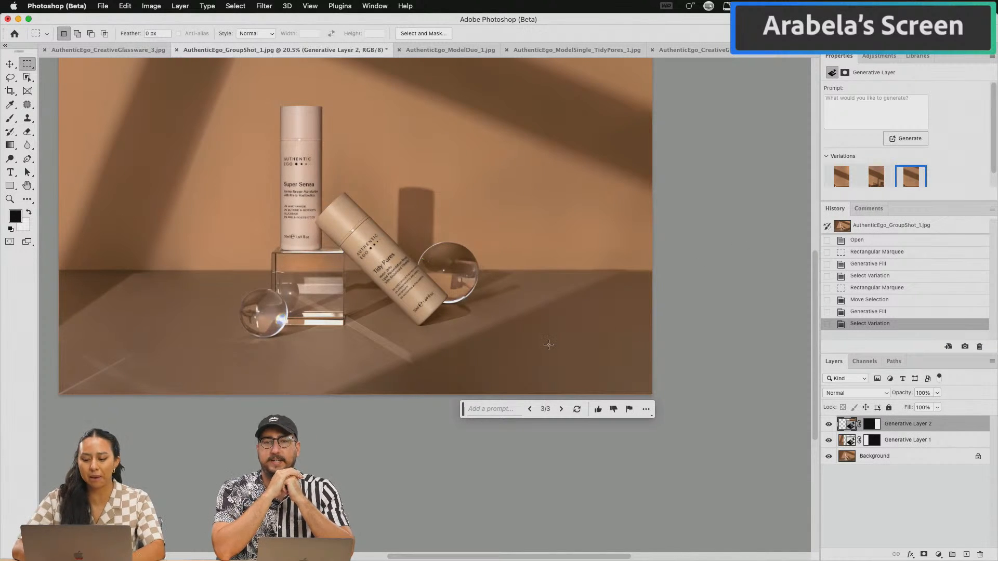
pyautogui.scroll(-3, 548, 344)
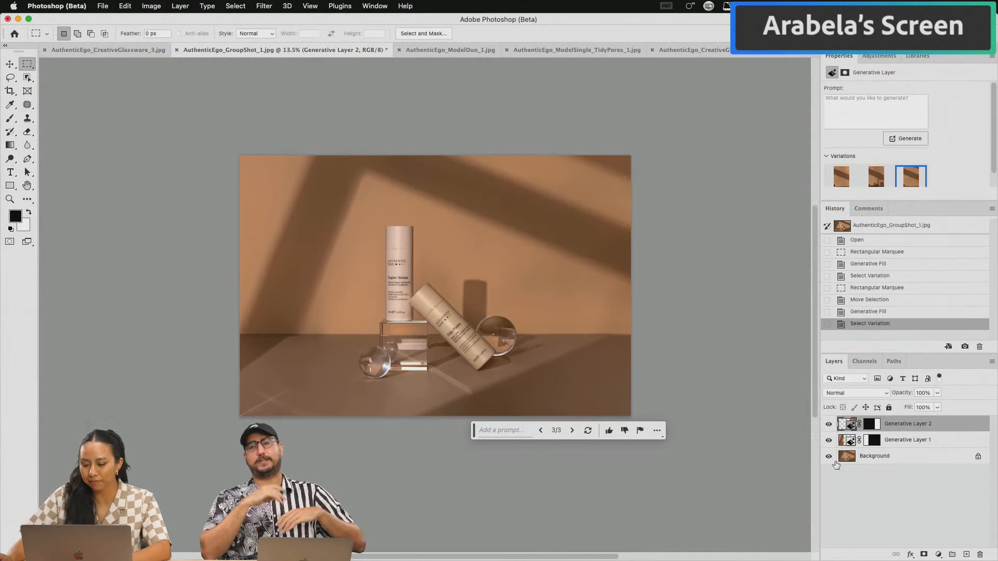
# Step: Delete both generative layers from the group shot
pyautogui.click(908, 437)
pyautogui.keyDown('shift'); pyautogui.click(915, 428); pyautogui.keyUp('shift')
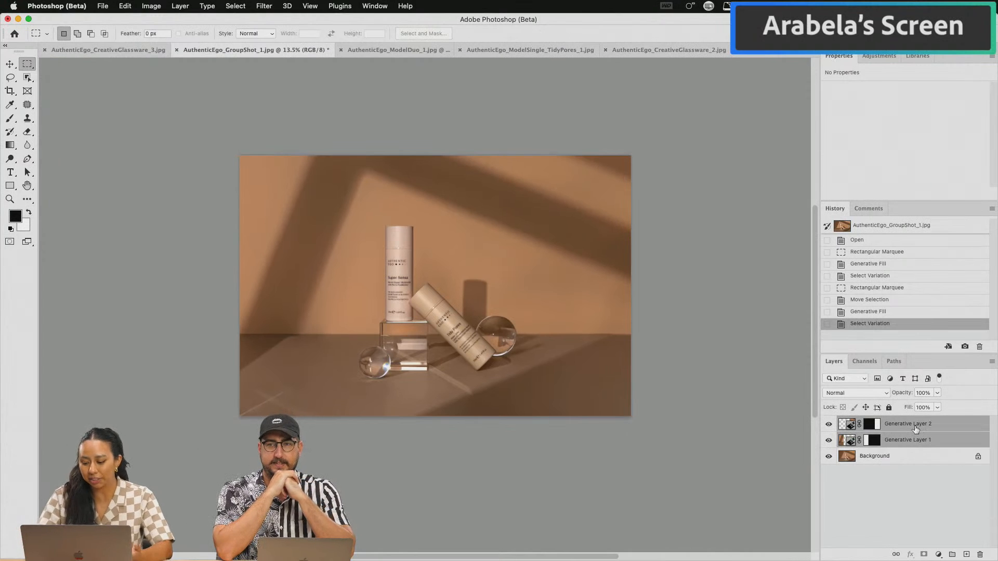
pyautogui.press('Delete')
pyautogui.scroll(3, 525, 342)
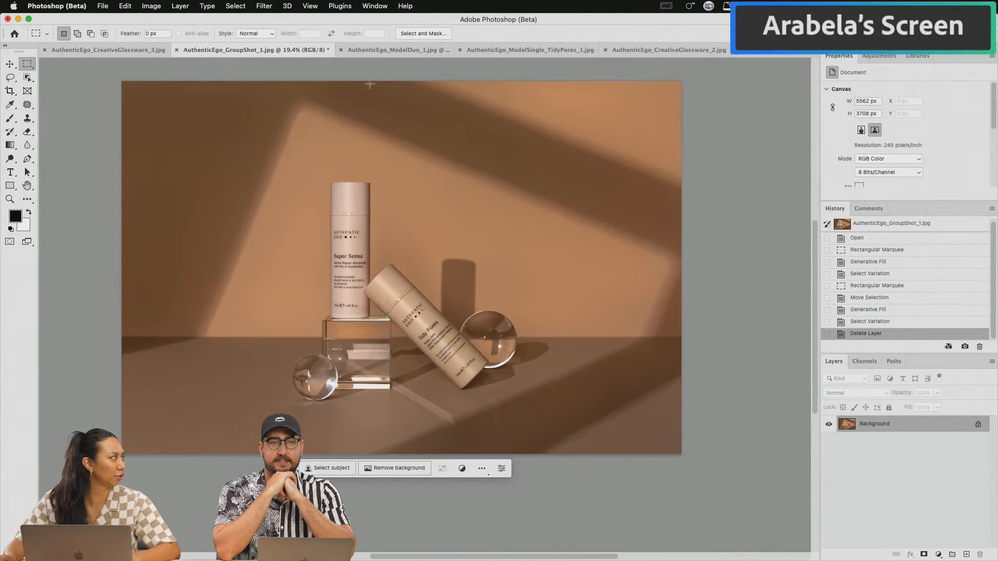
# Step: Expand the group shot to a 9:16 portrait with Generative Expand, adding canvas above and below the products
pyautogui.click(10, 91)
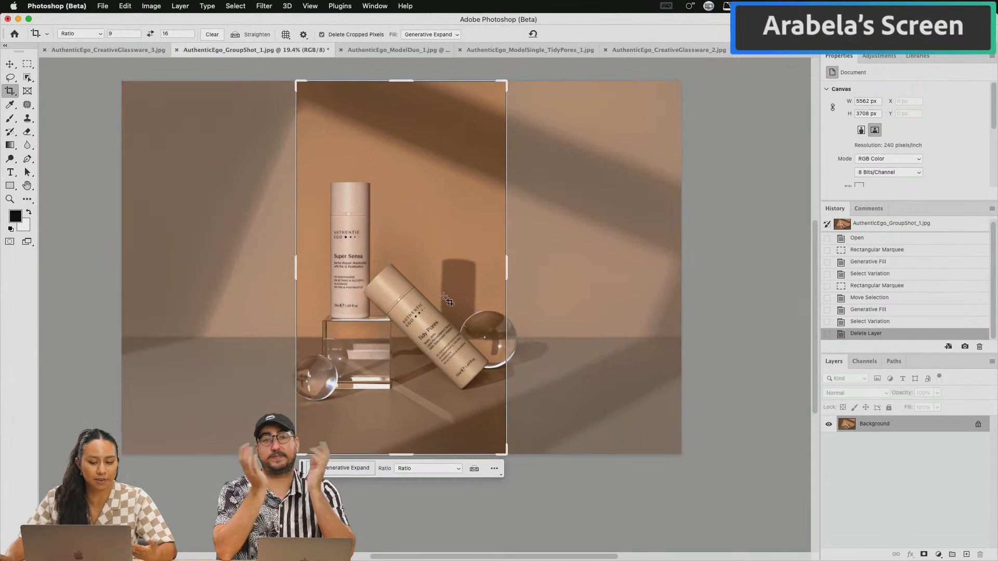
pyautogui.scroll(-2, 464, 221)
pyautogui.moveTo(406, 131); pyautogui.dragTo(410, 96)
pyautogui.moveTo(407, 450); pyautogui.dragTo(410, 535)
pyautogui.moveTo(410, 307); pyautogui.dragTo(411, 344)
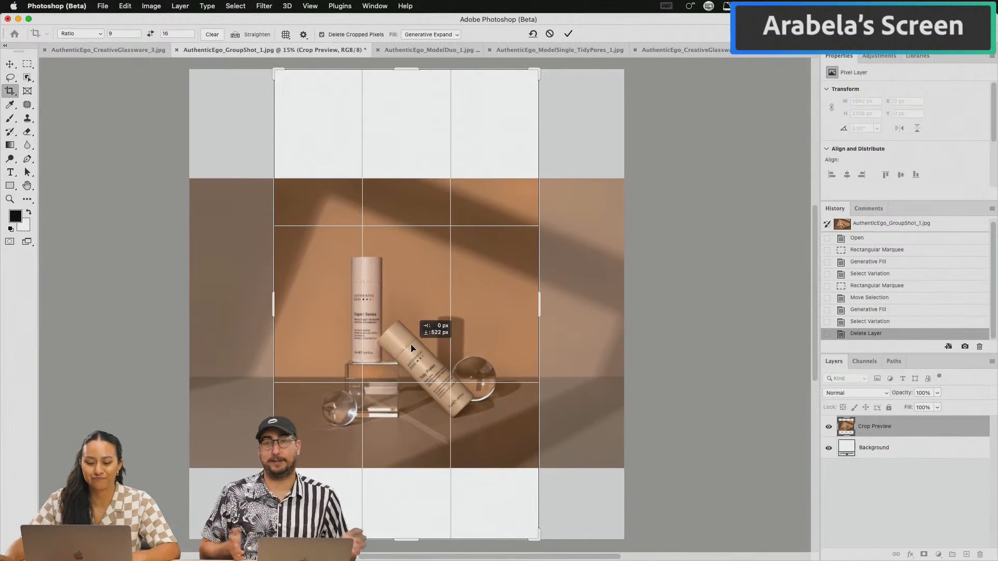
pyautogui.press('Return')
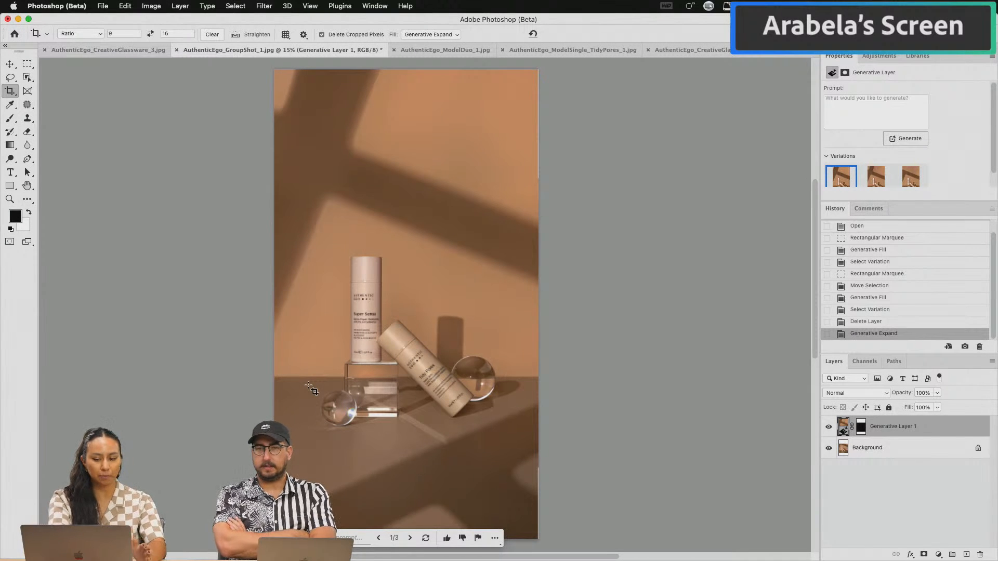
# Step: Compare the three generated portrait variations around the products up close and choose the third one
pyautogui.press('super+plus')
pyautogui.scroll(-5, 455, 369)
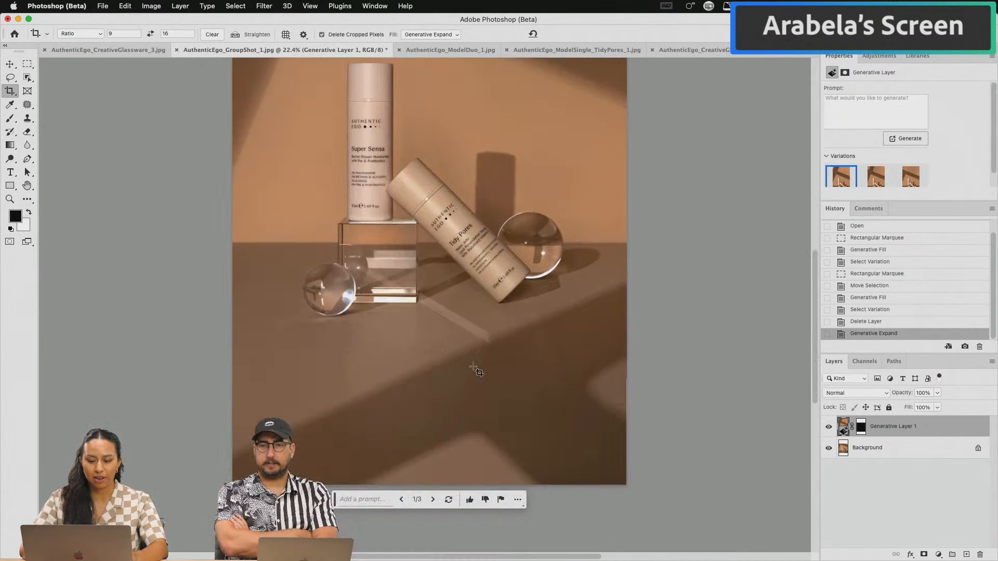
pyautogui.click(879, 188)
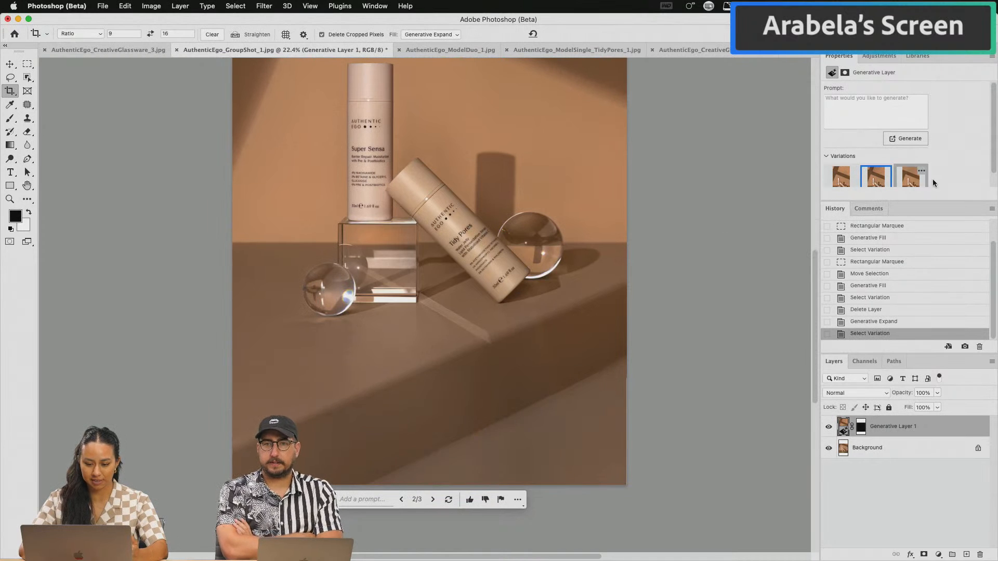
pyautogui.click(910, 177)
pyautogui.scroll(5, 506, 315)
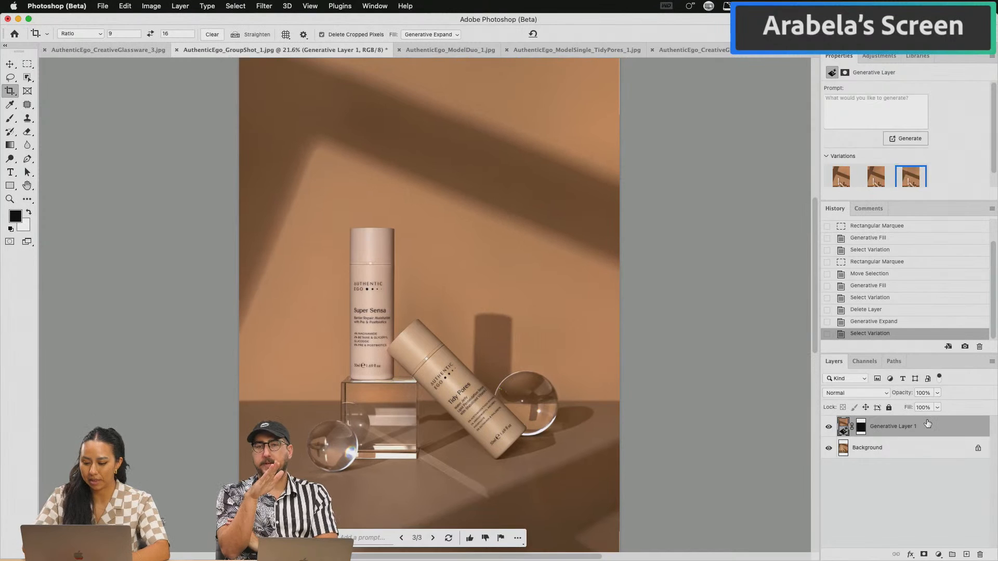
# Step: Delete the expanded portrait's generative layer and restore the group shot to its Open history state
pyautogui.press('Delete')
pyautogui.scroll(-5, 562, 285)
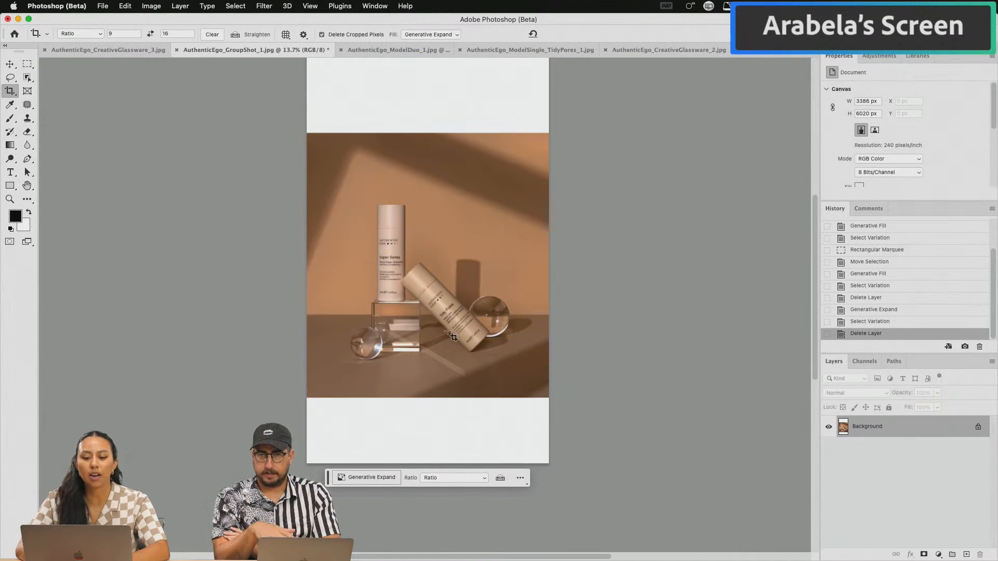
pyautogui.scroll(3, 896, 294)
pyautogui.click(889, 243)
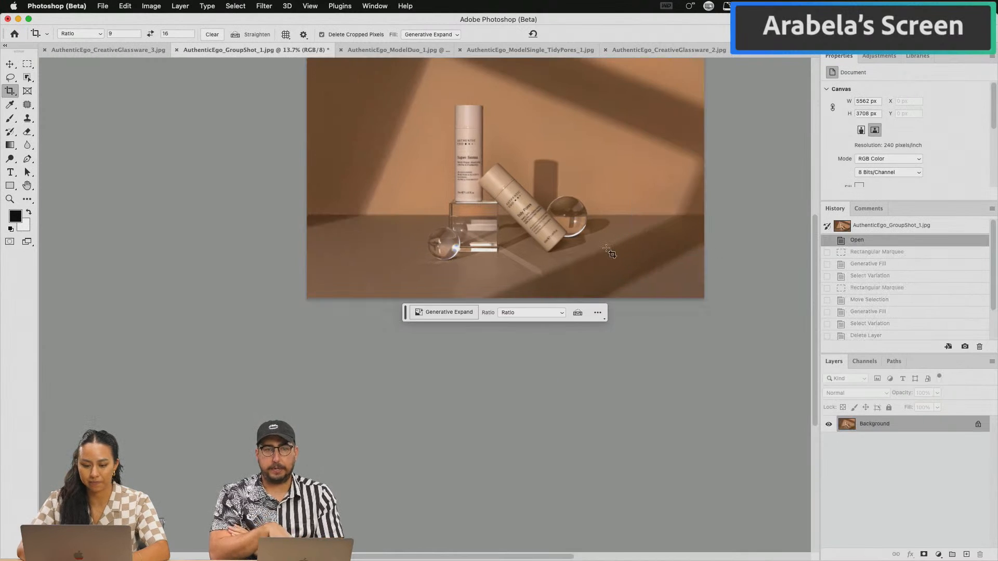
pyautogui.click(484, 301)
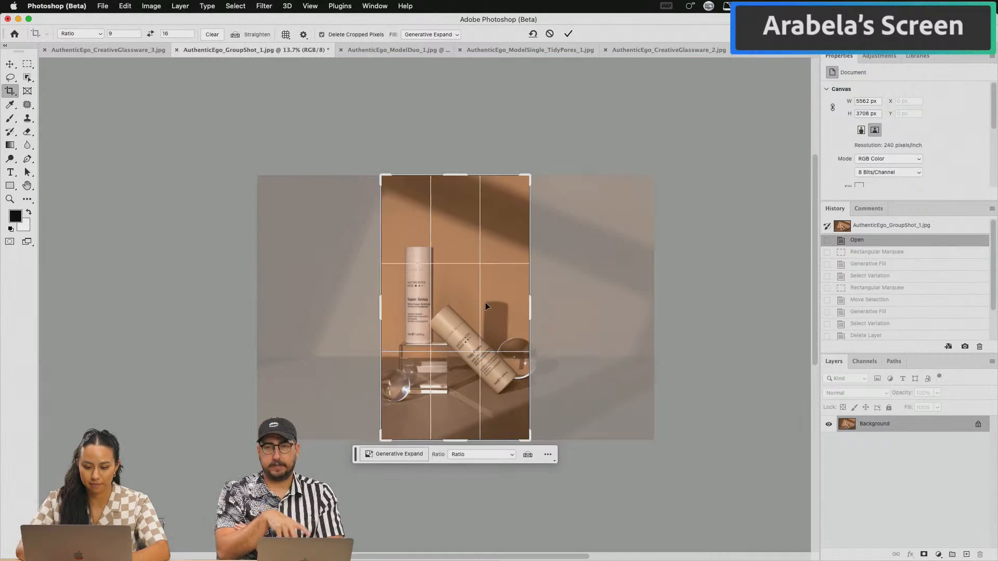
pyautogui.click(458, 454)
pyautogui.click(457, 481)
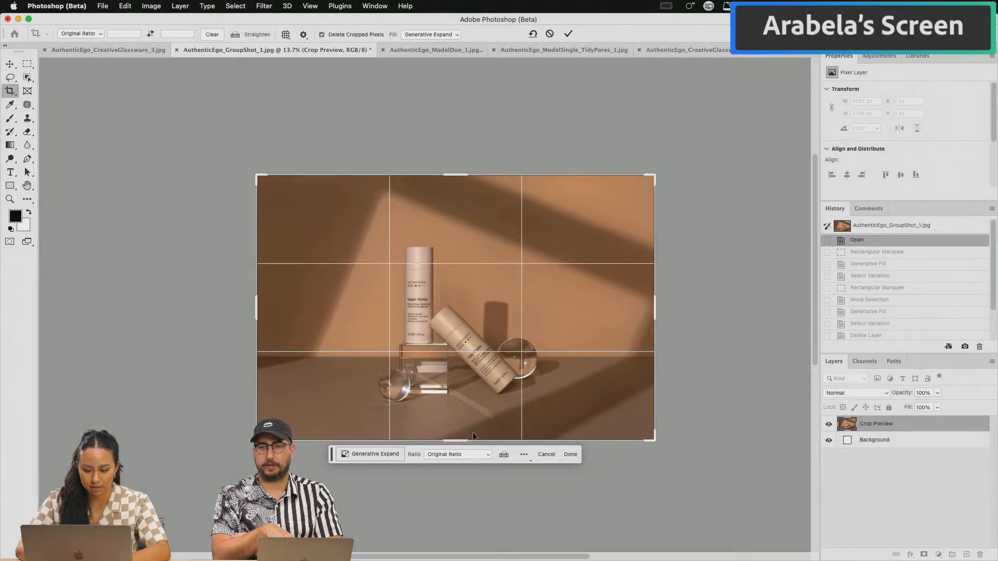
pyautogui.click(466, 454)
pyautogui.click(464, 439)
pyautogui.moveTo(455, 441); pyautogui.dragTo(454, 486)
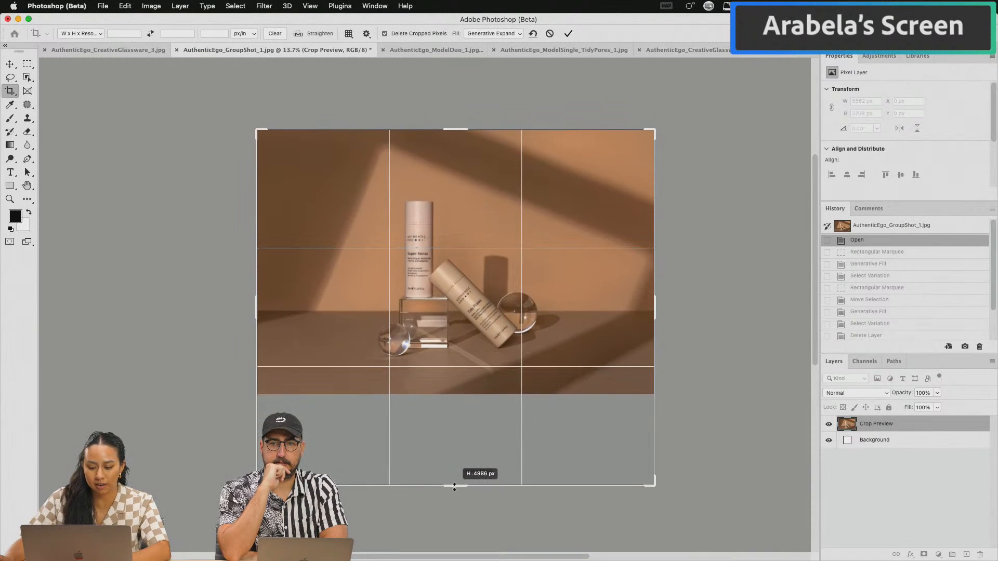
pyautogui.press('Return')
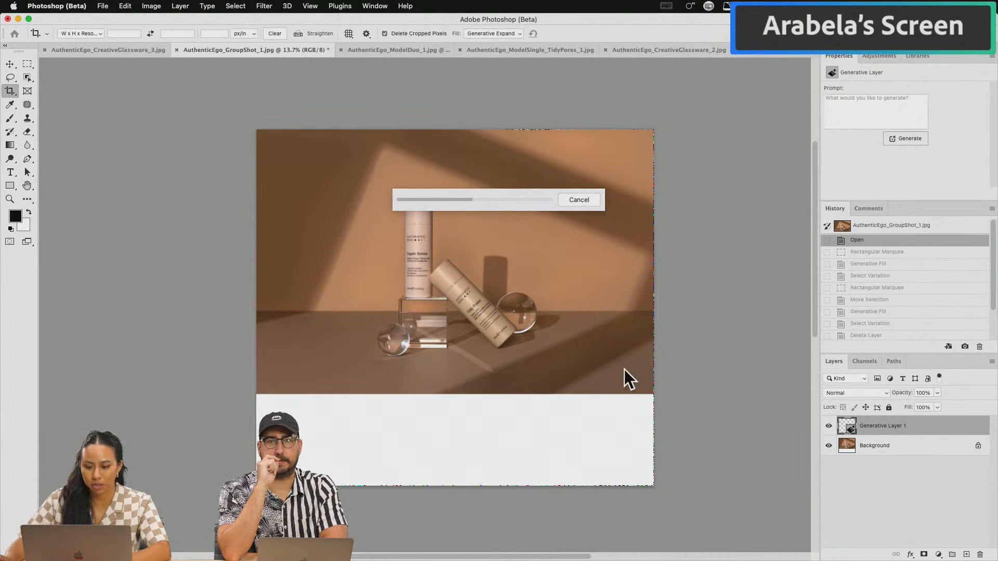
pyautogui.click(579, 199)
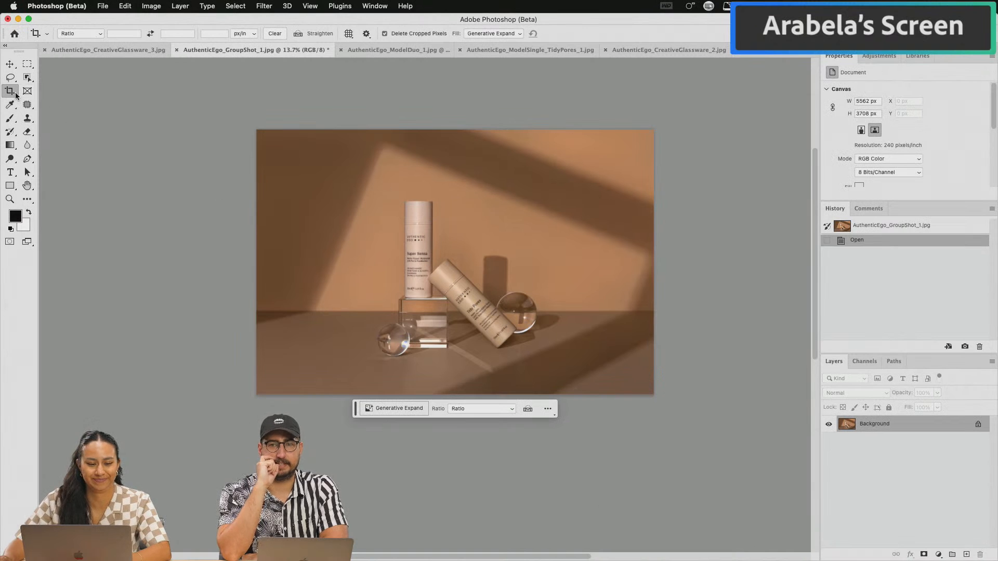
# Step: Set the crop fill to Default and extend the canvas below the products to about 4932 px high
pyautogui.click(513, 34)
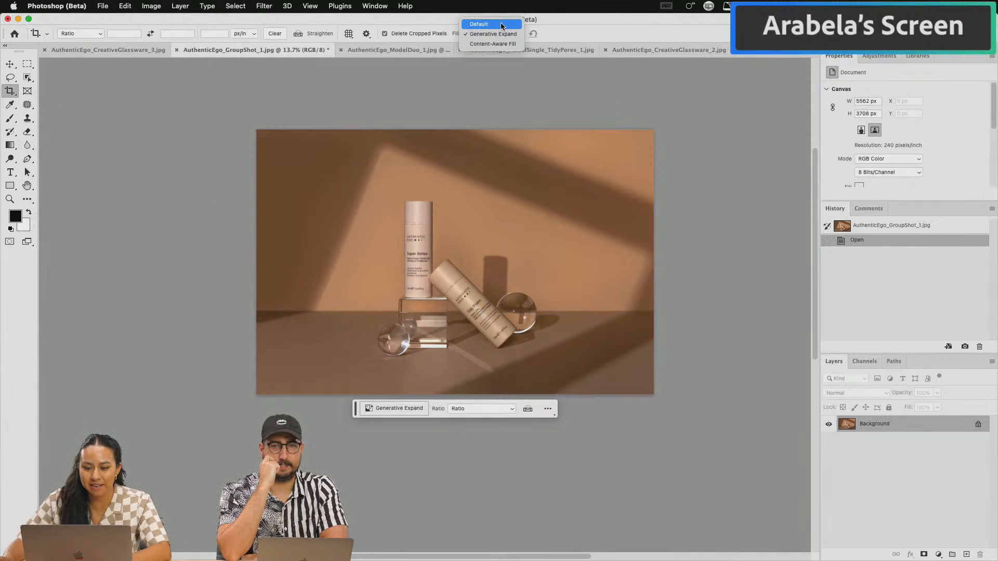
pyautogui.click(499, 24)
pyautogui.click(480, 279)
pyautogui.moveTo(463, 398); pyautogui.dragTo(465, 441)
pyautogui.press('Return')
# Step: Select the blank strip plus a thin overlap with the photo and run Generative Fill with the prompt "glass reflection below"
pyautogui.click(26, 66)
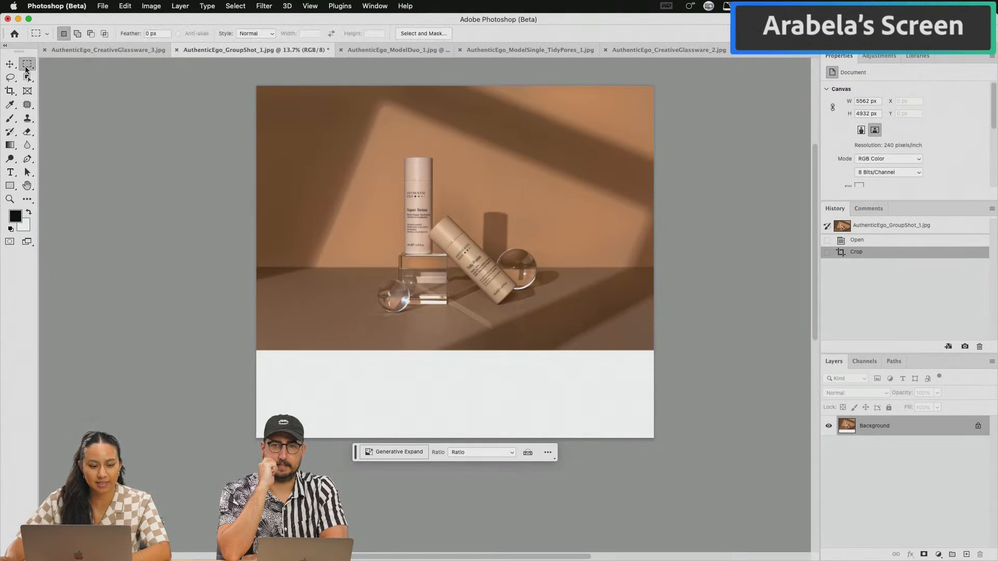
pyautogui.moveTo(253, 334)
pyautogui.mouseDown()
pyautogui.moveTo(680, 460)
pyautogui.moveTo(670, 452)
pyautogui.mouseUp()
pyautogui.moveTo(608, 397)
pyautogui.mouseDown()
pyautogui.moveTo(602, 407)
pyautogui.moveTo(631, 395)
pyautogui.mouseUp()
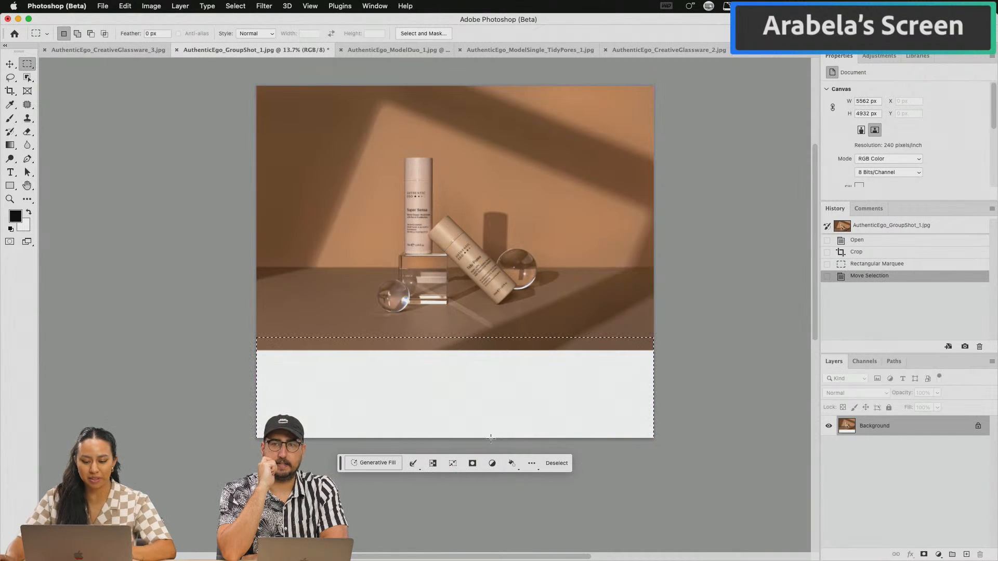
pyautogui.click(367, 462)
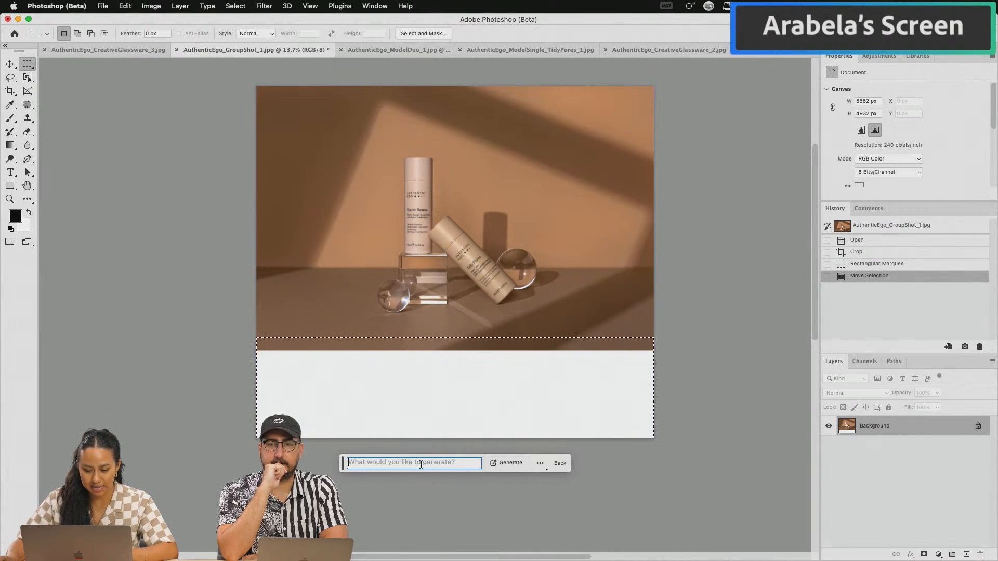
pyautogui.write('glas')
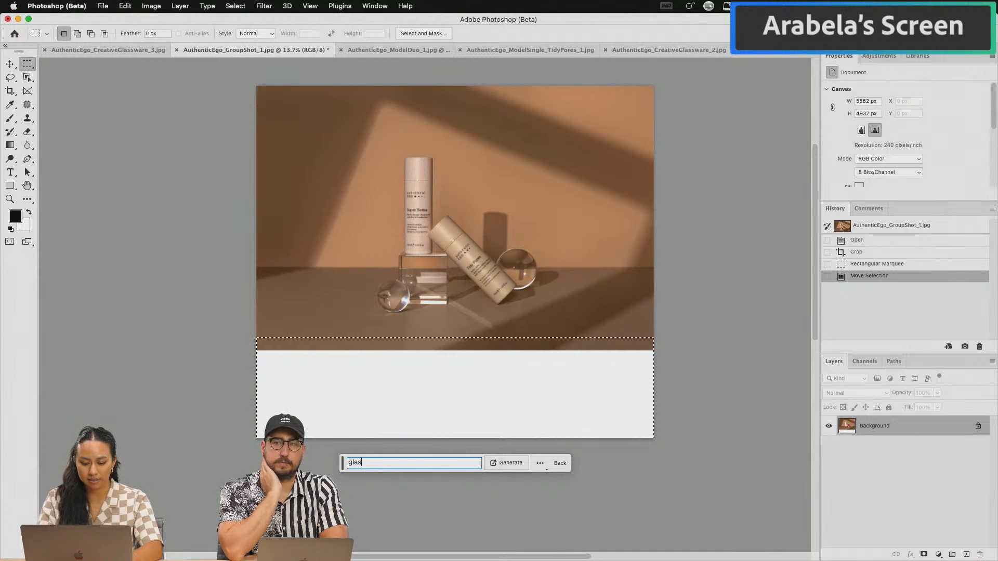
pyautogui.write('s reflection below')
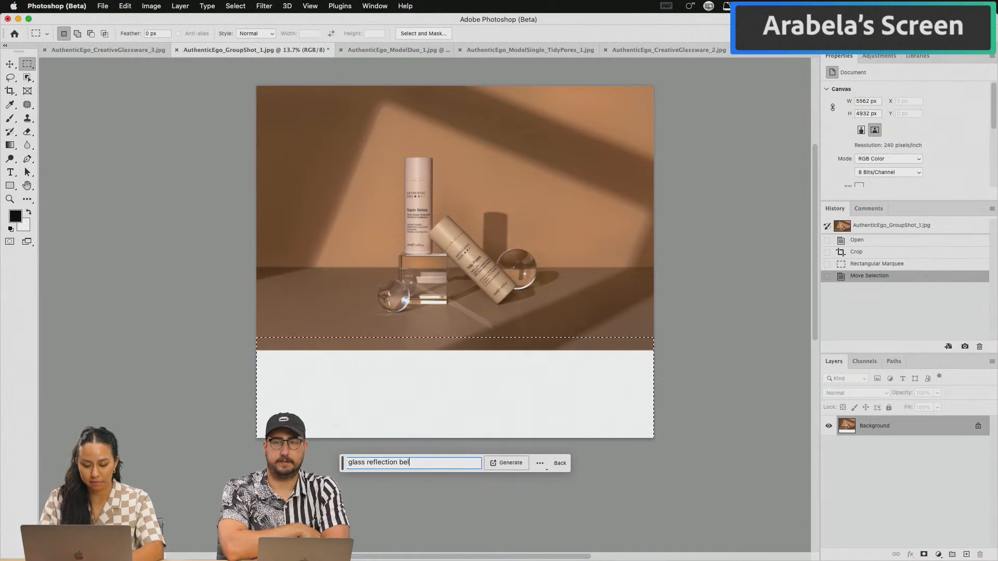
pyautogui.click(507, 463)
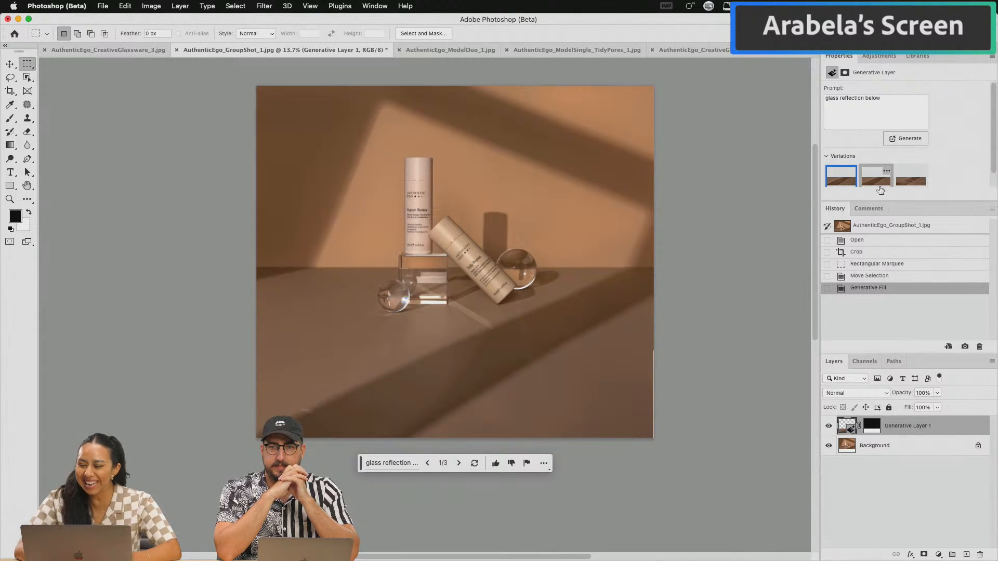
# Step: Compare the three "glass reflection below" variations up close and choose the third one
pyautogui.scroll(-1, 886, 173)
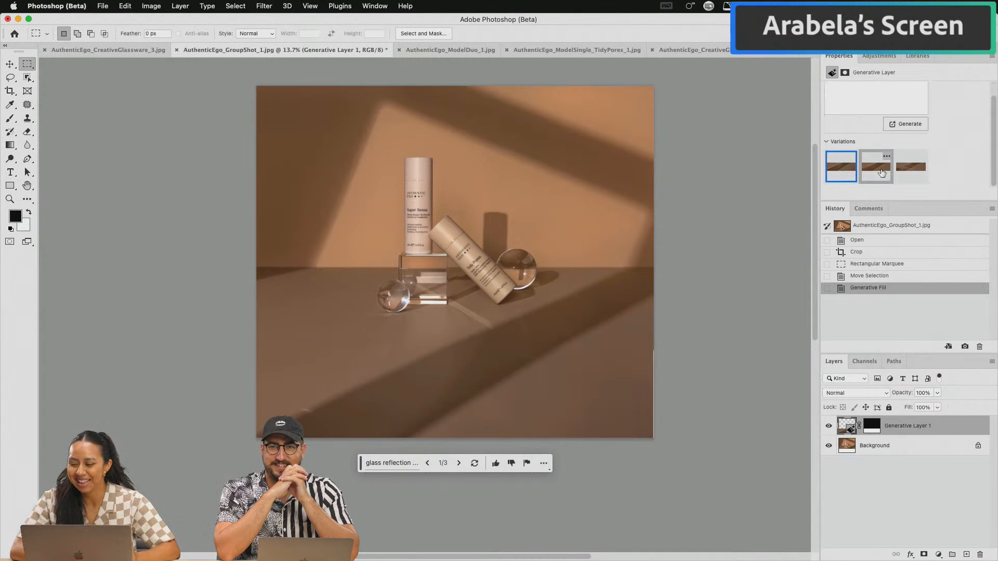
pyautogui.click(883, 172)
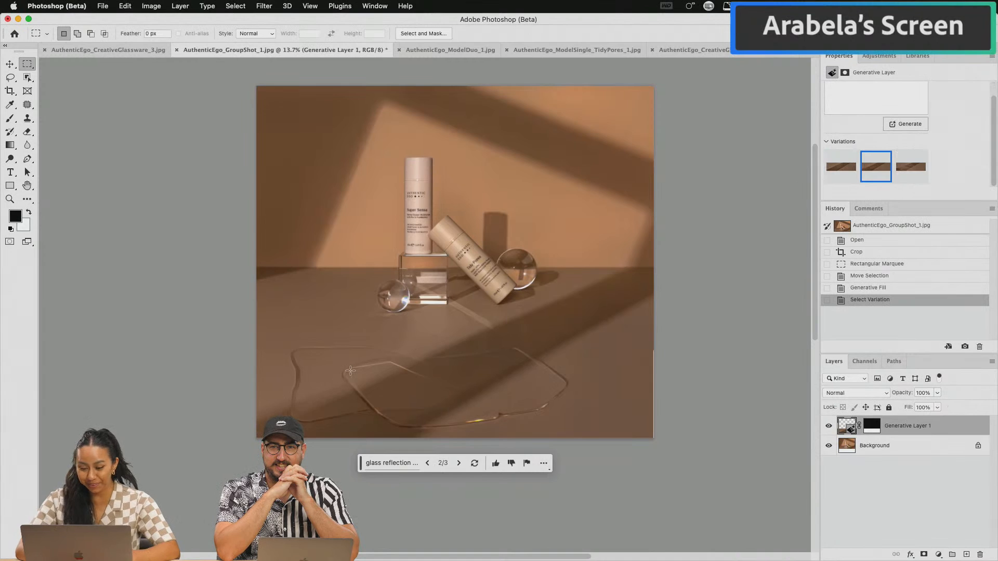
pyautogui.scroll(5, 350, 370)
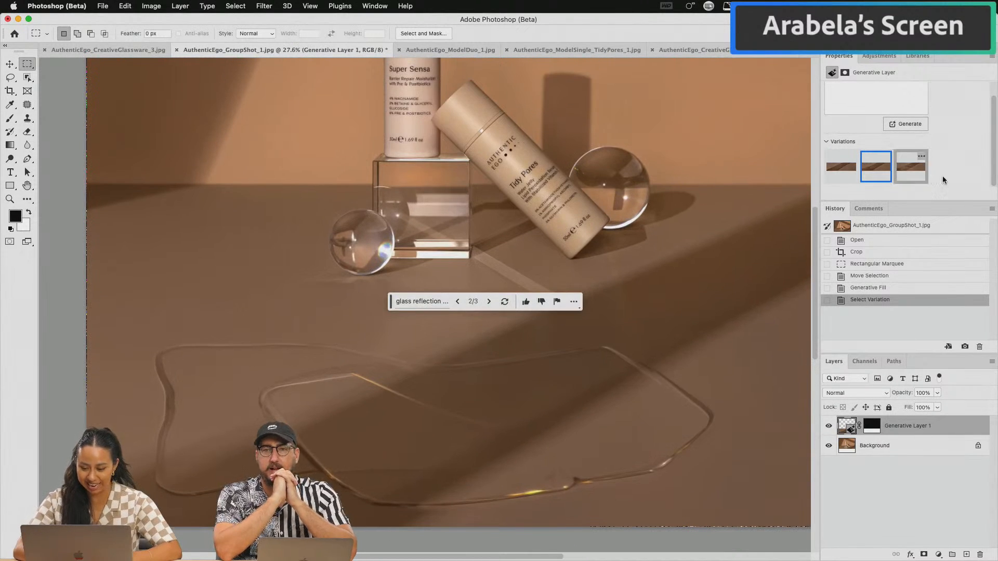
pyautogui.click(910, 167)
pyautogui.scroll(-3, 497, 430)
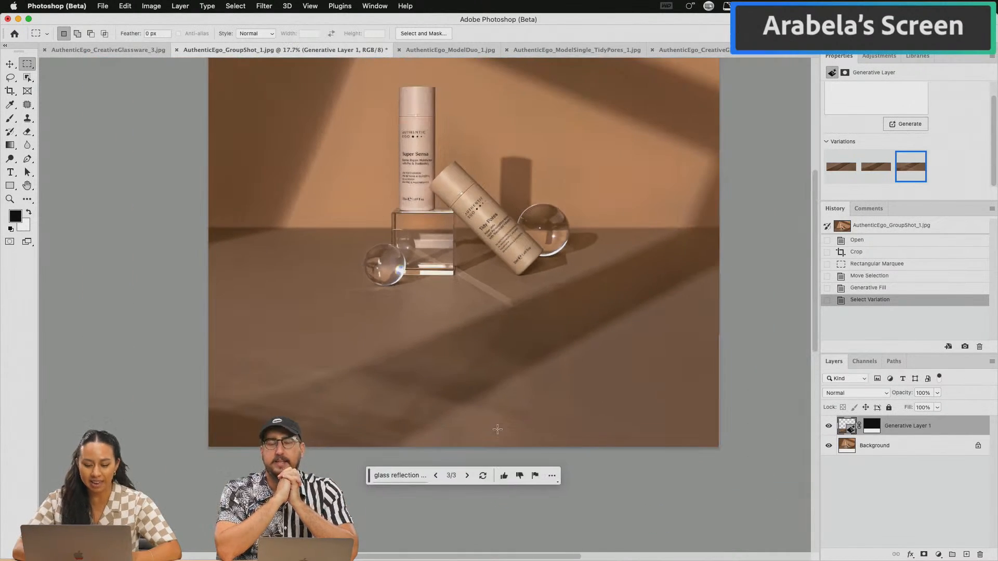
pyautogui.scroll(4, 497, 429)
pyautogui.hscroll(1, 497, 429)
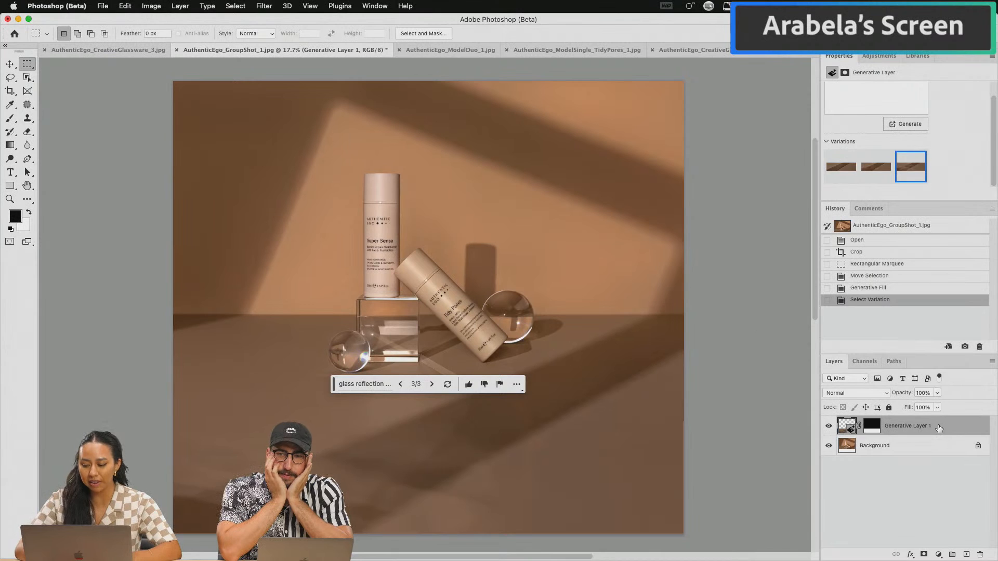
# Step: Delete the generative layer and run Generative Fill with the prompt "reflection" on the full-width area from just above the bottles to the canvas bottom
pyautogui.press('Delete')
pyautogui.press('super+minus')
pyautogui.scroll(-2, 266, 413)
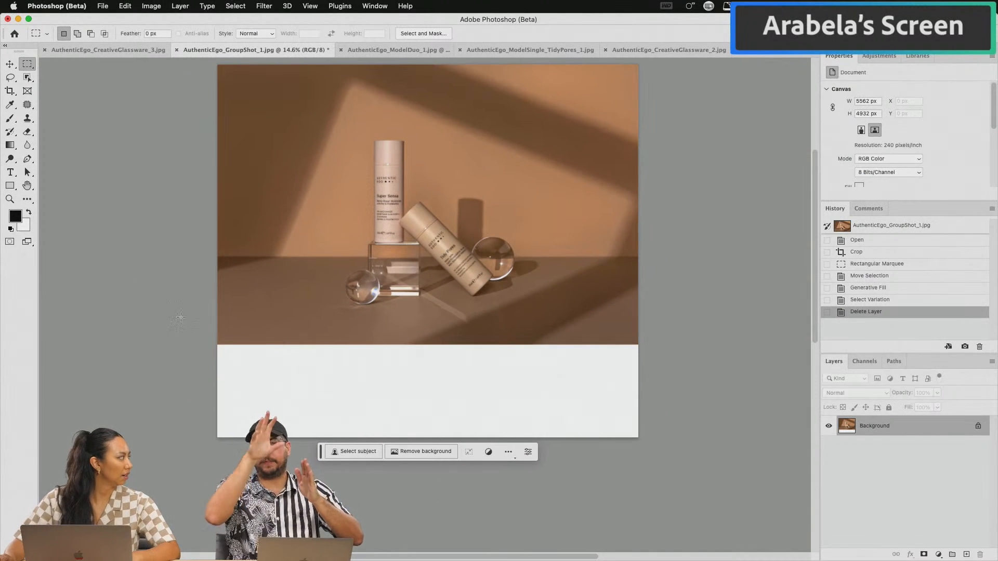
pyautogui.moveTo(205, 128); pyautogui.dragTo(676, 494)
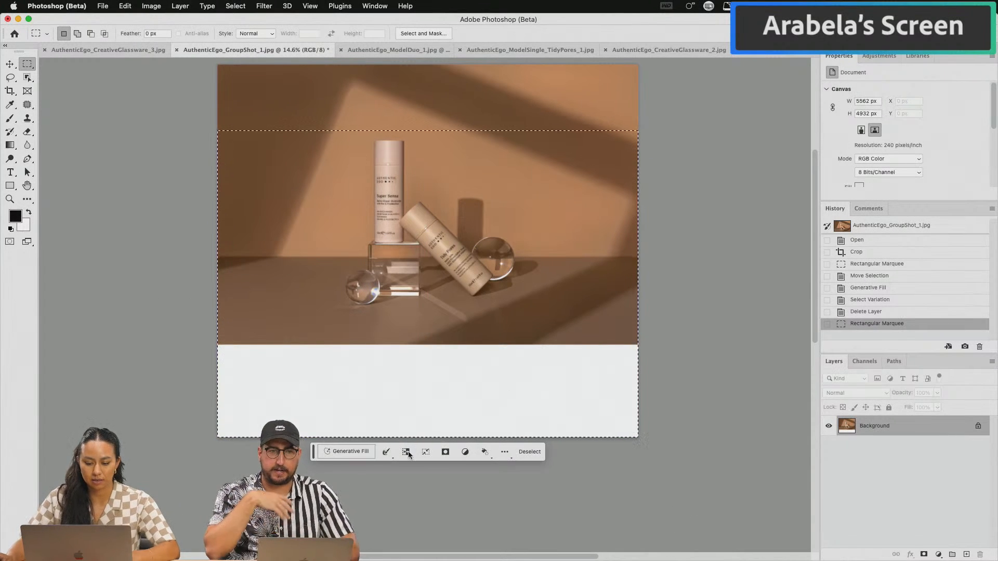
pyautogui.click(345, 452)
pyautogui.write('reflection')
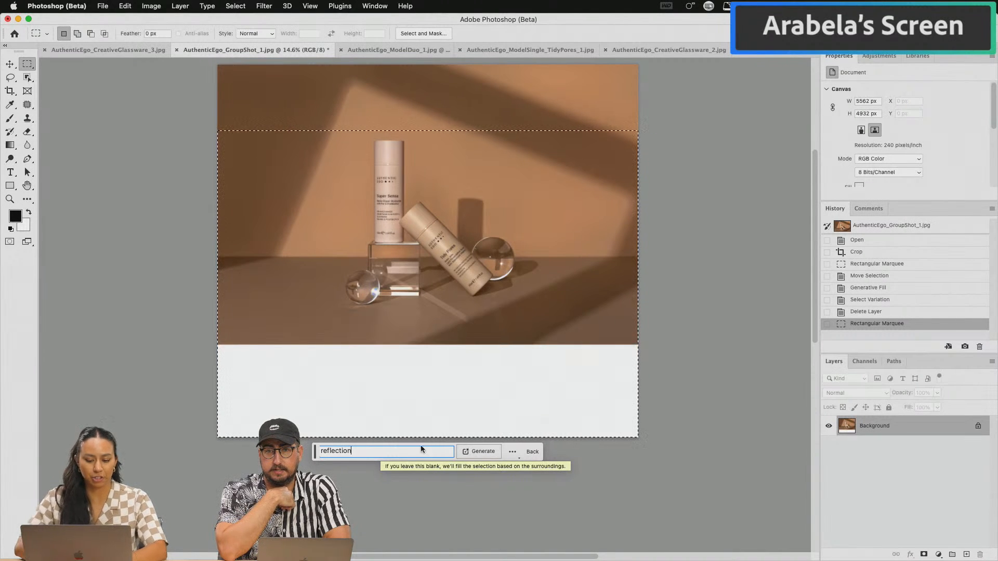
pyautogui.click(474, 451)
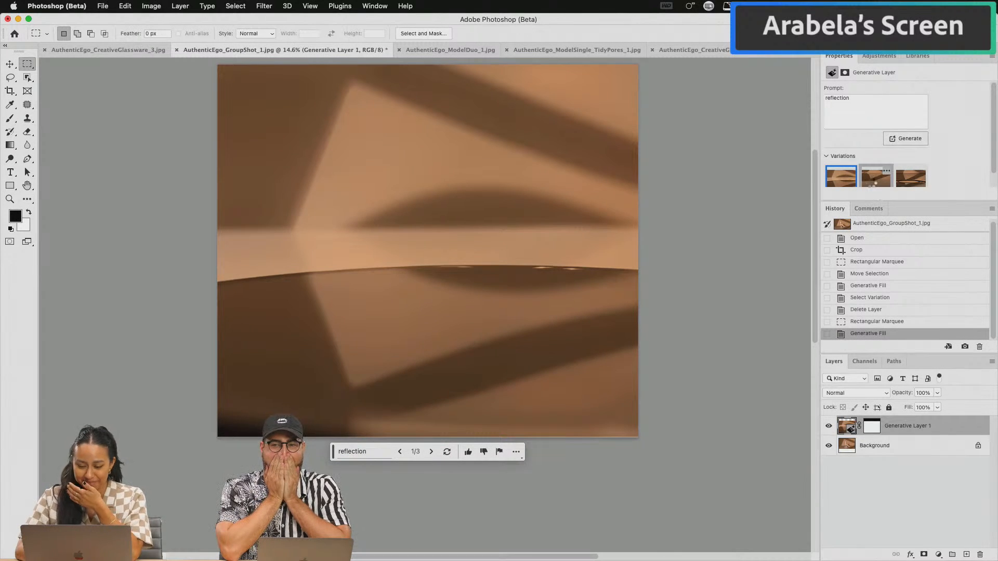
# Step: Compare the three "reflection" variations and return to the first one
pyautogui.click(875, 177)
pyautogui.click(915, 184)
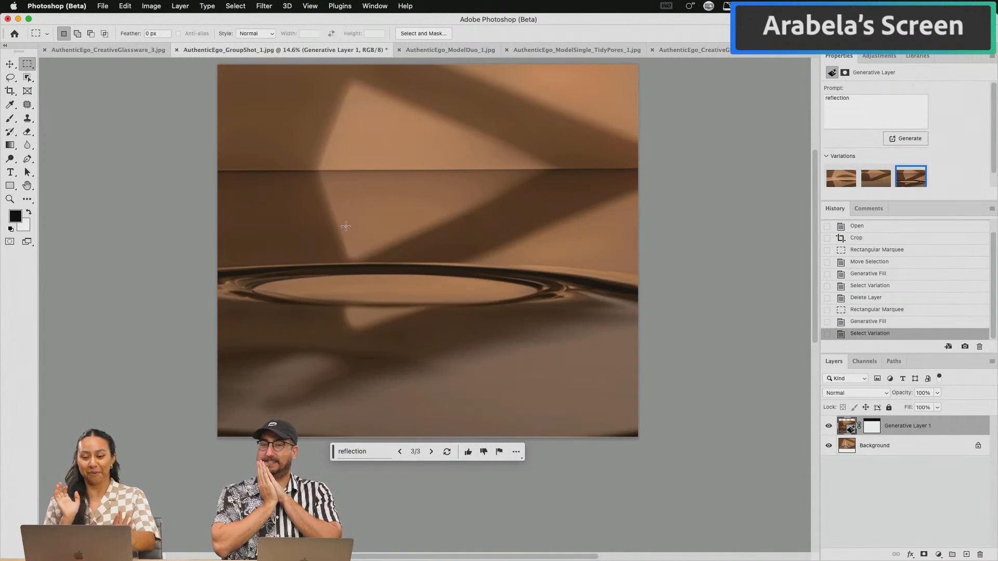
pyautogui.click(840, 182)
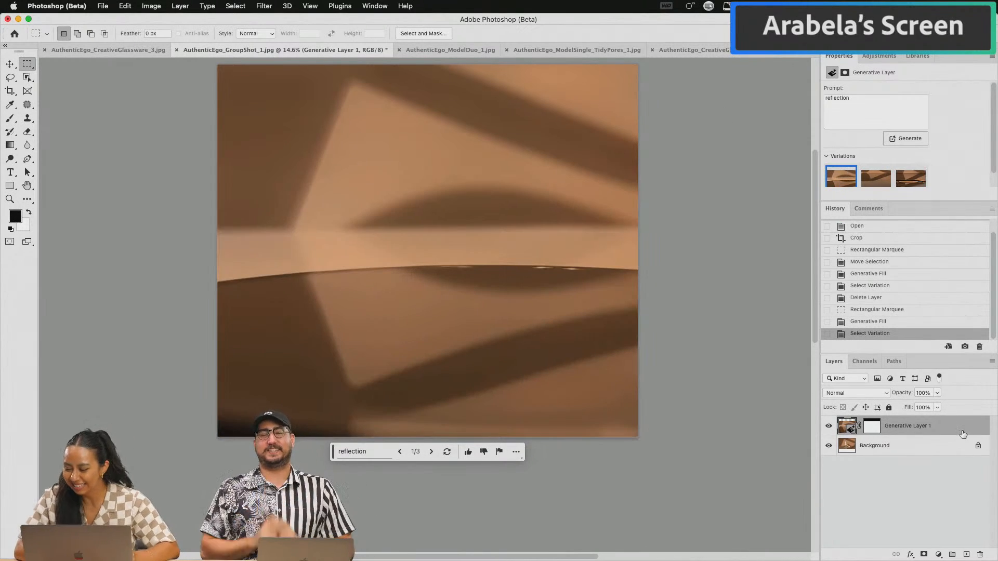
# Step: Delete the "reflection" generative layer and revert the group shot to its original history snapshot
pyautogui.press('Delete')
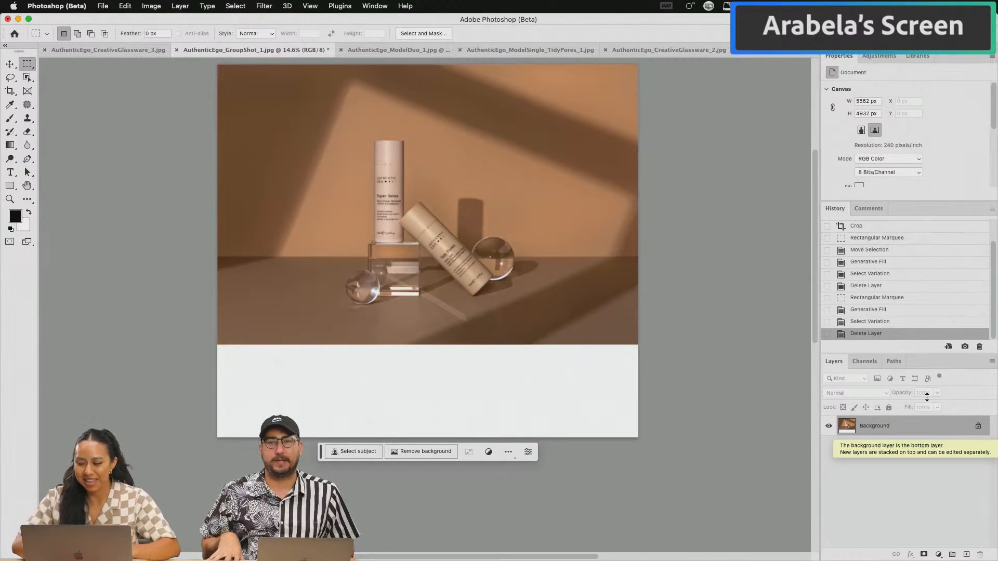
pyautogui.scroll(2, 906, 260)
pyautogui.click(907, 227)
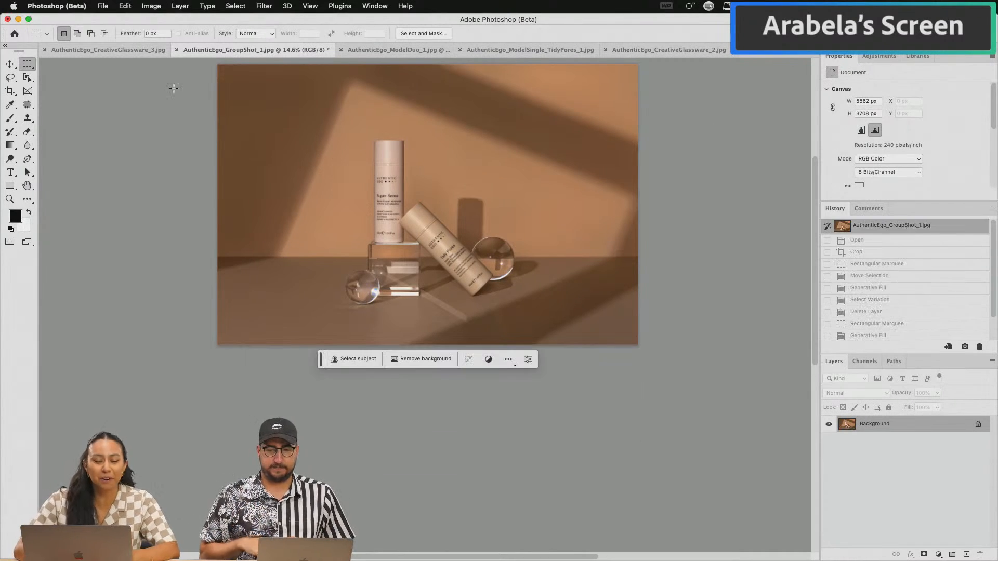
# Step: Switch to the open AuthenticEgo_CreativeGlassware_3.jpg photo and bring the glassware into view
pyautogui.click(107, 49)
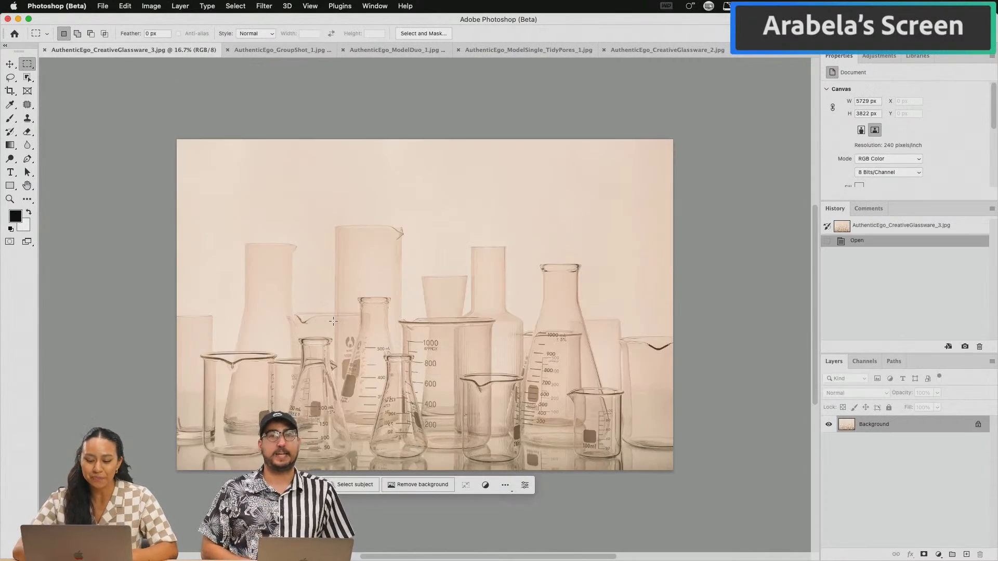
pyautogui.scroll(-2, 333, 321)
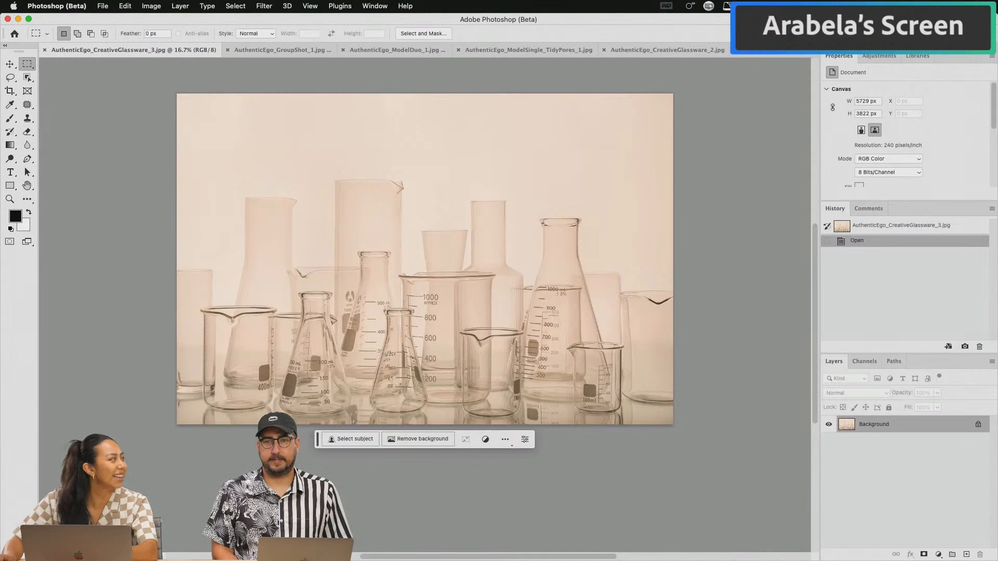
# Step: Shift the glassware photo up within the crop frame and run Generative Expand without a prompt on the empty strip below
pyautogui.click(10, 91)
pyautogui.click(430, 276)
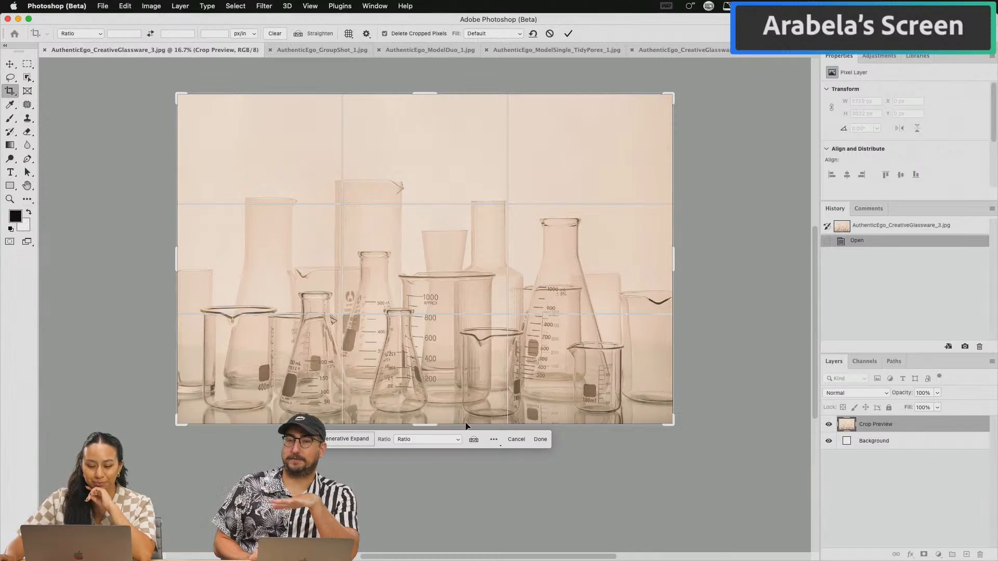
pyautogui.moveTo(430, 348); pyautogui.dragTo(431, 317)
pyautogui.moveTo(452, 352); pyautogui.dragTo(453, 355)
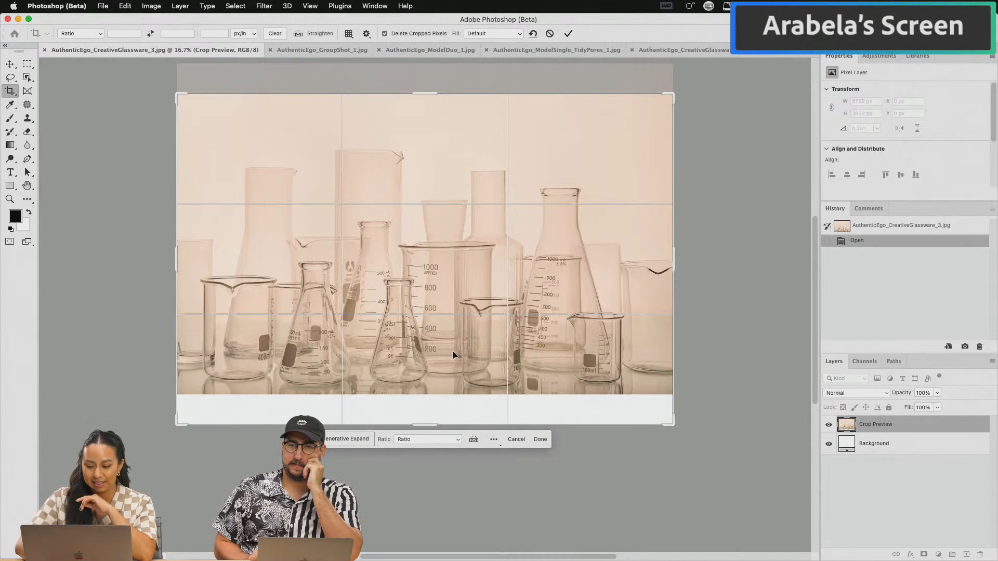
pyautogui.click(500, 32)
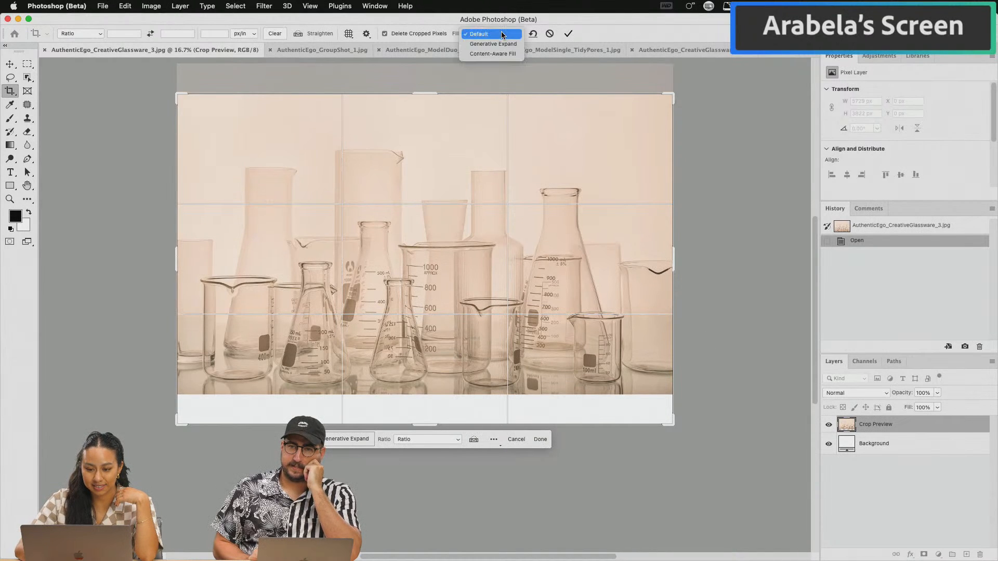
pyautogui.click(511, 45)
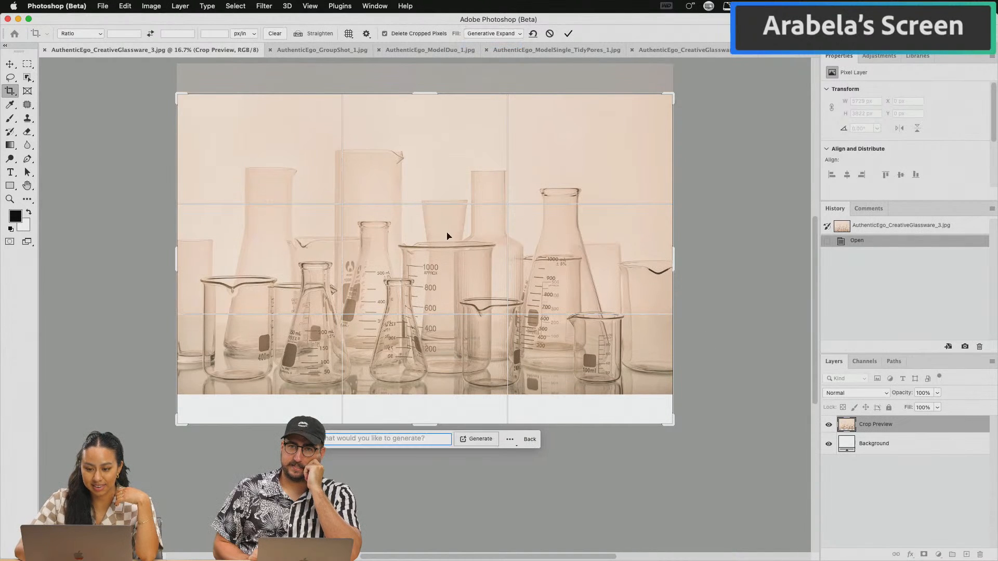
pyautogui.click(481, 440)
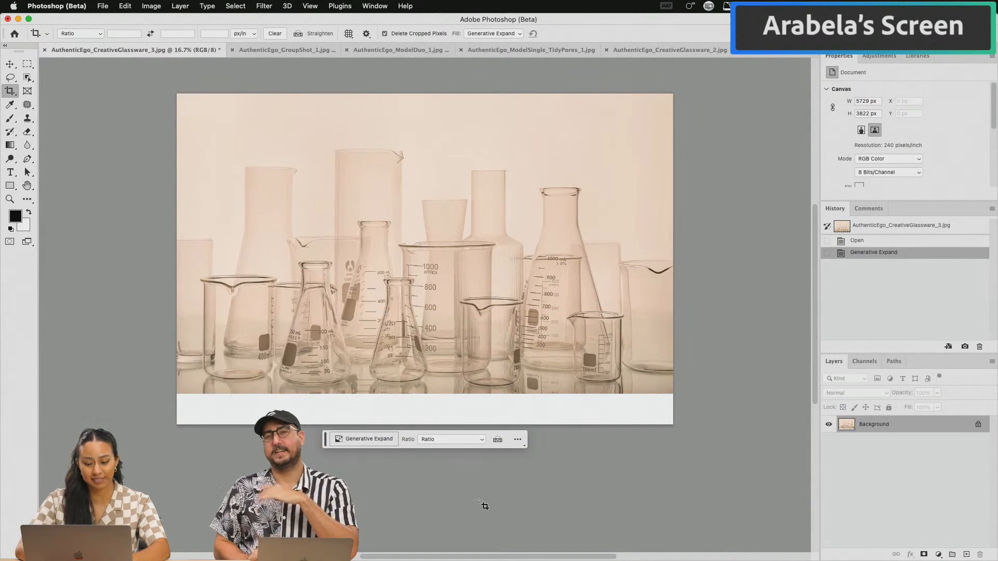
# Step: Extend the canvas slightly above and below the glassware and run Generative Expand again without a prompt
pyautogui.click(373, 439)
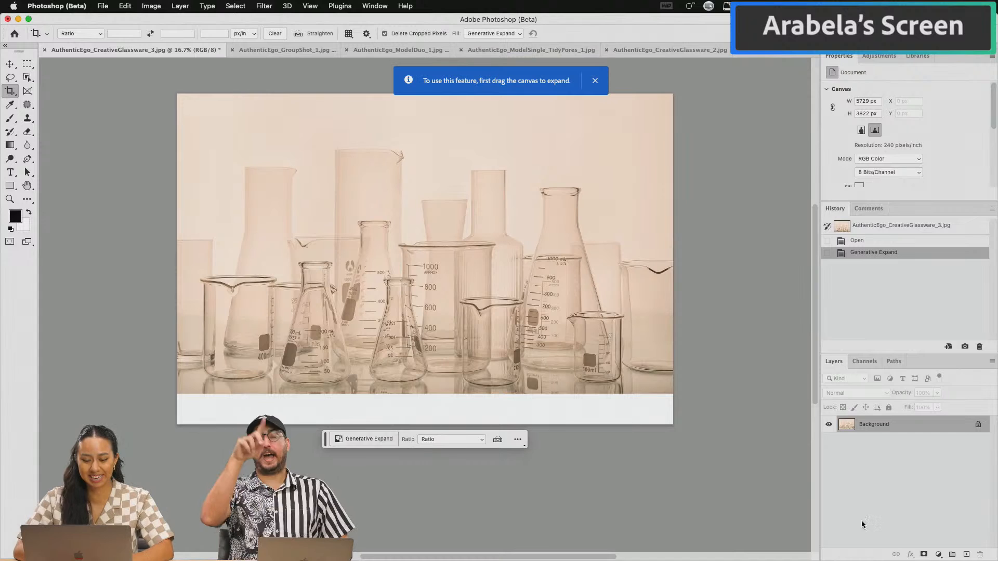
pyautogui.click(595, 80)
pyautogui.click(428, 370)
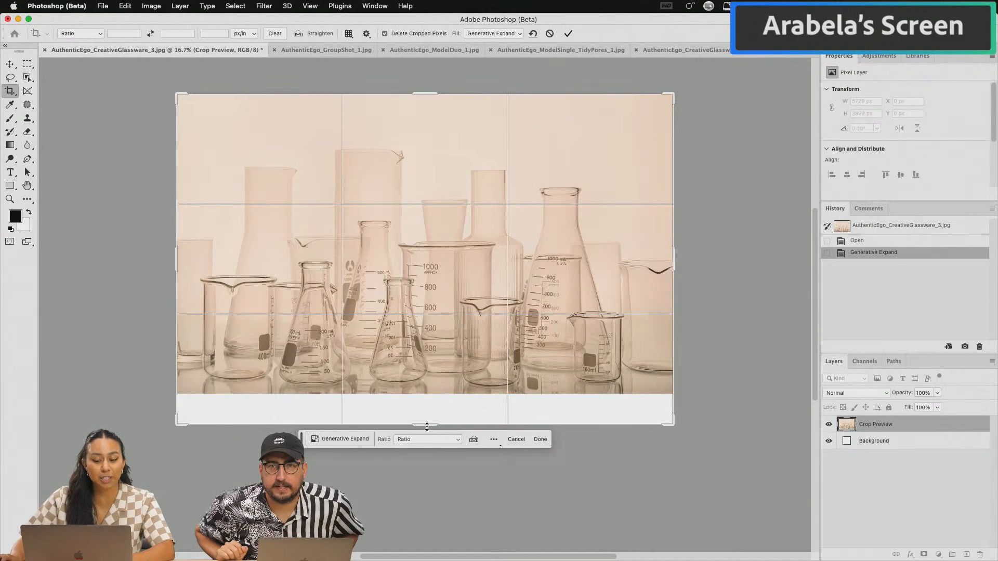
pyautogui.moveTo(429, 417); pyautogui.dragTo(425, 436)
pyautogui.moveTo(429, 126); pyautogui.dragTo(458, 157)
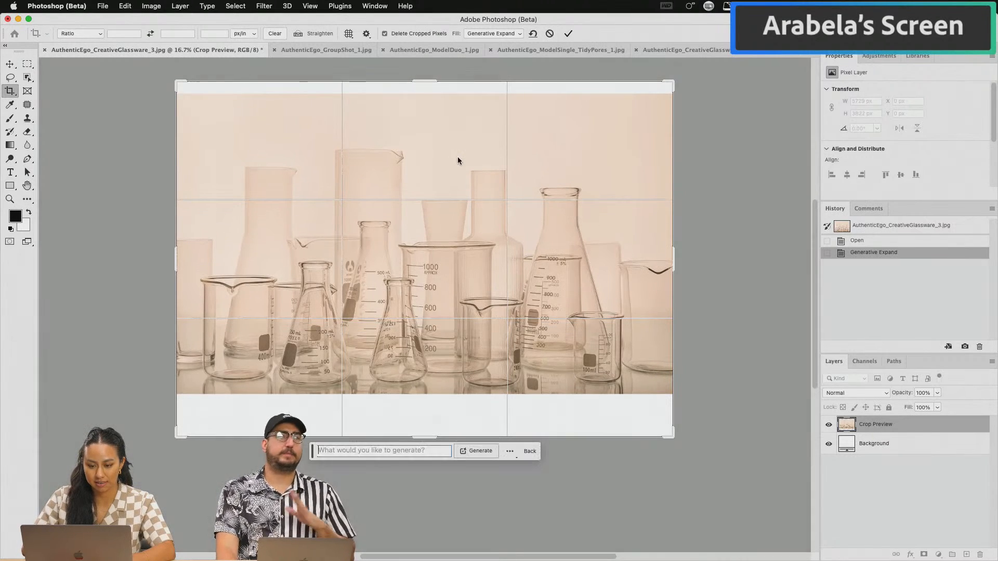
pyautogui.press('Return')
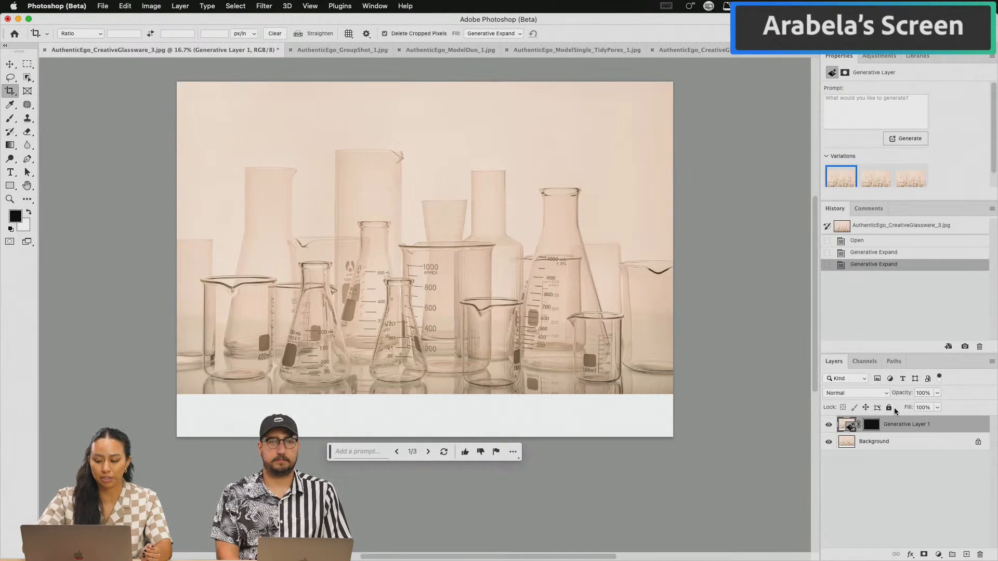
# Step: View the second variation and revert the glassware photo to its original history snapshot
pyautogui.click(882, 185)
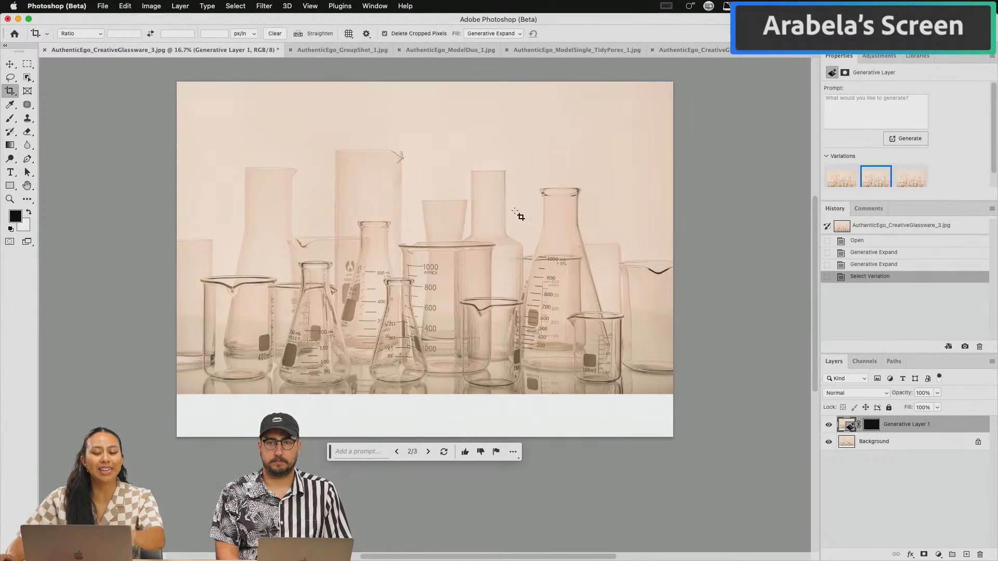
pyautogui.click(891, 227)
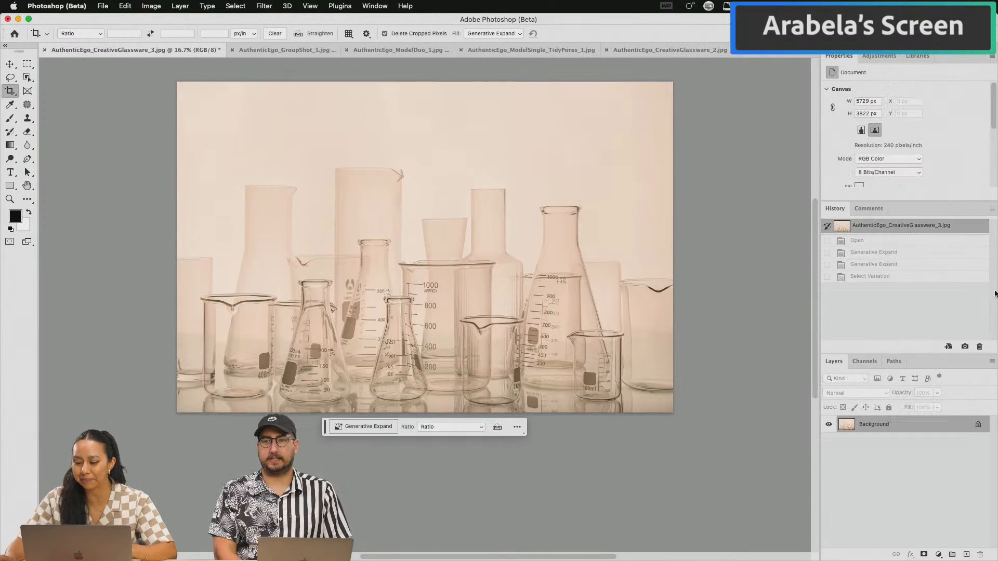
# Step: Shift the glassware up, extend the canvas slightly, and use Generative Expand without a prompt to fill the empty area below
pyautogui.click(444, 296)
pyautogui.moveTo(455, 333)
pyautogui.mouseDown()
pyautogui.moveTo(455, 310)
pyautogui.moveTo(438, 328)
pyautogui.moveTo(448, 320)
pyautogui.mouseUp()
pyautogui.moveTo(433, 81); pyautogui.dragTo(434, 76)
pyautogui.moveTo(441, 303); pyautogui.dragTo(440, 297)
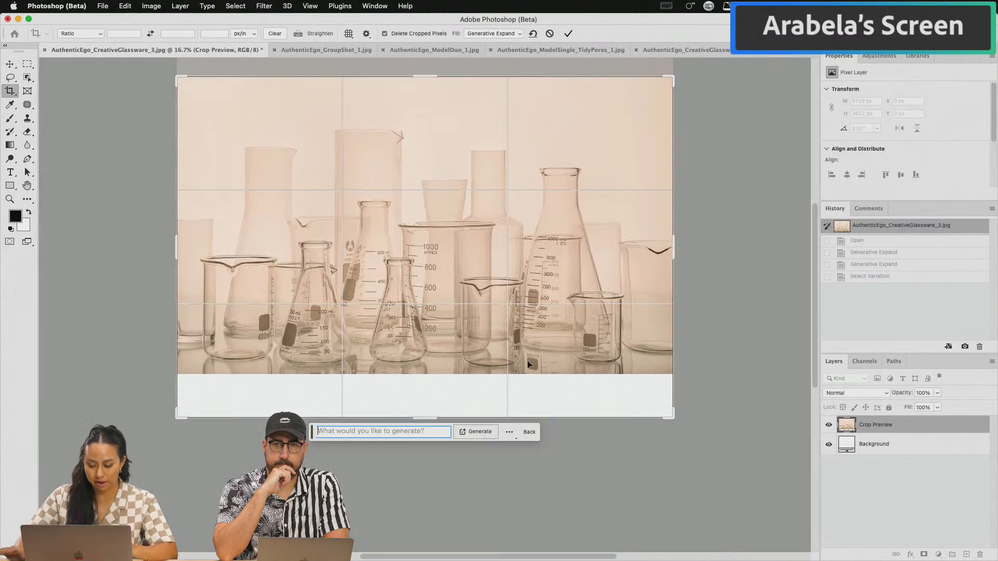
pyautogui.press('Return')
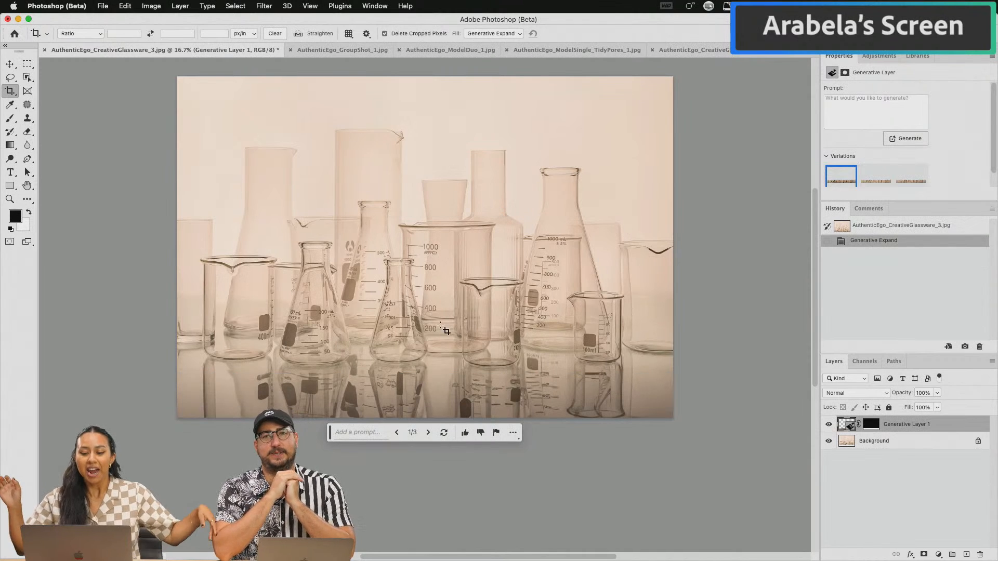
# Step: Compare the three generated reflection variations in full view and close up beneath the glassware, returning to the first one
pyautogui.click(876, 182)
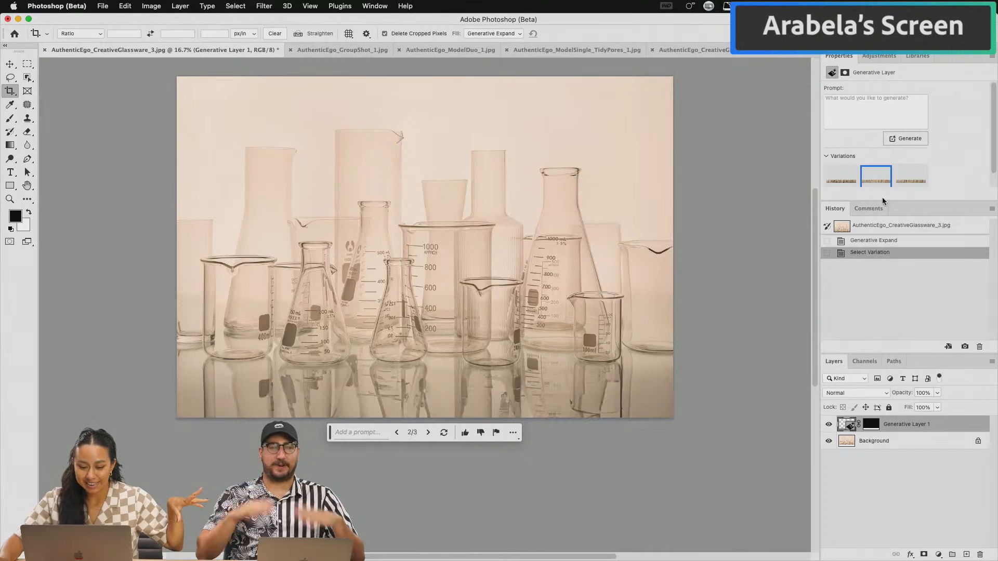
pyautogui.click(910, 178)
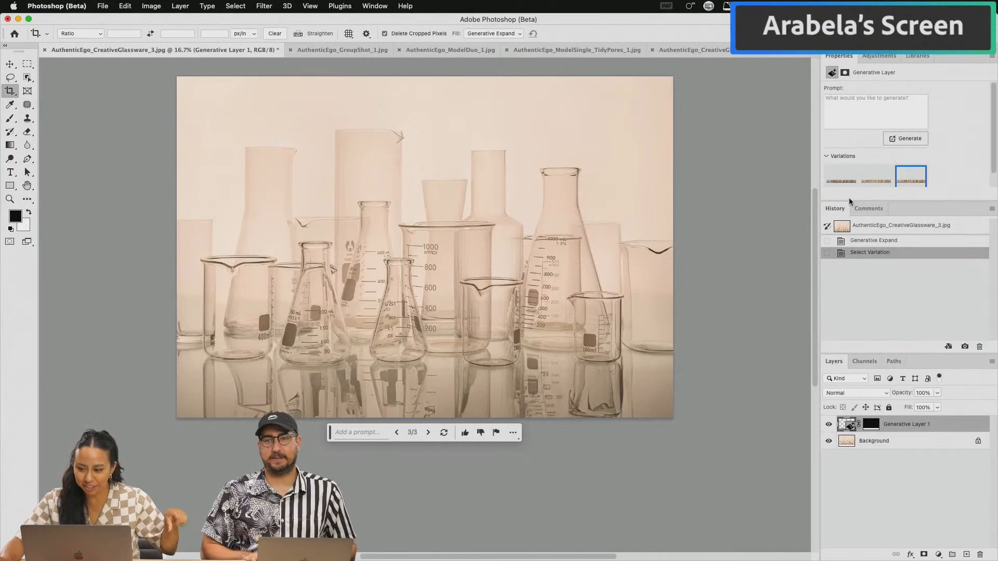
pyautogui.click(841, 178)
pyautogui.scroll(3, 393, 367)
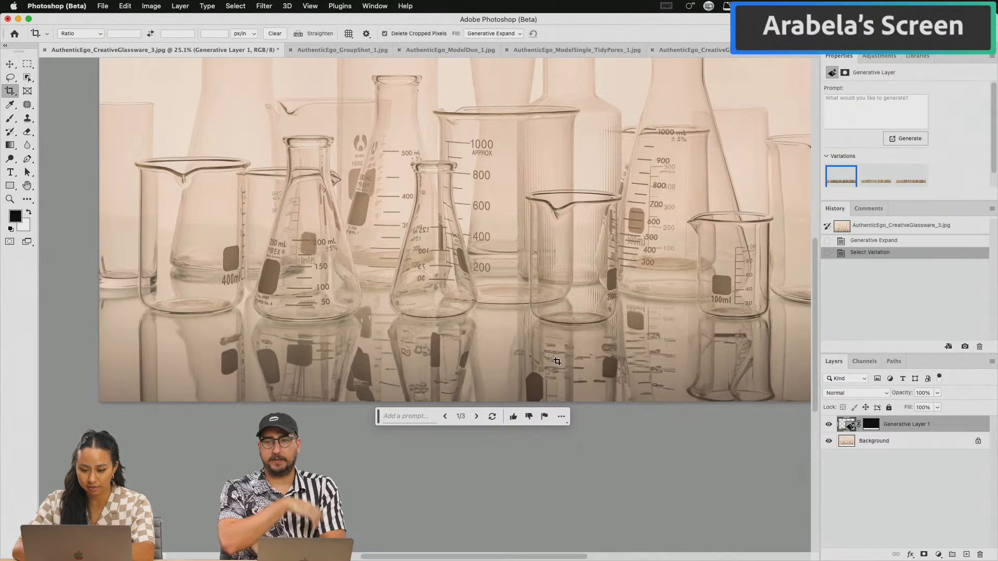
pyautogui.hscroll(2, 480, 331)
pyautogui.hscroll(4, 480, 331)
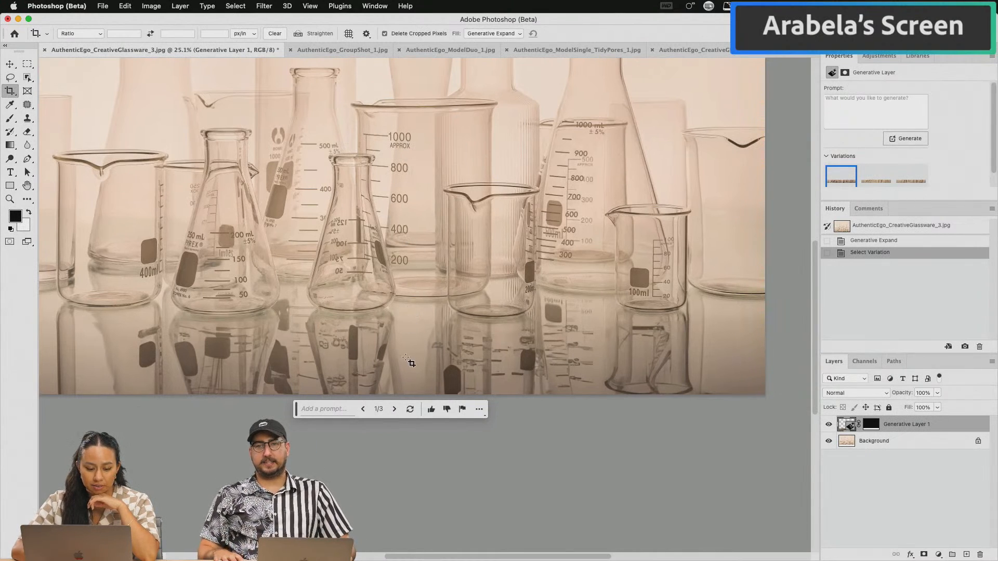
pyautogui.click(870, 180)
pyautogui.click(910, 179)
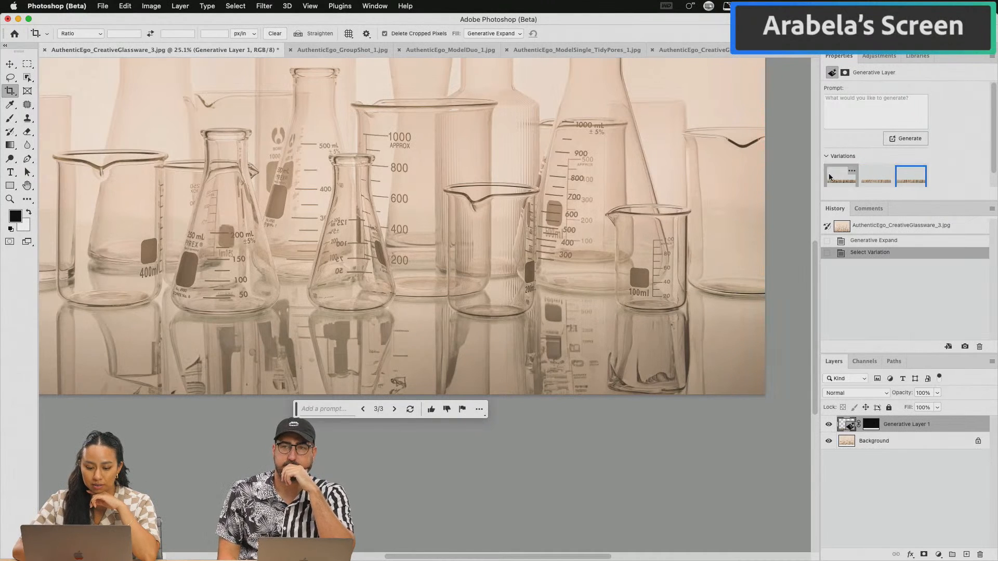
pyautogui.click(842, 179)
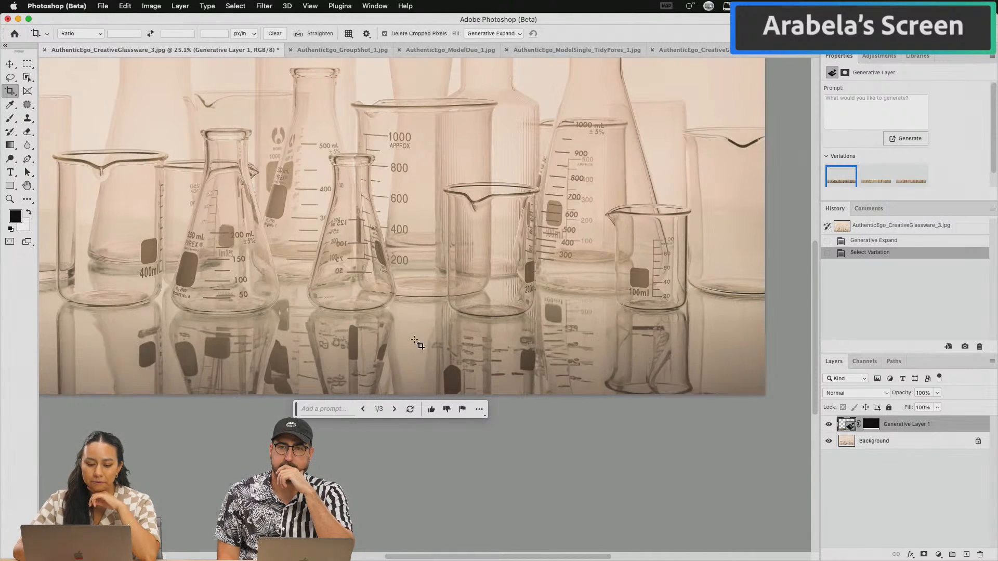
# Step: Start a new crop on the expanded glassware photo and set its ratio to 16 : 9
pyautogui.press('super+minus')
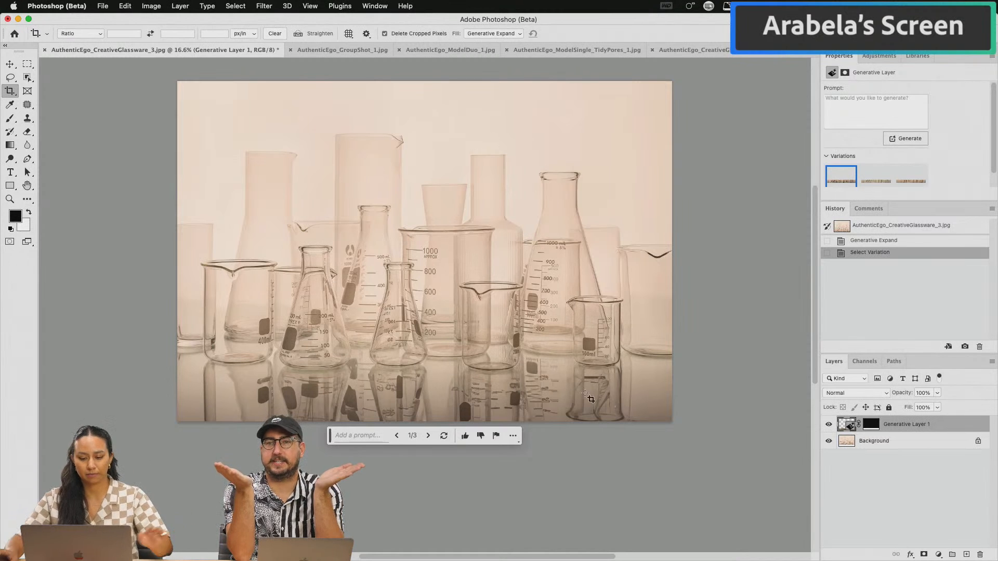
pyautogui.click(455, 353)
pyautogui.click(432, 438)
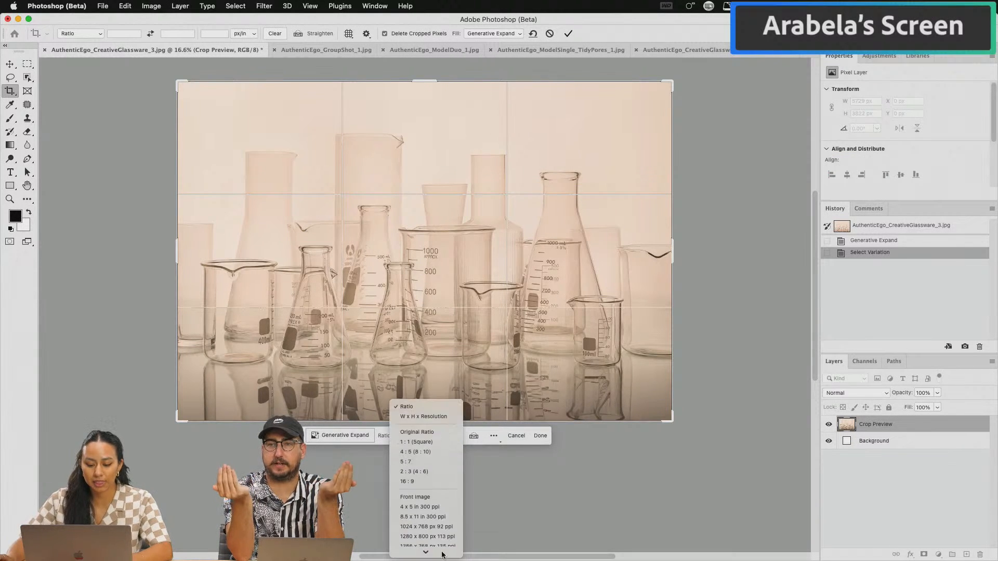
pyautogui.click(431, 526)
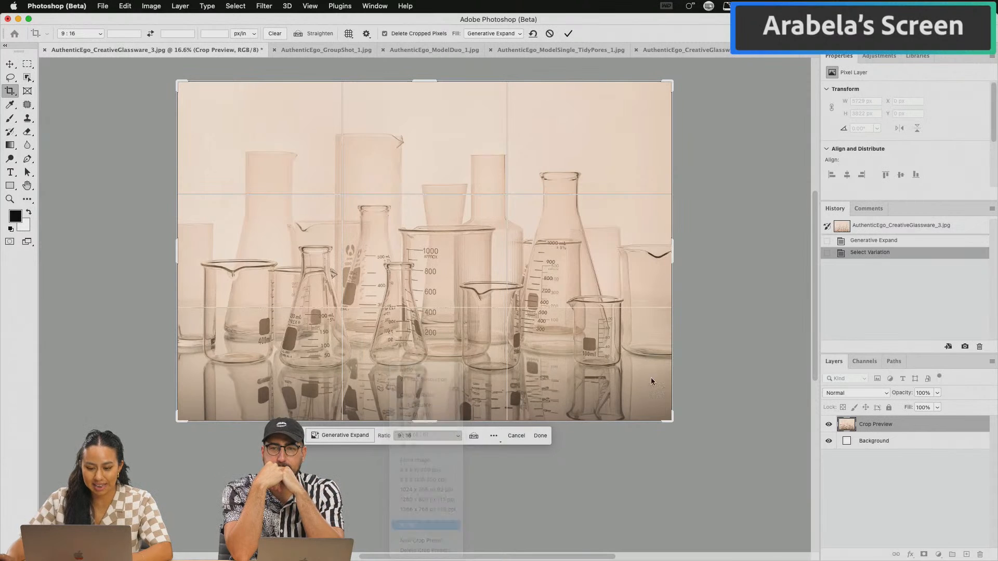
pyautogui.click(436, 441)
pyautogui.press('Up')
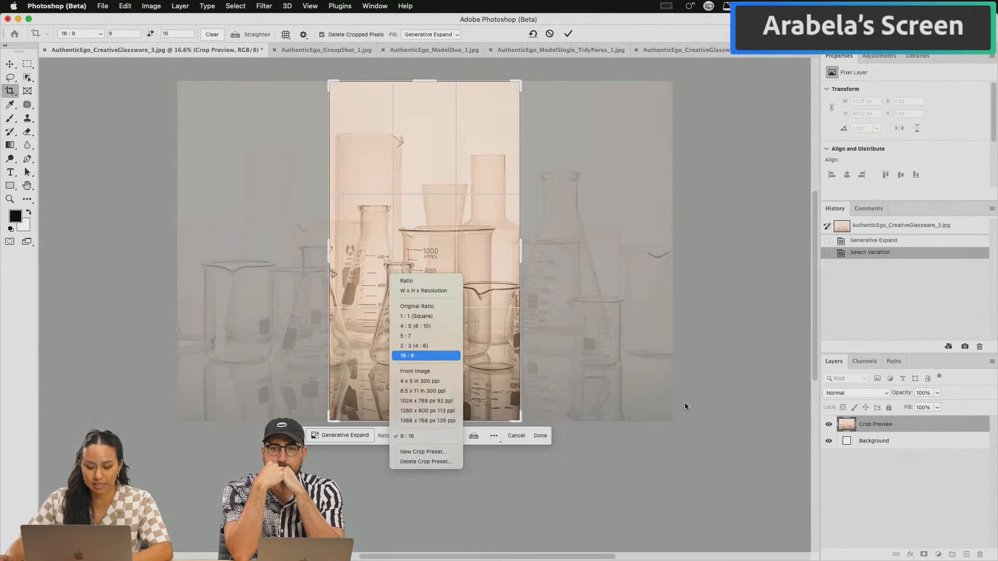
pyautogui.press('Return')
# Step: Enlarge the 16 : 9 crop to the photo's full height and fill both empty sides with Generative Expand, without a prompt
pyautogui.moveTo(429, 206); pyautogui.dragTo(429, 141)
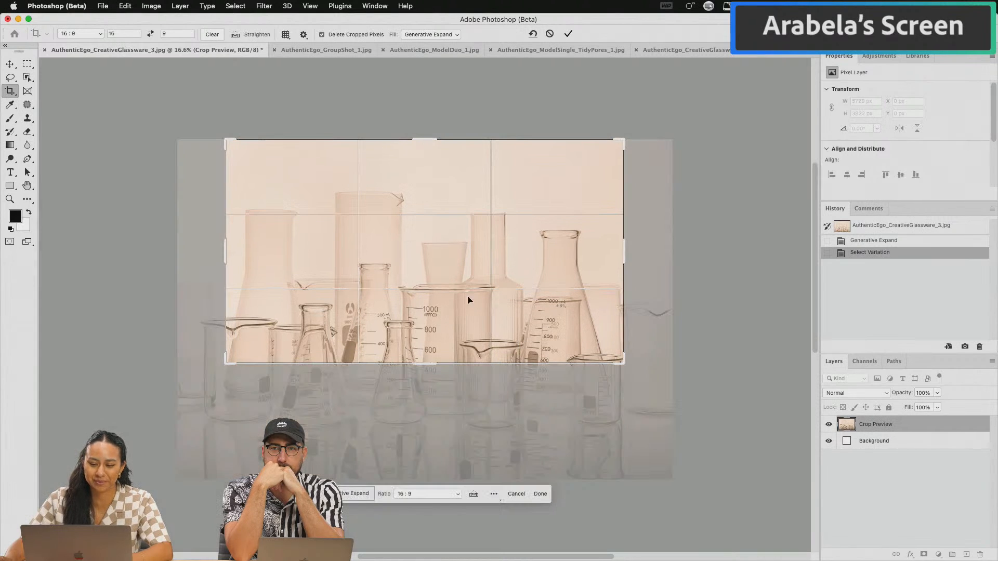
pyautogui.moveTo(425, 361); pyautogui.dragTo(433, 420)
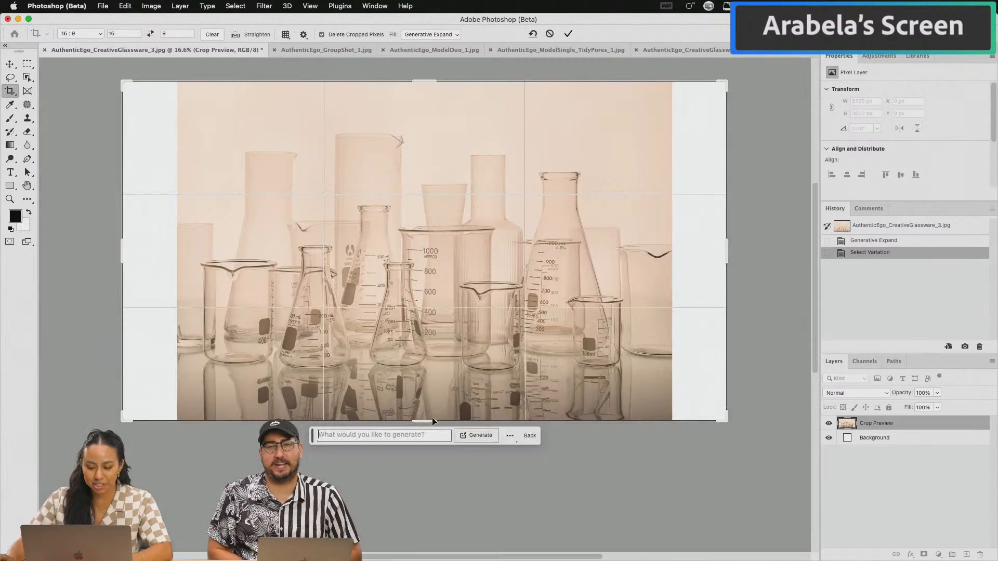
pyautogui.press('Return')
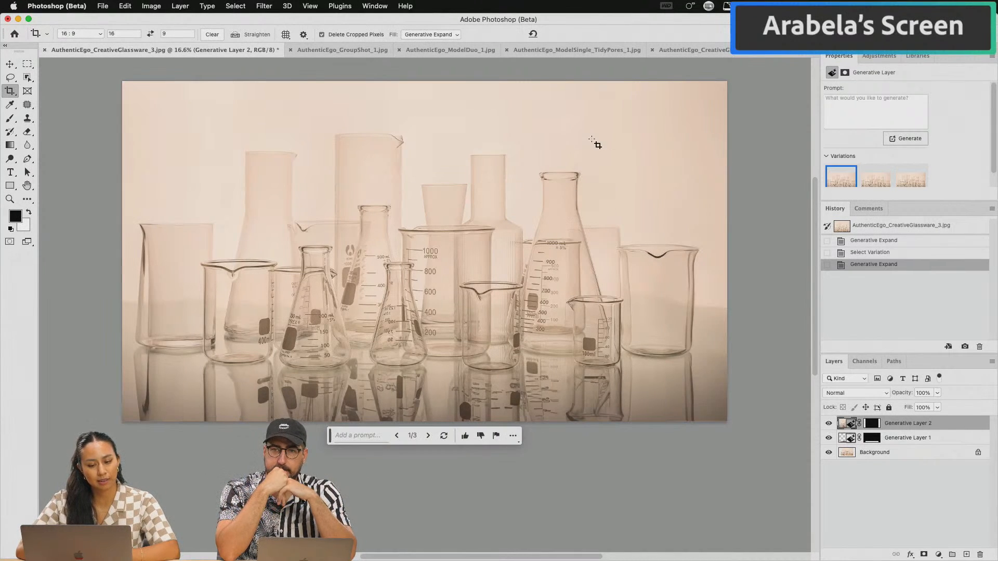
# Step: Compare the side-expansion variations, select the third, and crop a thin strip off the photo's right edge while keeping its proportions
pyautogui.click(882, 183)
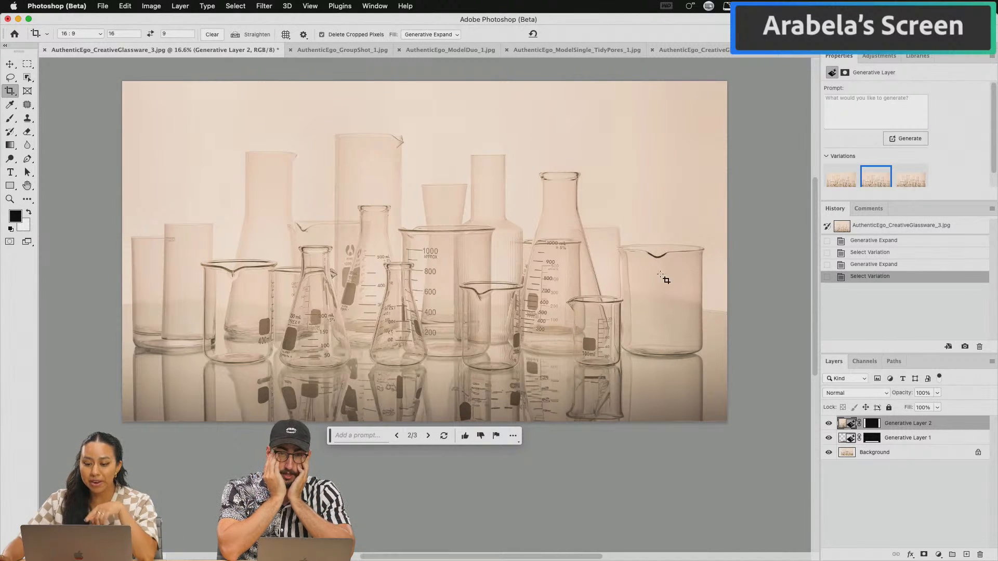
pyautogui.click(906, 184)
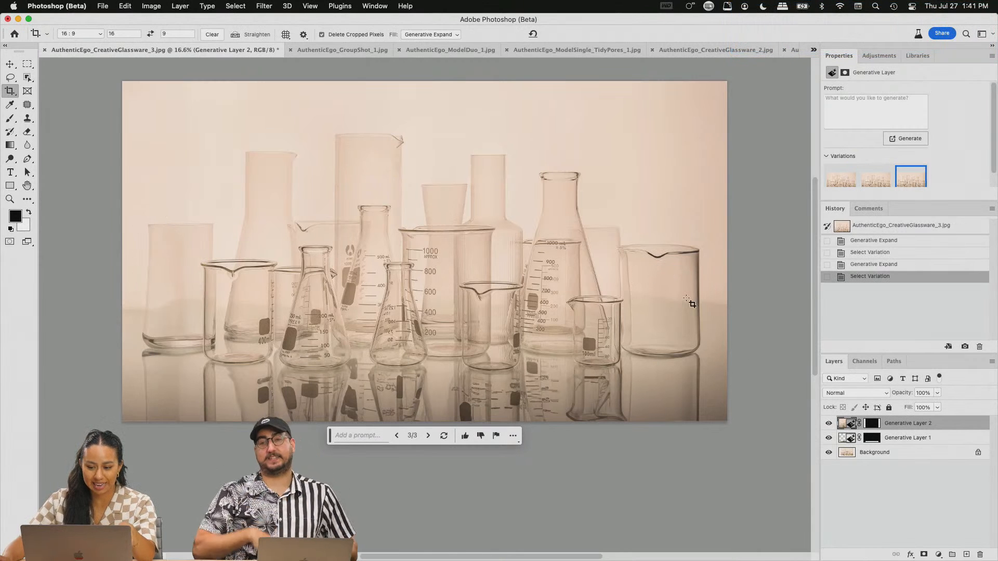
pyautogui.click(705, 295)
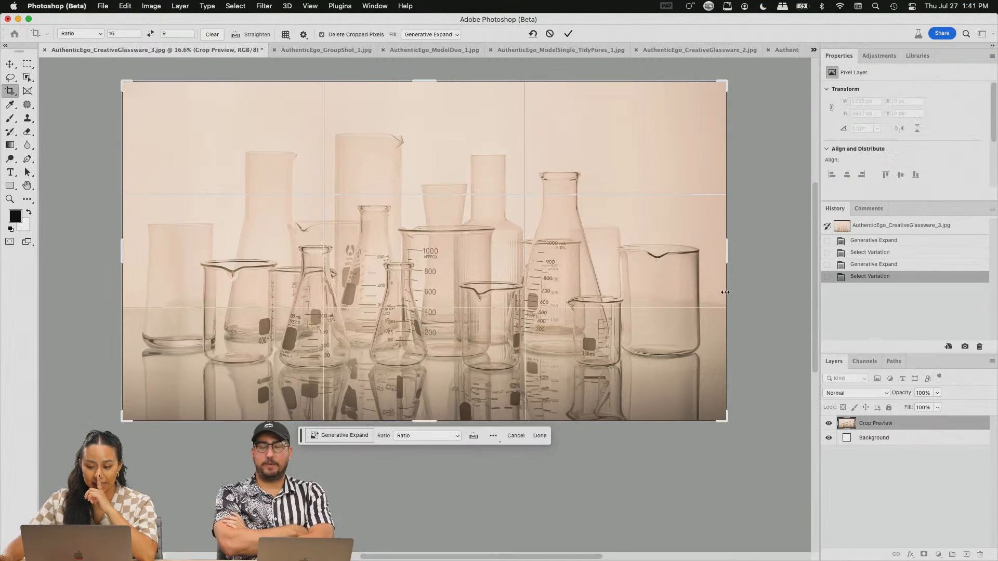
pyautogui.moveTo(722, 255); pyautogui.dragTo(722, 258)
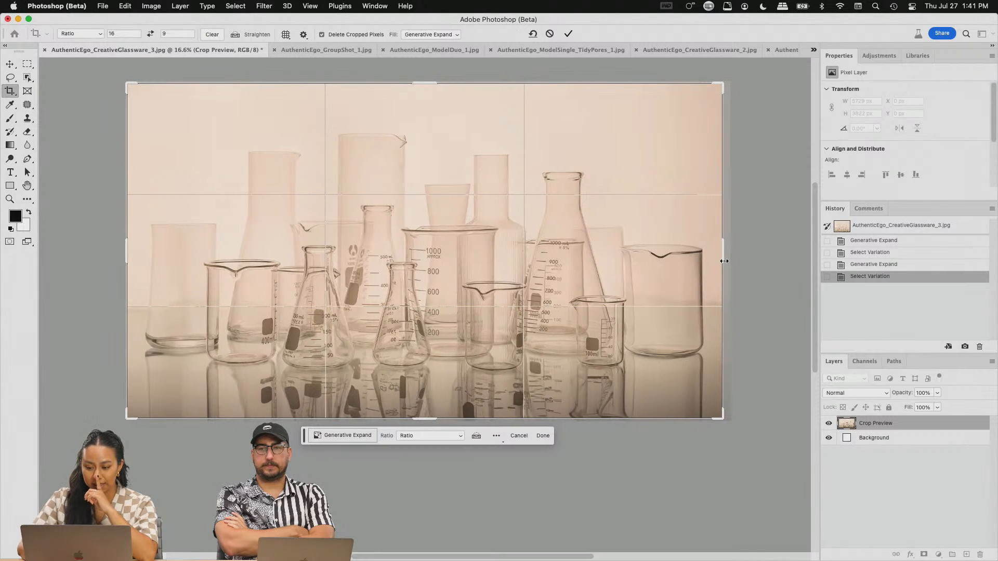
pyautogui.press('Return')
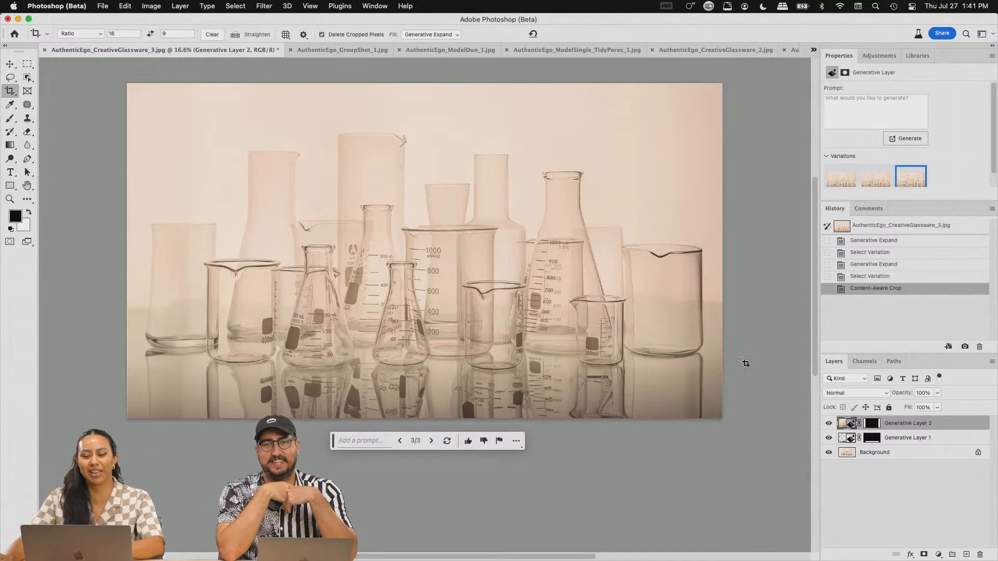
# Step: Close all six open AuthenticEgo photos one after another without saving their changes
pyautogui.click(44, 50)
pyautogui.click(466, 233)
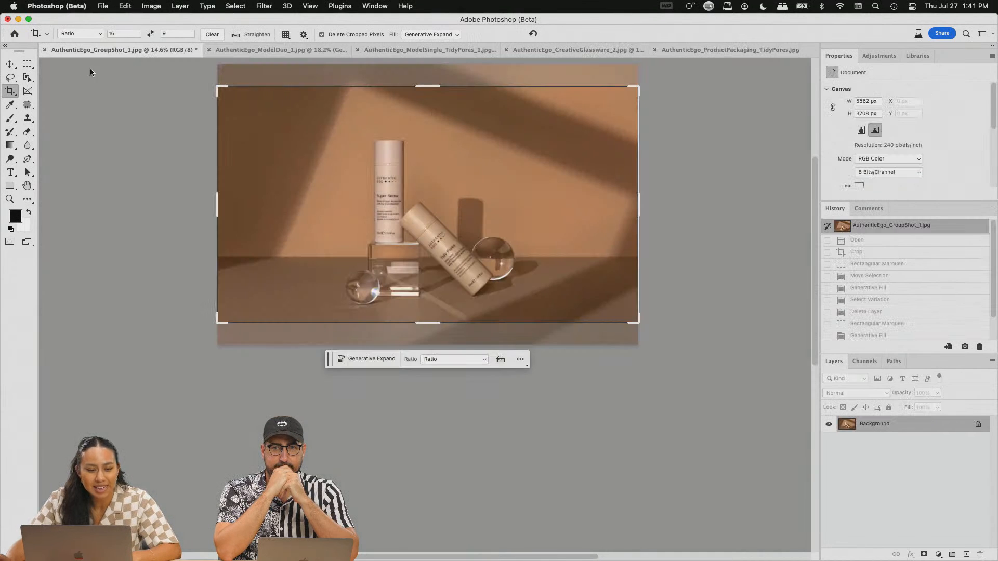
pyautogui.click(45, 50)
pyautogui.click(467, 230)
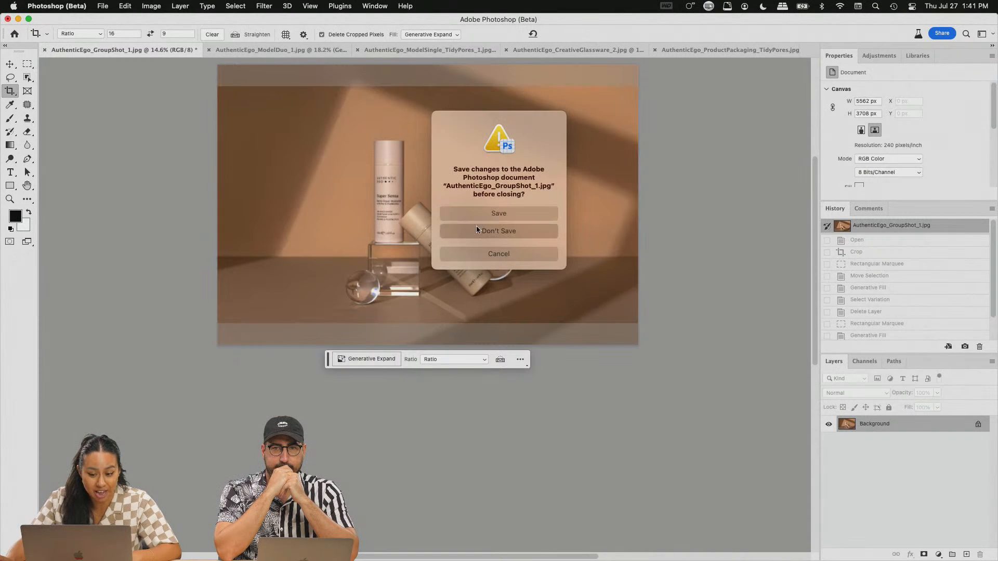
pyautogui.click(47, 51)
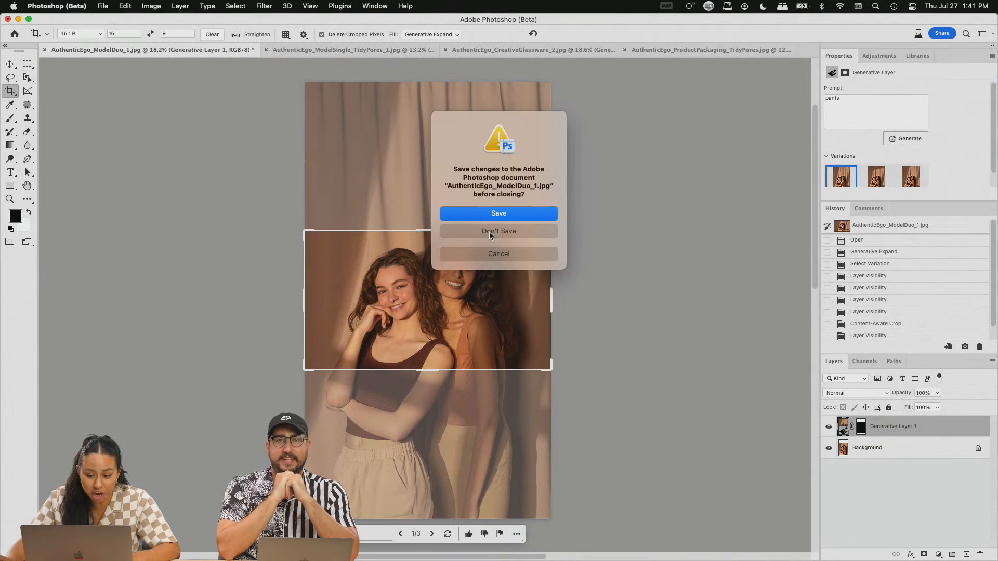
pyautogui.press('super+d')
pyautogui.click(45, 50)
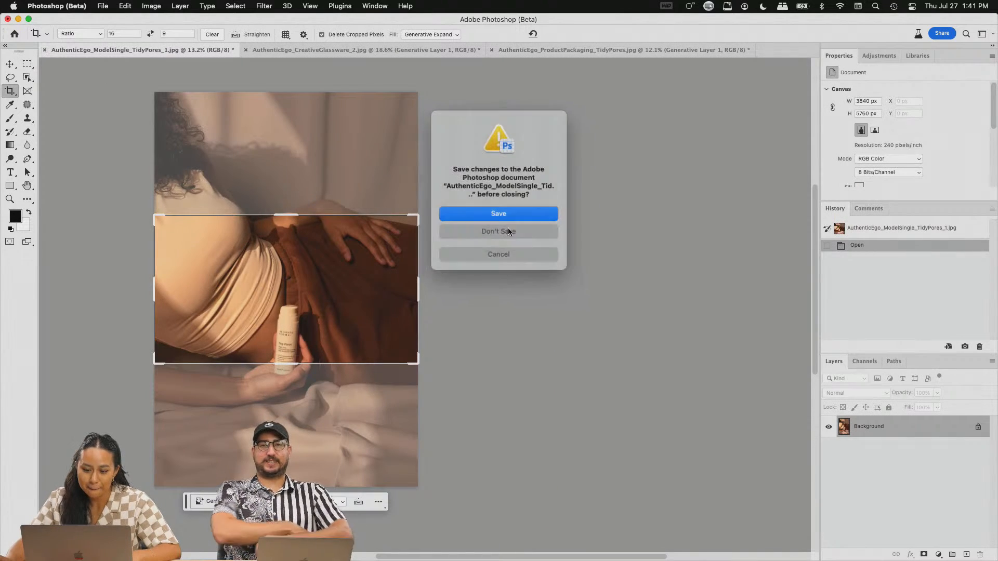
pyautogui.press('super+d')
pyautogui.click(44, 50)
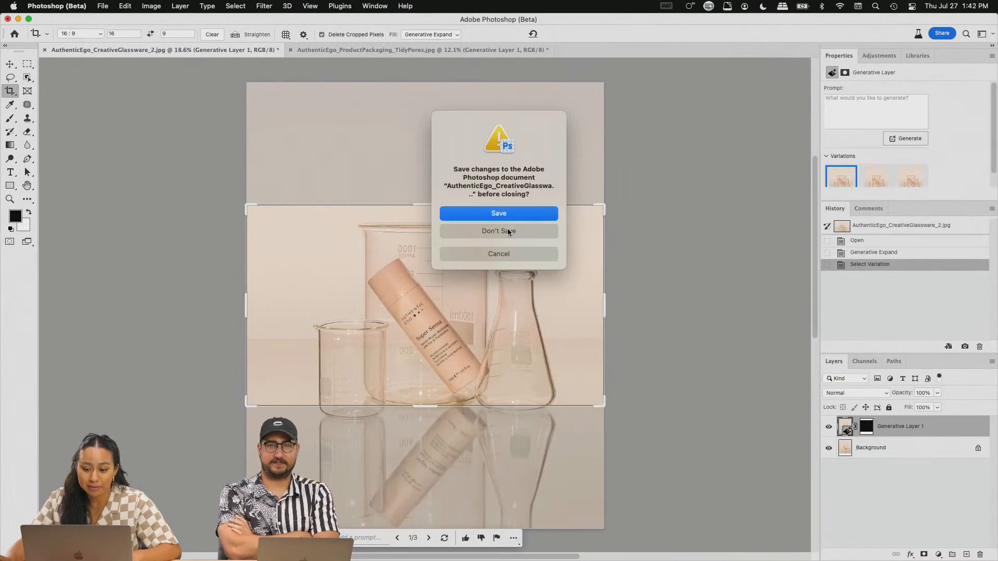
pyautogui.press('super+d')
pyautogui.click(44, 50)
pyautogui.press('super+d')
# Step: Switch to Finder and open all eight CR2 raw photos from the ASHLAND folder in Photoshop (Beta)
pyautogui.moveTo(372, 560)
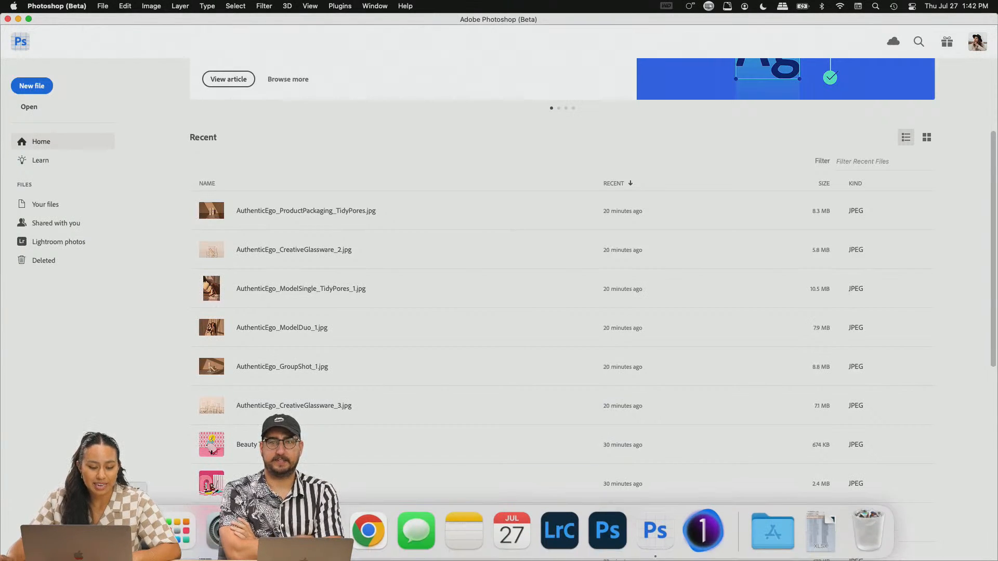
pyautogui.click(132, 529)
pyautogui.click(513, 99)
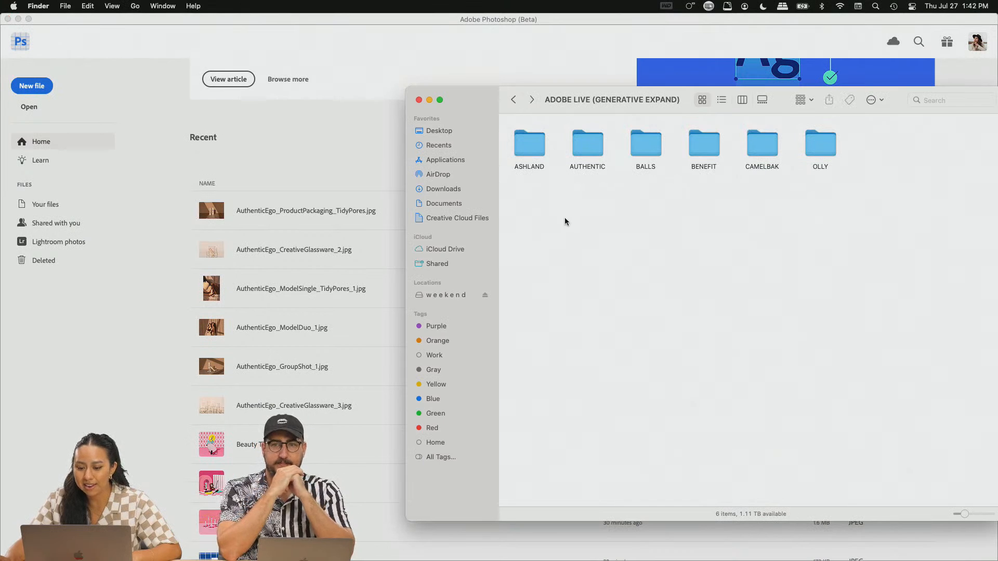
pyautogui.doubleClick(535, 152)
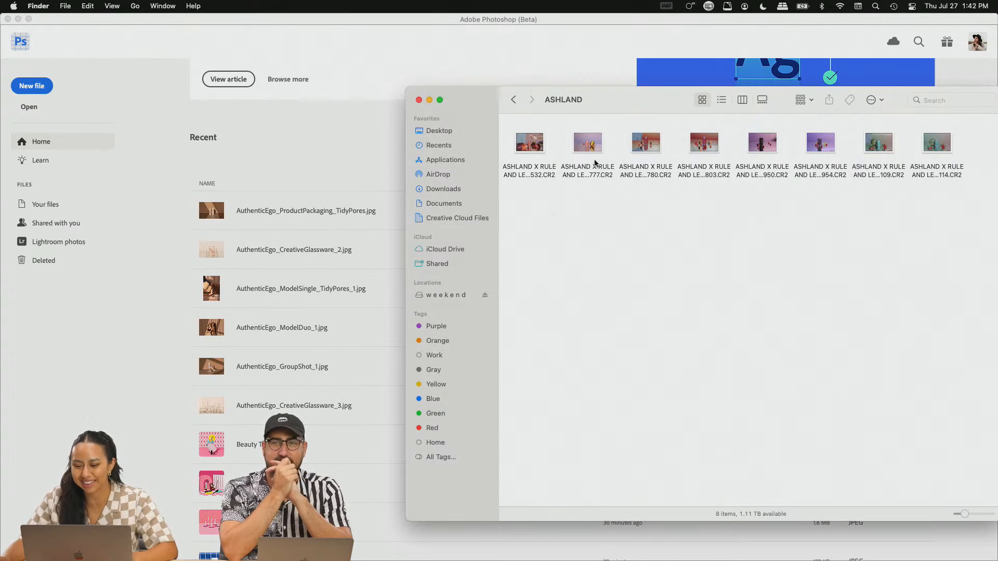
pyautogui.moveTo(508, 124); pyautogui.dragTo(913, 202)
pyautogui.moveTo(827, 140); pyautogui.dragTo(663, 536)
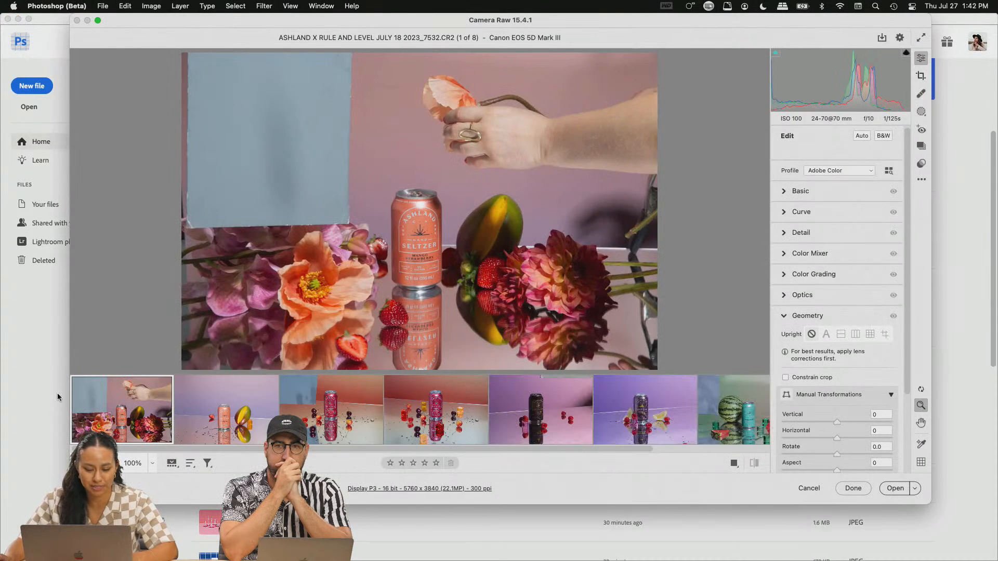
# Step: Correct the white balance of the first flower-and-can photo (7532) by sampling its grey card under the Basic adjustments
pyautogui.press('Right')
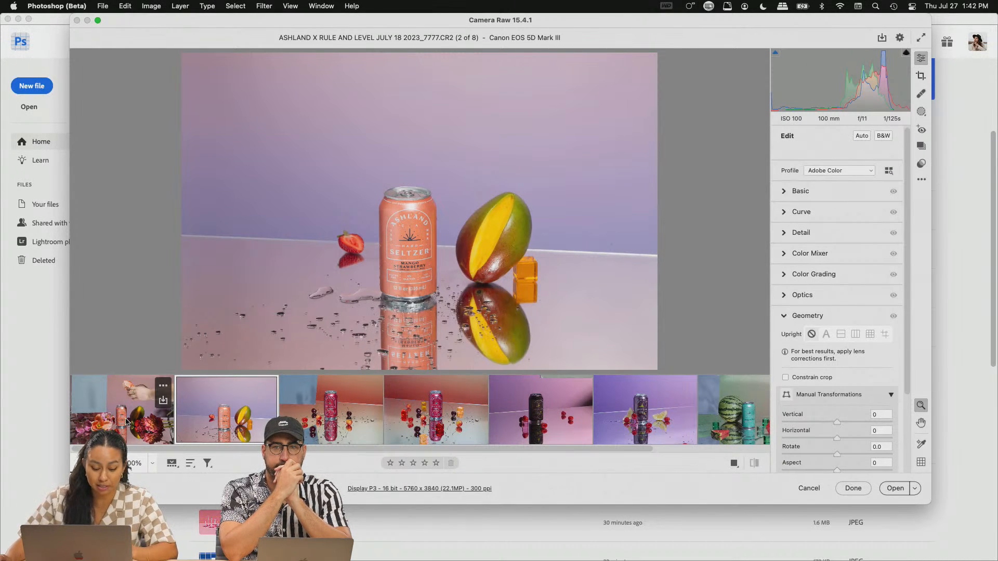
pyautogui.click(117, 410)
pyautogui.click(785, 195)
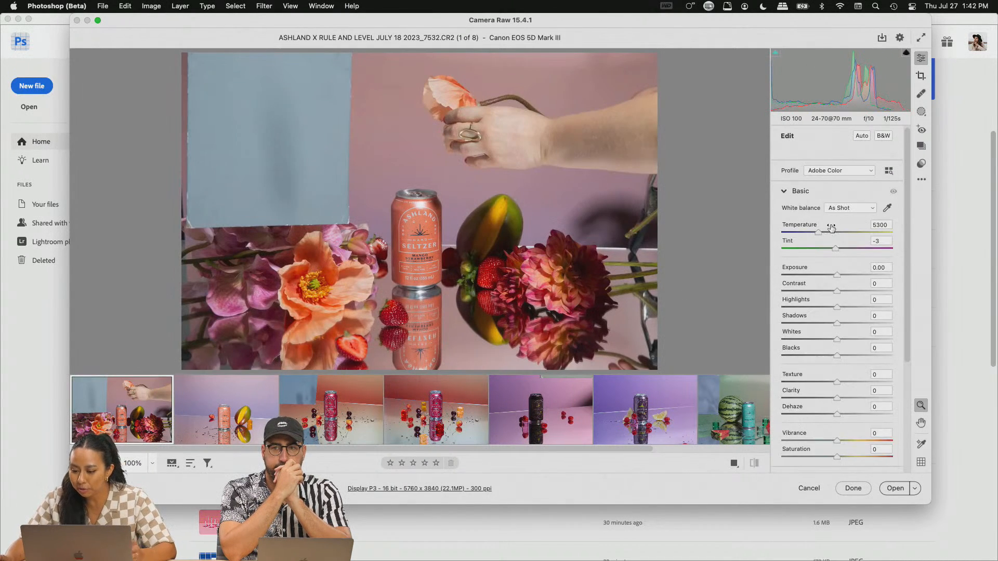
pyautogui.click(888, 208)
pyautogui.click(341, 118)
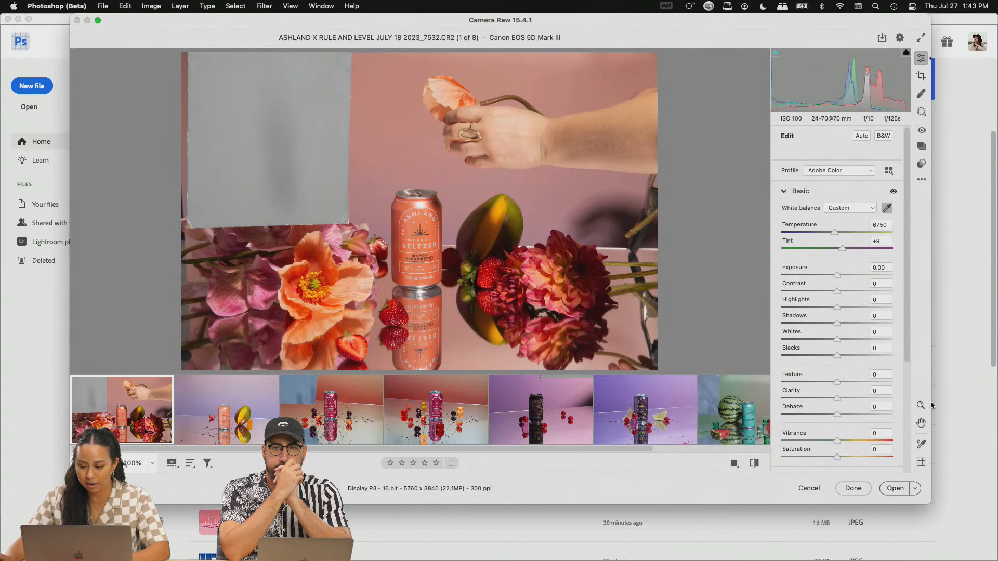
# Step: Copy the edit settings of the flower-and-can photo onto the second photo, the can with the mango (7777)
pyautogui.rightClick(113, 410)
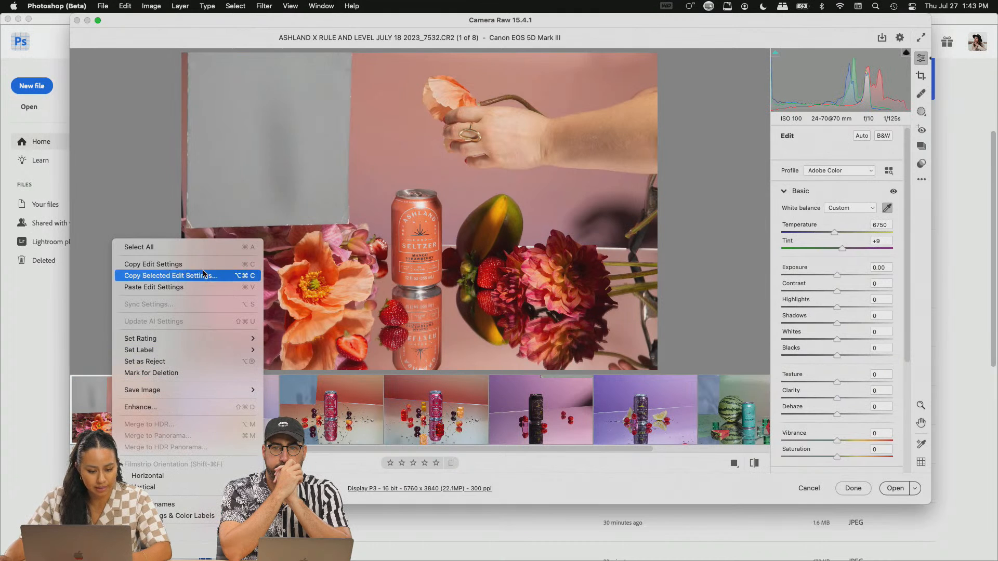
pyautogui.click(246, 265)
pyautogui.click(229, 409)
pyautogui.rightClick(229, 409)
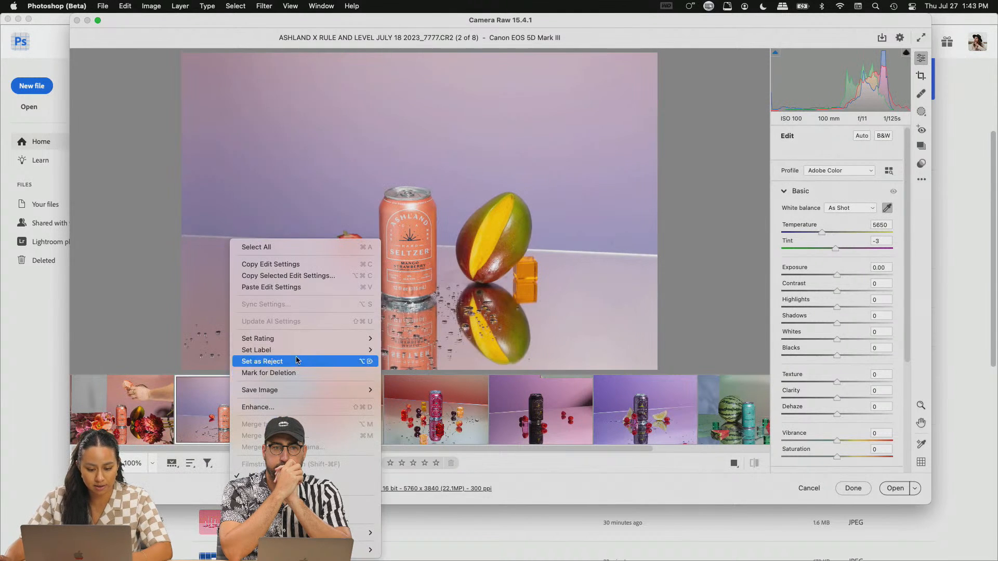
pyautogui.click(304, 287)
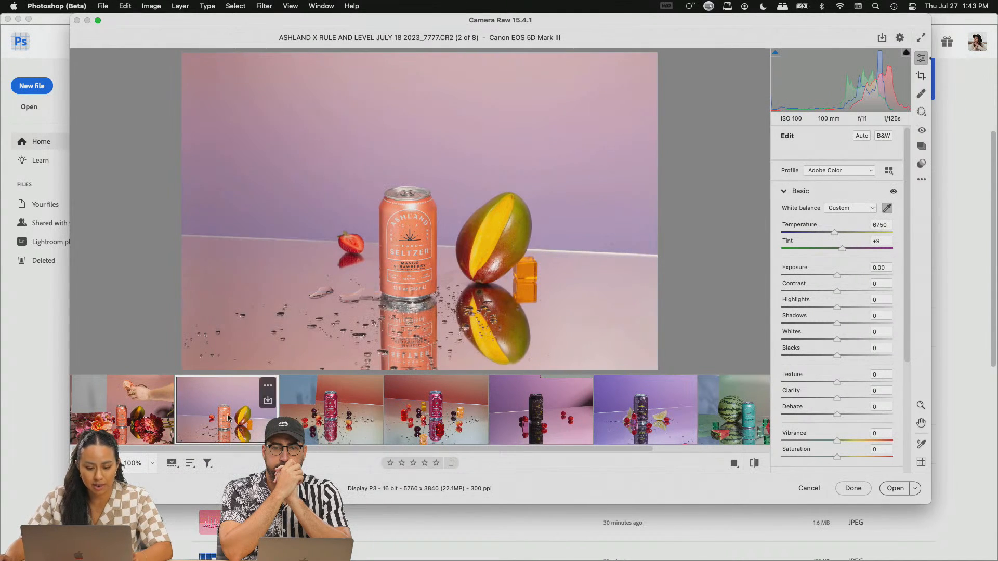
# Step: Sample the grey card in the third photo (7780) for white balance and paste its edit settings onto the fourth cherry photo (7803)
pyautogui.click(327, 408)
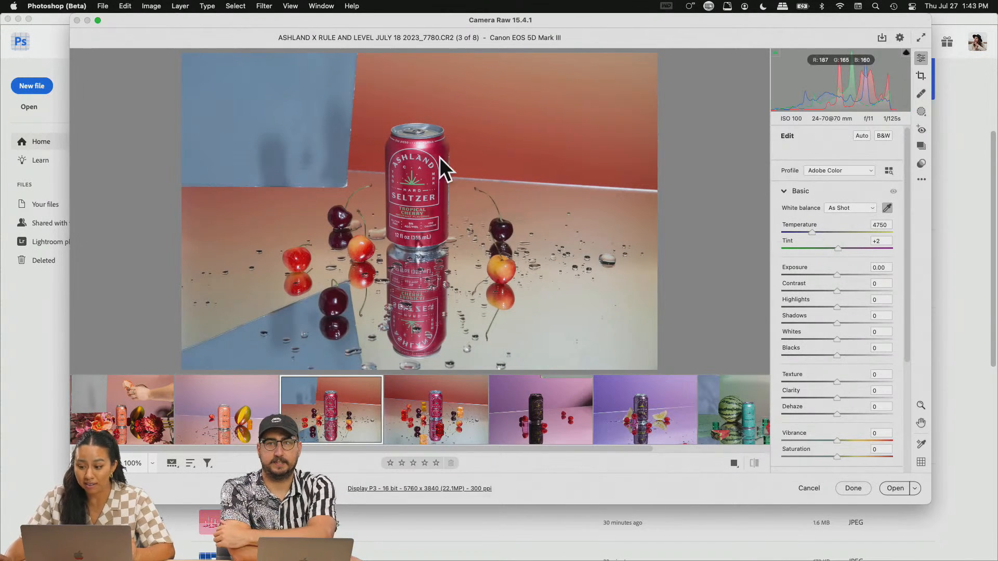
pyautogui.click(301, 96)
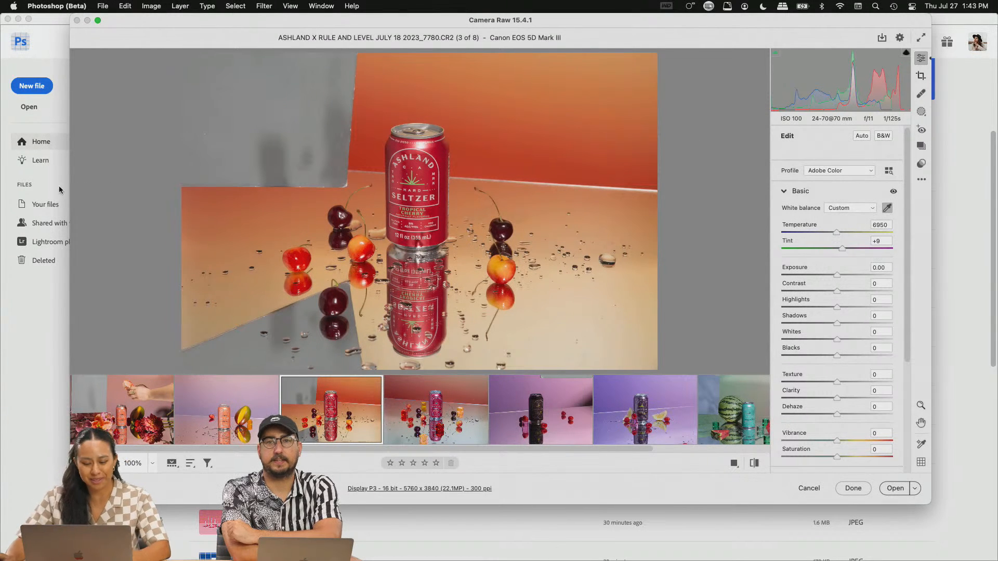
pyautogui.rightClick(371, 395)
pyautogui.click(368, 264)
pyautogui.click(407, 400)
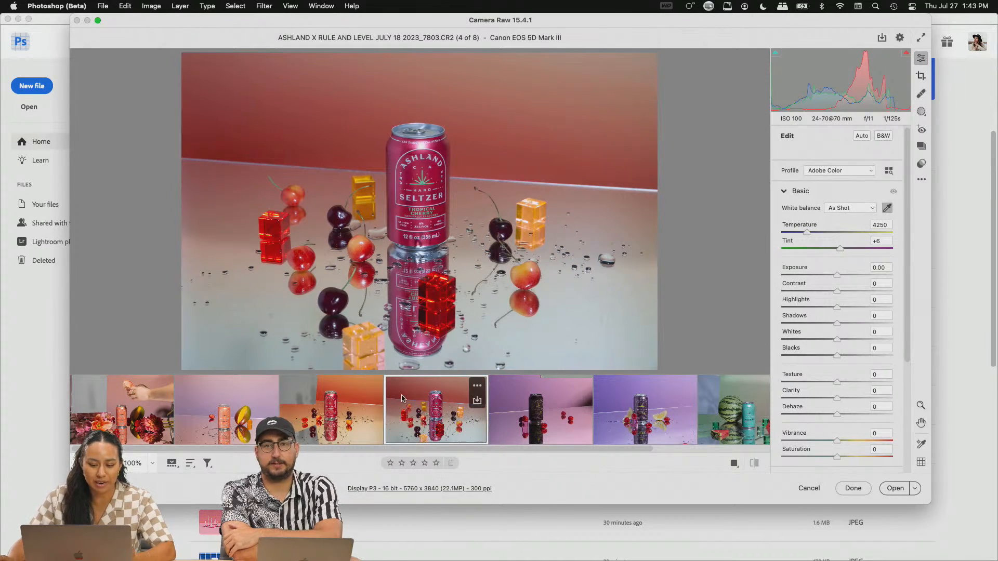
pyautogui.rightClick(407, 401)
pyautogui.click(488, 286)
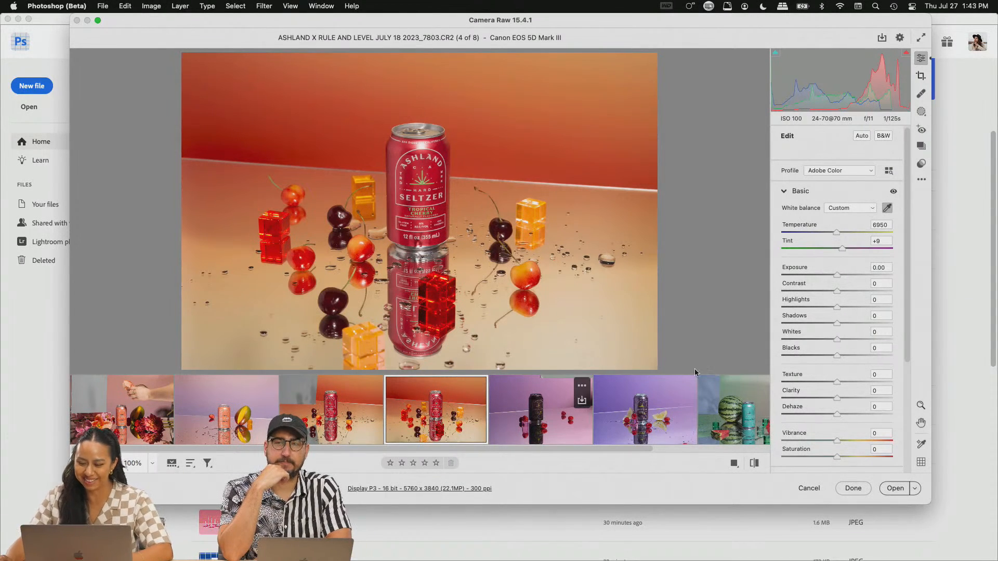
# Step: Sample the grey card edge in the fifth photo (7950) for white balance and paste its edit settings onto the sixth photo (7954)
pyautogui.click(583, 412)
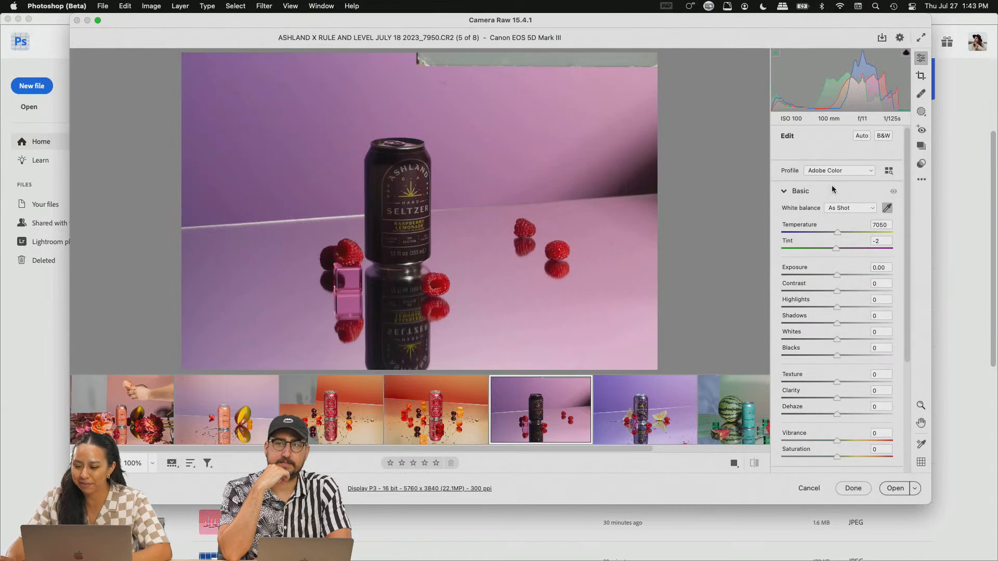
pyautogui.click(608, 59)
pyautogui.click(565, 54)
pyautogui.rightClick(550, 394)
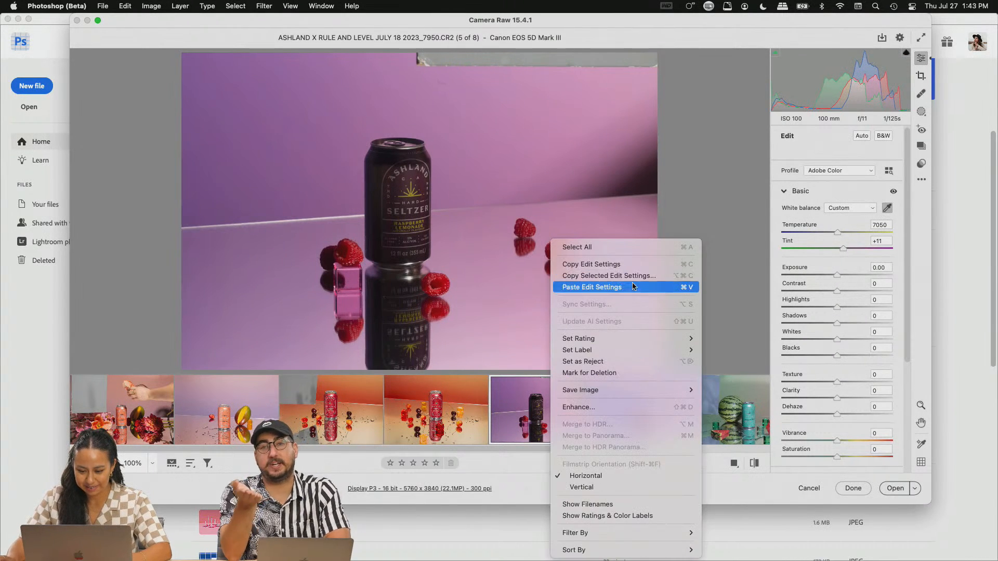
pyautogui.click(619, 264)
pyautogui.click(683, 395)
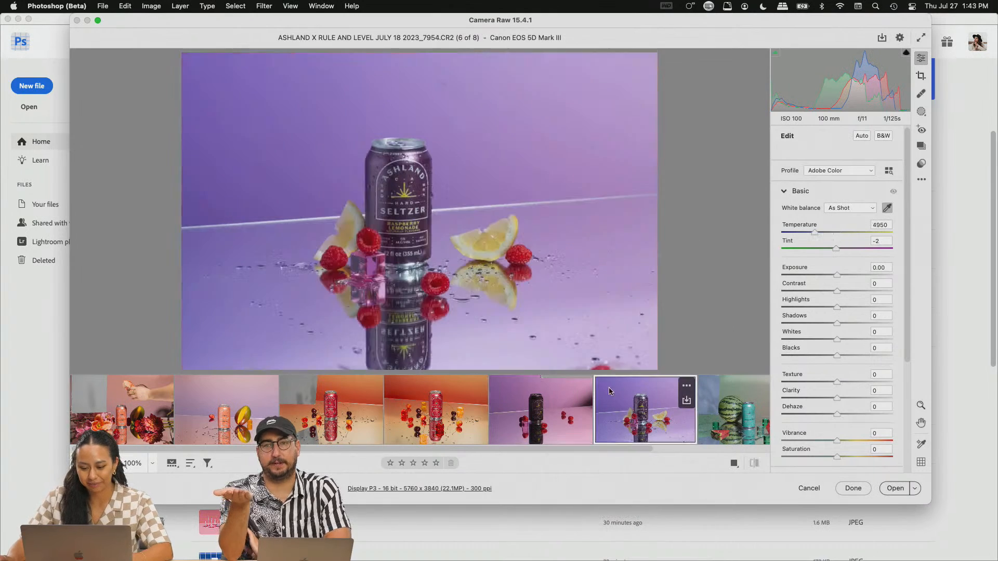
pyautogui.rightClick(527, 171)
pyautogui.click(485, 151)
pyautogui.rightClick(649, 390)
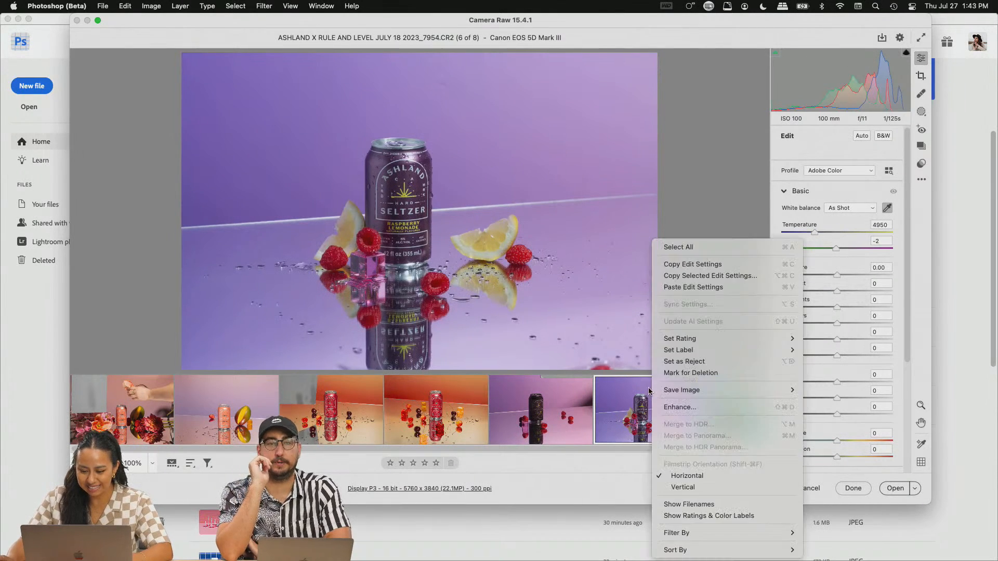
pyautogui.click(707, 287)
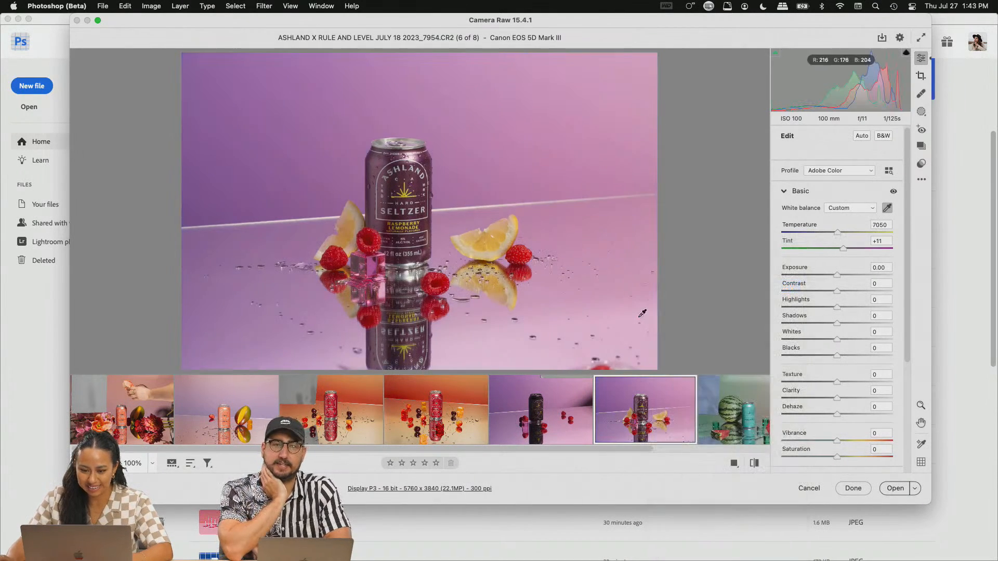
# Step: Sample the grey card in the first watermelon photo (8109) for white balance and paste its edit settings onto the last photo (8114)
pyautogui.click(760, 439)
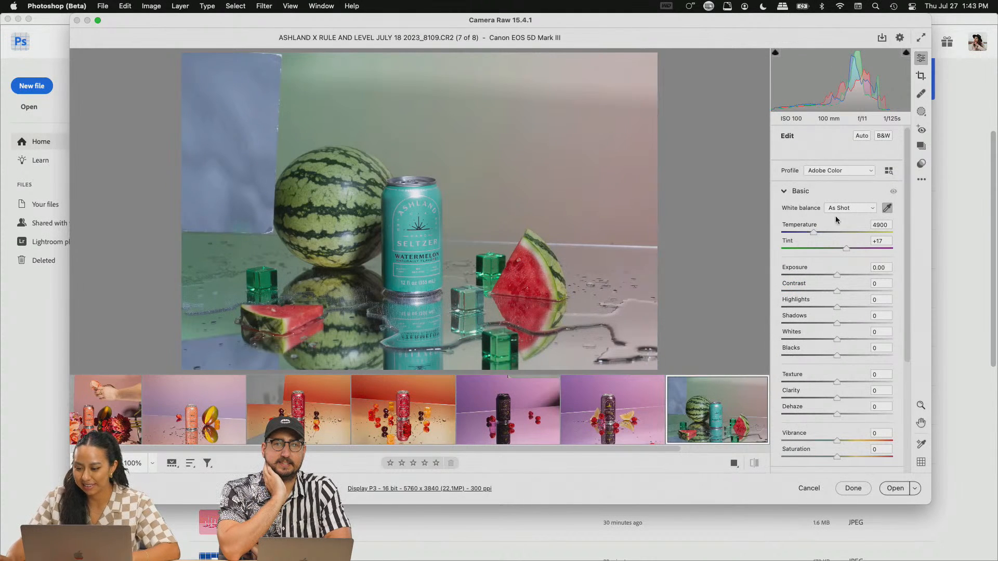
pyautogui.click(278, 90)
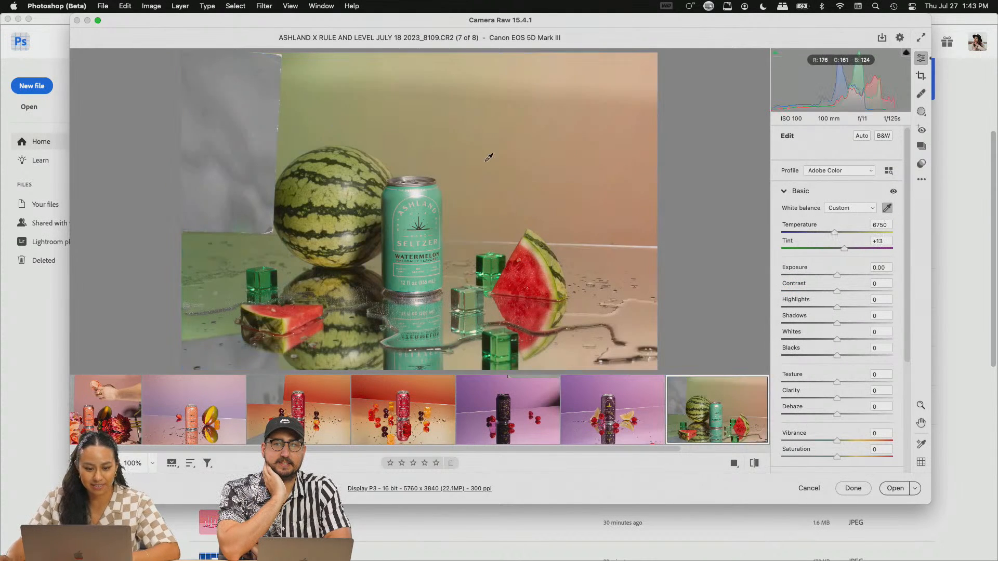
pyautogui.rightClick(693, 409)
pyautogui.click(758, 269)
pyautogui.hscroll(2, 704, 411)
pyautogui.click(704, 410)
pyautogui.rightClick(712, 394)
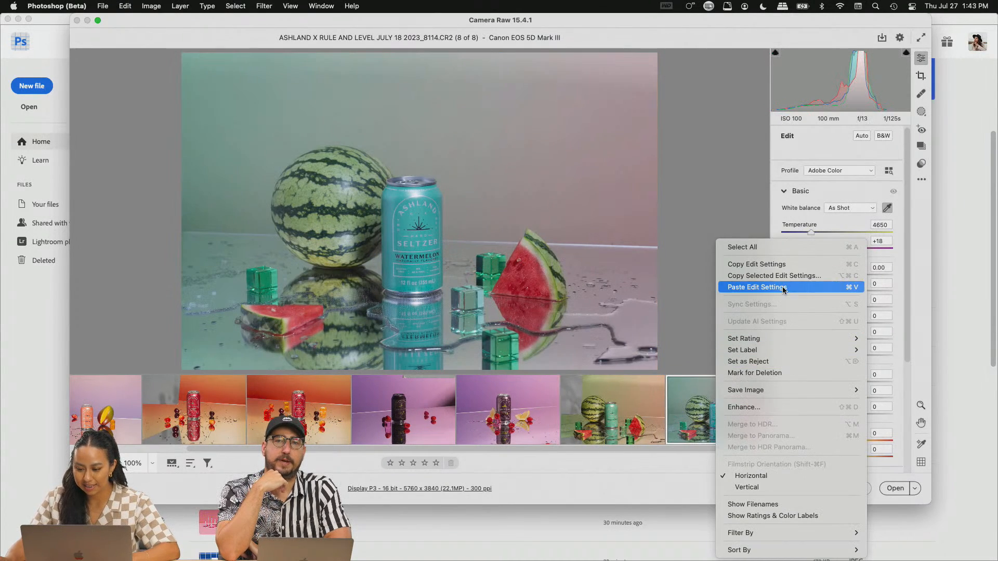
pyautogui.click(783, 288)
# Step: Select every raw photo in the filmstrip except the fifth (7950) and open the seven selected photos in Photoshop
pyautogui.hscroll(-3, 384, 429)
pyautogui.hscroll(-2, 384, 429)
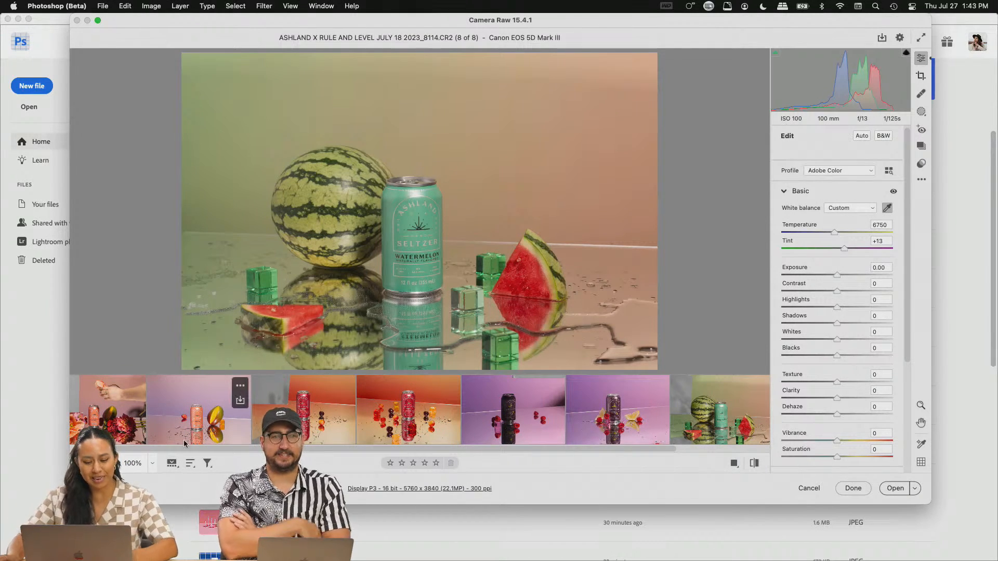
pyautogui.hscroll(-2, 312, 428)
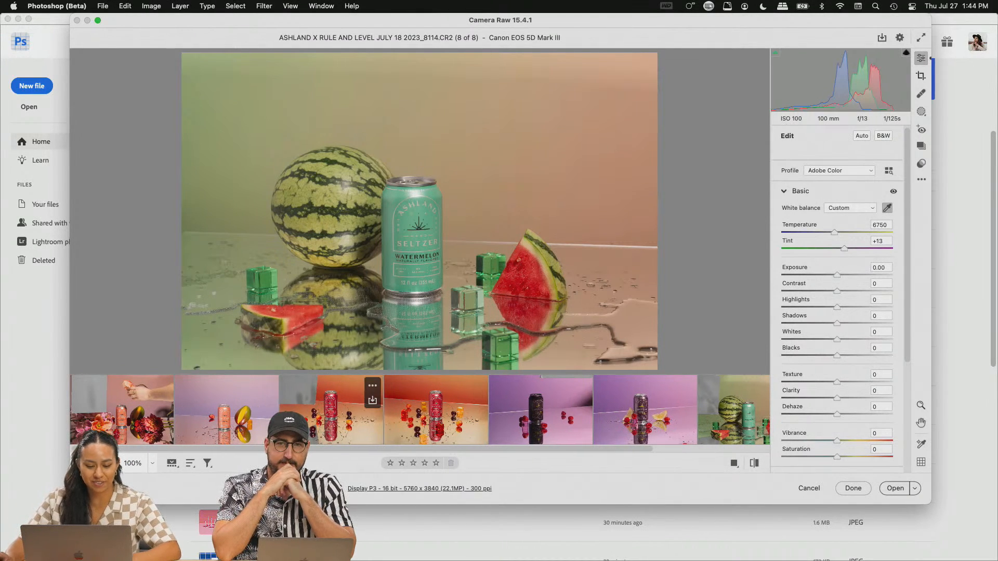
pyautogui.click(239, 416)
pyautogui.click(113, 399)
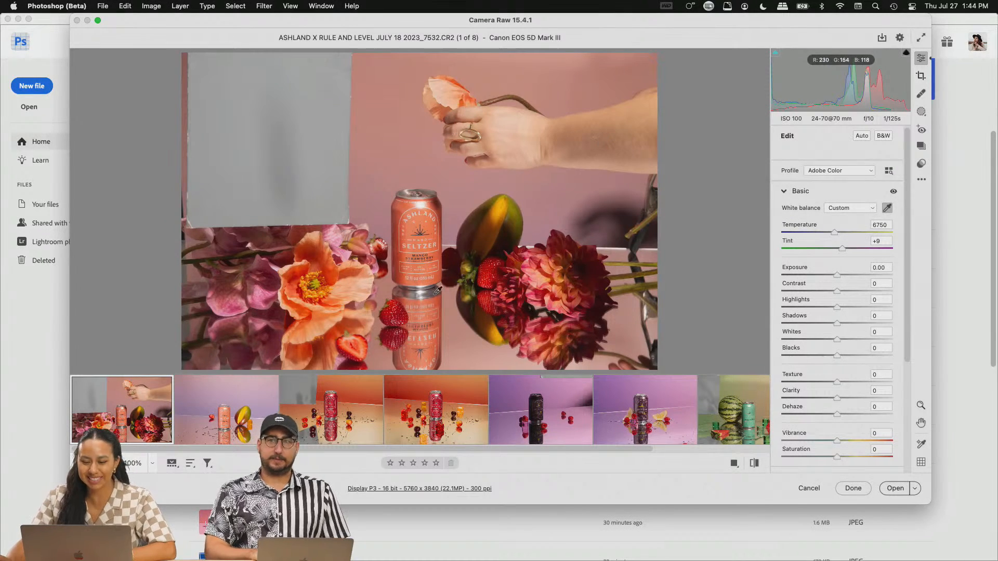
pyautogui.keyDown('shift'); pyautogui.click(221, 421); pyautogui.keyUp('shift')
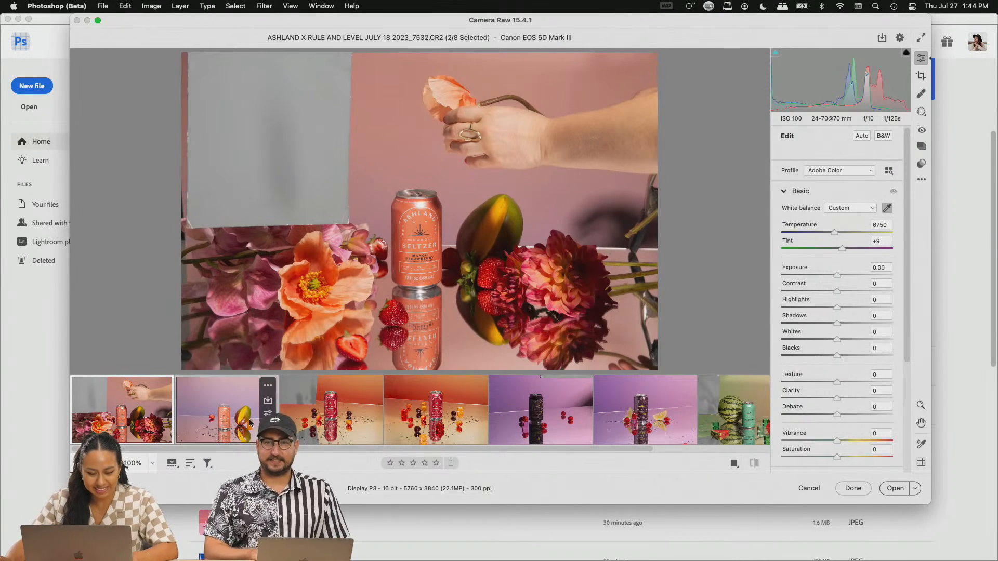
pyautogui.keyDown('shift'); pyautogui.click(452, 416); pyautogui.keyUp('shift')
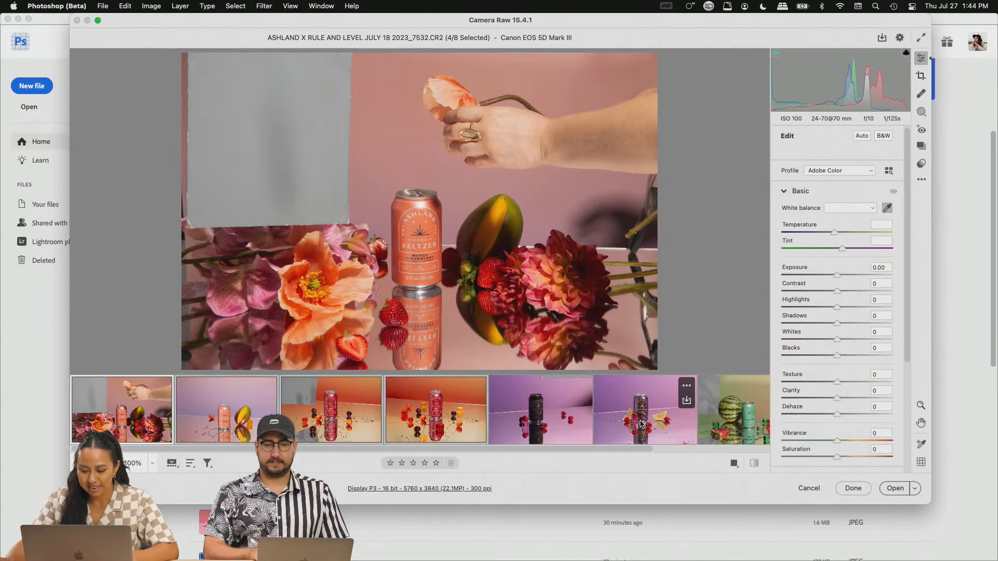
pyautogui.keyDown('shift'); pyautogui.click(525, 442); pyautogui.keyUp('shift')
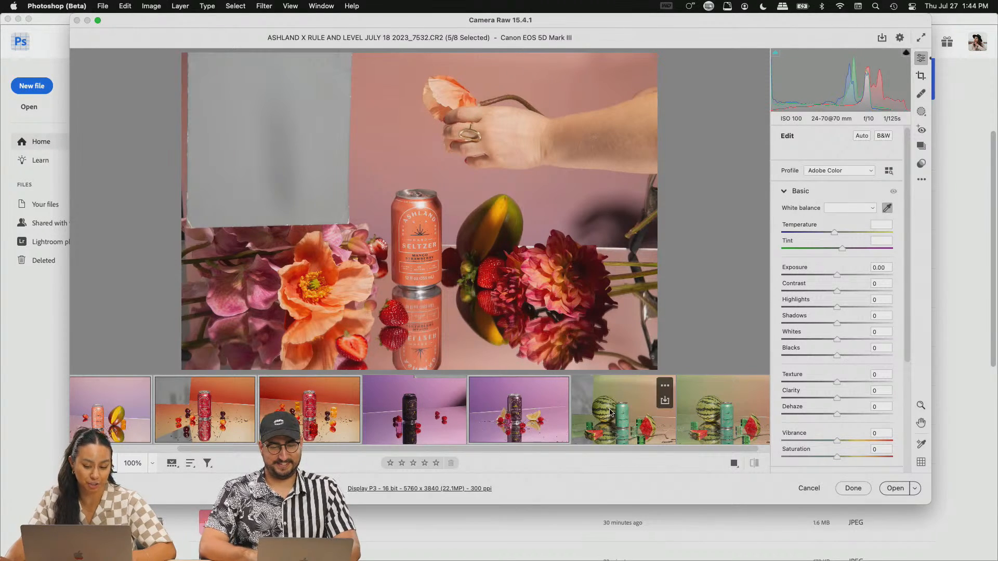
pyautogui.keyDown('shift'); pyautogui.click(722, 416); pyautogui.keyUp('shift')
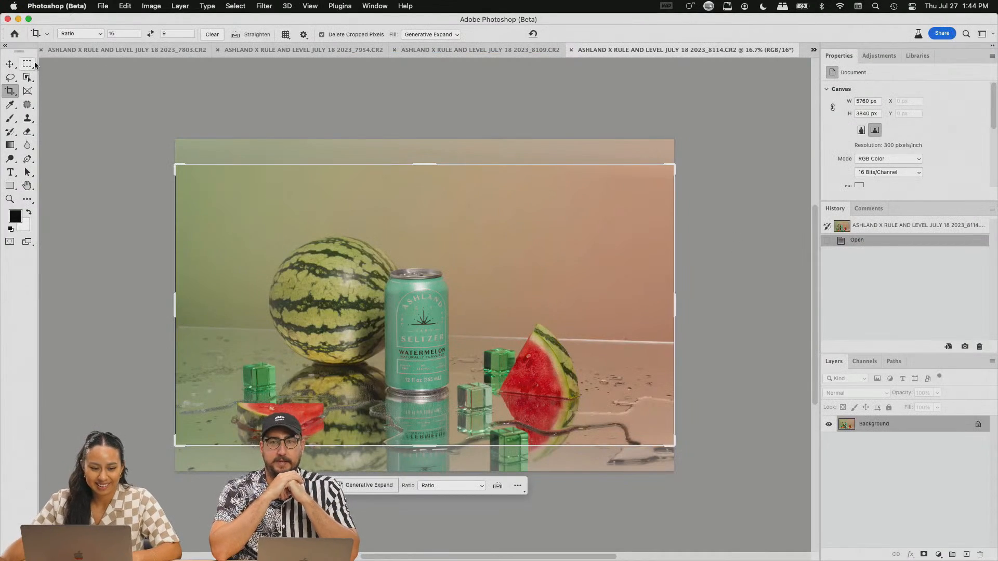
# Step: Switch to the Rectangular Marquee tool and bring up the mango strawberry photo 7532
pyautogui.click(29, 64)
pyautogui.click(813, 50)
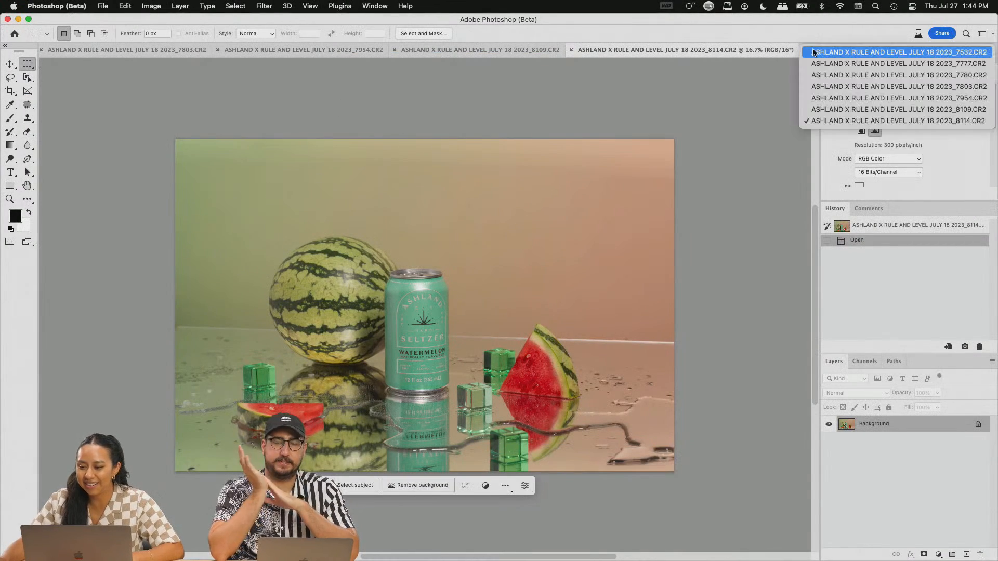
pyautogui.click(846, 56)
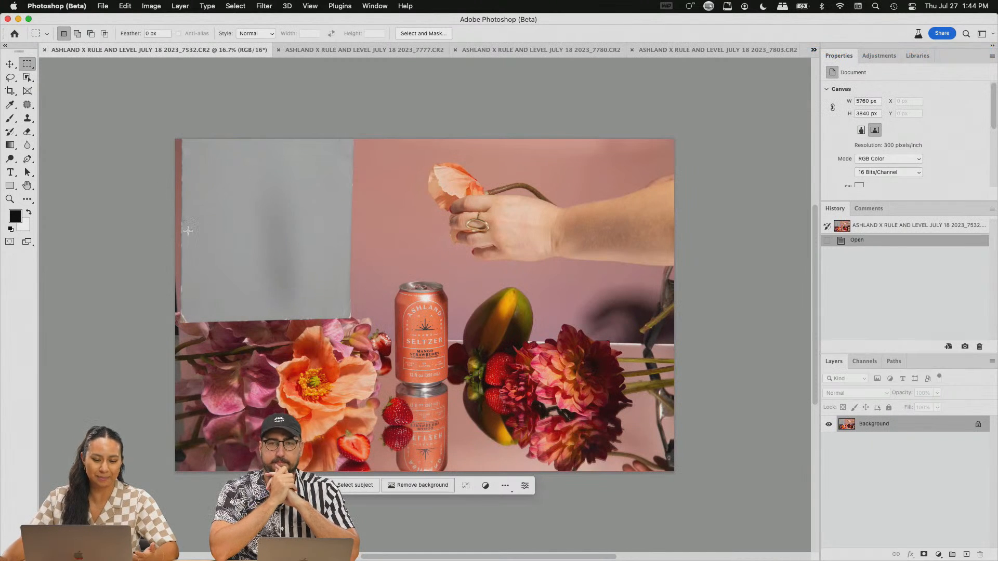
pyautogui.moveTo(176, 140); pyautogui.dragTo(358, 331)
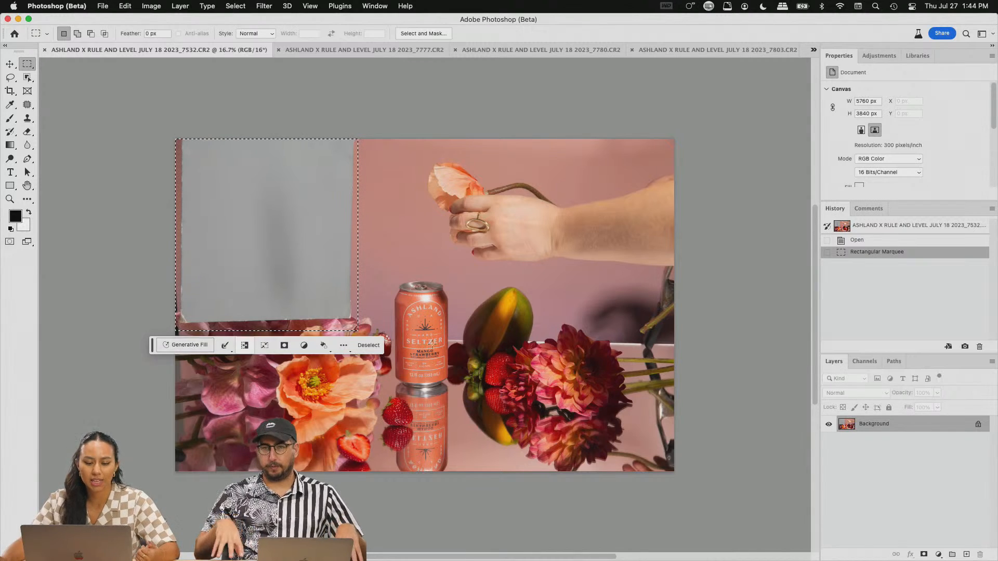
pyautogui.click(368, 345)
pyautogui.moveTo(164, 123); pyautogui.dragTo(353, 324)
pyautogui.click(335, 374)
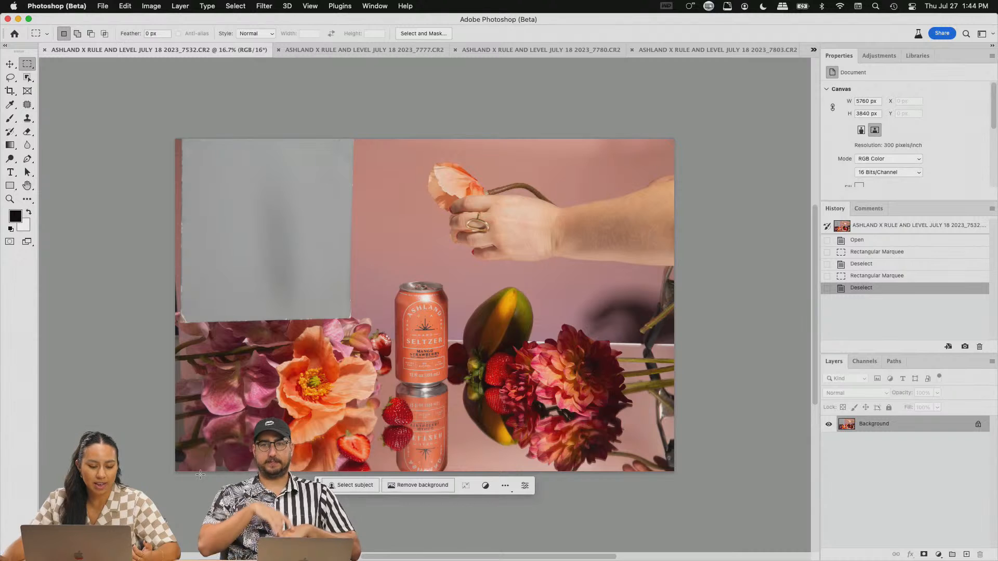
# Step: Select a narrow full-height strip along the photo's left edge, run Generative Fill without a prompt, and compare the result with the original
pyautogui.moveTo(194, 473); pyautogui.dragTo(157, 96)
pyautogui.rightClick(178, 424)
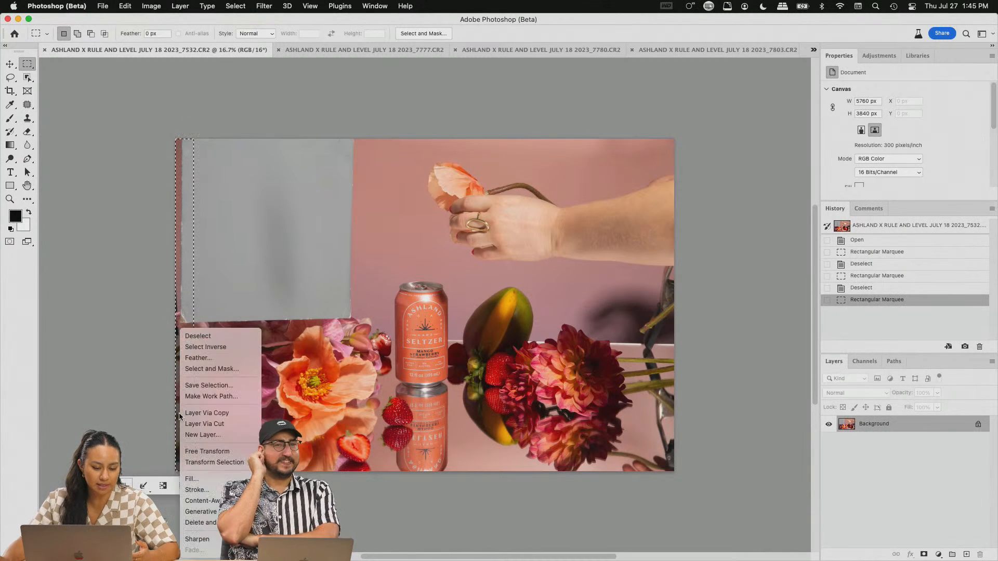
pyautogui.click(109, 484)
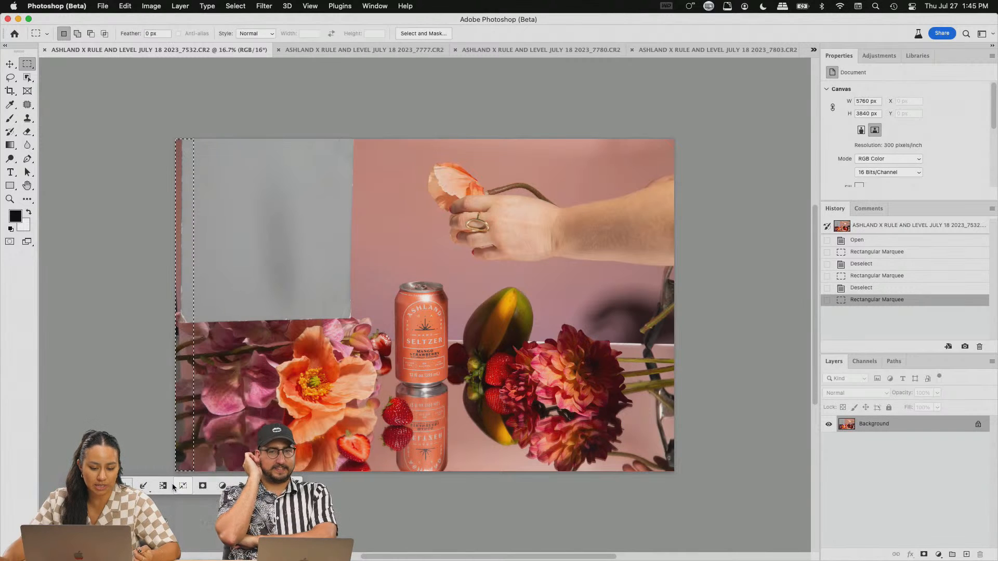
pyautogui.click(107, 485)
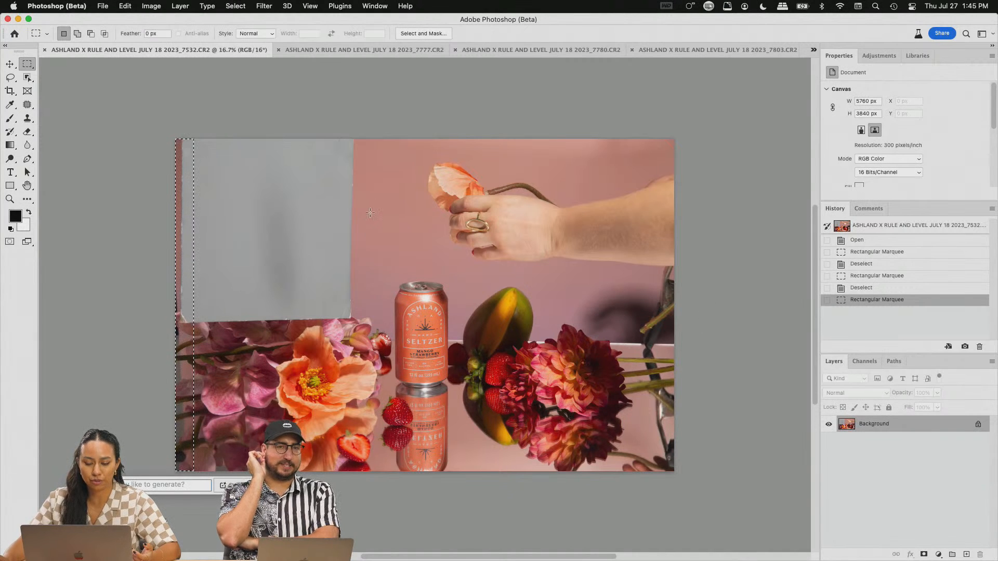
pyautogui.click(237, 485)
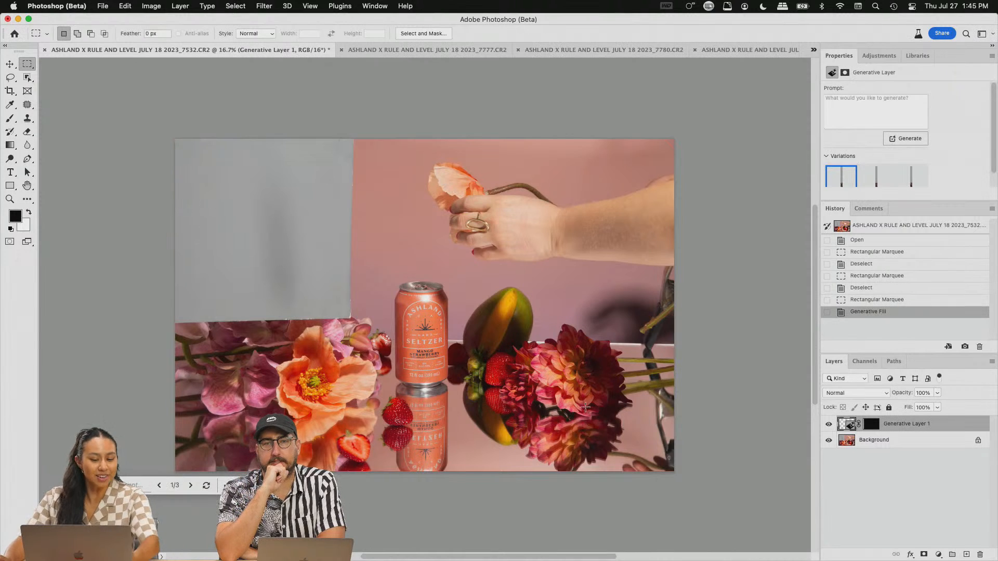
pyautogui.click(829, 425)
pyautogui.click(829, 425)
pyautogui.click(829, 425)
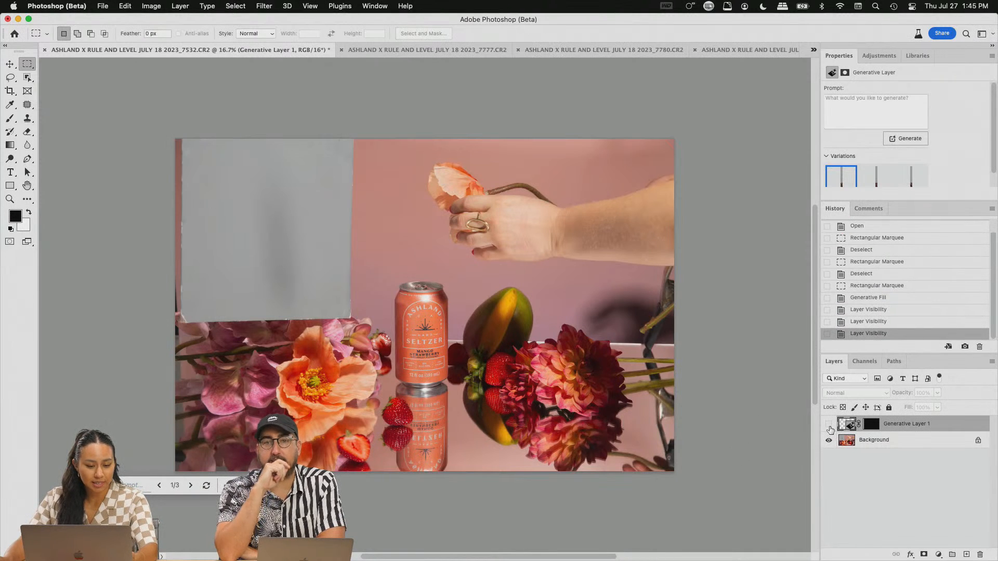
pyautogui.click(829, 425)
# Step: Select the area around the grey card, replace it using Generative Fill without a prompt, and choose the third variation
pyautogui.moveTo(175, 139); pyautogui.dragTo(355, 331)
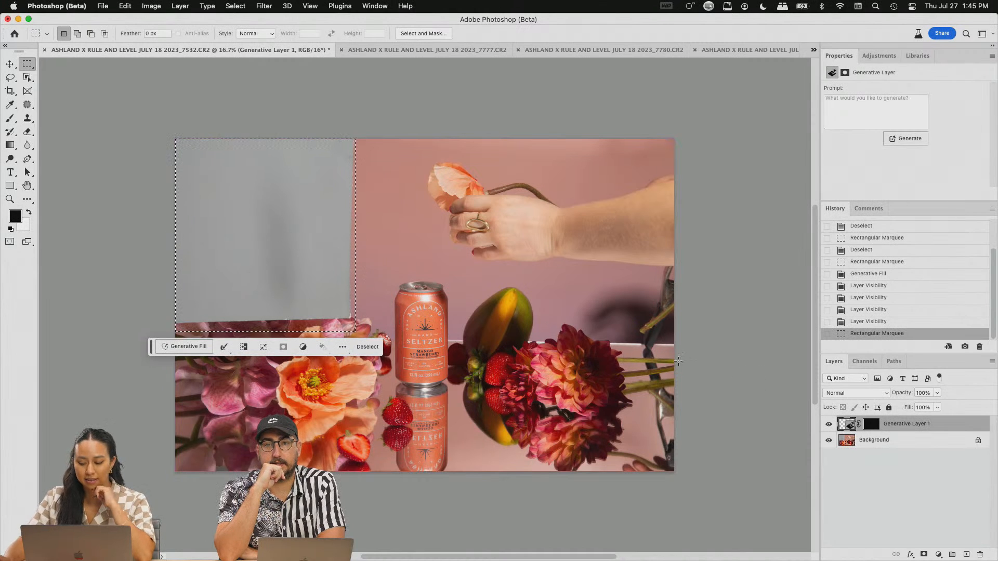
pyautogui.moveTo(176, 139); pyautogui.dragTo(360, 331)
pyautogui.rightClick(279, 264)
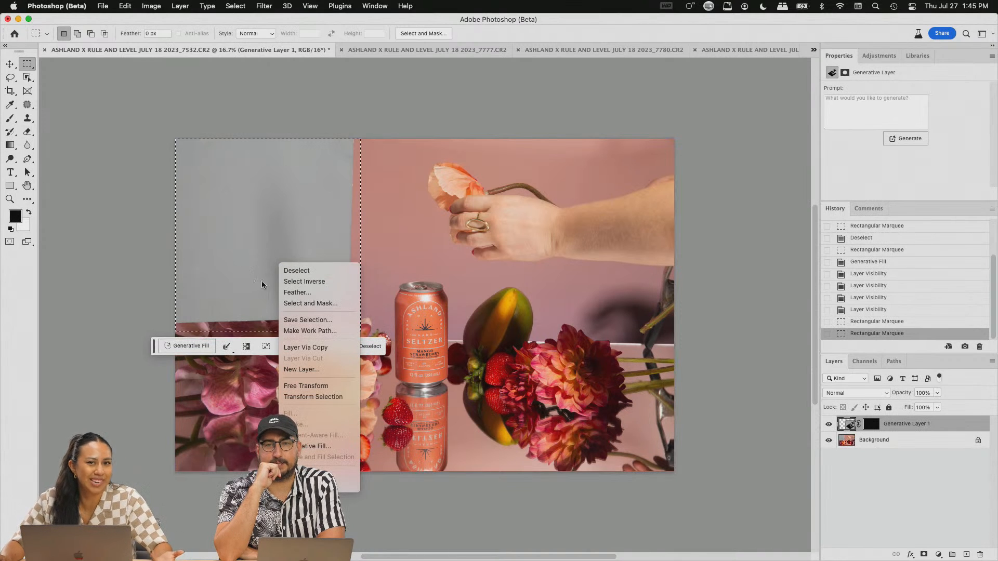
pyautogui.click(194, 345)
pyautogui.click(194, 345)
pyautogui.click(323, 349)
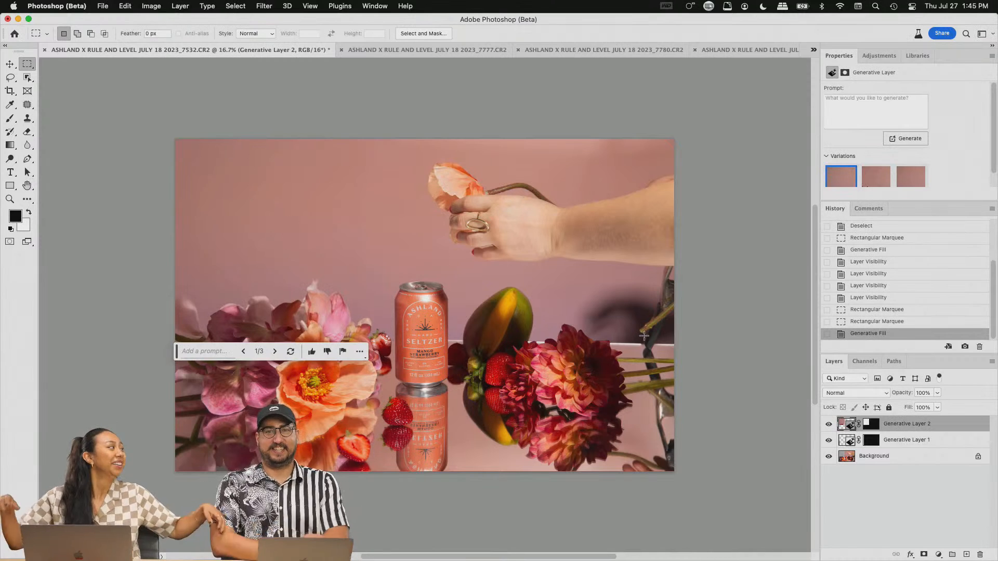
pyautogui.click(878, 180)
pyautogui.click(914, 181)
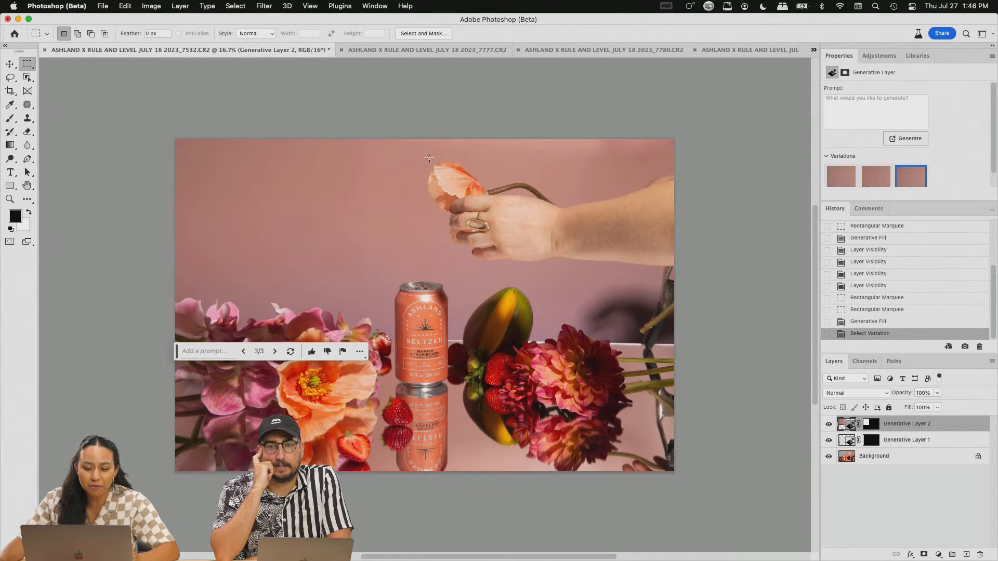
# Step: Try to remove the hand holding the flower by selecting its area and running Generative Fill without a prompt
pyautogui.moveTo(421, 124); pyautogui.dragTo(720, 277)
pyautogui.click(462, 292)
pyautogui.click(598, 294)
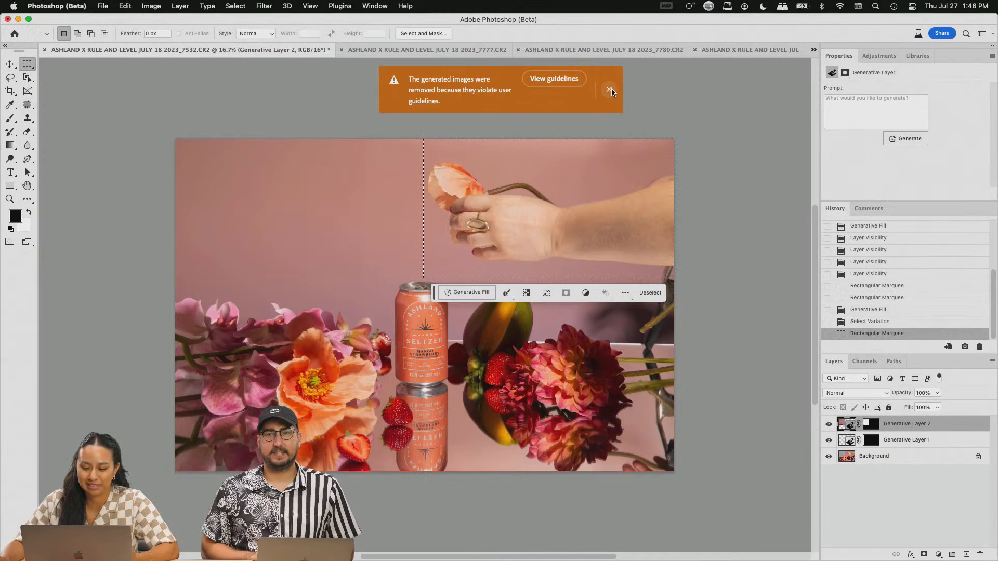
pyautogui.click(745, 142)
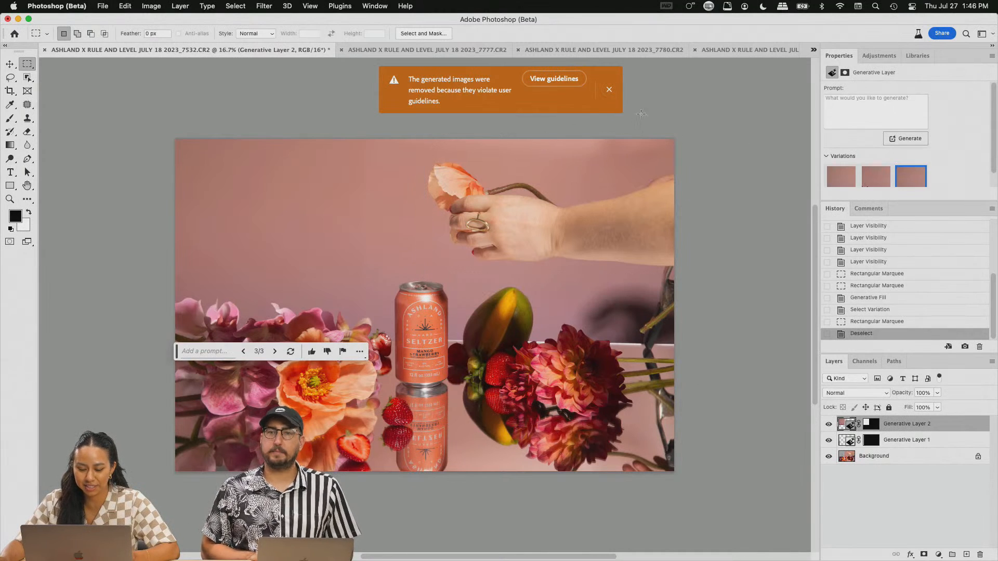
pyautogui.click(608, 89)
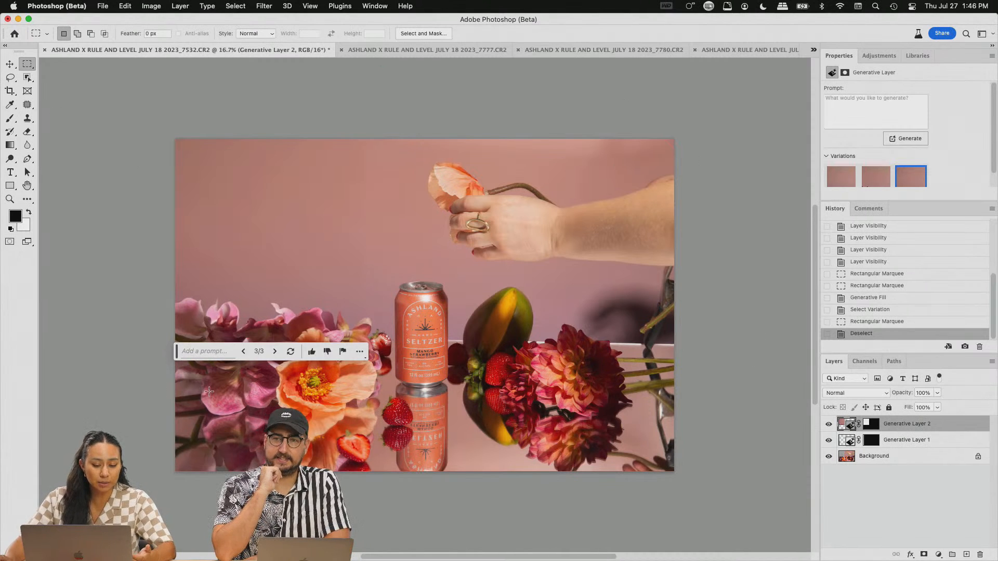
# Step: Move the contextual task bar below the photo so it uncovers the filled flowers
pyautogui.moveTo(142, 337); pyautogui.dragTo(135, 354)
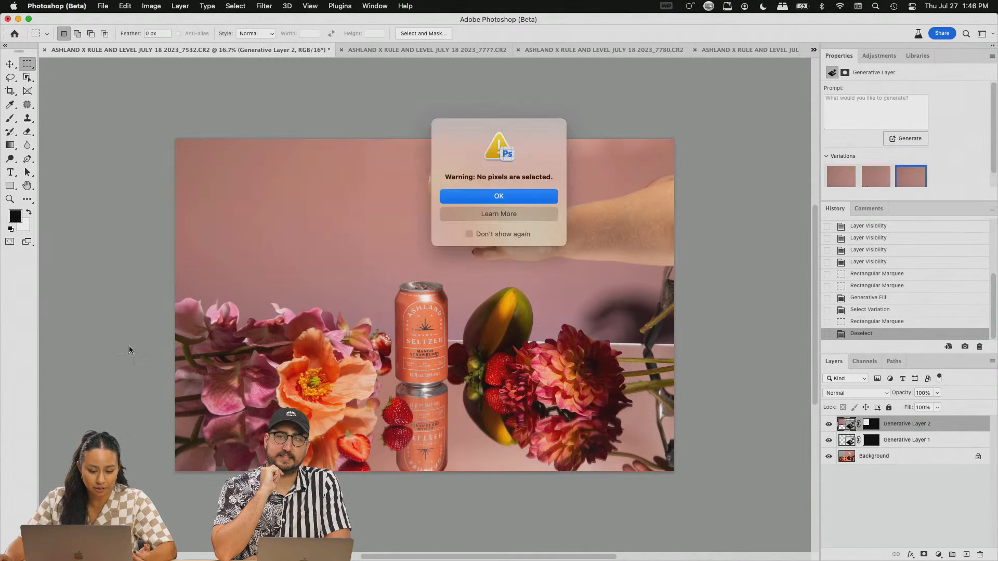
pyautogui.click(510, 203)
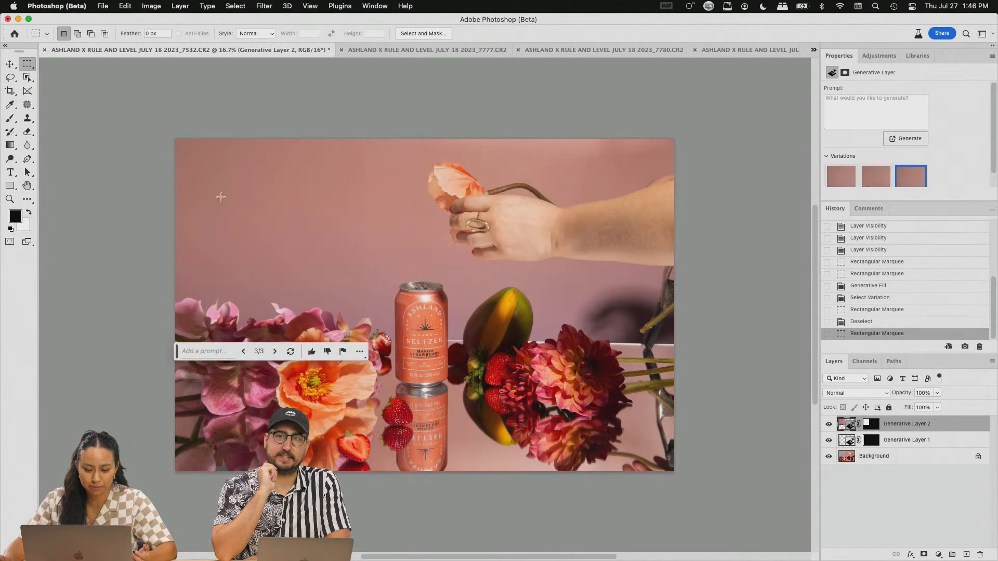
pyautogui.click(360, 352)
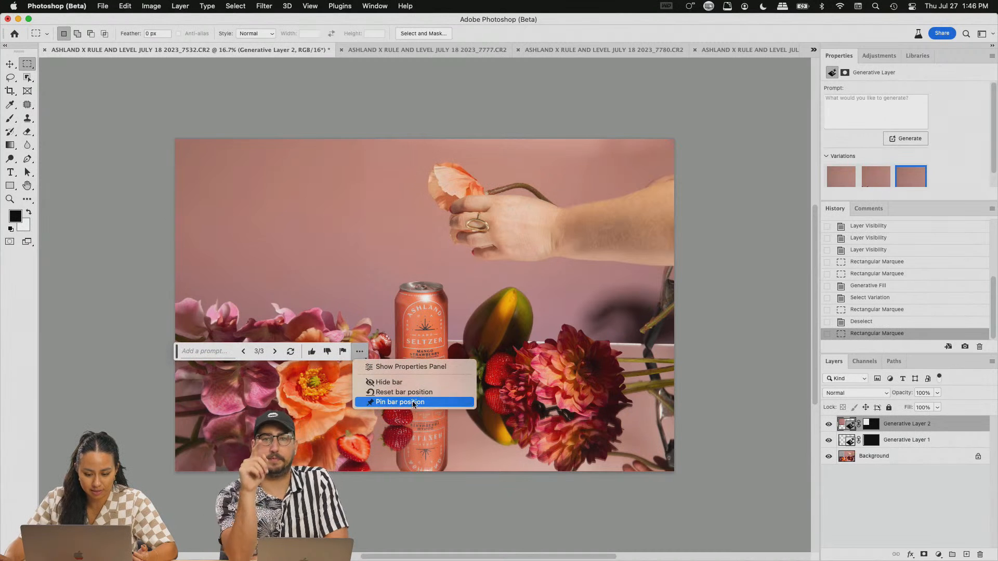
pyautogui.click(178, 352)
pyautogui.moveTo(177, 351); pyautogui.dragTo(187, 493)
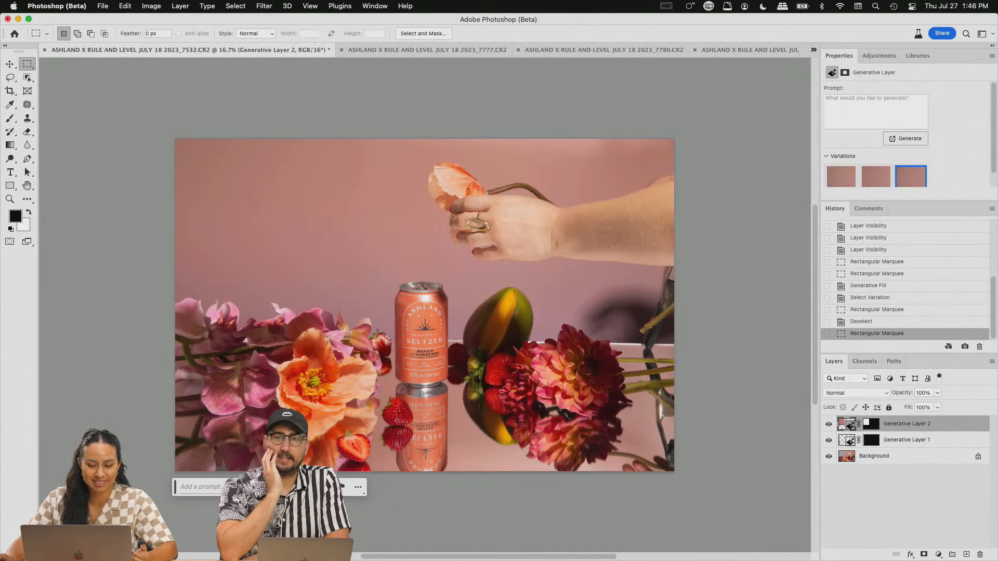
# Step: Compare the variations of the grey card fill and keep the third one
pyautogui.click(840, 177)
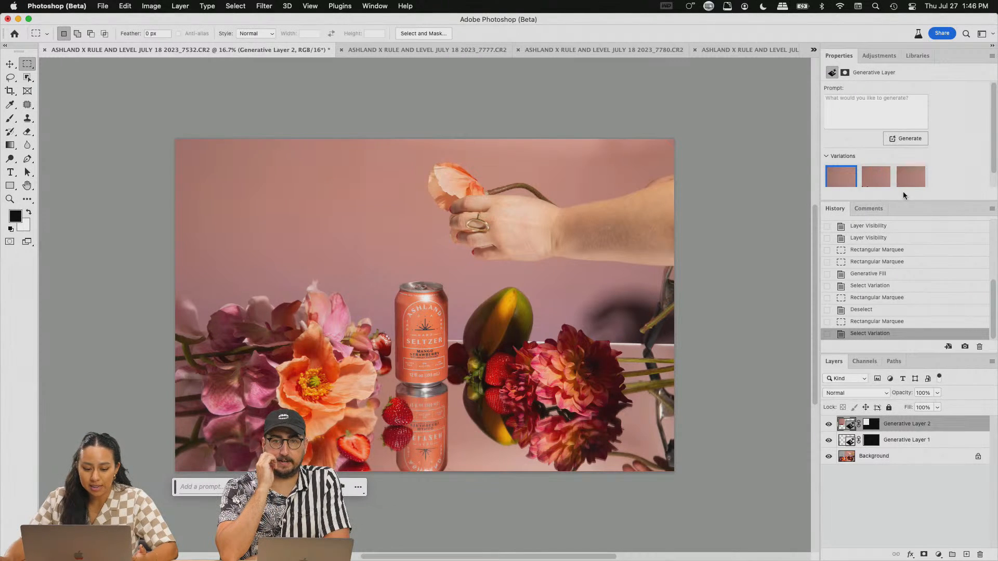
pyautogui.click(879, 182)
pyautogui.click(909, 181)
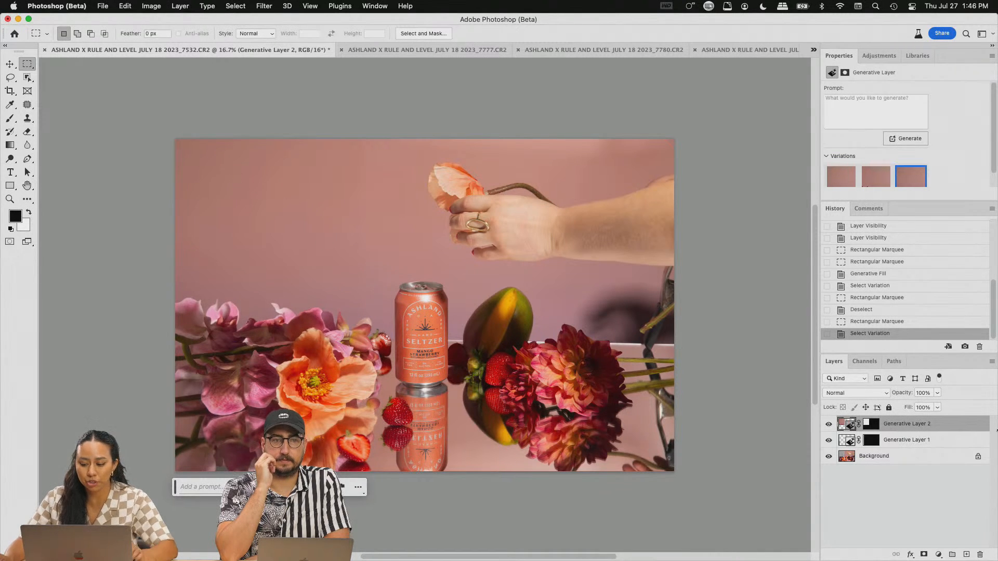
# Step: Extend photo 7777 on all sides at a 16:9 ratio using Generative Expand without a prompt, leaving the widest new area left of the can
pyautogui.click(422, 49)
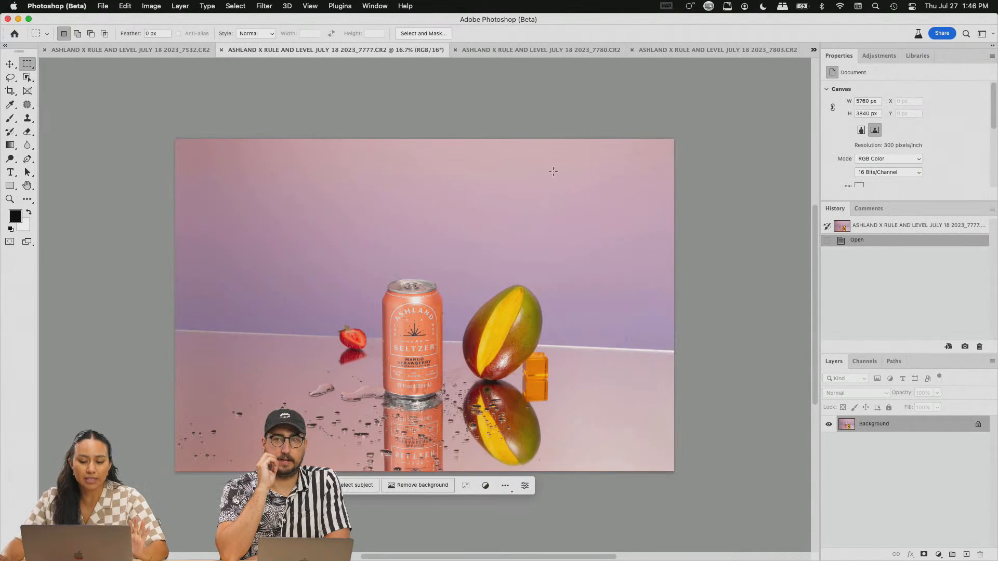
pyautogui.click(204, 50)
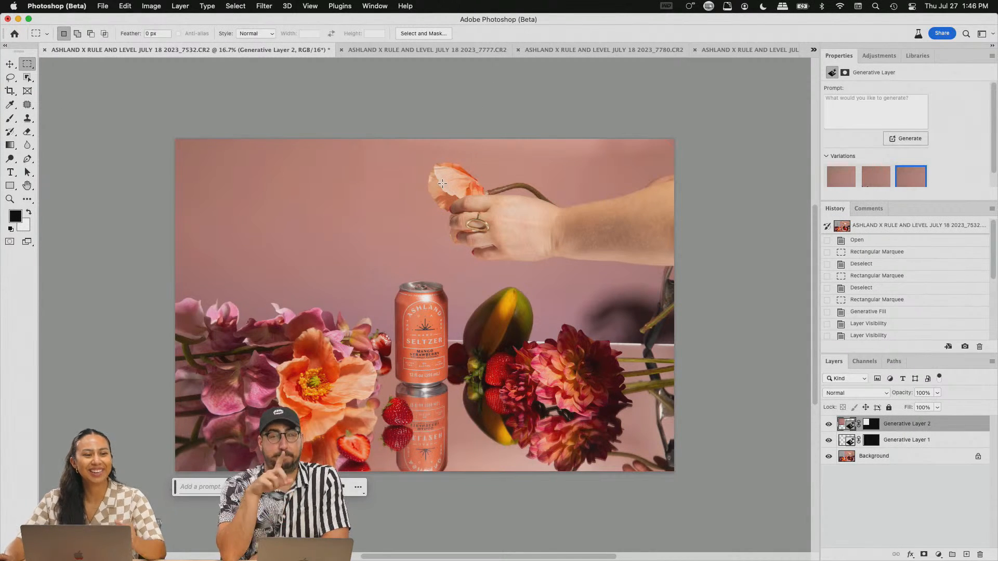
pyautogui.click(406, 50)
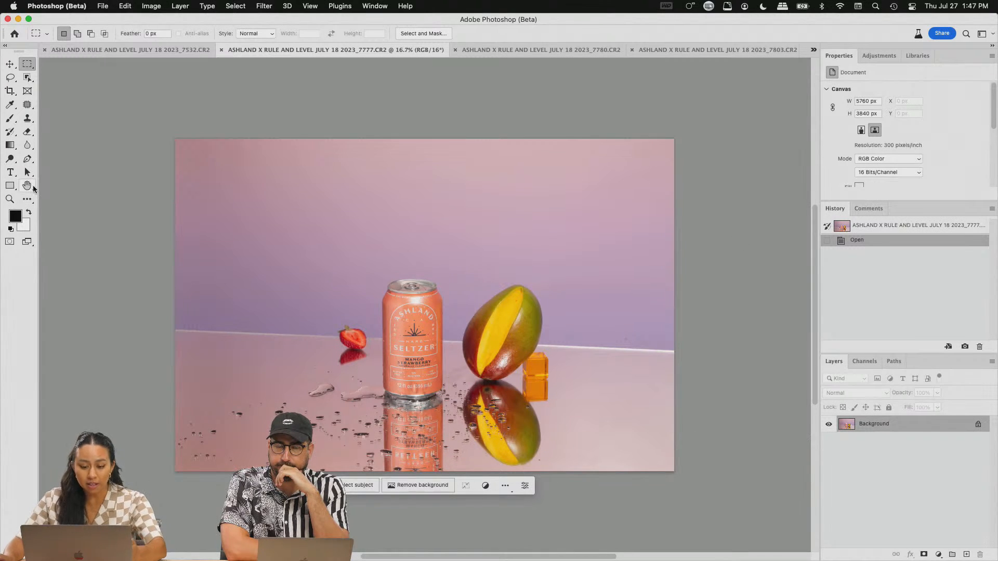
pyautogui.click(10, 92)
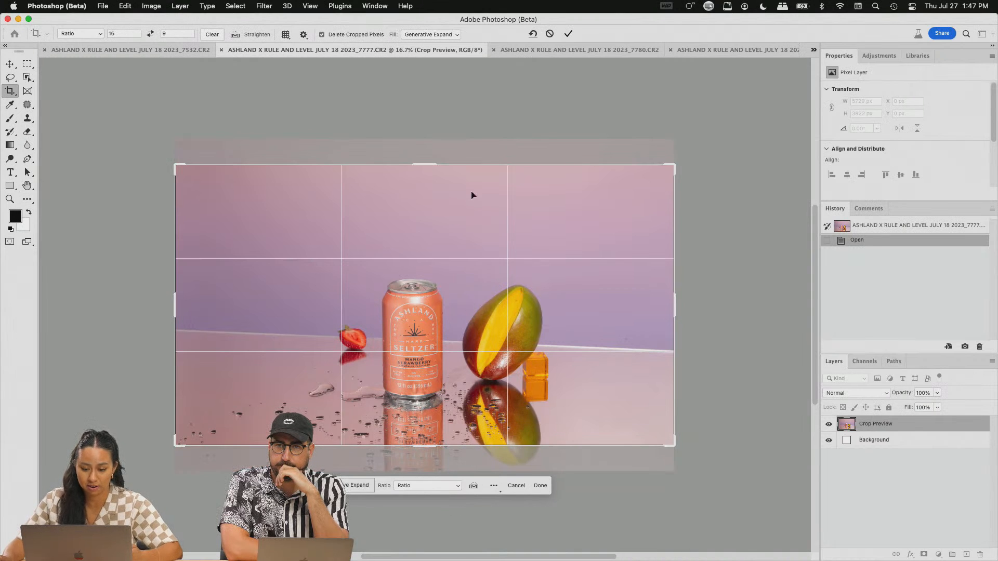
pyautogui.moveTo(433, 164); pyautogui.dragTo(434, 135)
pyautogui.moveTo(424, 487); pyautogui.dragTo(423, 512)
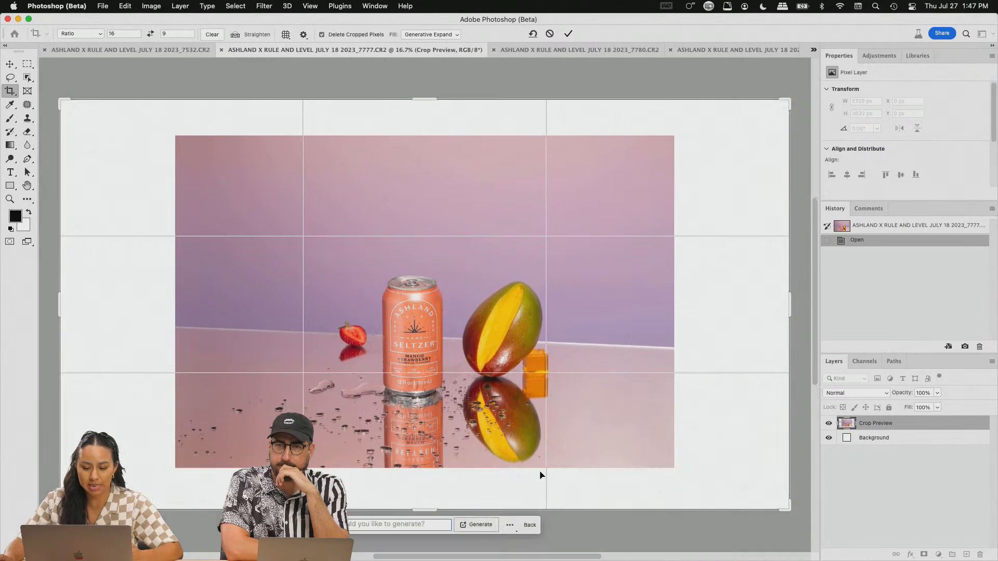
pyautogui.moveTo(428, 310); pyautogui.dragTo(478, 314)
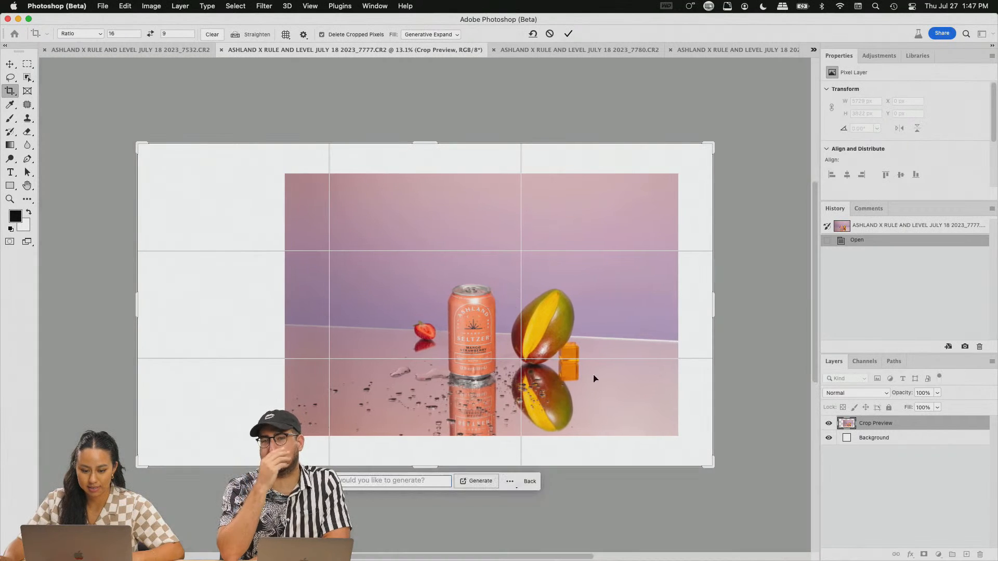
pyautogui.press('Return')
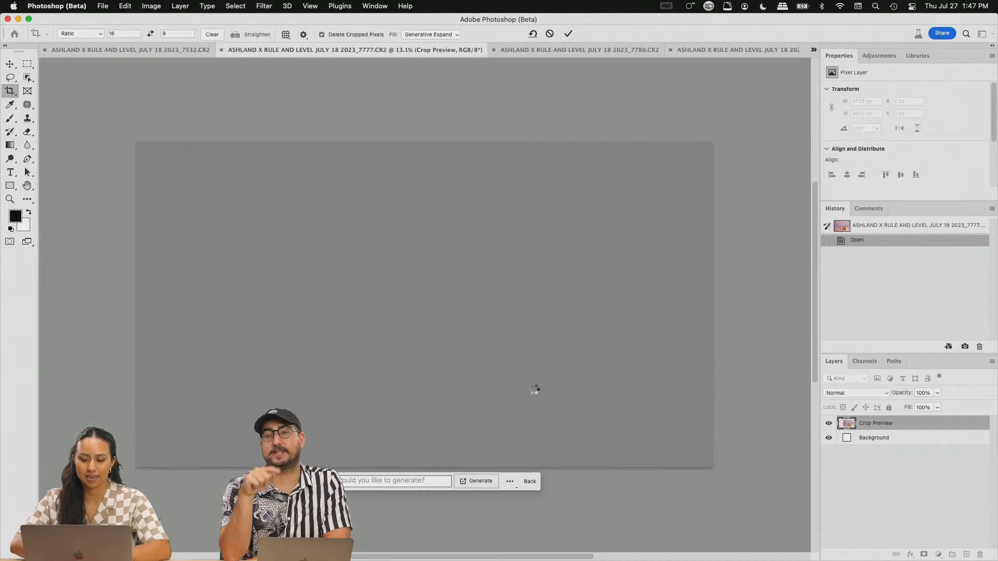
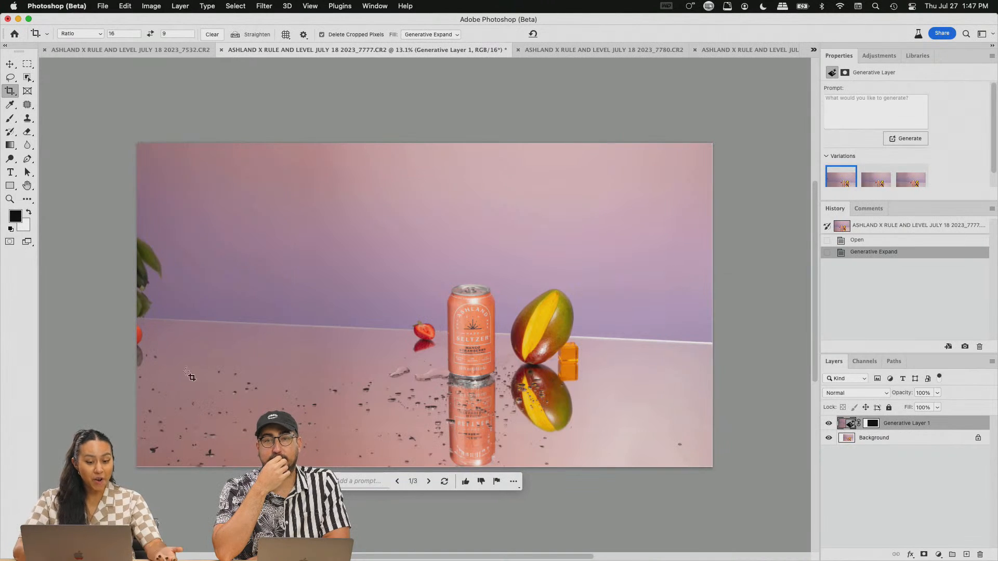
# Step: Examine the expanded photo 7777 up close, including the new left edge, the water droplets and the can's extended reflection
pyautogui.scroll(5, 443, 310)
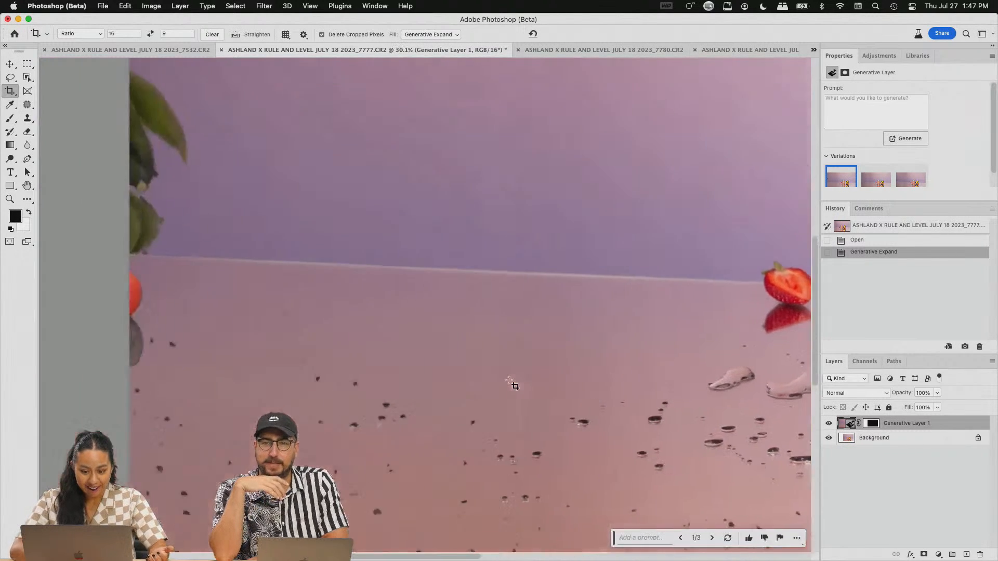
pyautogui.hscroll(10, 514, 385)
pyautogui.scroll(-4, 514, 384)
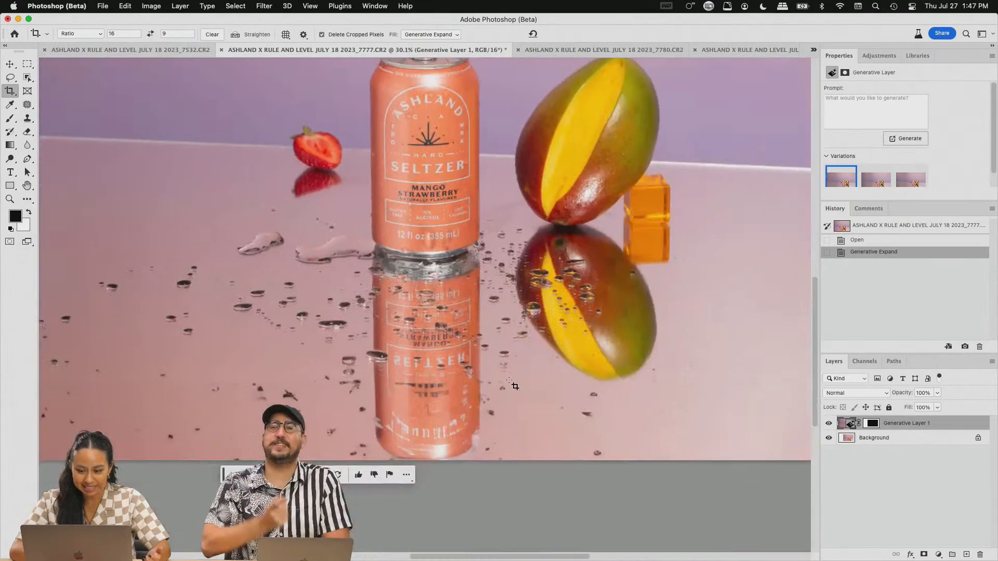
pyautogui.scroll(-4, 429, 372)
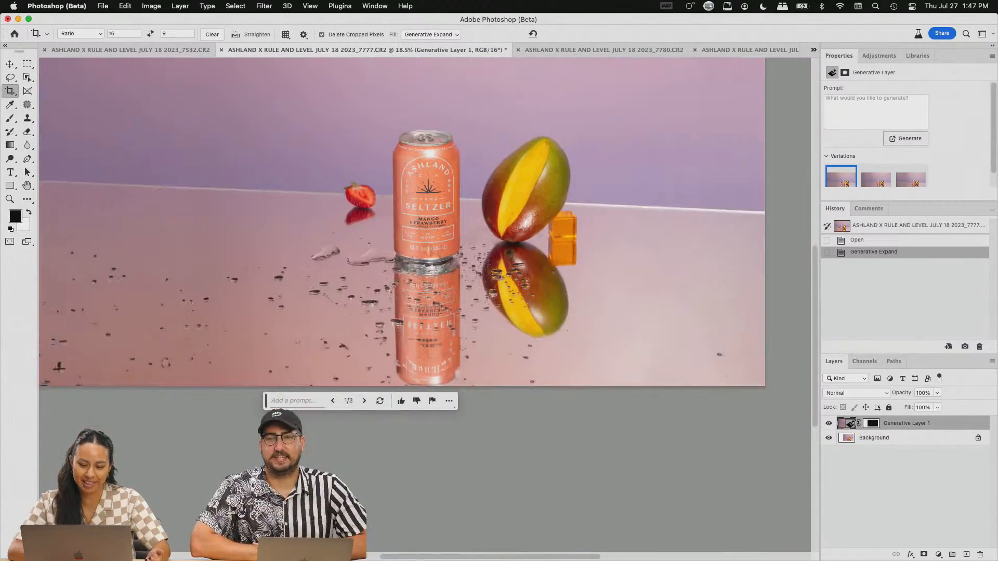
pyautogui.scroll(2, 429, 372)
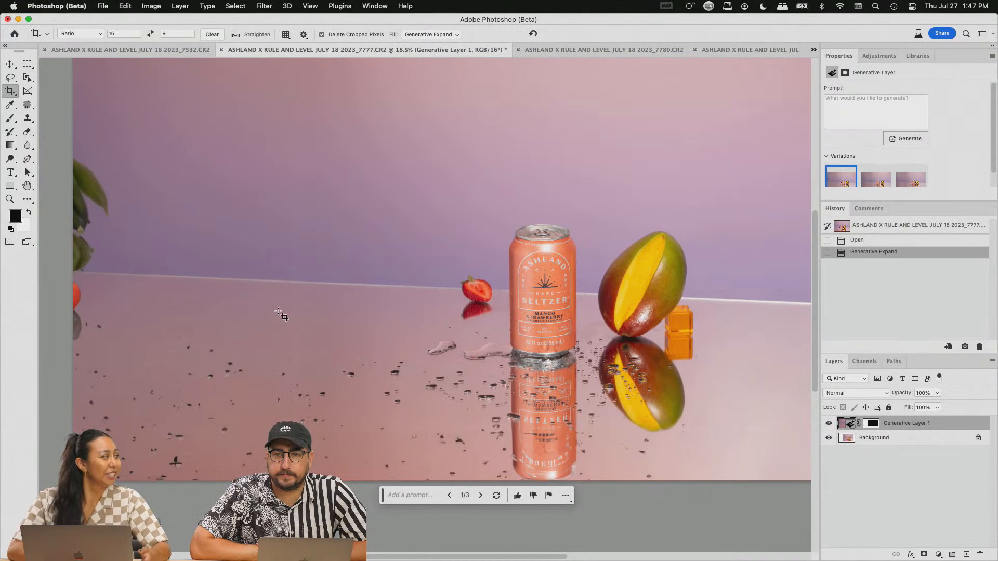
pyautogui.hscroll(4, 421, 311)
pyautogui.scroll(-1, 421, 311)
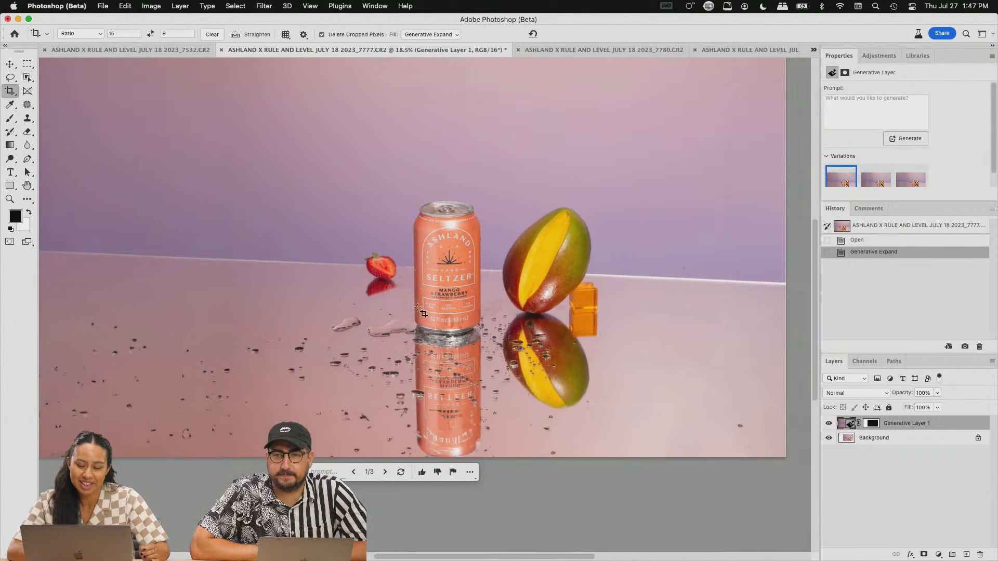
# Step: Compare the three variations of the expanded photo 7777 and select the second one
pyautogui.scroll(-2, 481, 310)
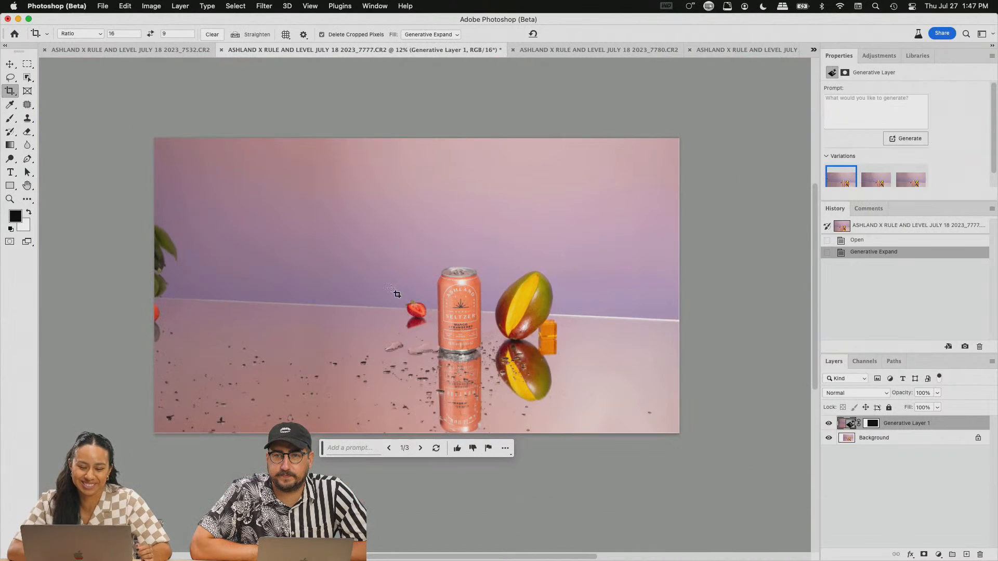
pyautogui.scroll(1, 401, 294)
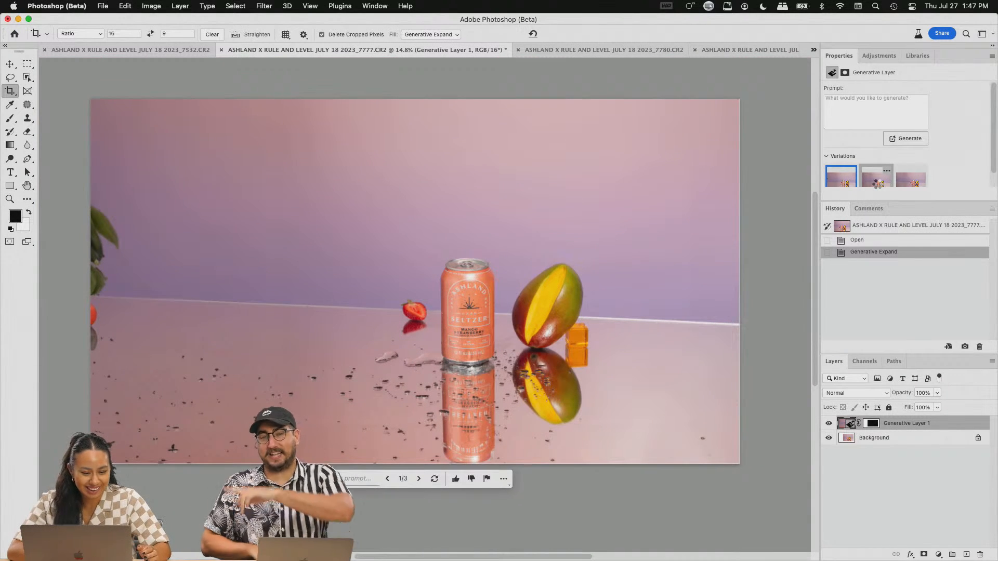
pyautogui.click(876, 179)
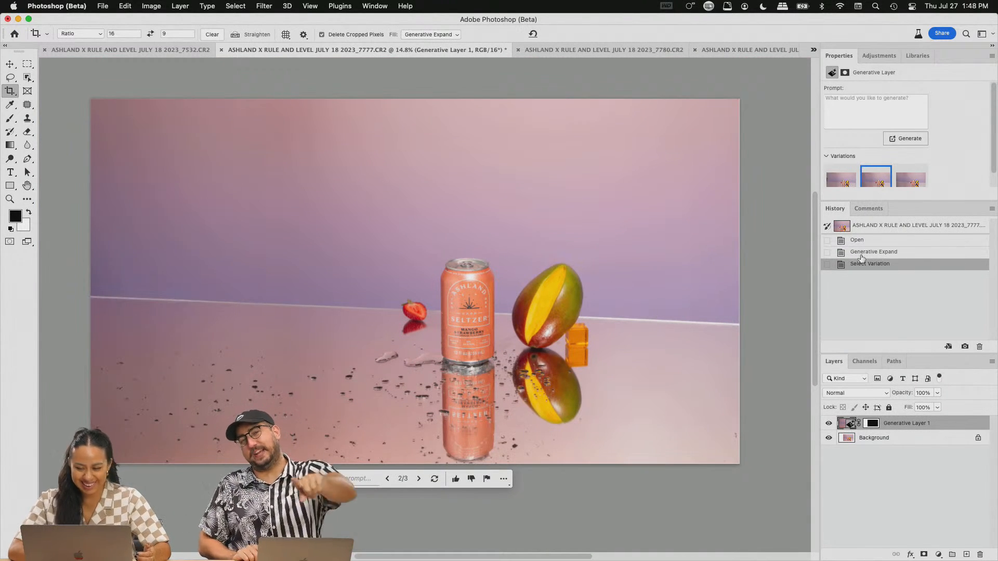
pyautogui.click(913, 185)
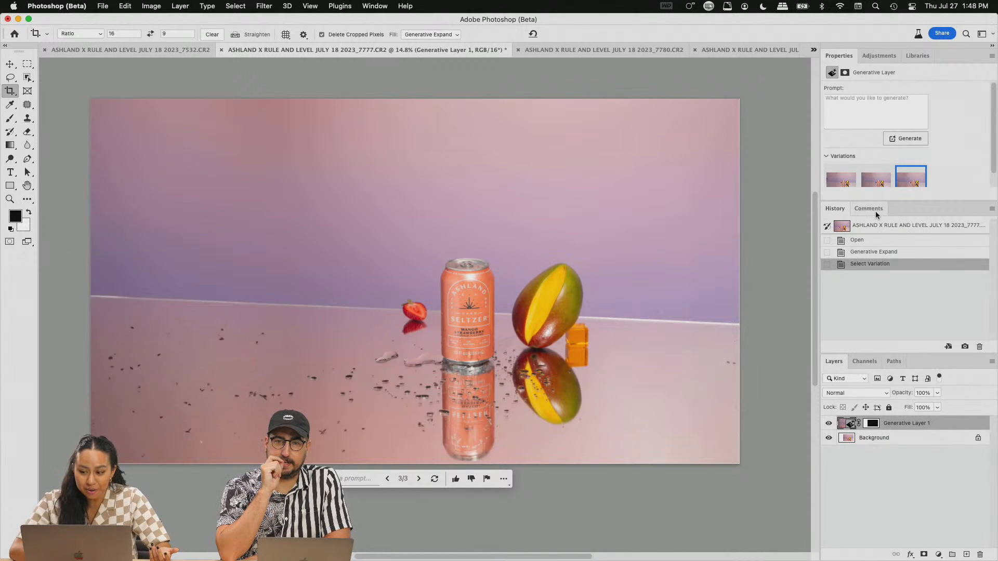
pyautogui.press('Left')
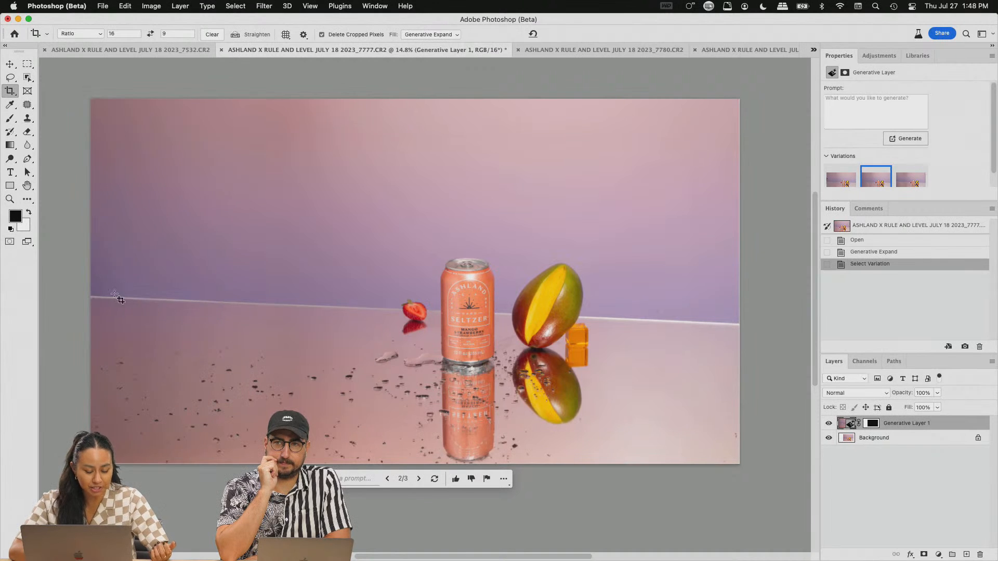
# Step: Inspect the second variation up close and compare it with the original by toggling the generative layer's visibility
pyautogui.scroll(5, 359, 413)
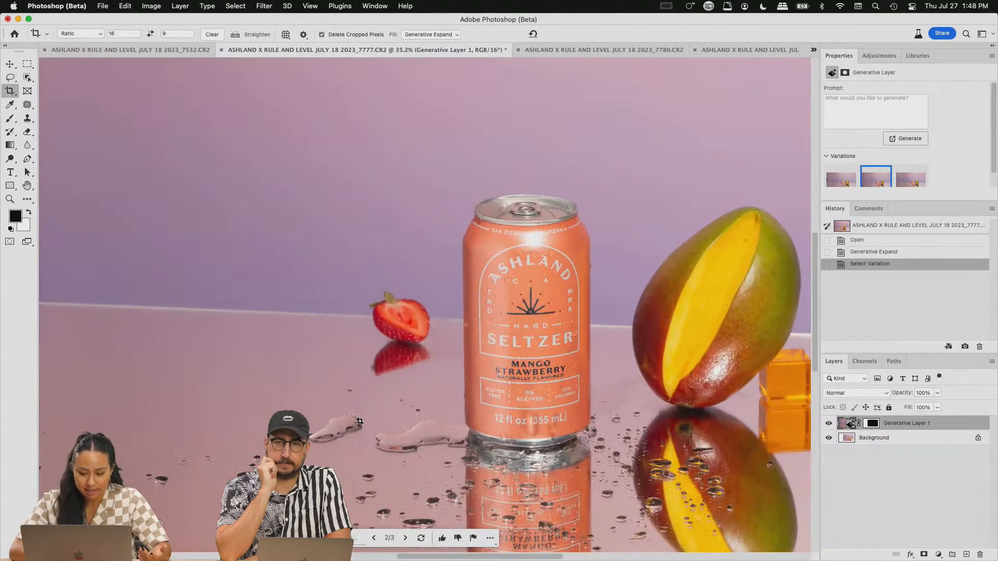
pyautogui.scroll(-3, 359, 413)
pyautogui.click(829, 424)
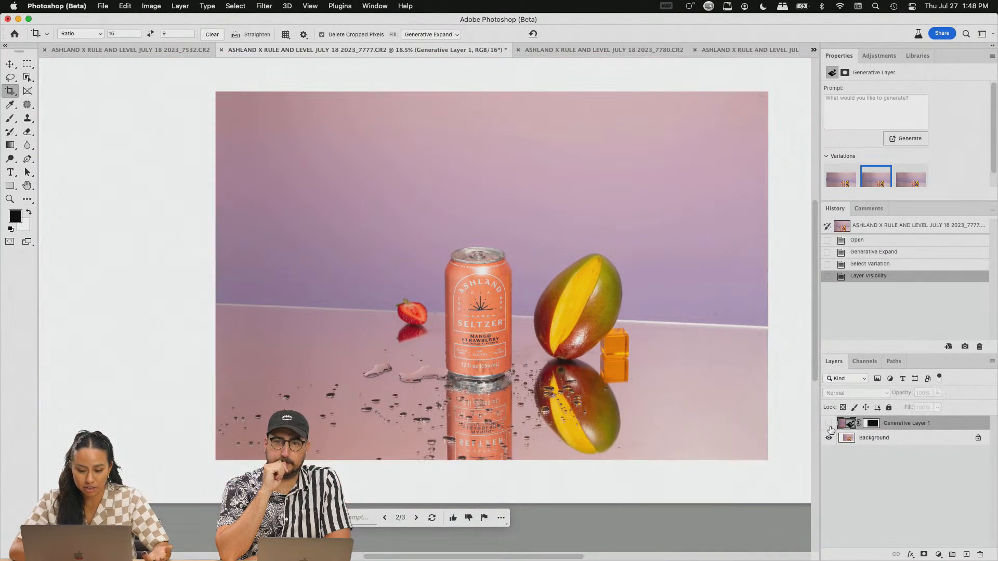
pyautogui.click(829, 424)
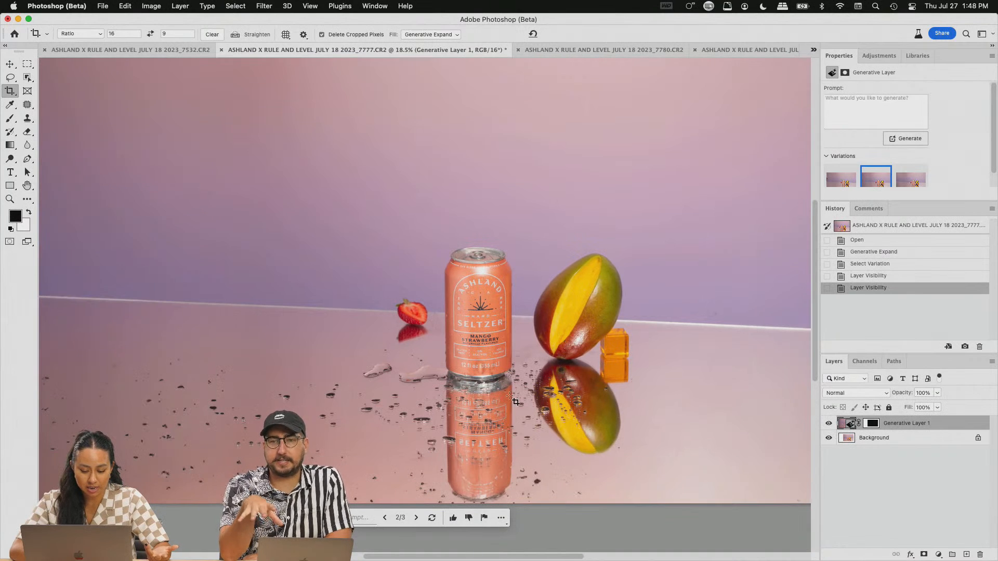
pyautogui.scroll(-3, 514, 401)
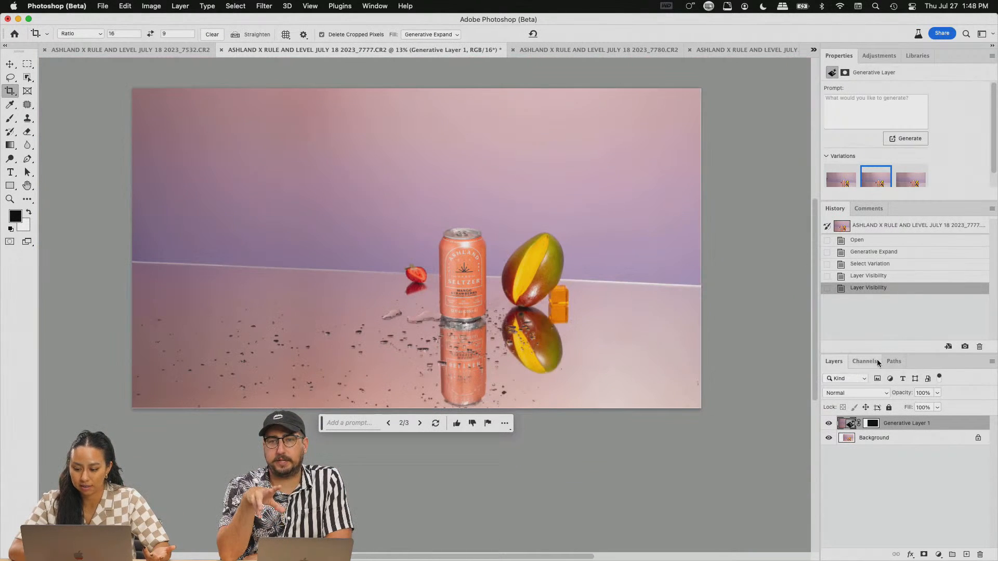
# Step: Revert photo 7777 to its originally opened state, discarding the generative expansion
pyautogui.click(903, 226)
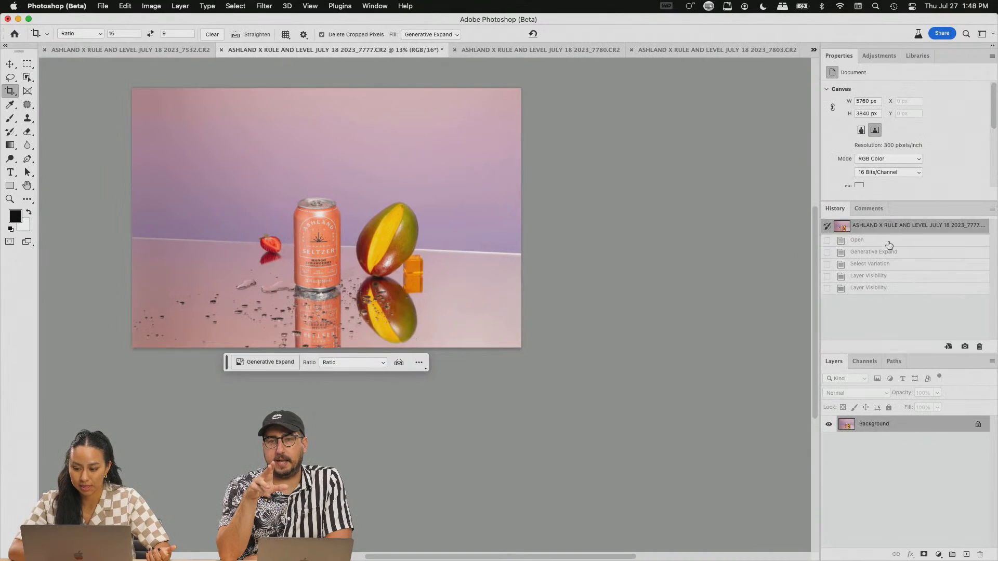
pyautogui.click(888, 242)
pyautogui.scroll(5, 358, 237)
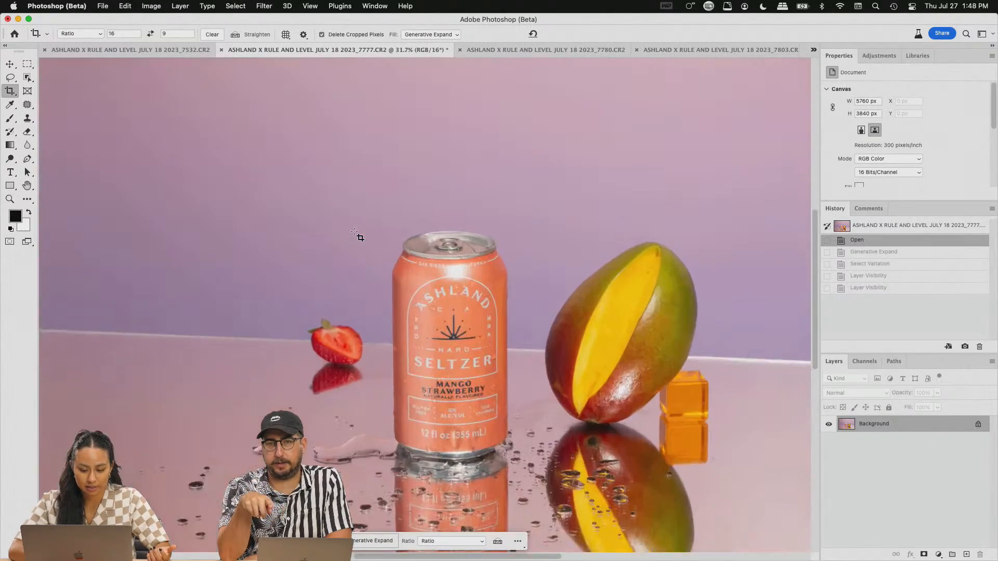
pyautogui.scroll(-3, 357, 237)
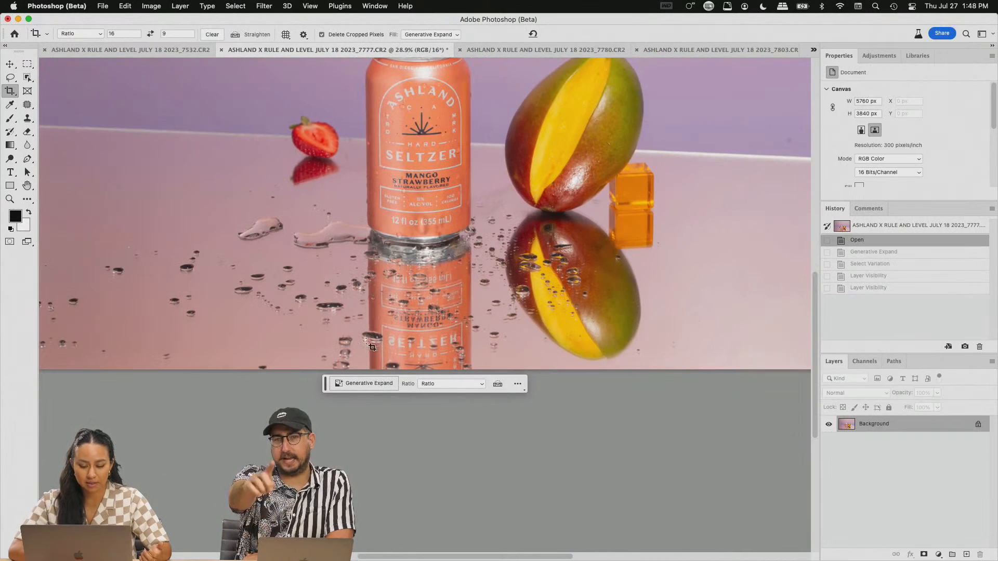
pyautogui.scroll(-1, 410, 317)
# Step: Try to extend only the area below photo 7777 with Generative Expand, without a fixed crop ratio
pyautogui.click(410, 317)
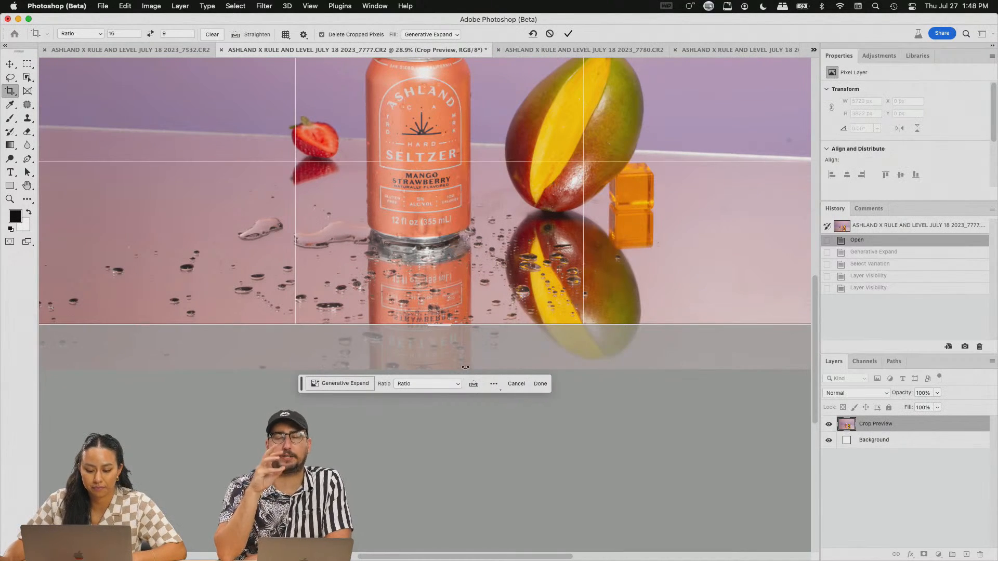
pyautogui.scroll(-5, 312, 316)
pyautogui.scroll(4, 332, 322)
pyautogui.scroll(-5, 493, 363)
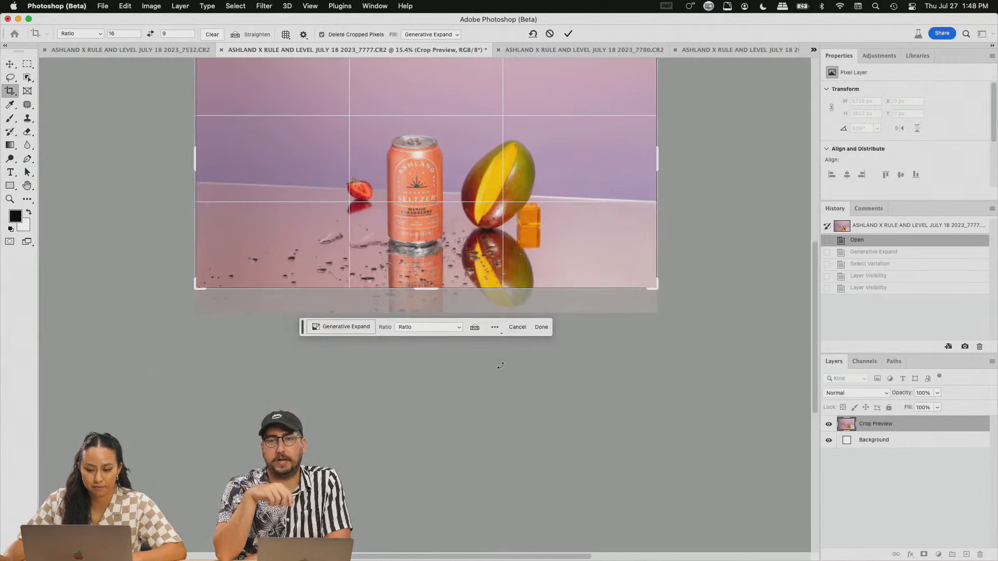
pyautogui.scroll(2, 416, 374)
pyautogui.click(426, 368)
pyautogui.click(431, 378)
pyautogui.moveTo(425, 331); pyautogui.dragTo(426, 364)
pyautogui.scroll(6, 442, 328)
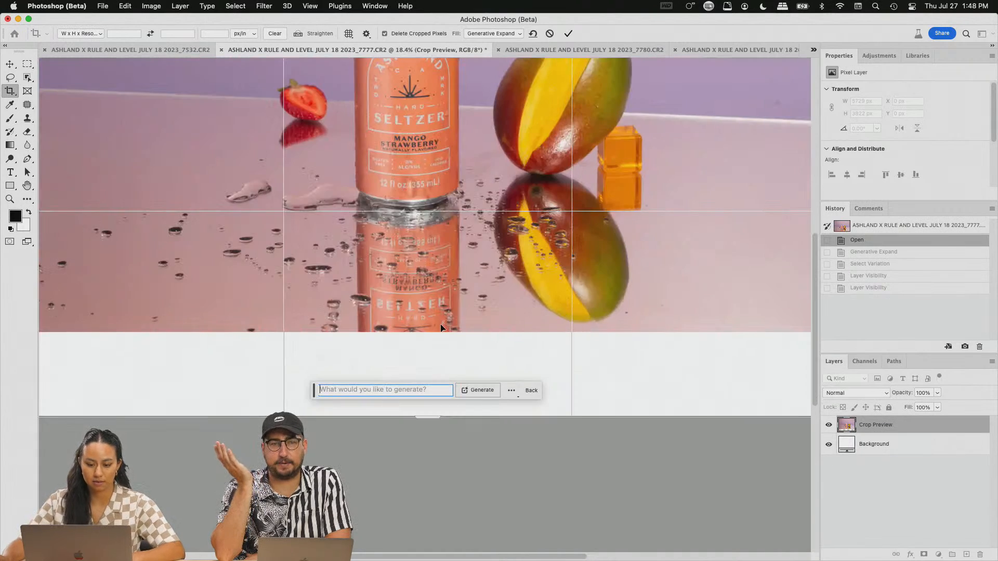
pyautogui.scroll(-2, 499, 368)
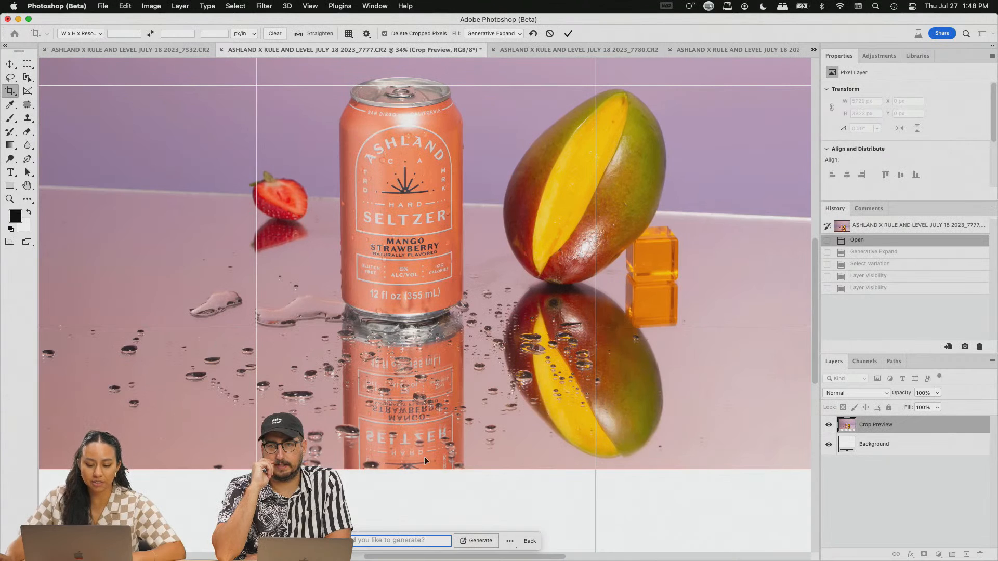
pyautogui.scroll(-3, 414, 444)
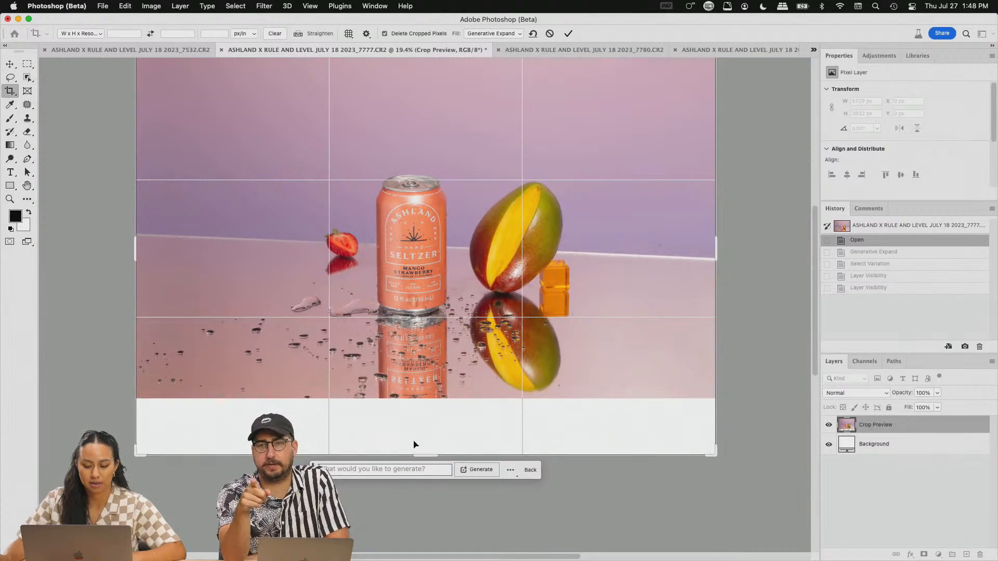
# Step: Set the crop fill to Default and extend the canvas with blank space below the photo, to about 5390 × 4877 px
pyautogui.click(495, 33)
pyautogui.click(499, 34)
pyautogui.click(496, 34)
pyautogui.click(478, 24)
pyautogui.press('super+z')
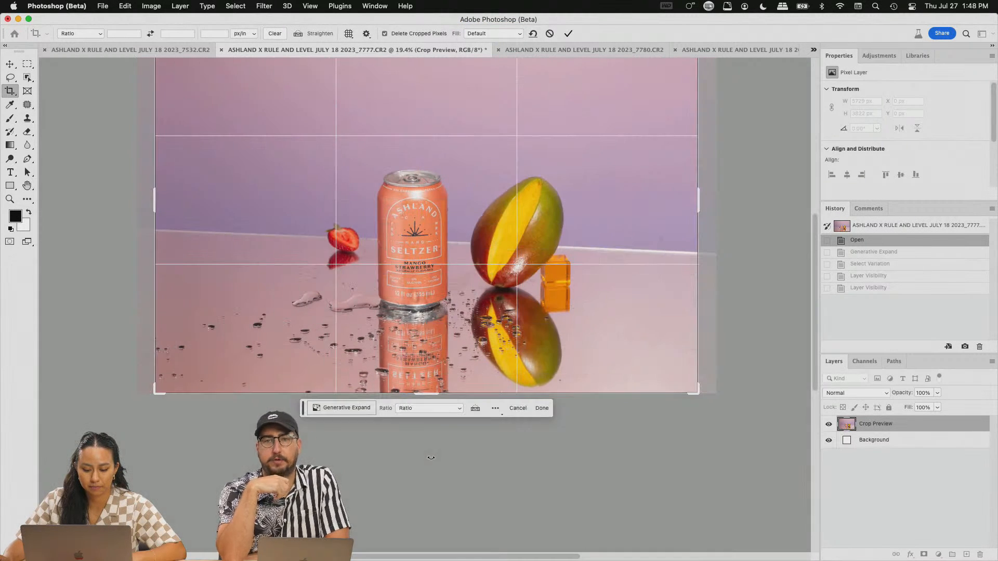
pyautogui.scroll(-2, 442, 329)
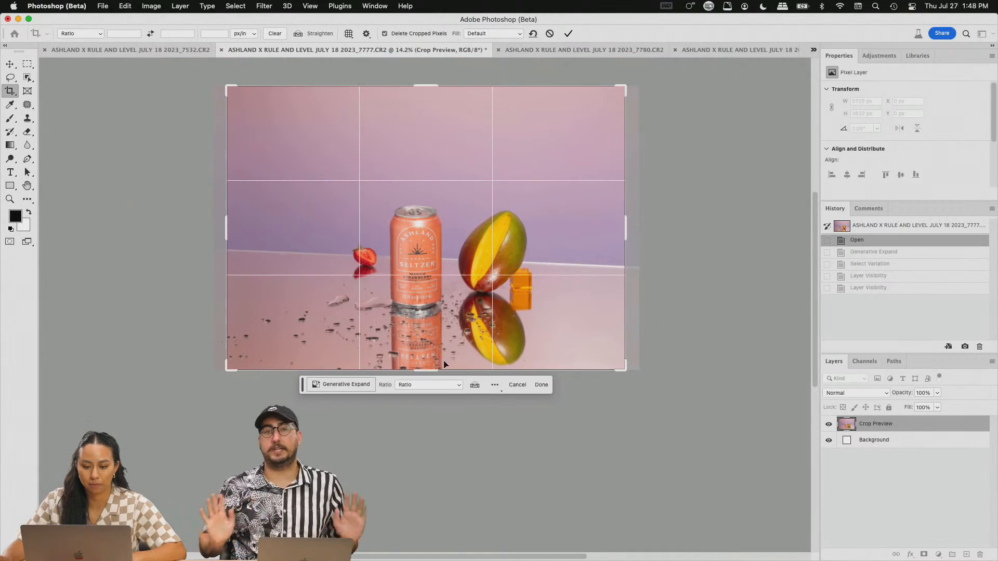
pyautogui.moveTo(425, 370); pyautogui.dragTo(427, 407)
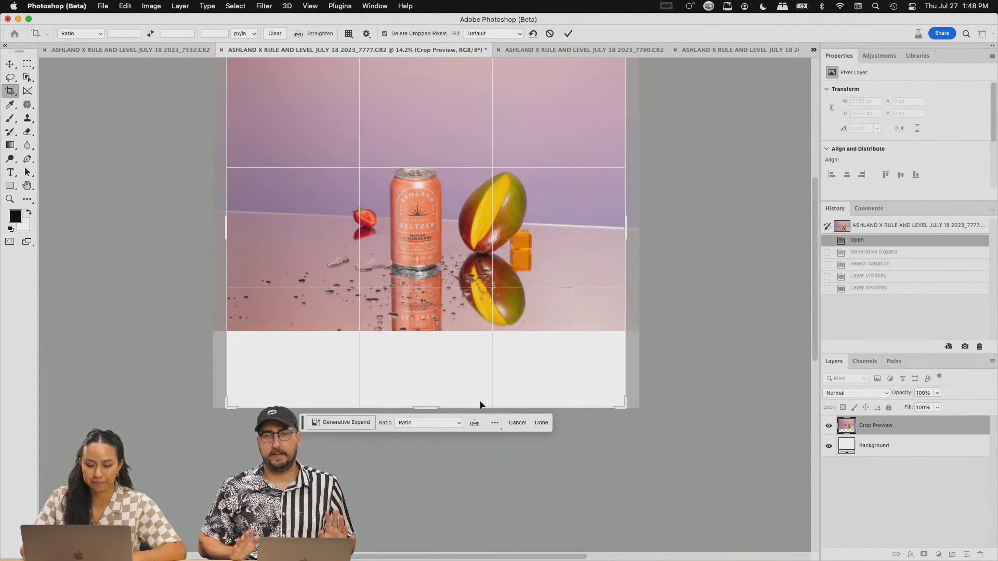
pyautogui.press('Return')
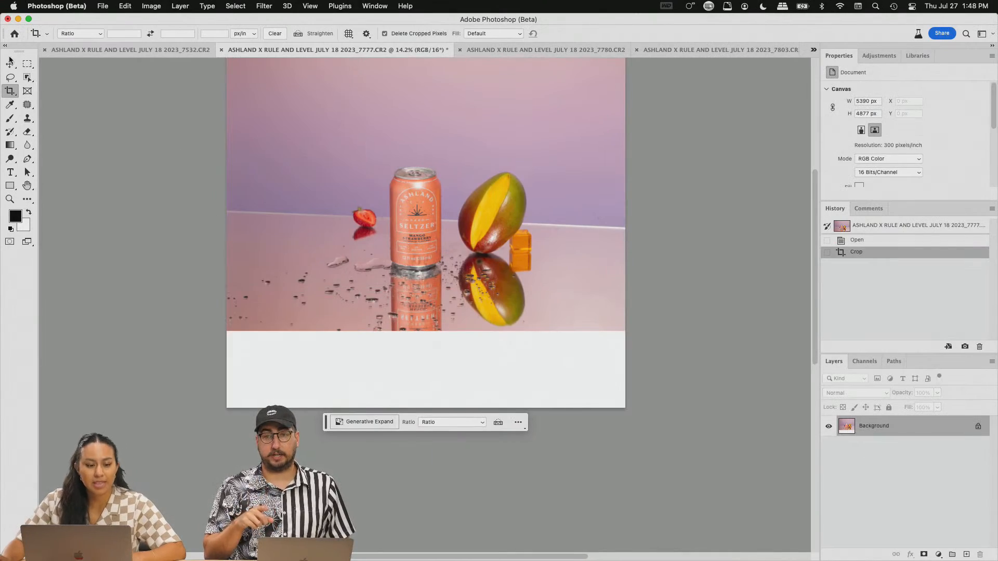
# Step: Try a freehand rectangular selection over the cut-off end of the can's reflection and the blank area below, and clear it
pyautogui.click(27, 63)
pyautogui.scroll(5, 428, 365)
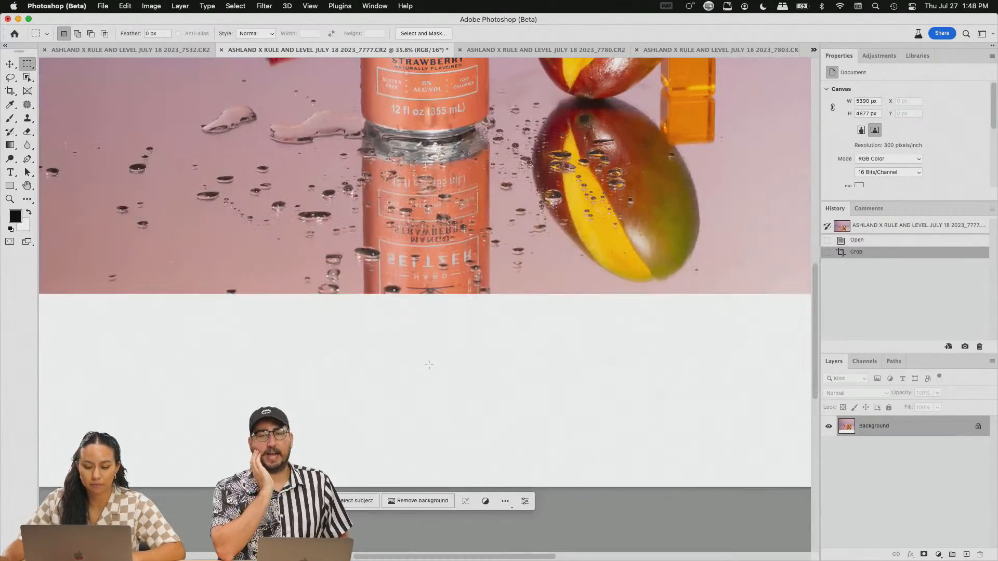
pyautogui.scroll(-3, 429, 365)
pyautogui.moveTo(327, 295); pyautogui.dragTo(580, 415)
pyautogui.moveTo(542, 372); pyautogui.dragTo(535, 359)
pyautogui.click(404, 387)
pyautogui.moveTo(310, 270); pyautogui.dragTo(577, 468)
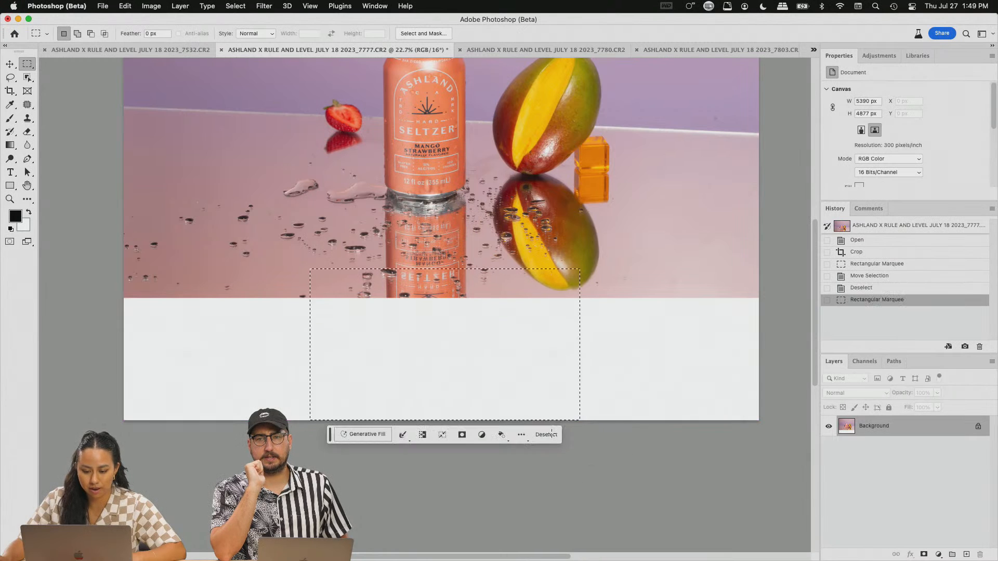
pyautogui.scroll(3, 411, 320)
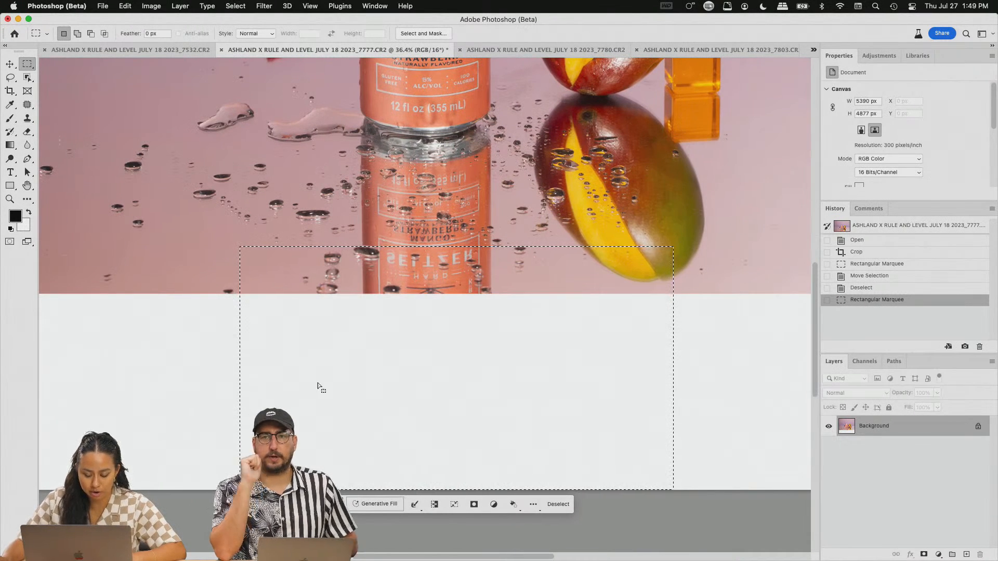
pyautogui.click(375, 336)
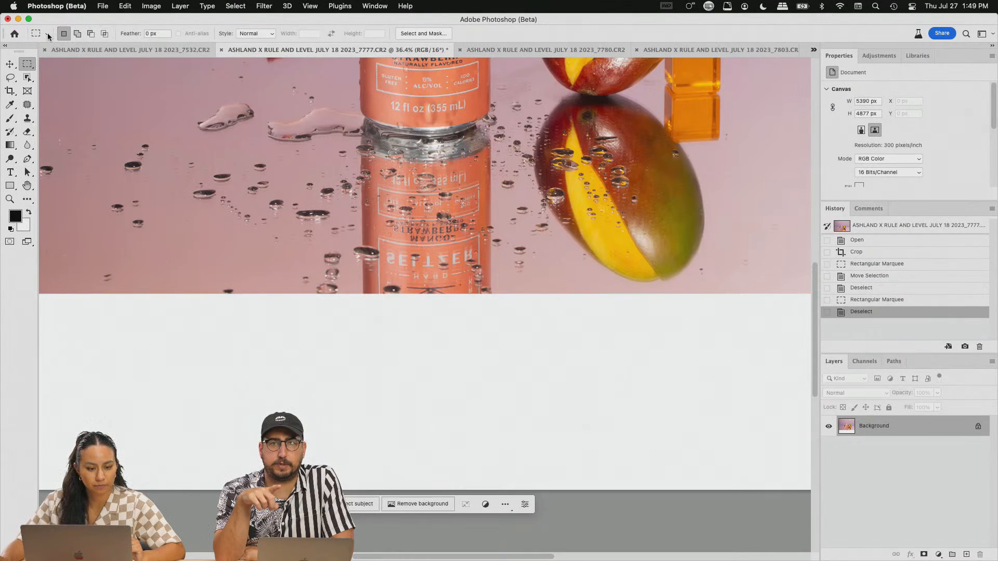
# Step: Set the Rectangular Marquee to a fixed size of 1024 × 1024 px
pyautogui.click(48, 35)
pyautogui.click(47, 34)
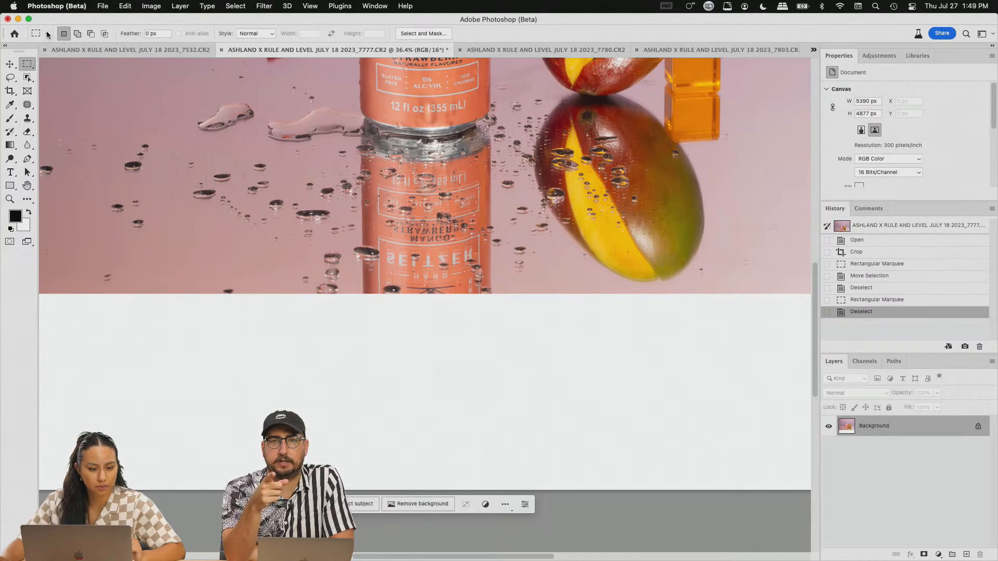
pyautogui.click(265, 35)
pyautogui.click(261, 54)
pyautogui.click(267, 36)
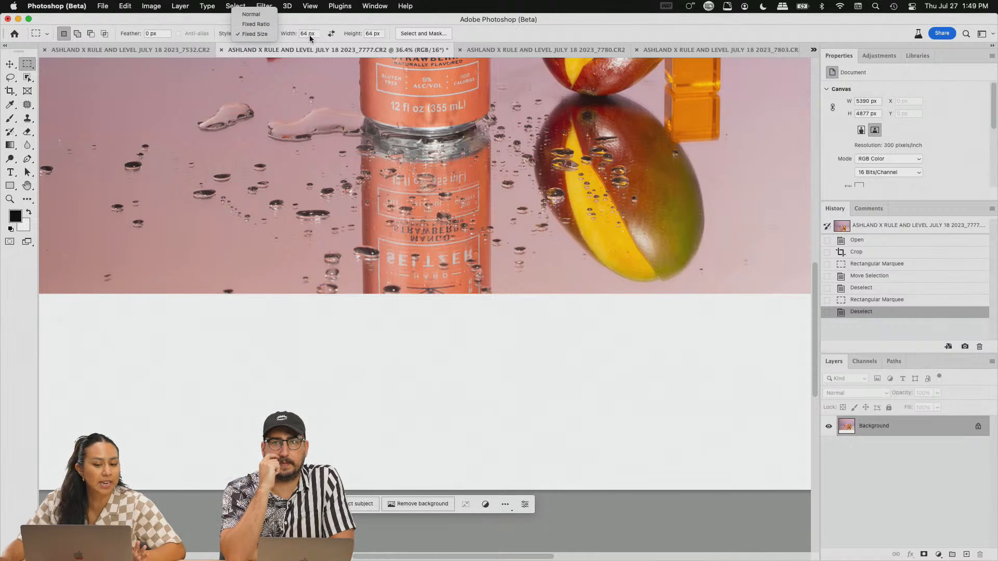
pyautogui.click(266, 36)
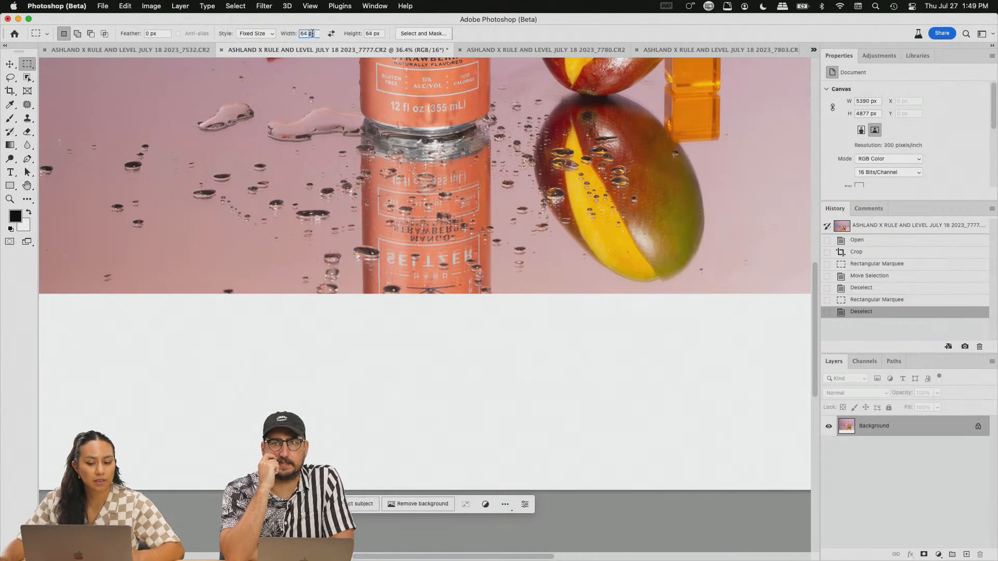
pyautogui.click(308, 35)
pyautogui.write('1024')
pyautogui.click(372, 33)
pyautogui.write('102')
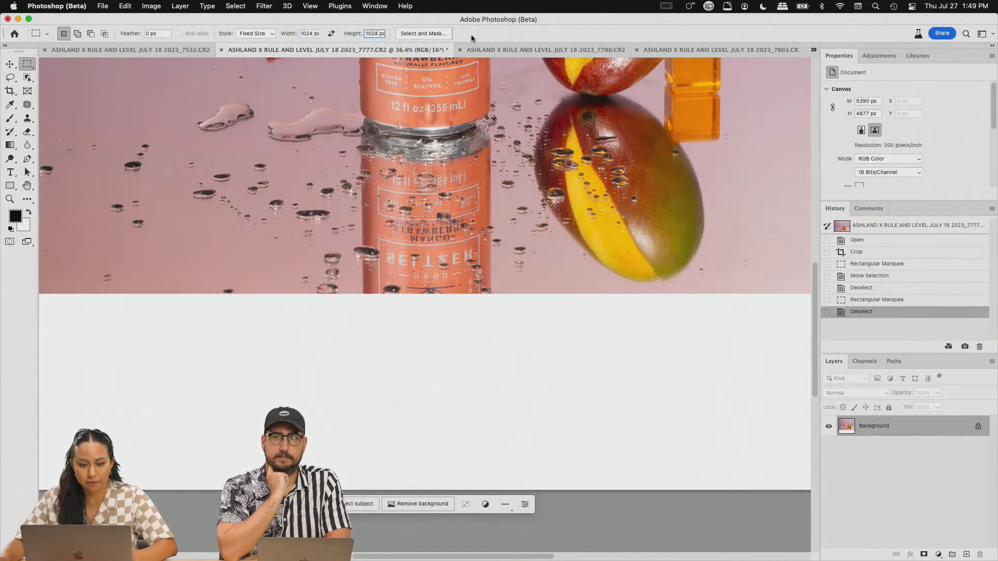
# Step: Place the fixed-size selection over the cut-off end of the can's reflection and the blank area below, and run Generative Fill without a prompt
pyautogui.moveTo(392, 367); pyautogui.dragTo(343, 352)
pyautogui.moveTo(463, 371)
pyautogui.mouseDown()
pyautogui.moveTo(450, 370)
pyautogui.moveTo(455, 358)
pyautogui.mouseUp()
pyautogui.moveTo(449, 411)
pyautogui.mouseDown()
pyautogui.moveTo(462, 413)
pyautogui.moveTo(447, 407)
pyautogui.mouseUp()
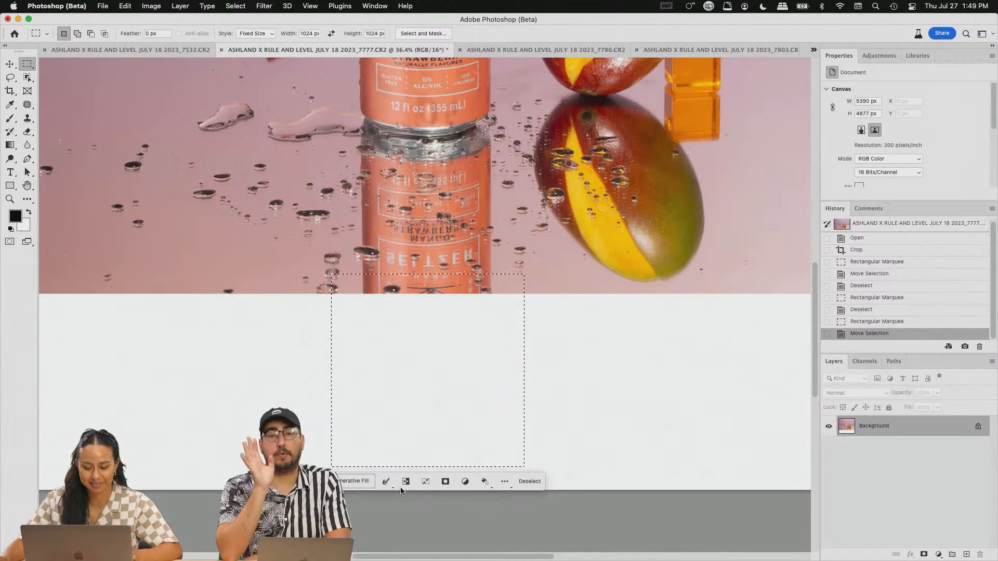
pyautogui.click(359, 481)
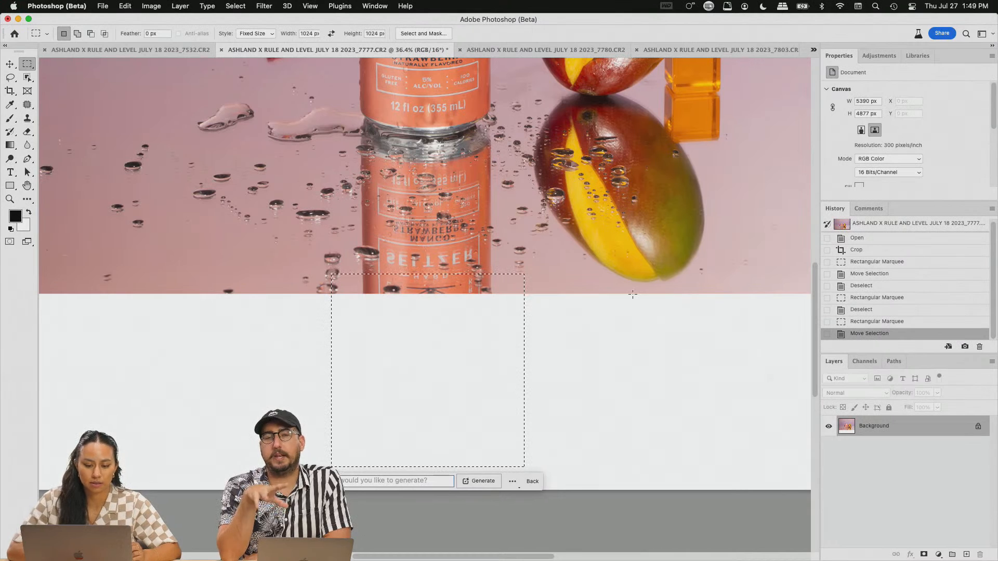
pyautogui.click(461, 483)
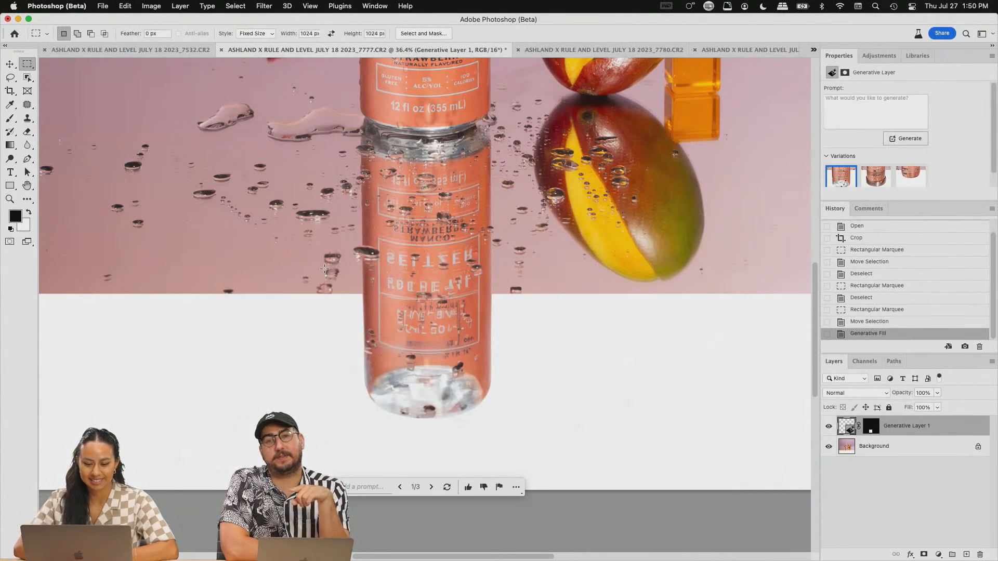
pyautogui.scroll(3, 441, 308)
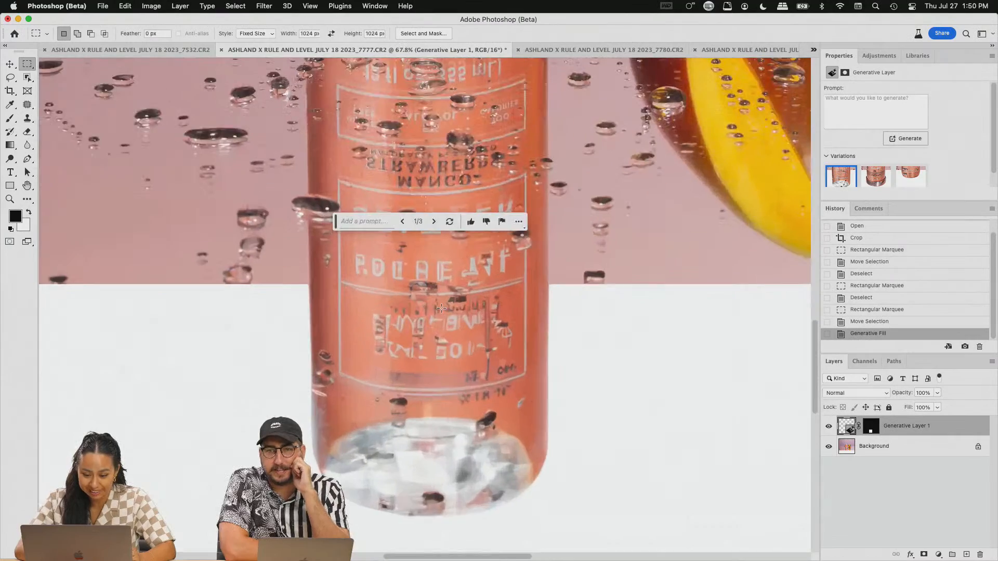
pyautogui.scroll(3, 441, 308)
pyautogui.scroll(-4, 439, 302)
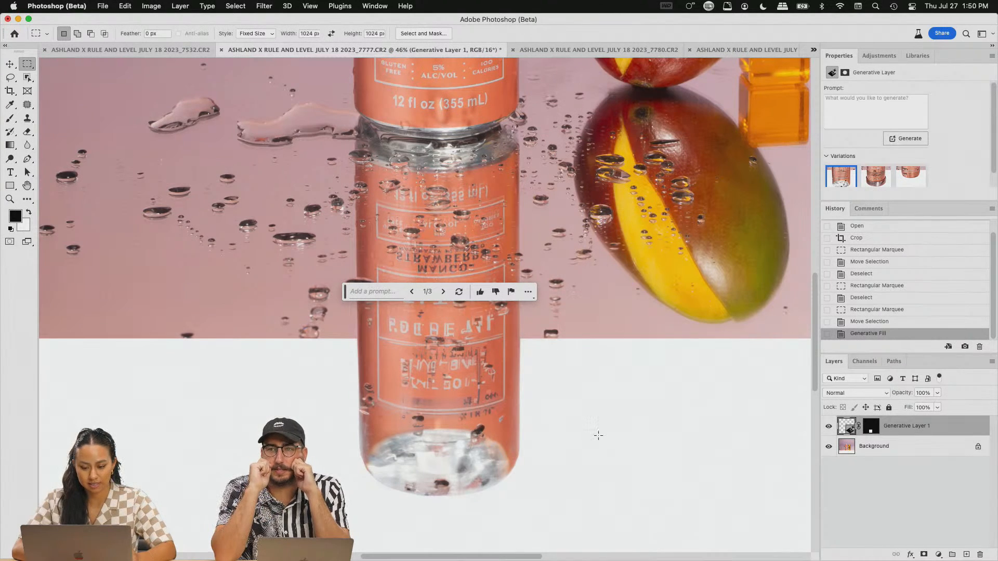
pyautogui.scroll(3, 415, 383)
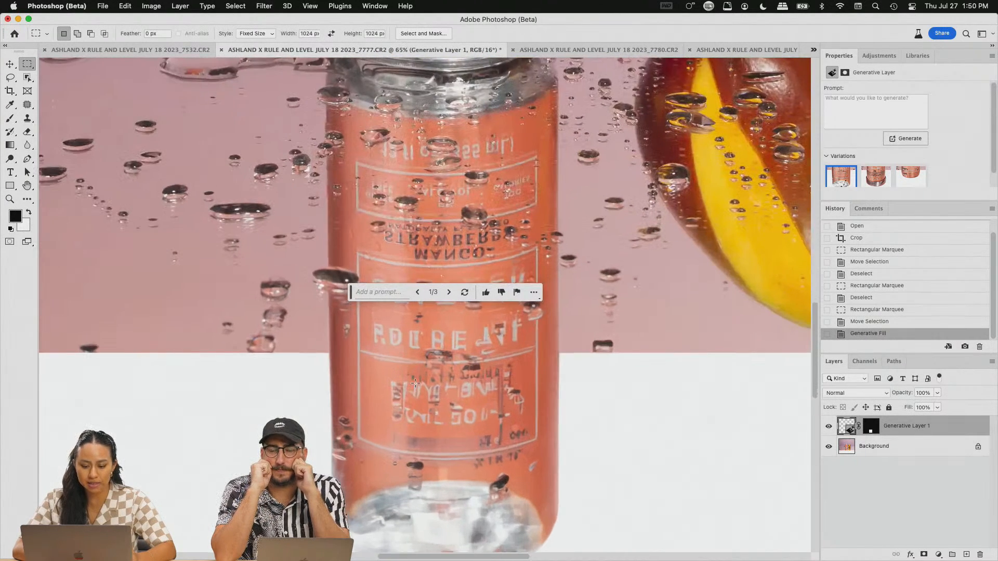
# Step: Delete the generative layer that extends the can's reflection into the blank area
pyautogui.moveTo(353, 245); pyautogui.dragTo(116, 521)
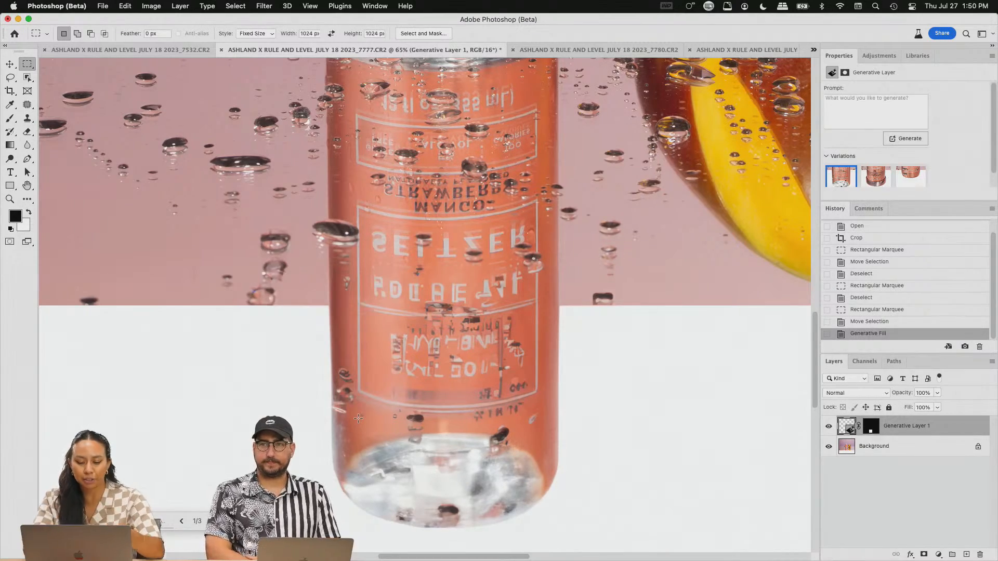
pyautogui.scroll(-5, 428, 305)
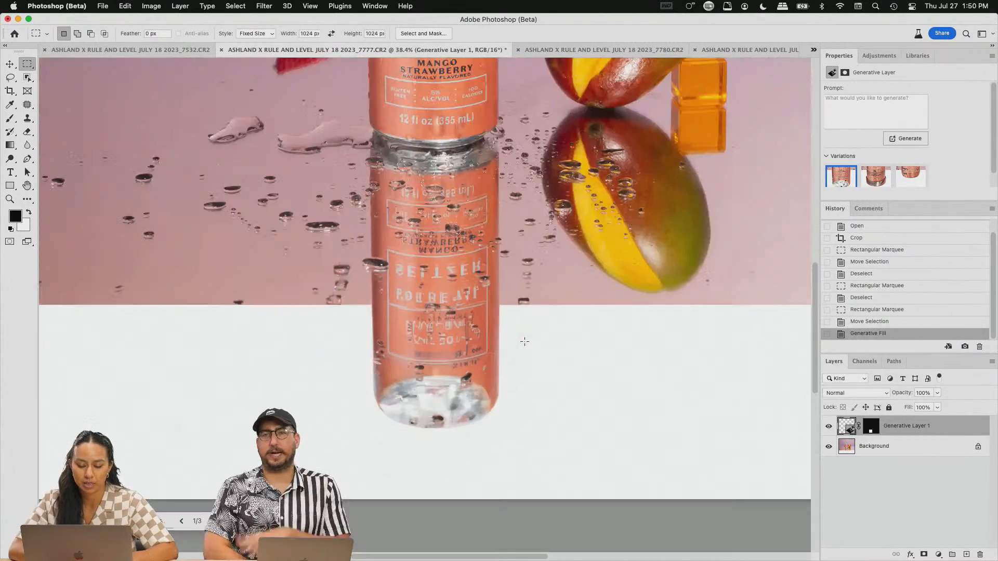
pyautogui.press('BackSpace')
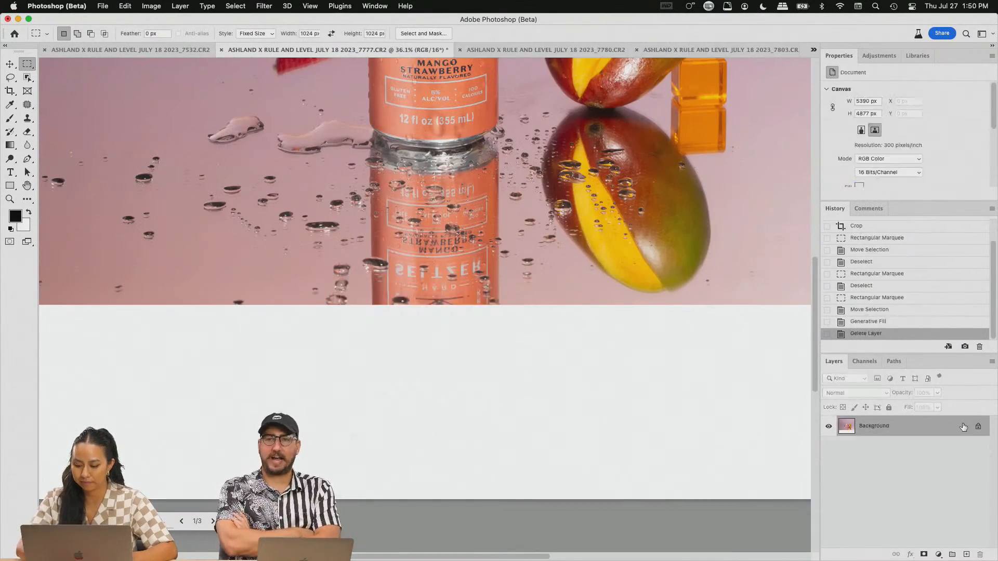
pyautogui.scroll(-3, 422, 375)
pyautogui.scroll(-2, 421, 376)
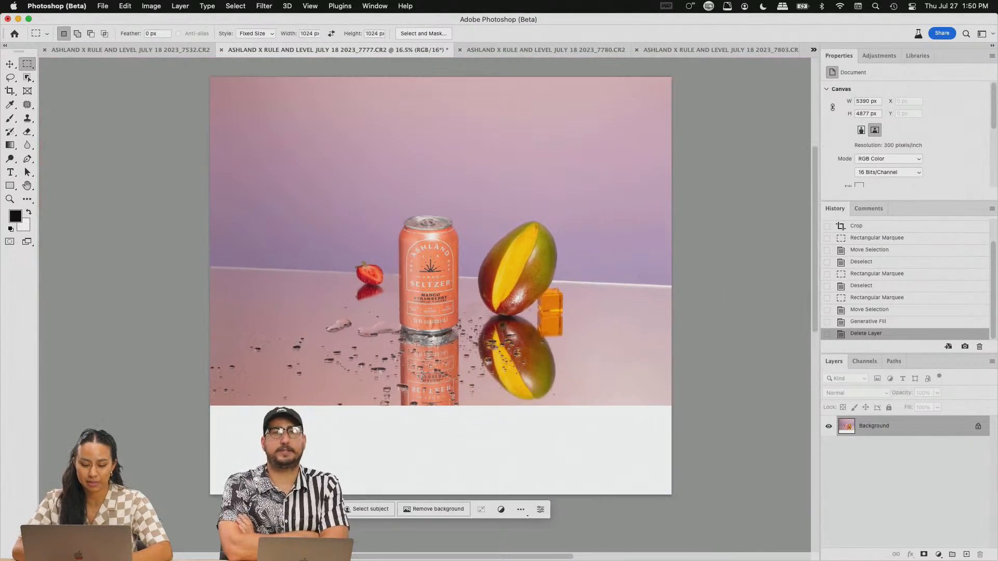
# Step: Activate the Crop tool and set its aspect ratio to 9:16
pyautogui.click(10, 91)
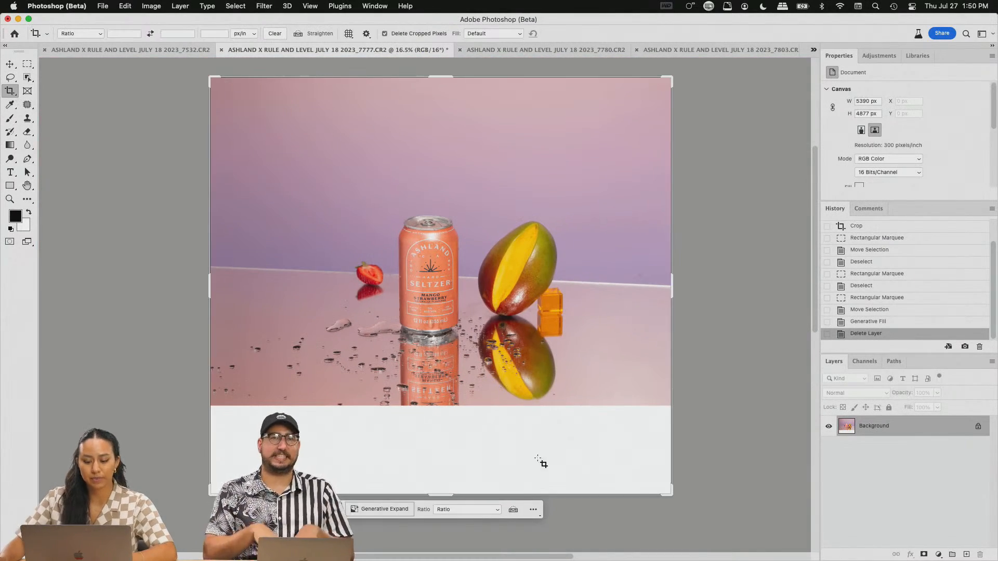
pyautogui.click(462, 509)
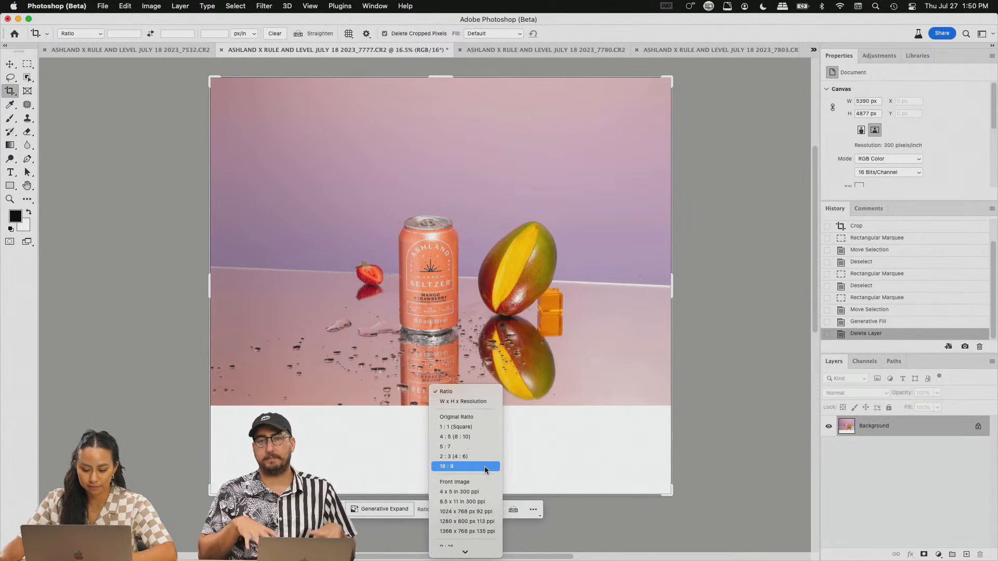
pyautogui.moveTo(476, 551)
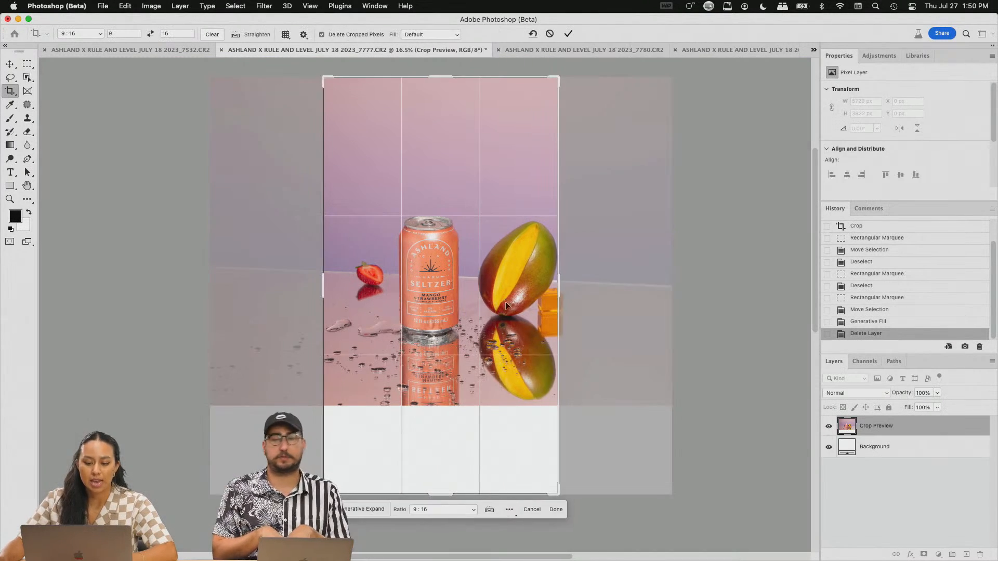
pyautogui.moveTo(494, 320); pyautogui.dragTo(493, 294)
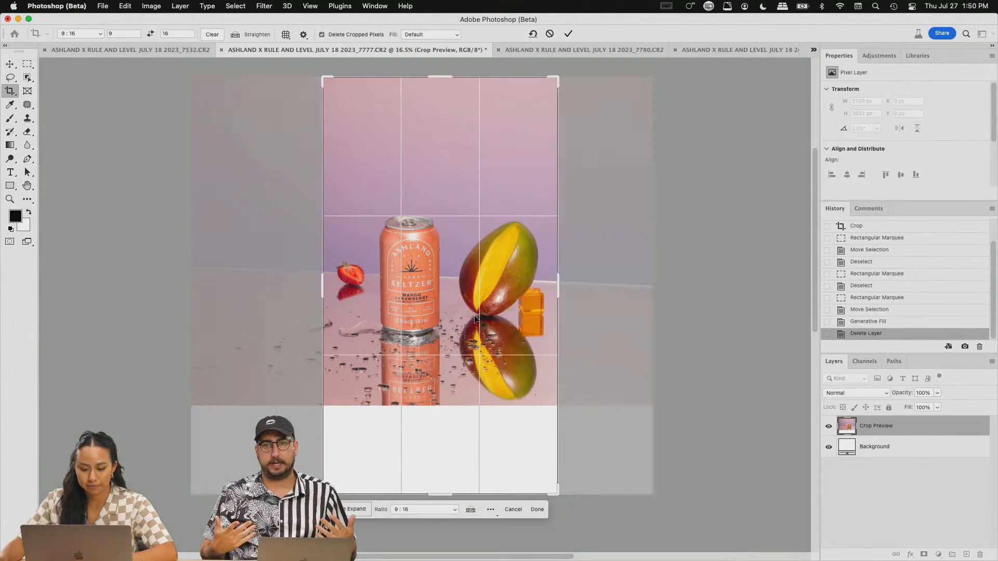
pyautogui.moveTo(325, 78)
pyautogui.mouseDown()
pyautogui.moveTo(307, 53)
pyautogui.moveTo(323, 92)
pyautogui.moveTo(329, 76)
pyautogui.mouseUp()
pyautogui.moveTo(443, 338); pyautogui.dragTo(441, 341)
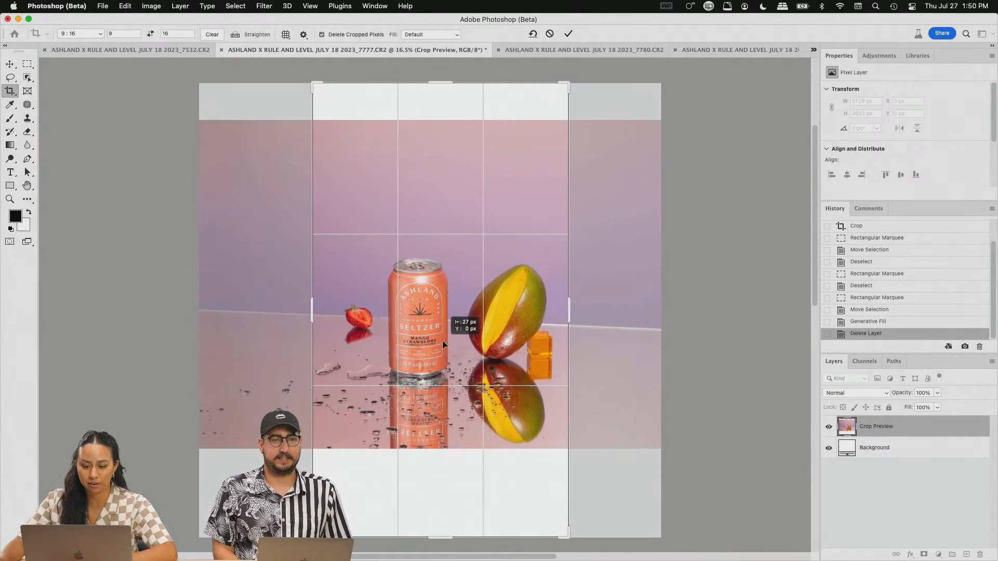
pyautogui.rightClick(547, 333)
pyautogui.click(567, 548)
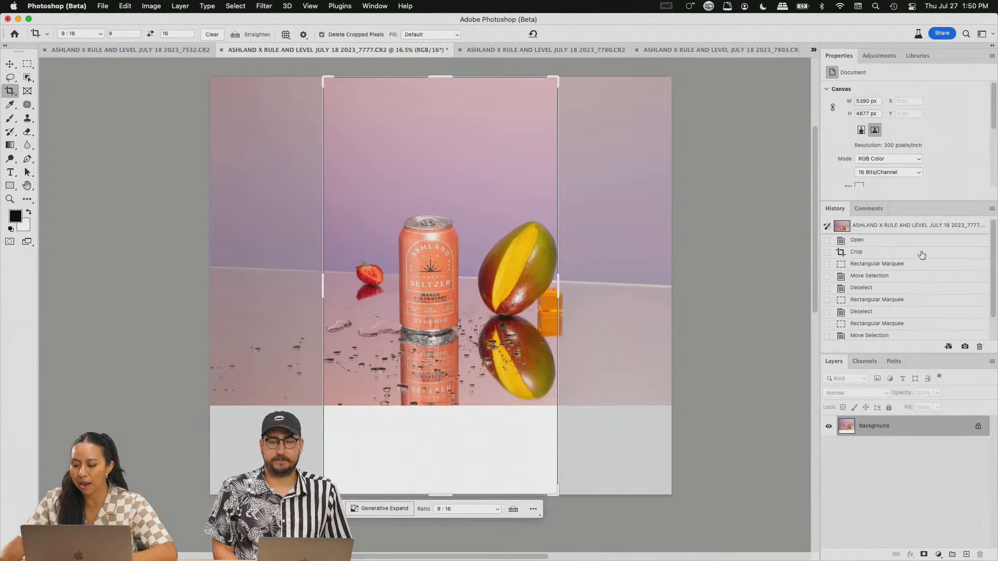
# Step: Return the photo to its opened state and enlarge the 9:16 crop frame beyond the photo's upper and lower edges
pyautogui.click(880, 241)
pyautogui.click(478, 266)
pyautogui.moveTo(457, 407); pyautogui.dragTo(465, 476)
# Step: Set the crop fill to Generative Expand, frame the can, strawberry and mango within the crop, and generate without a prompt
pyautogui.click(431, 34)
pyautogui.click(434, 45)
pyautogui.moveTo(523, 301); pyautogui.dragTo(491, 313)
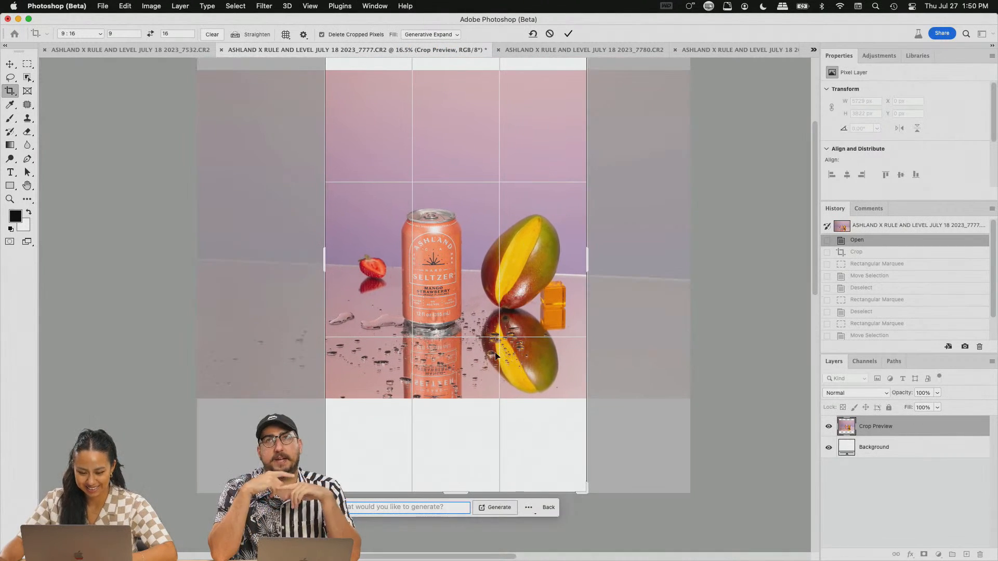
pyautogui.press('Return')
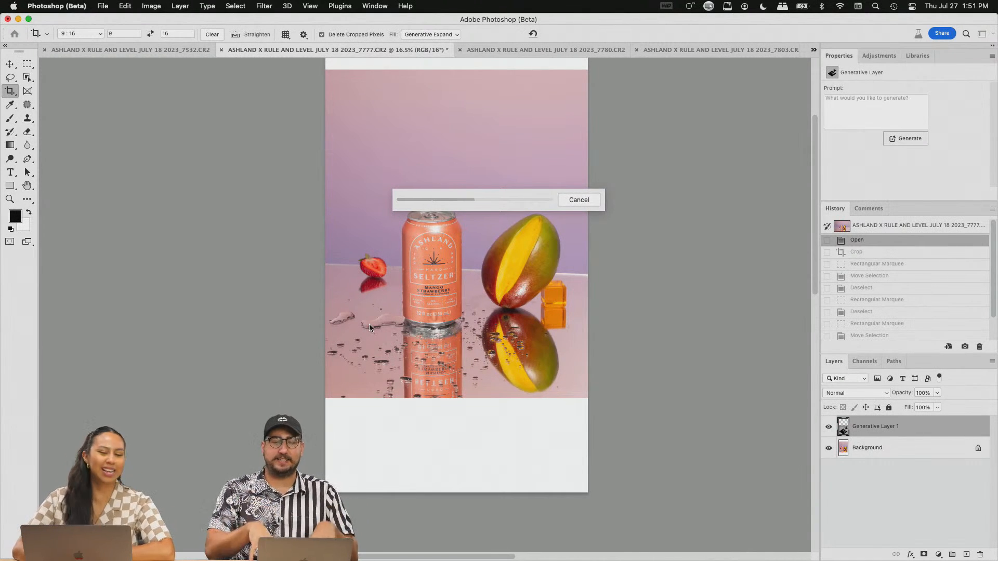
# Step: Compare how the three expanded variations complete the can's reflection and keep the second one
pyautogui.scroll(1, 547, 232)
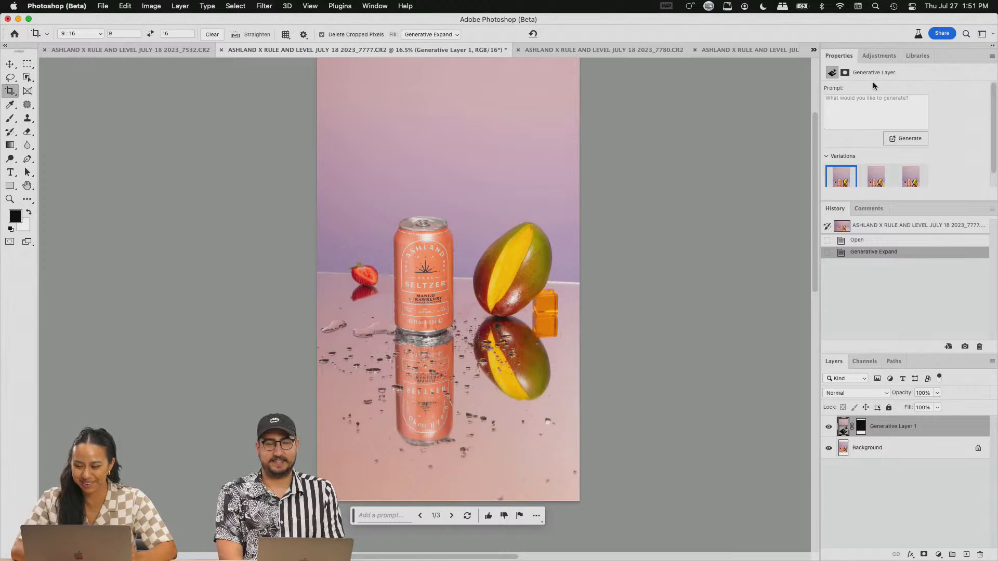
pyautogui.click(874, 183)
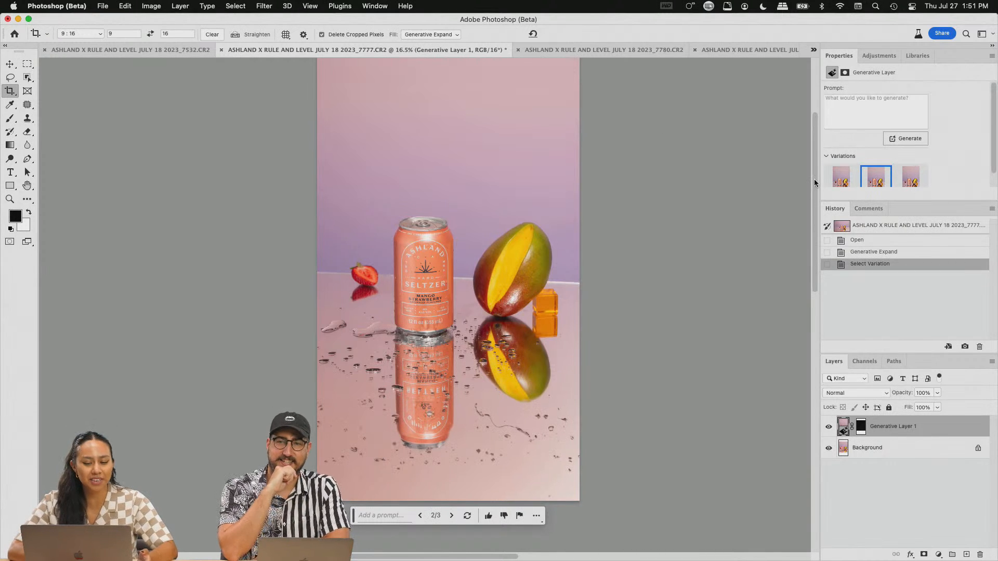
pyautogui.click(909, 180)
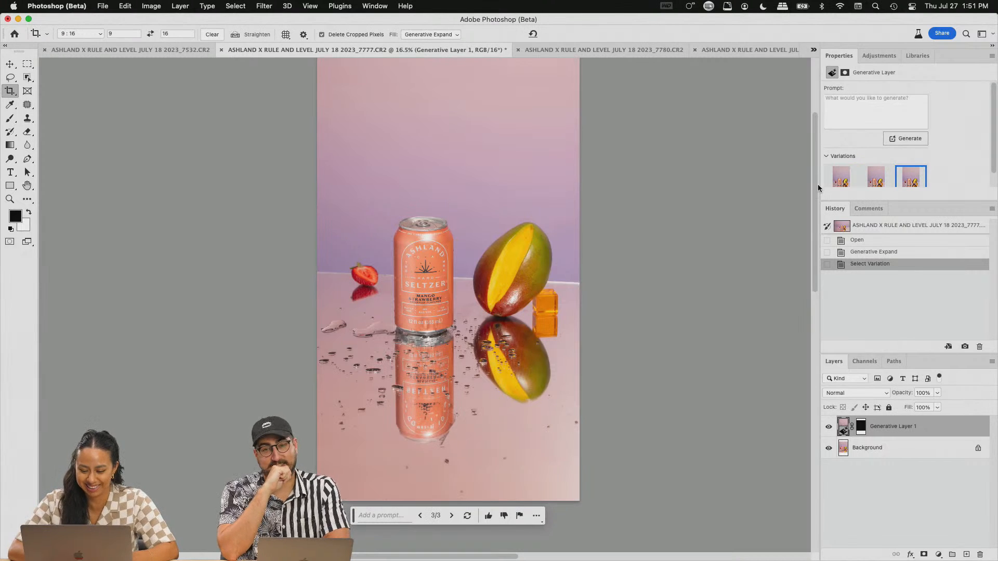
pyautogui.scroll(5, 489, 395)
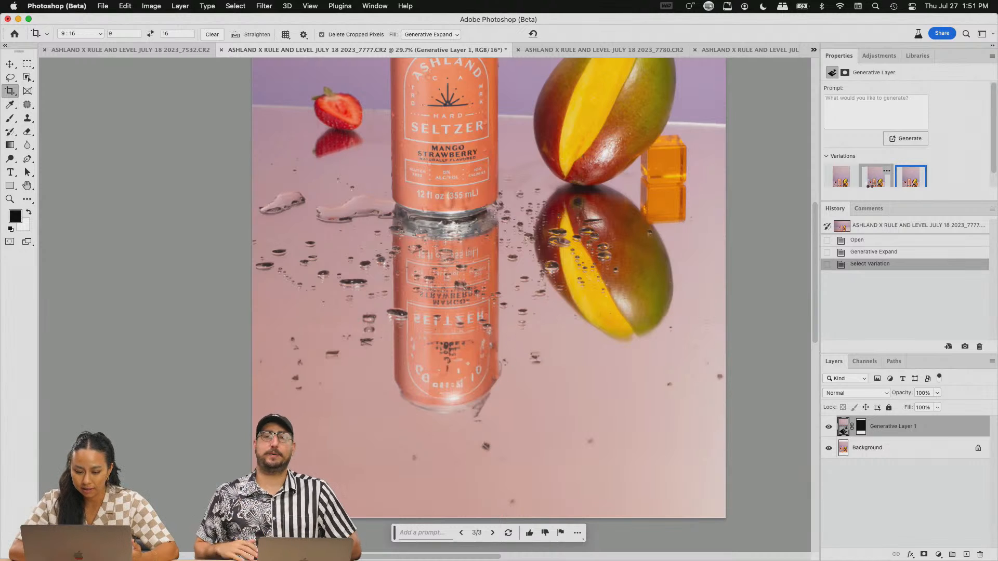
pyautogui.click(865, 182)
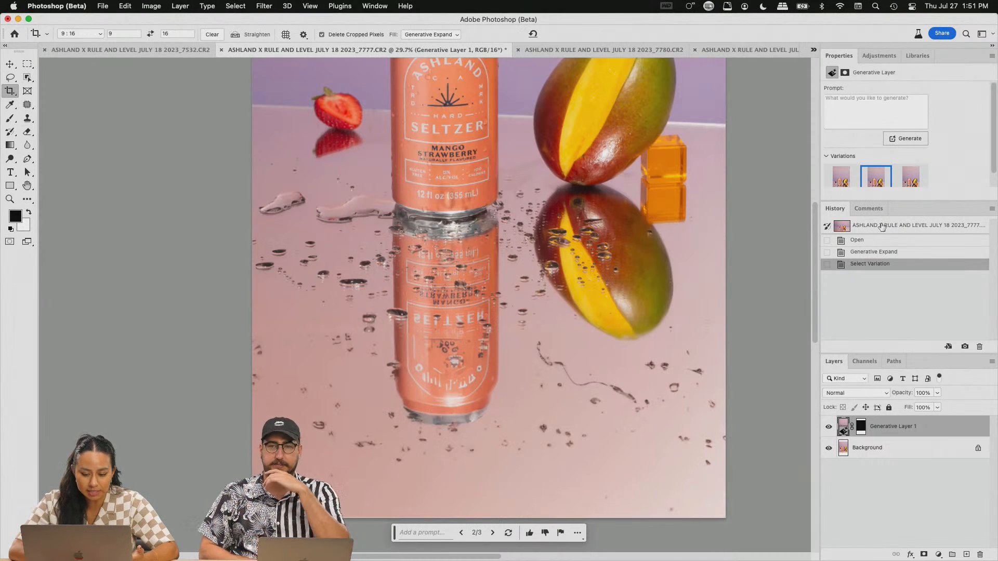
pyautogui.click(883, 184)
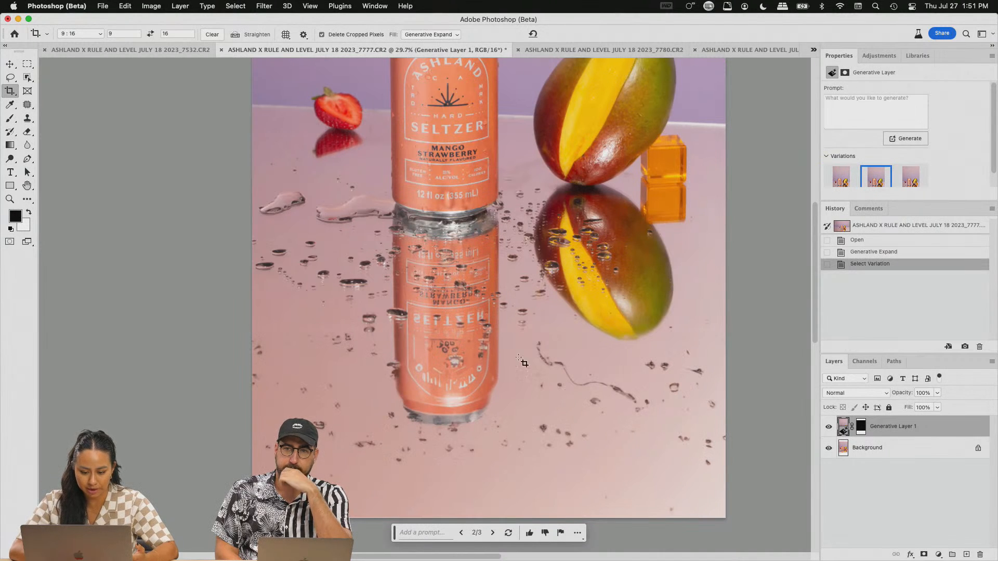
pyautogui.click(910, 179)
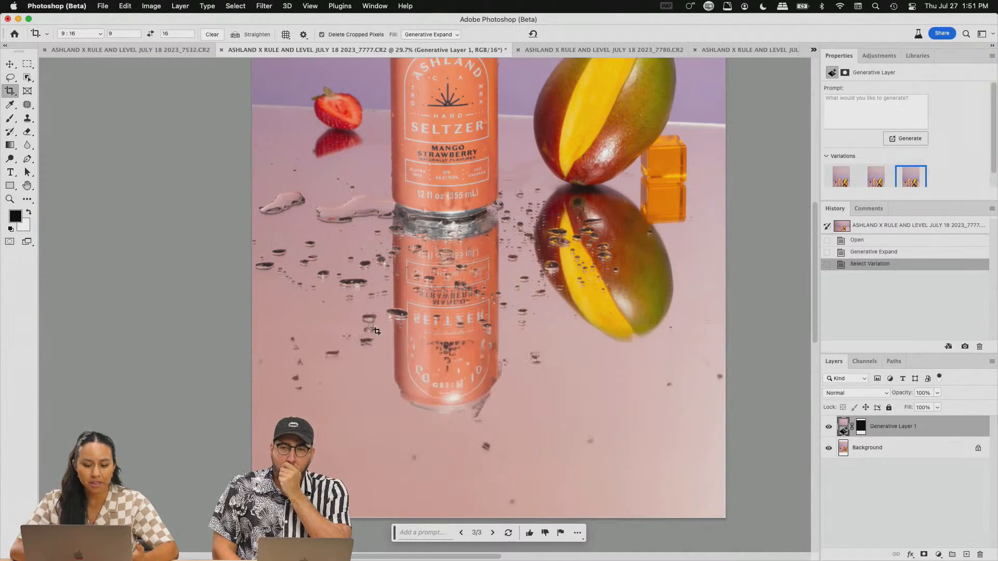
pyautogui.click(878, 186)
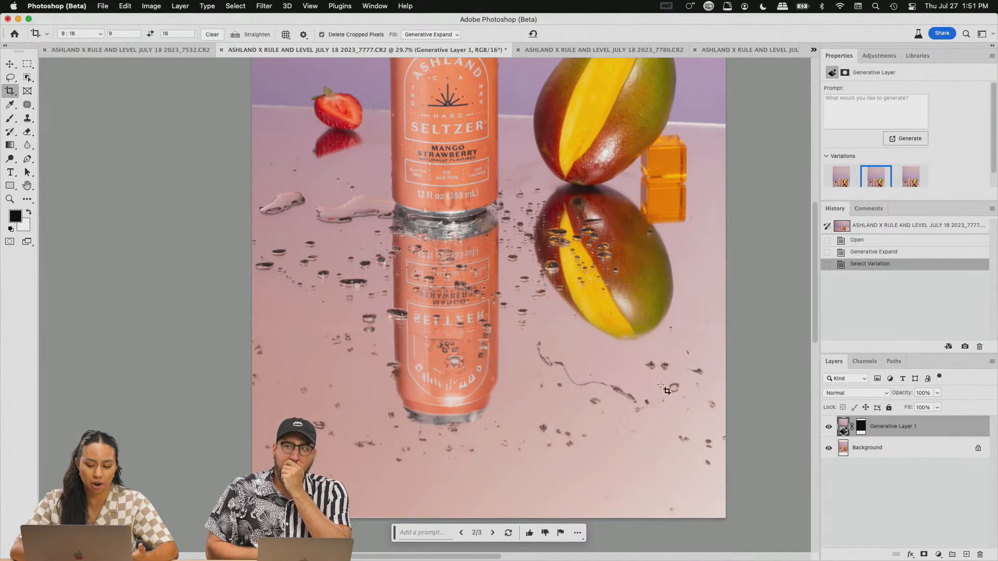
# Step: Add a text box reading "drink." in the empty background above the can and mango
pyautogui.scroll(-5, 441, 410)
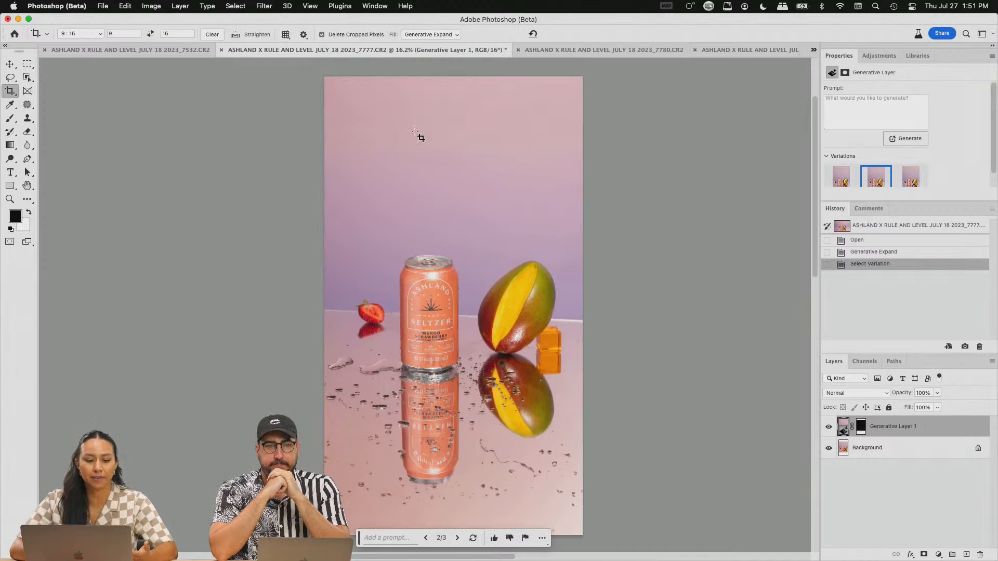
pyautogui.click(10, 172)
pyautogui.moveTo(365, 103); pyautogui.dragTo(554, 201)
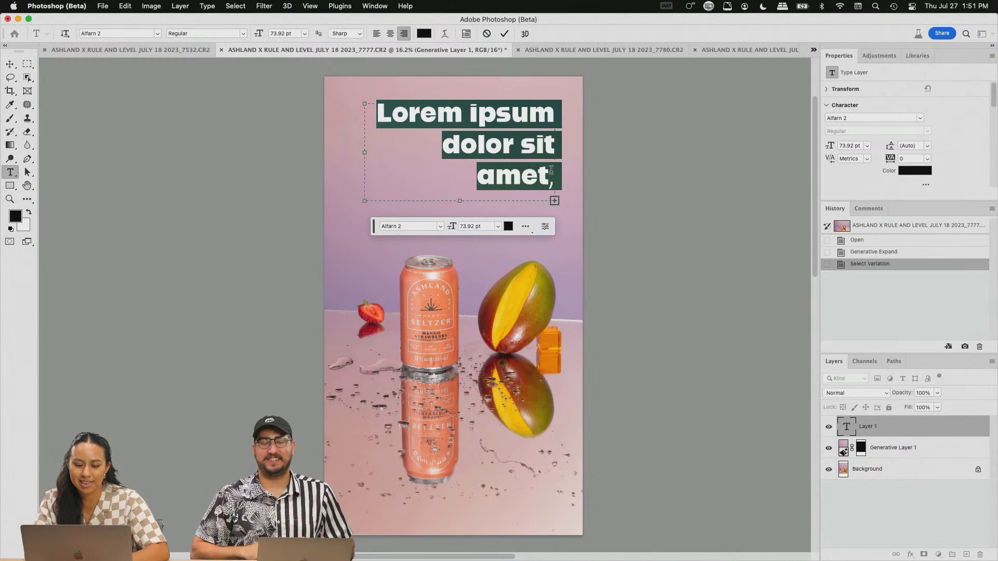
pyautogui.press('BackSpace')
pyautogui.write('drink.')
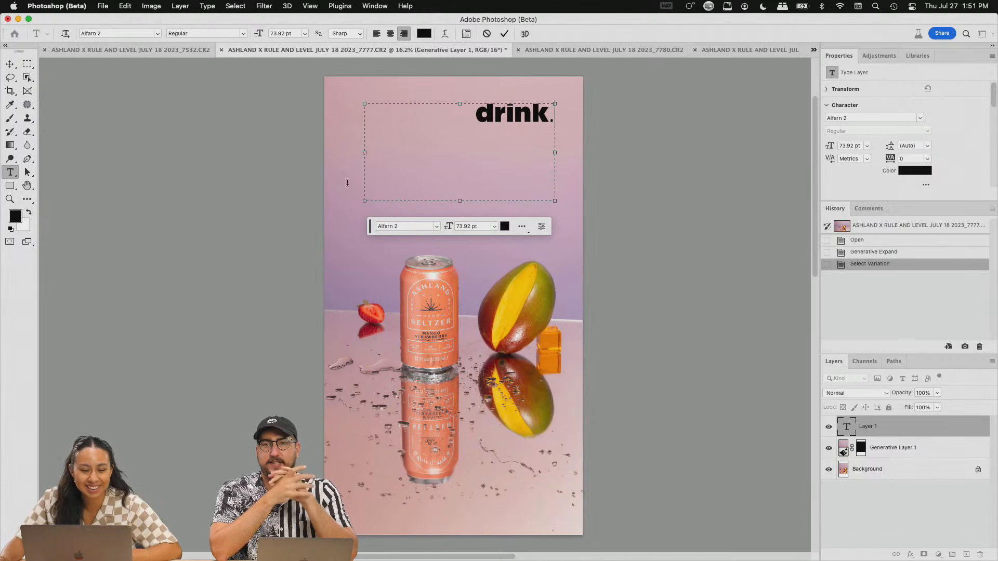
# Step: Recolour the "drink." text with the coral orange sampled from the can and commit it
pyautogui.press('super+a')
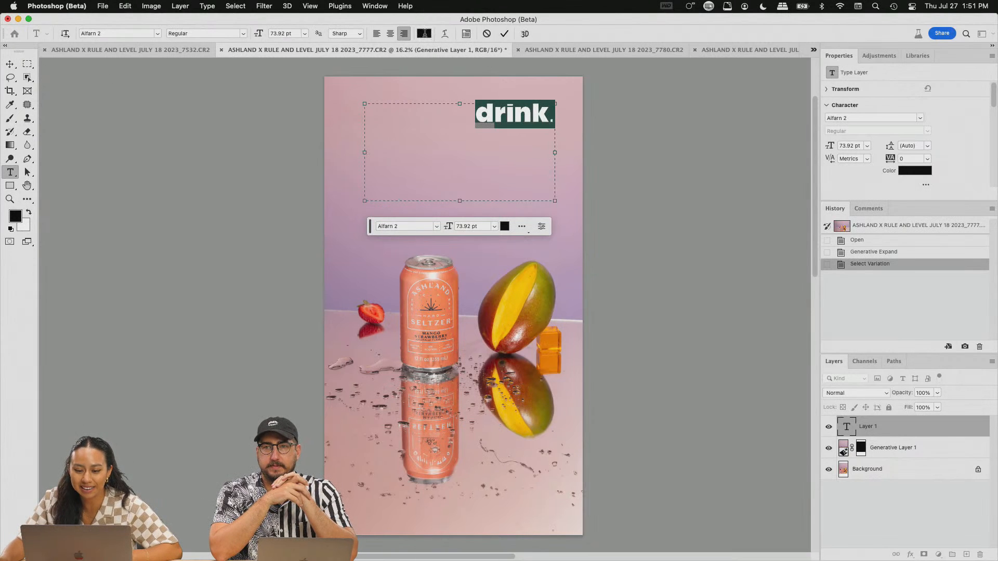
pyautogui.click(425, 34)
pyautogui.click(410, 280)
pyautogui.click(661, 174)
pyautogui.click(9, 65)
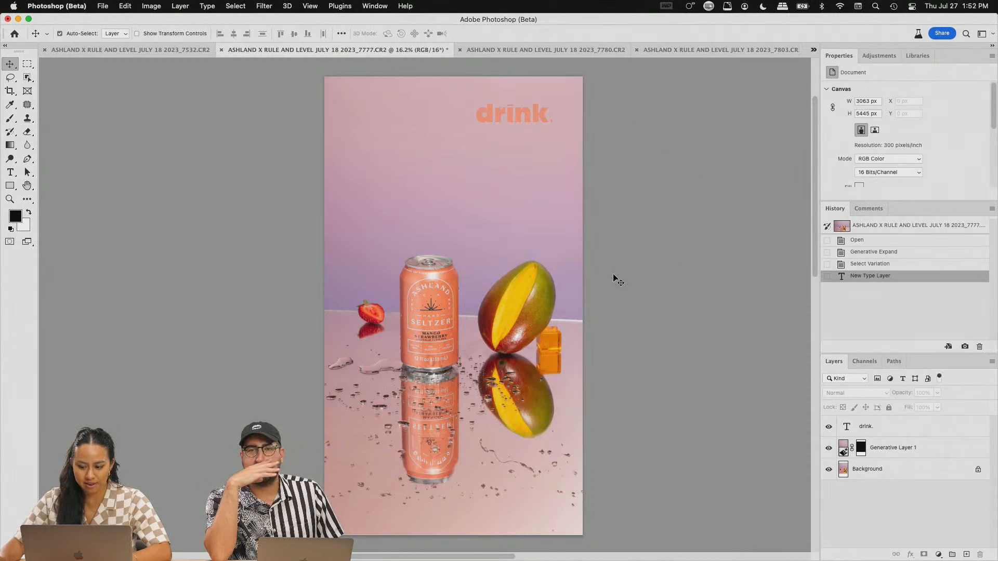
# Step: Switch to the tropical cherry can photo (7803) and add the text "drink ashland seltzer" over the red background
pyautogui.click(514, 52)
pyautogui.click(702, 52)
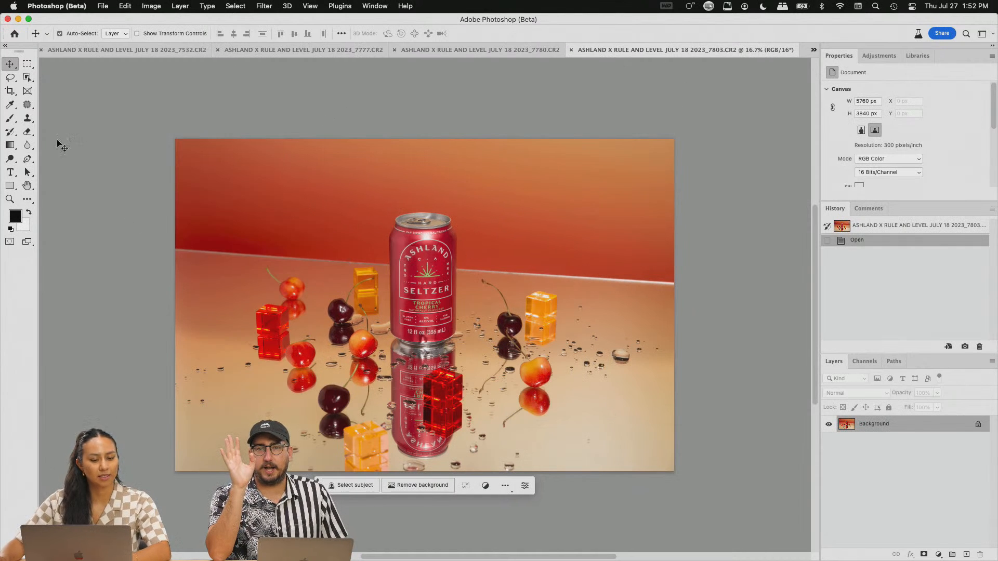
pyautogui.click(10, 176)
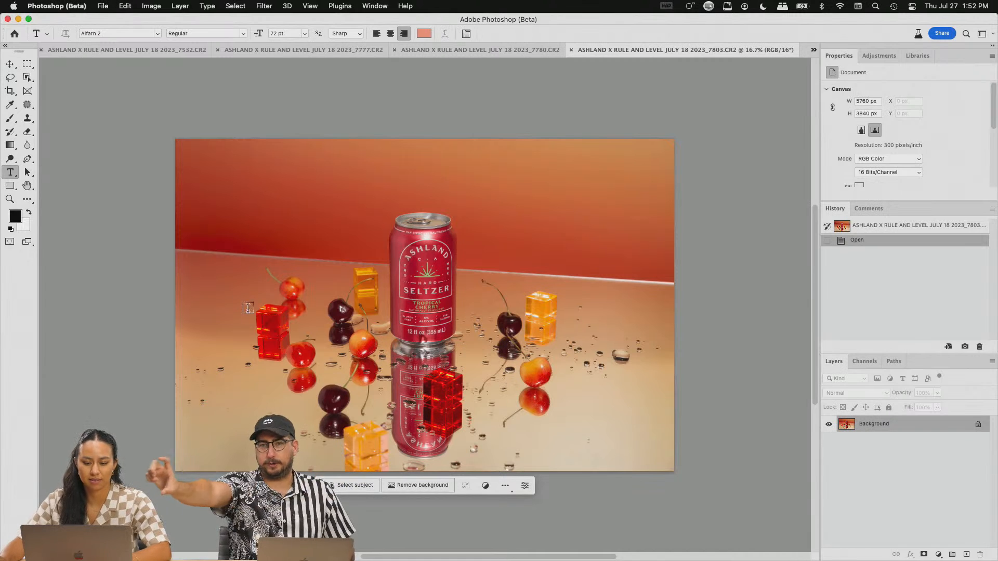
pyautogui.click(242, 165)
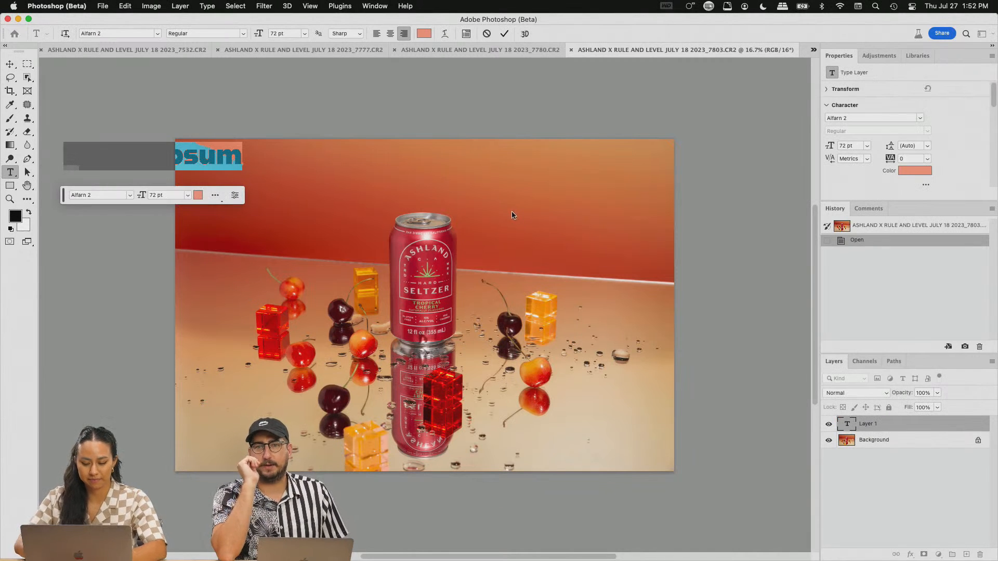
pyautogui.write('drink ashland seltzer')
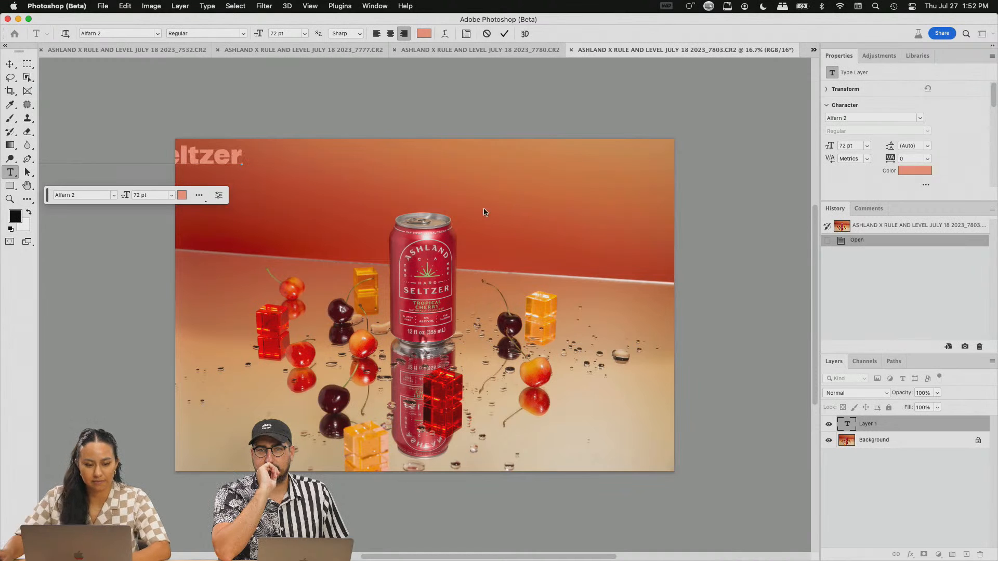
# Step: Move the "drink ashland seltzer" text above the can and align its horizontal centre with the Background layer
pyautogui.click(9, 64)
pyautogui.moveTo(244, 161); pyautogui.dragTo(571, 161)
pyautogui.moveTo(465, 158); pyautogui.dragTo(469, 158)
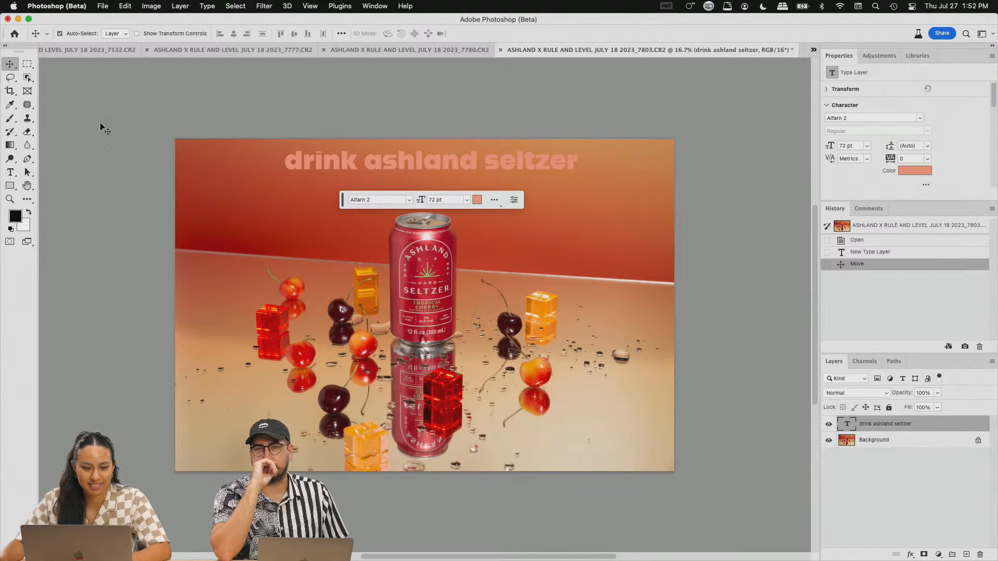
pyautogui.keyDown('shift'); pyautogui.click(910, 440); pyautogui.keyUp('shift')
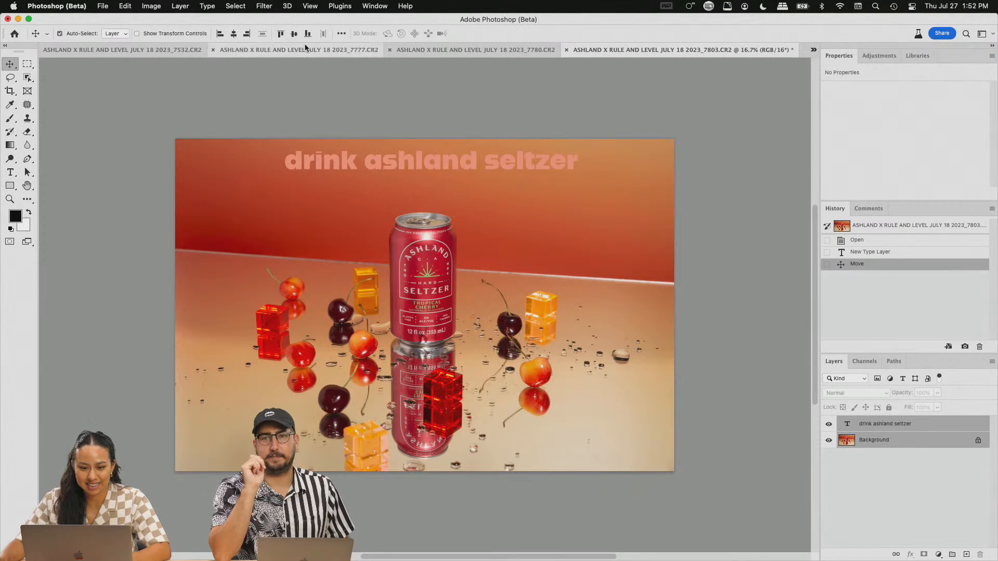
pyautogui.click(233, 34)
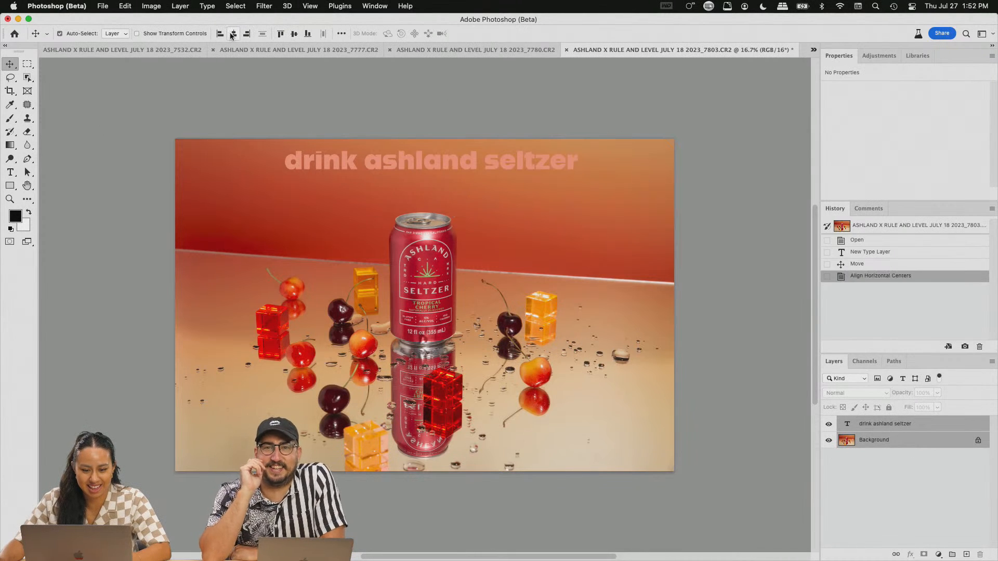
pyautogui.moveTo(483, 169); pyautogui.dragTo(483, 176)
pyautogui.click(492, 207)
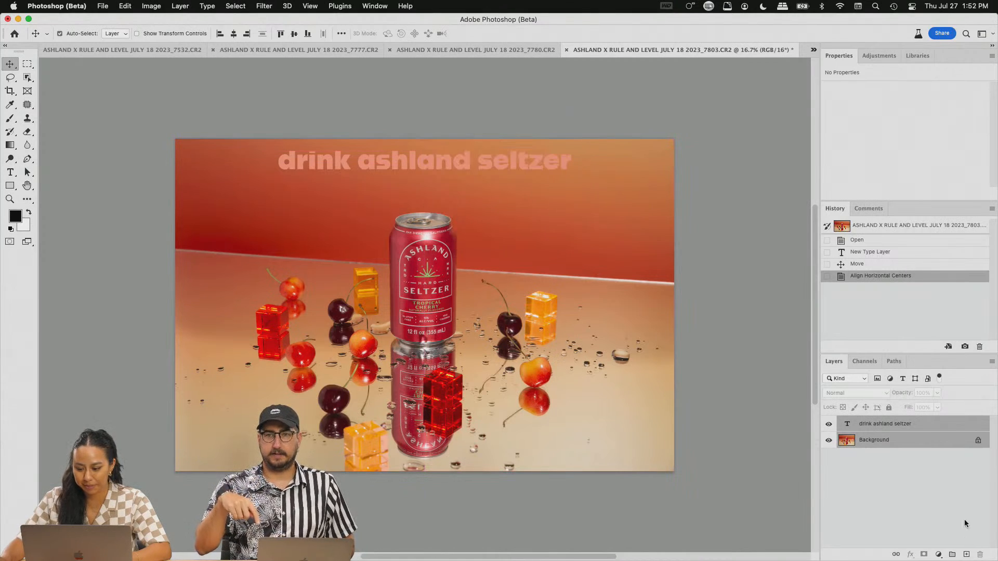
# Step: Move only the text layer straight down so it runs across the can's upper label, and activate the Crop tool
pyautogui.click(966, 533)
pyautogui.click(903, 424)
pyautogui.moveTo(472, 160); pyautogui.dragTo(468, 260)
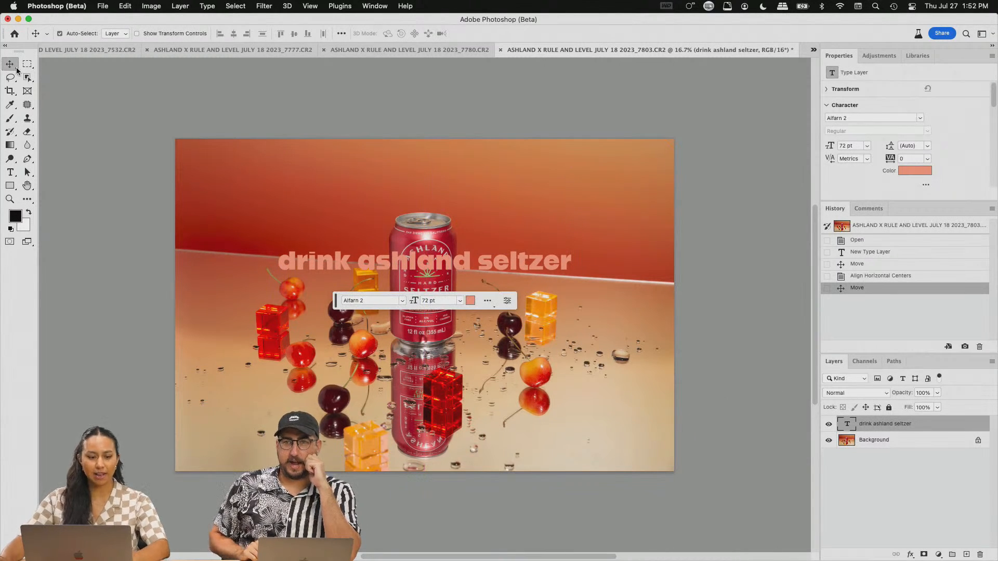
pyautogui.click(11, 92)
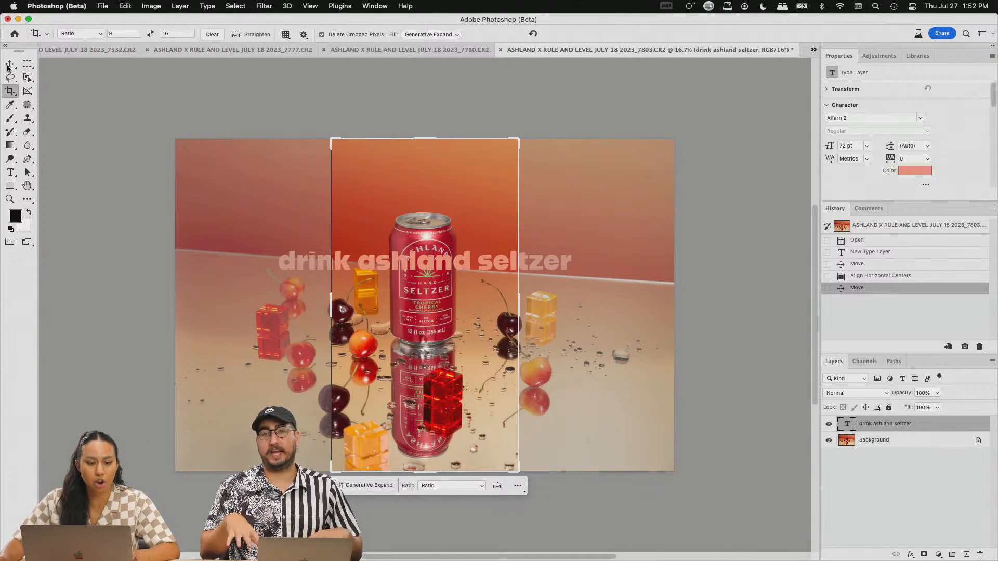
# Step: Scale the "drink ashland seltzer" text up to about 240%, shift it slightly across the can's label, and commit the transform
pyautogui.click(27, 64)
pyautogui.press('super+t')
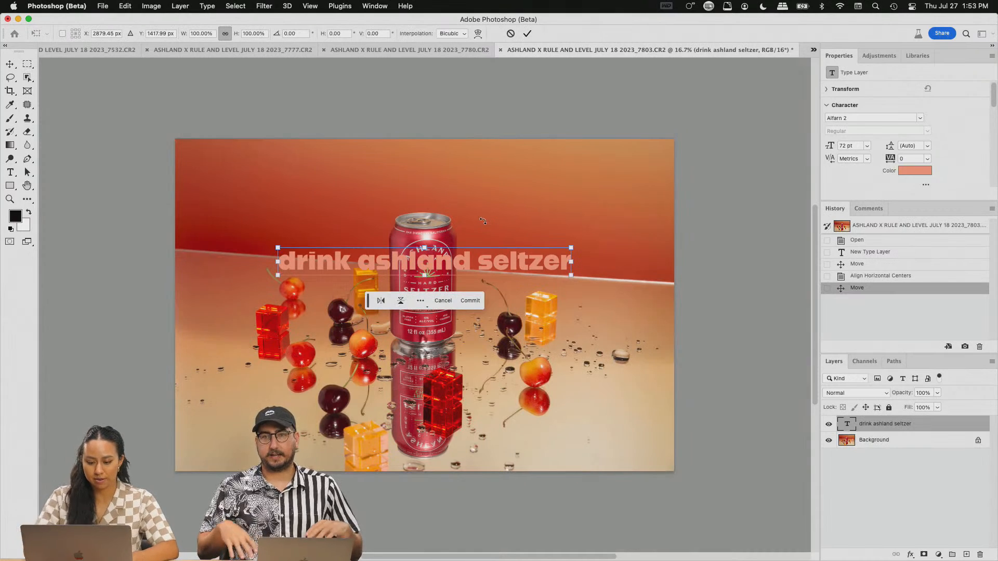
pyautogui.moveTo(570, 250); pyautogui.dragTo(758, 172)
pyautogui.moveTo(496, 268); pyautogui.dragTo(513, 266)
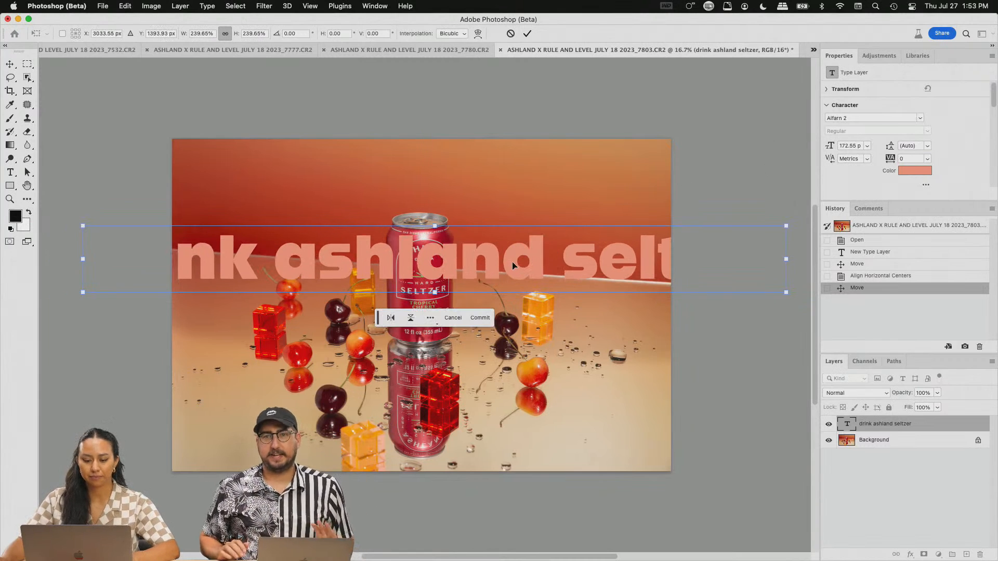
pyautogui.press('m')
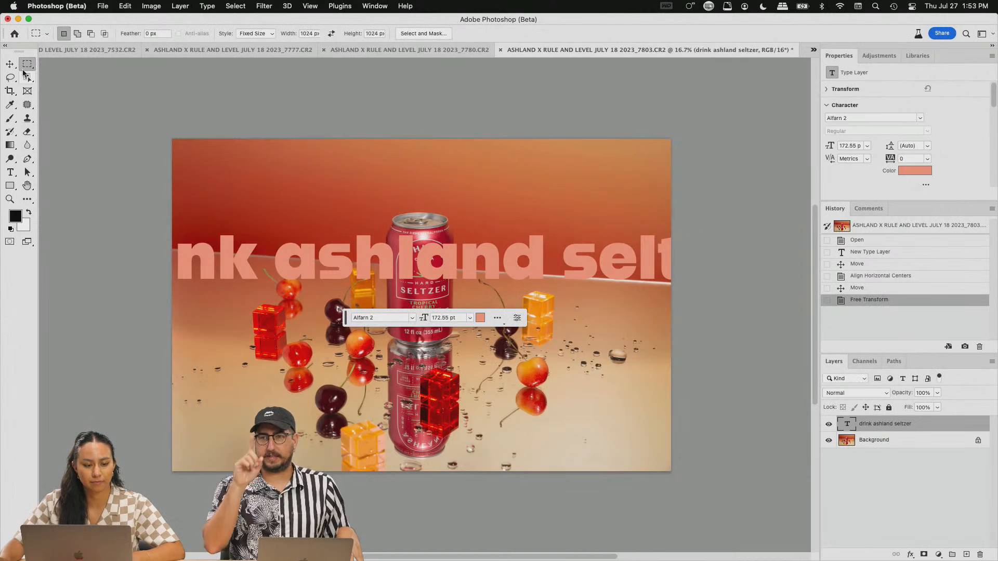
# Step: Try to select the area around the headline with the fixed-size 1024 px rectangular marquee
pyautogui.click(162, 126)
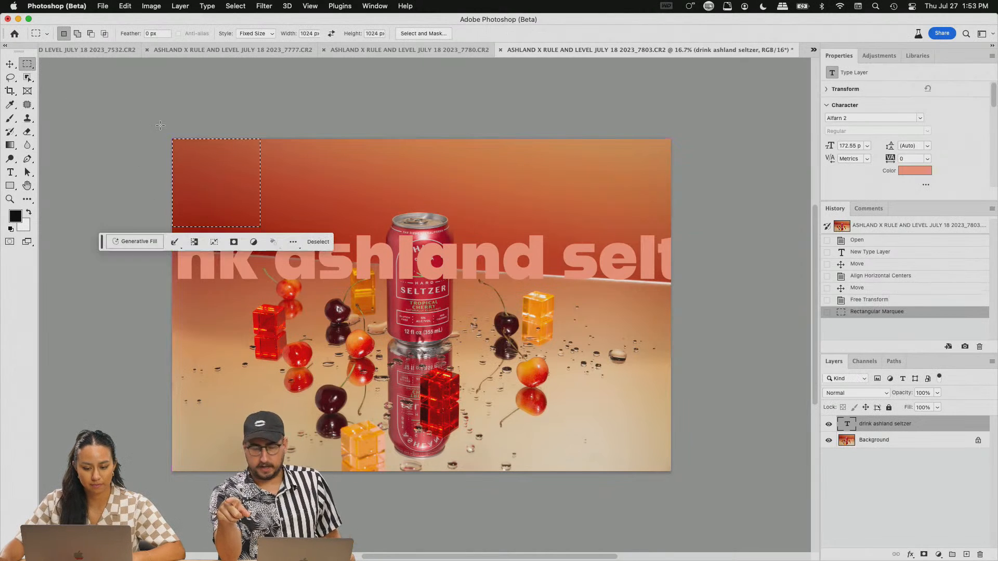
pyautogui.click(772, 416)
pyautogui.moveTo(162, 127); pyautogui.dragTo(657, 258)
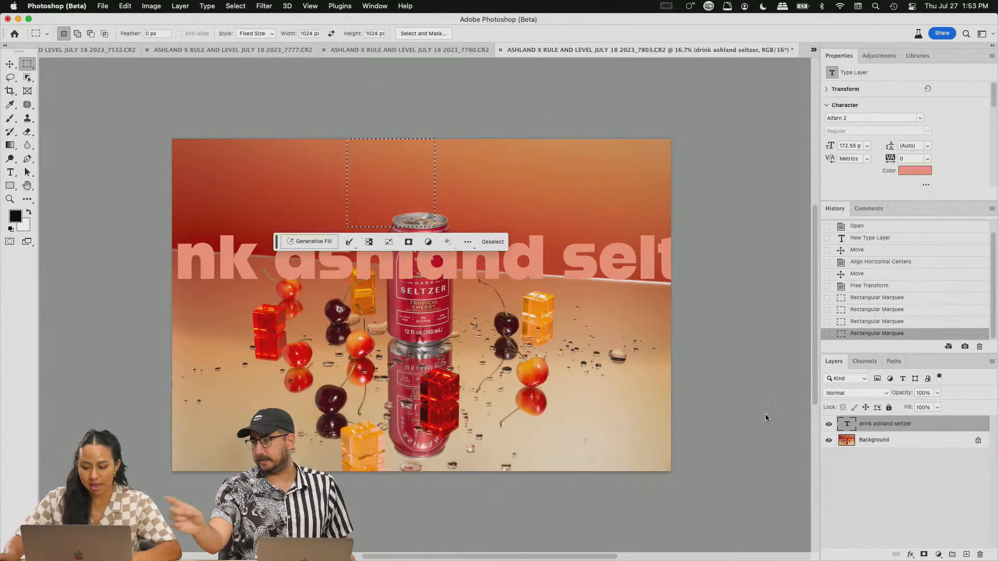
# Step: Load the "drink ashland seltzer" letter shapes as a selection and hide the text layer
pyautogui.keyDown('super'); pyautogui.click(847, 424); pyautogui.keyUp('super')
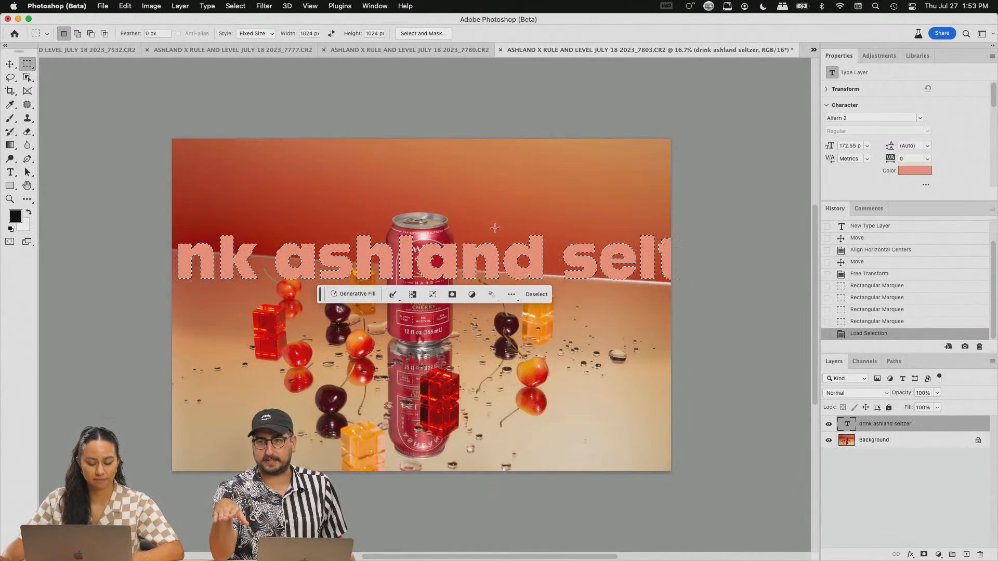
pyautogui.click(829, 425)
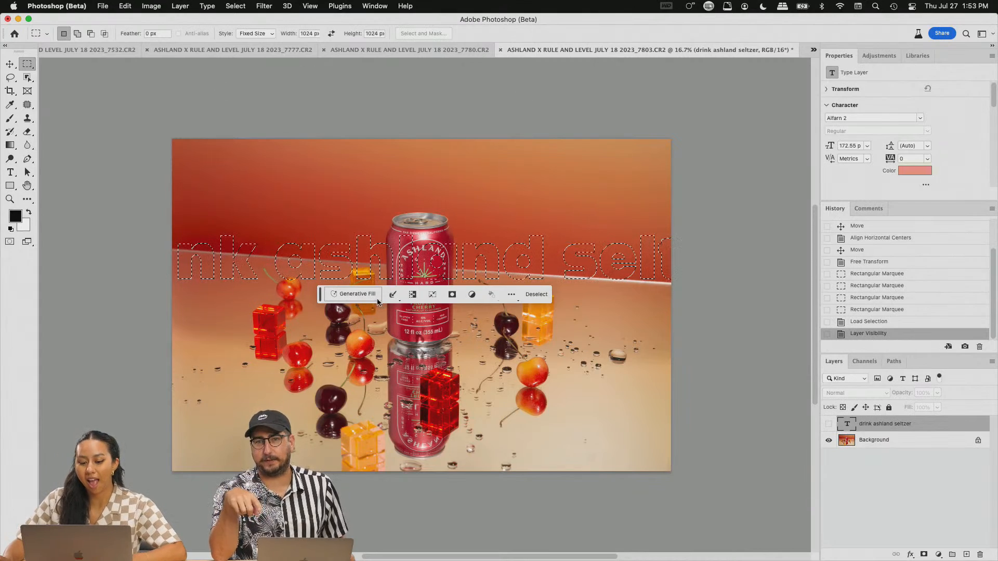
# Step: Try Generative Fill without a prompt inside the letter selection across the can, and revert to the state before the fill
pyautogui.click(353, 294)
pyautogui.click(487, 294)
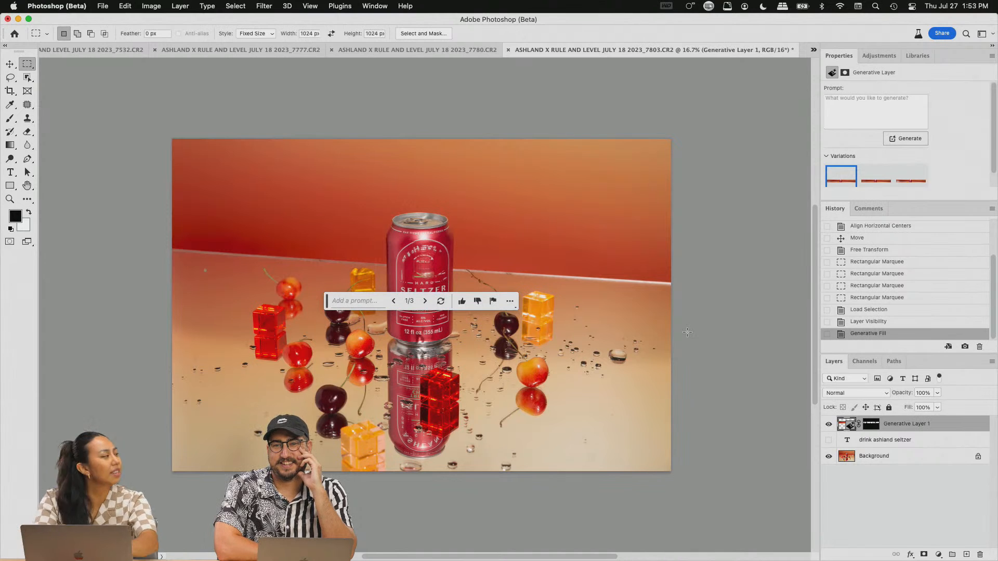
pyautogui.click(868, 321)
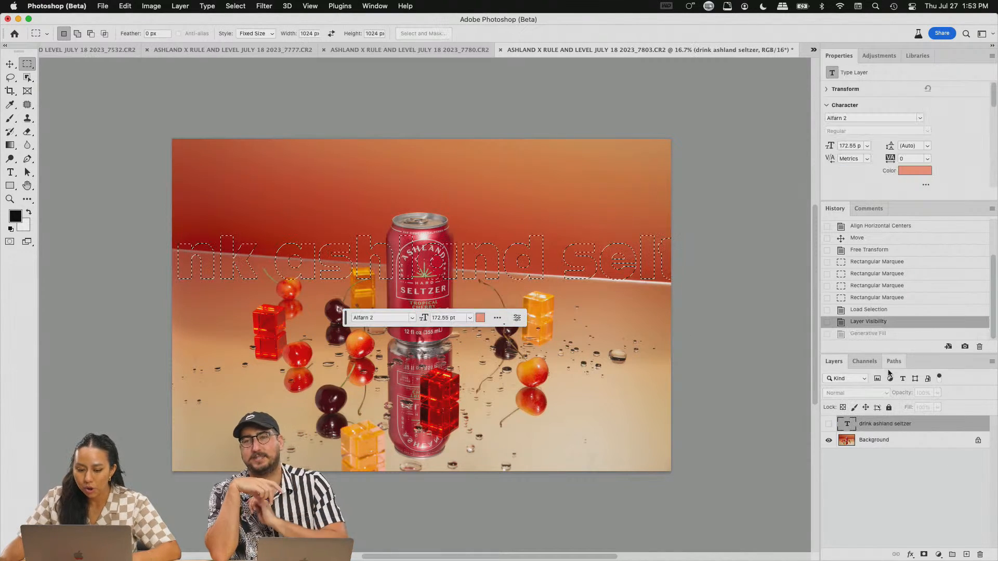
# Step: Move the letter-shaped selection straight down over the can's reflection, and undo the stray marquee selection
pyautogui.moveTo(446, 255); pyautogui.dragTo(448, 367)
pyautogui.click(447, 367)
pyautogui.press('super+z')
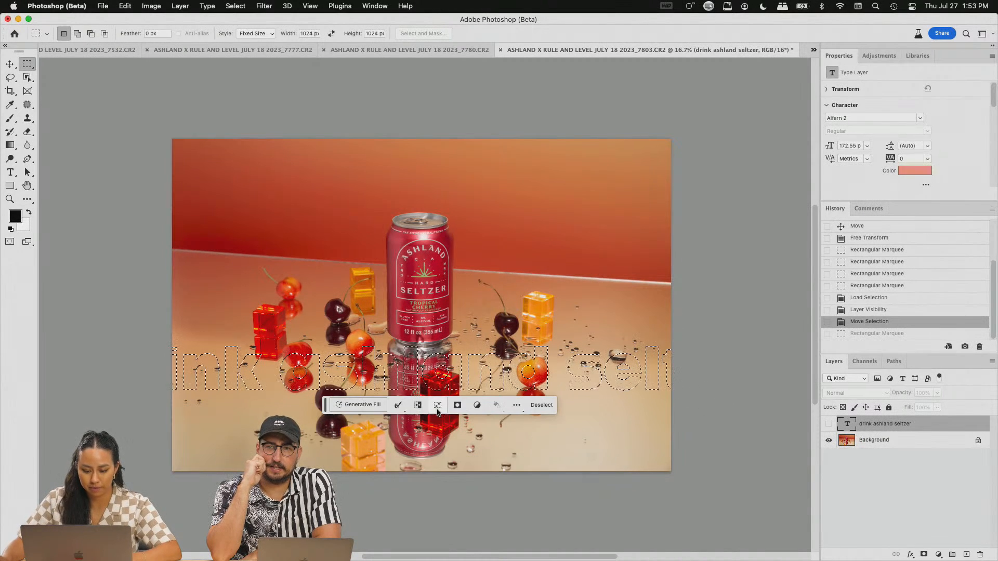
# Step: Try Generative Fill without a prompt in the letter selection over the reflection and compare the generated variations
pyautogui.click(359, 405)
pyautogui.click(490, 404)
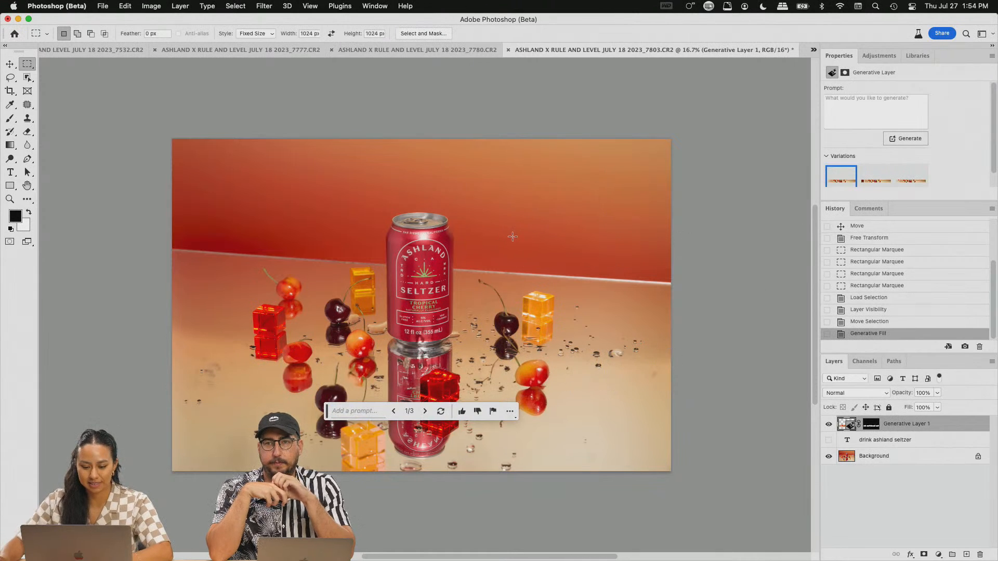
pyautogui.click(875, 175)
pyautogui.click(918, 186)
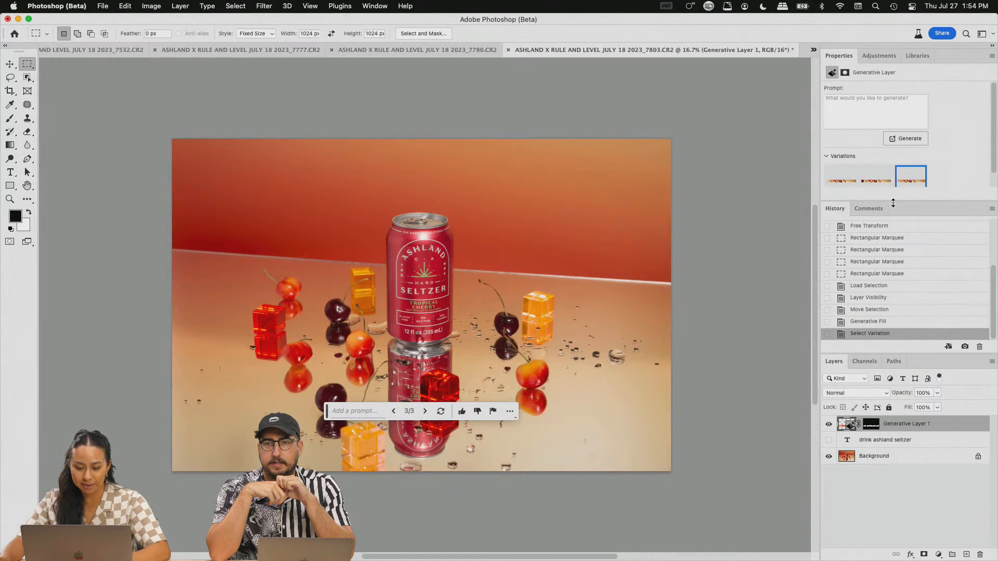
pyautogui.click(840, 179)
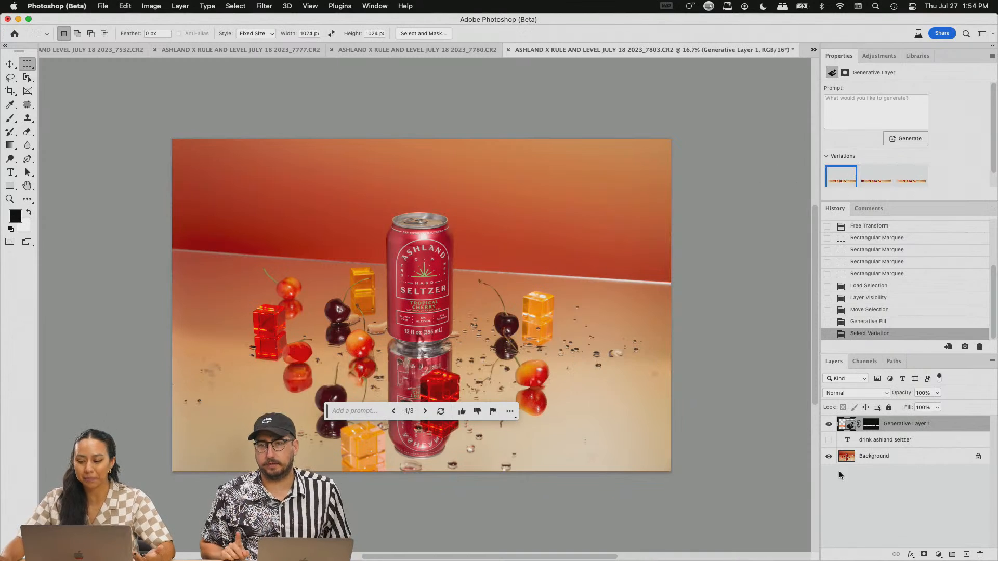
# Step: Revert the document history to the moved letter selection, discarding the promptless fill over the reflection
pyautogui.click(880, 287)
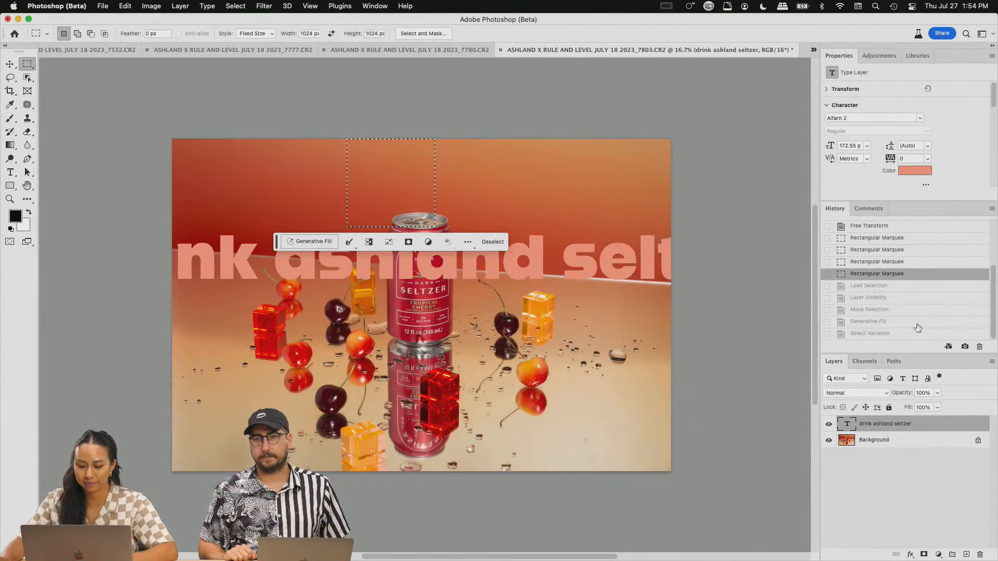
pyautogui.click(883, 298)
pyautogui.click(883, 309)
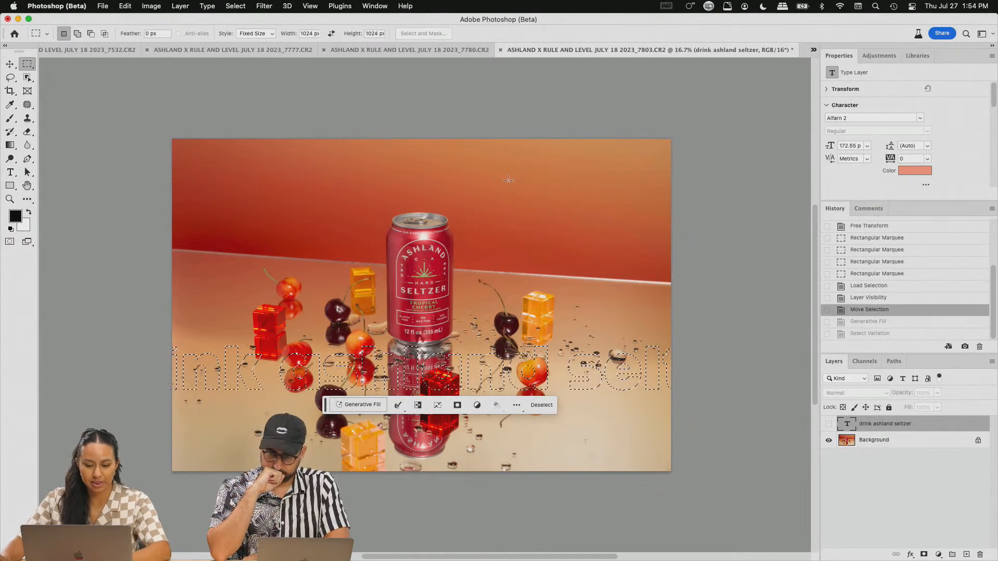
# Step: Apply Generative Fill with the prompt "remove" to the letter selection over the reflection and choose the third variation
pyautogui.click(359, 405)
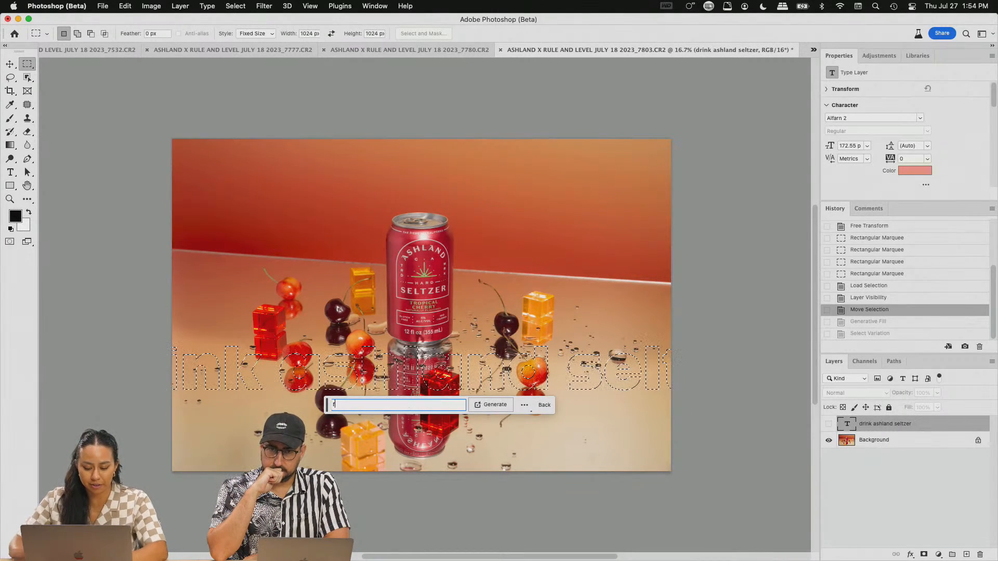
pyautogui.write('remove')
pyautogui.click(491, 405)
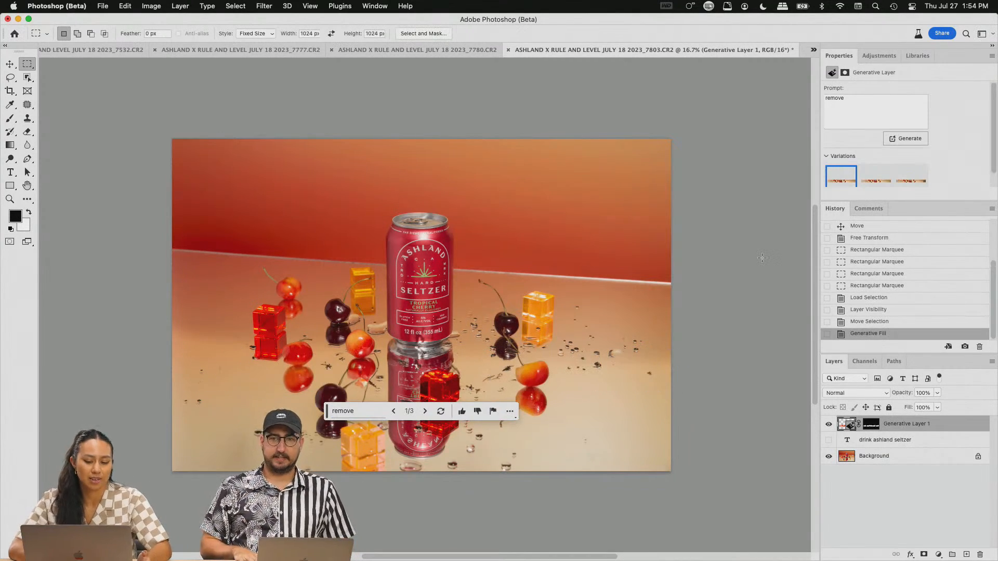
pyautogui.click(876, 176)
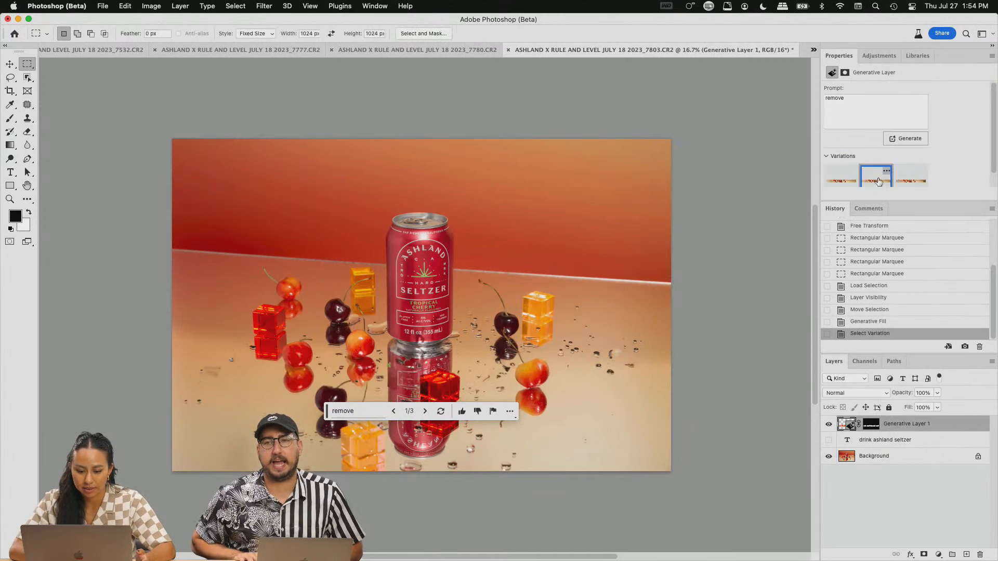
pyautogui.click(908, 183)
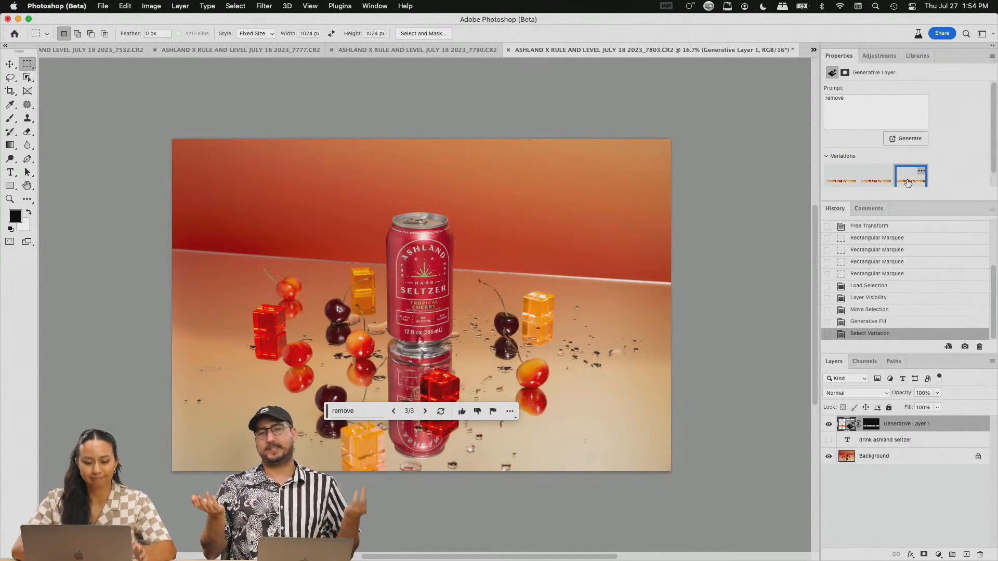
pyautogui.scroll(-2, 440, 312)
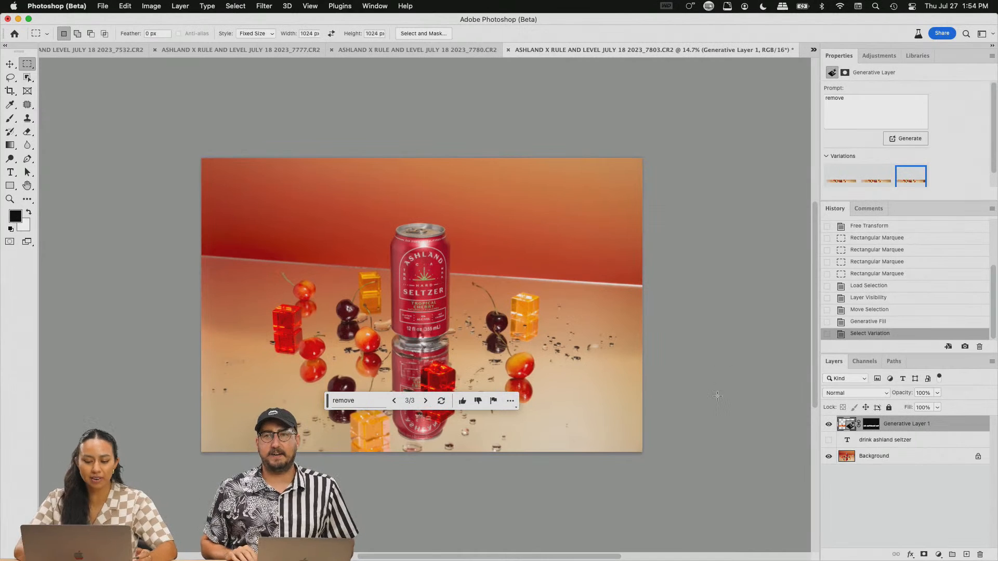